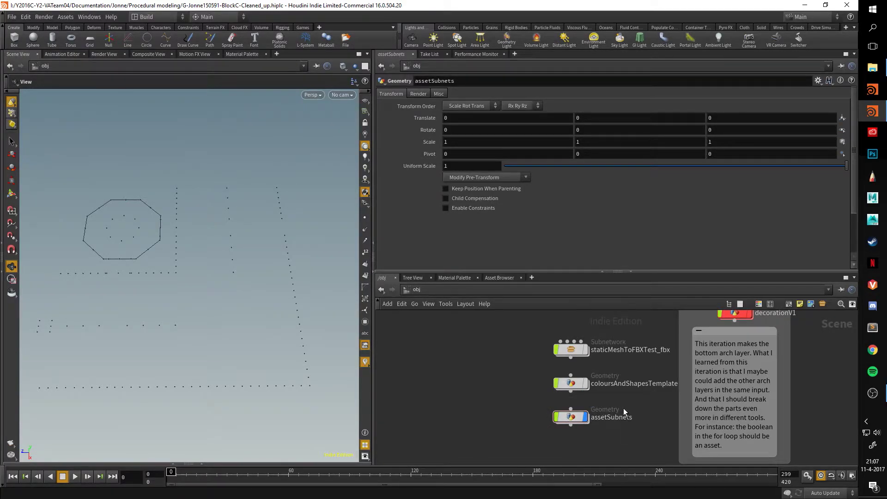
# Enter the assetSubnets network and display the addingGrid output's grid planes
pyautogui.moveTo(570, 419)
pyautogui.moveTo(249, 339)
pyautogui.mouseDown()
pyautogui.moveTo(240, 306)
pyautogui.moveTo(211, 311)
pyautogui.moveTo(251, 295)
pyautogui.moveTo(216, 299)
pyautogui.moveTo(255, 305)
pyautogui.moveTo(256, 322)
pyautogui.mouseUp()
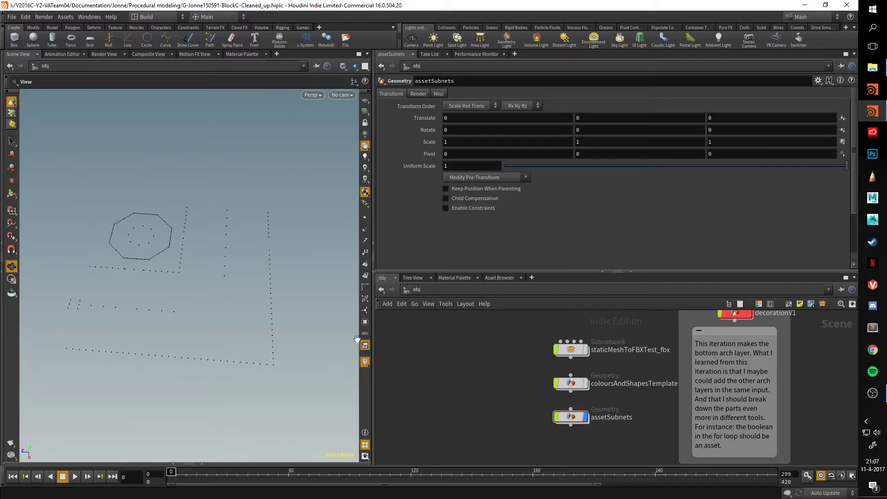
pyautogui.doubleClick(571, 416)
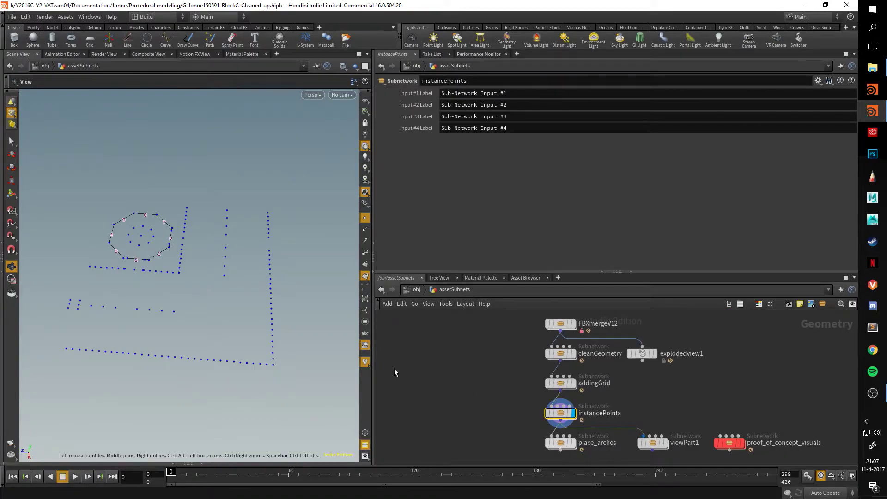
pyautogui.moveTo(237, 325); pyautogui.dragTo(188, 301)
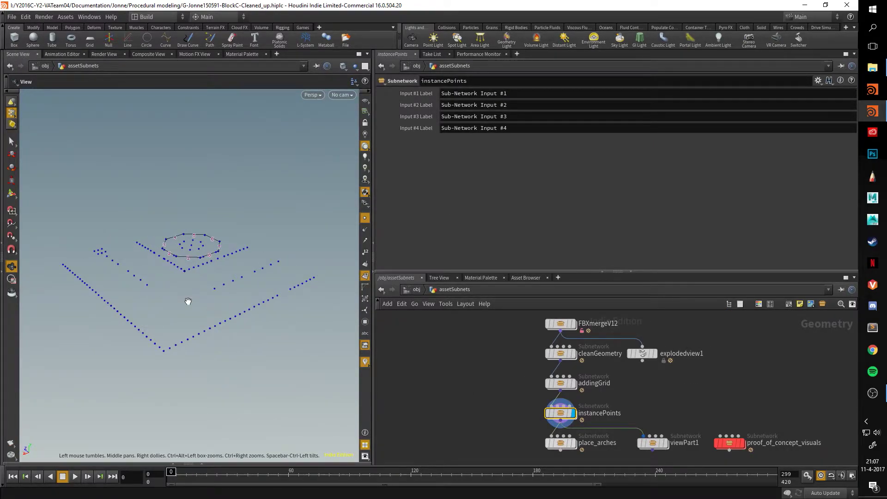
pyautogui.click(573, 383)
pyautogui.moveTo(257, 321)
pyautogui.mouseDown()
pyautogui.moveTo(224, 319)
pyautogui.moveTo(269, 317)
pyautogui.mouseUp()
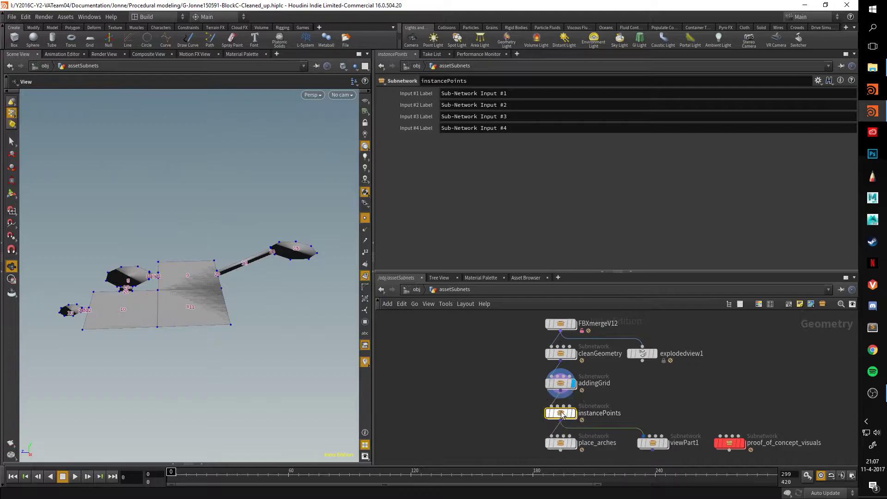
# Display the instancePoints output again and dive into the instancePoints subnetwork
pyautogui.doubleClick(550, 410)
pyautogui.click(449, 290)
pyautogui.click(572, 413)
pyautogui.moveTo(229, 293); pyautogui.dragTo(212, 271)
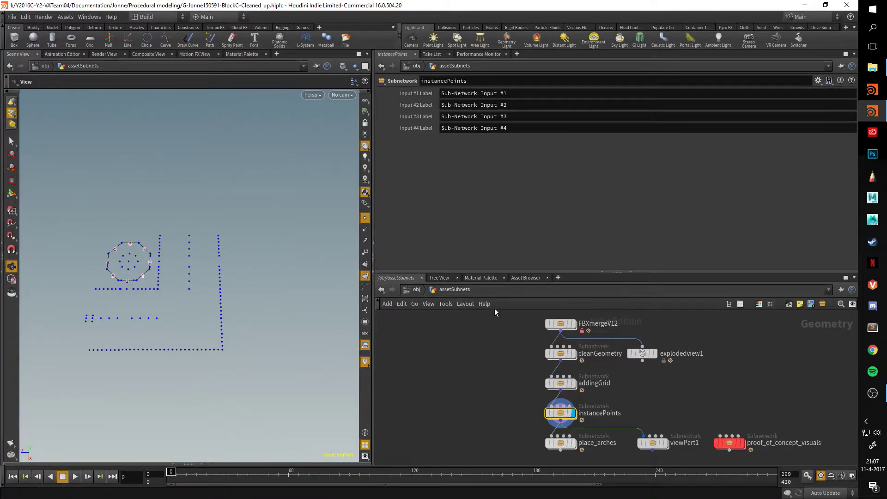
pyautogui.doubleClick(552, 412)
pyautogui.moveTo(212, 313); pyautogui.dragTo(174, 321)
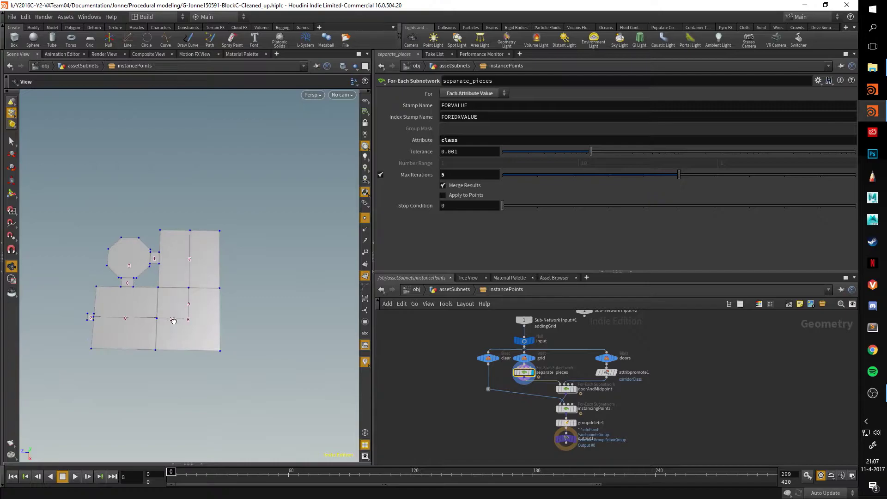
pyautogui.scroll(4, 553, 388)
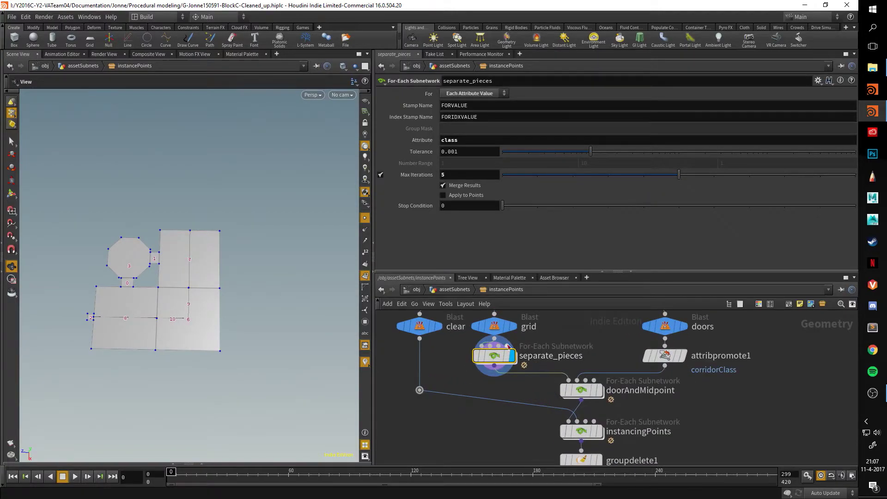
pyautogui.moveTo(266, 318); pyautogui.dragTo(185, 269)
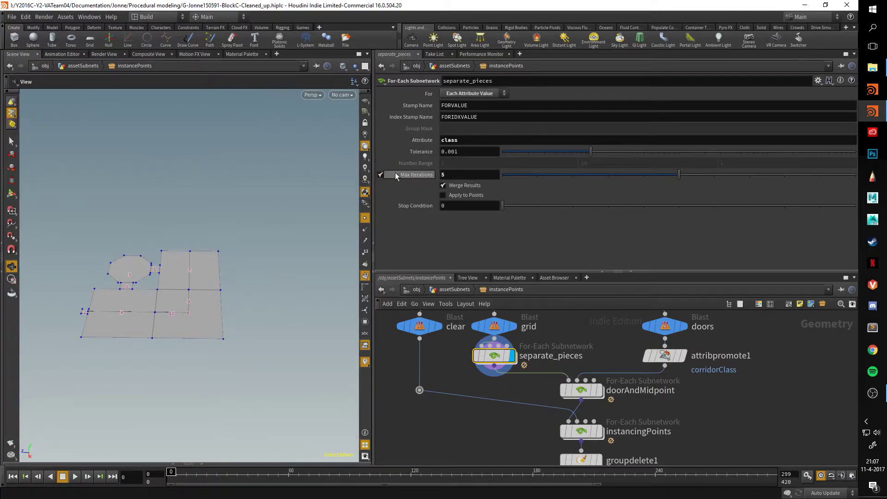
pyautogui.moveTo(492, 355)
pyautogui.click(381, 175)
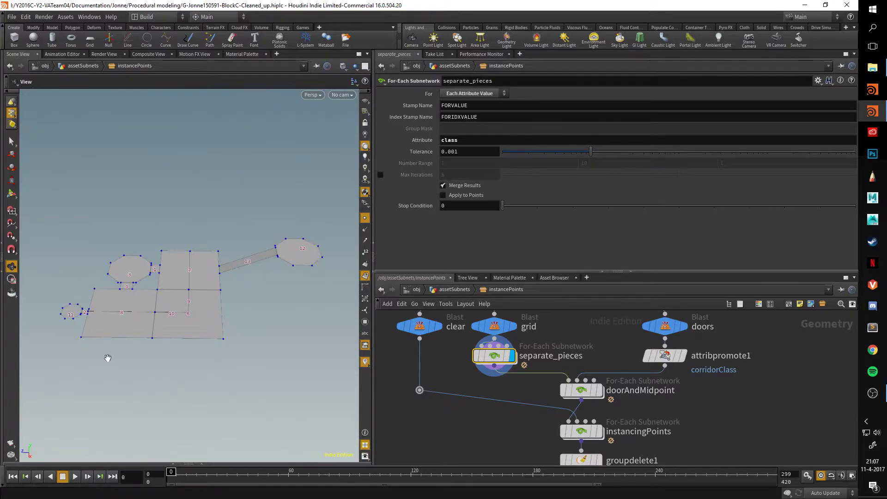
pyautogui.click(380, 174)
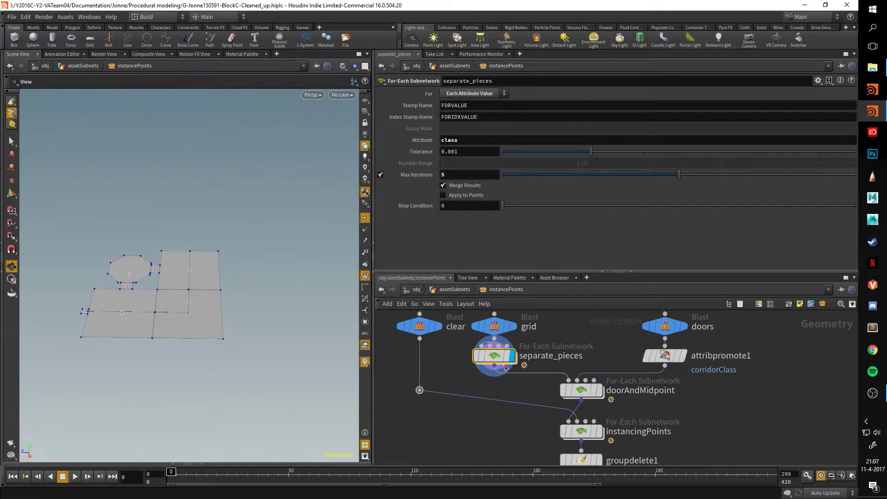
# Dive into the separate_pieces loop and frame its nodes and the grid pieces
pyautogui.doubleClick(494, 354)
pyautogui.moveTo(515, 324); pyautogui.dragTo(512, 393, button='middle')
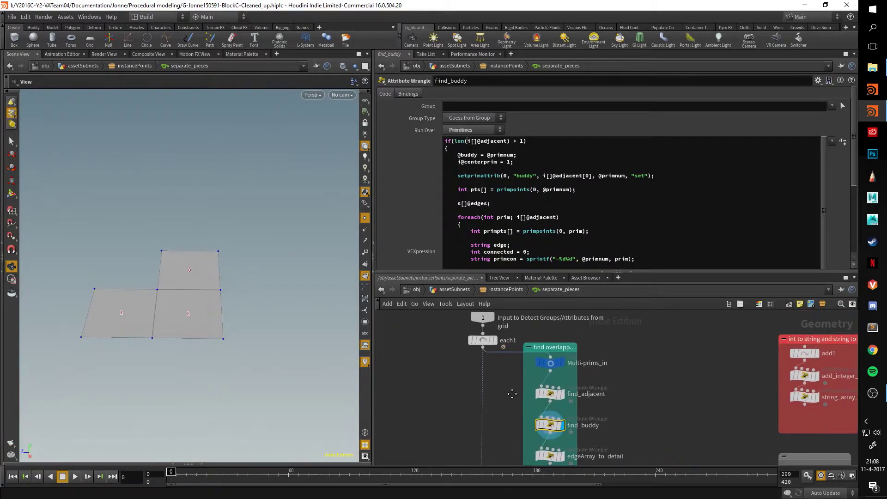
pyautogui.scroll(3, 243, 310)
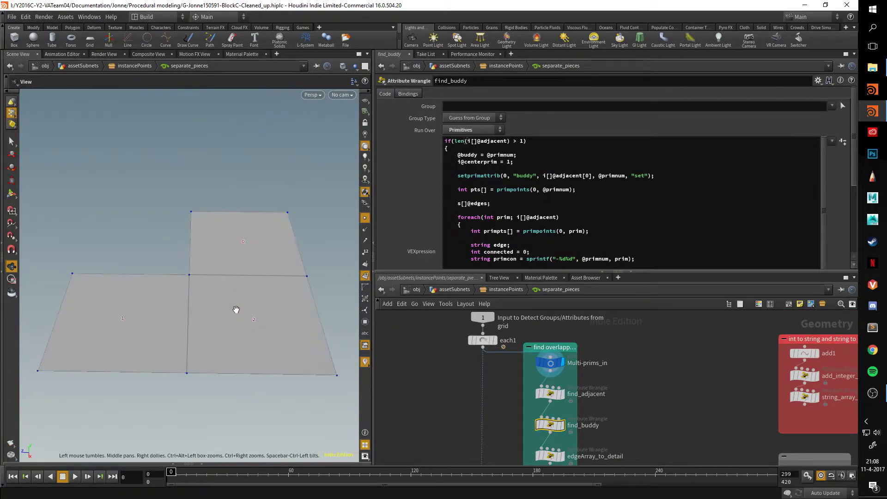
pyautogui.moveTo(236, 309); pyautogui.dragTo(237, 333)
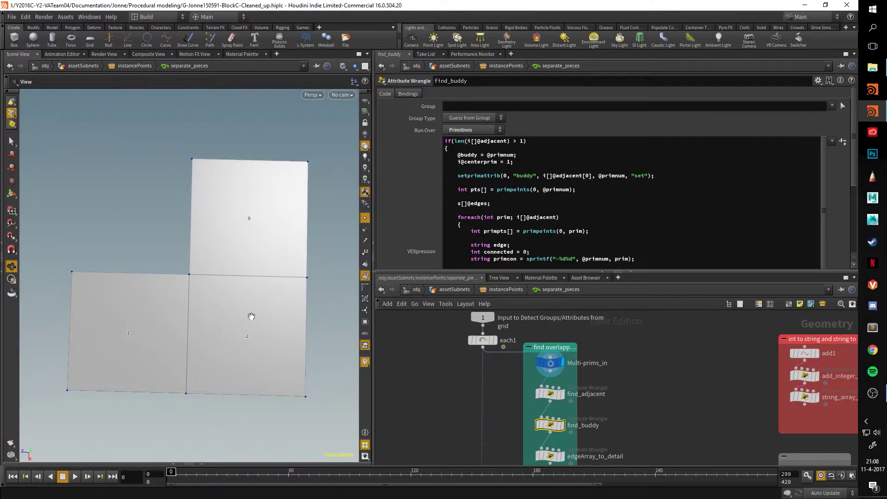
# Show the full find_adjacent VEX snippet and label every point with its number
pyautogui.click(563, 396)
pyautogui.moveTo(267, 340); pyautogui.dragTo(234, 214)
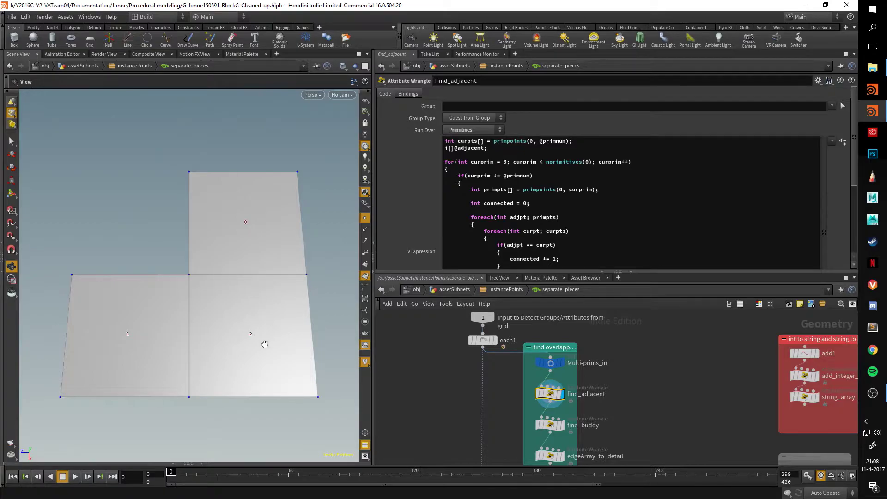
pyautogui.moveTo(454, 272); pyautogui.dragTo(458, 355)
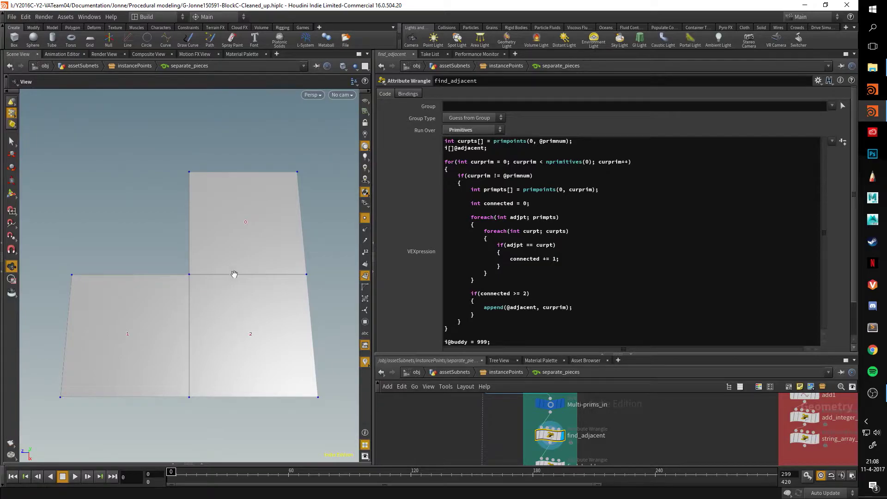
pyautogui.click(365, 252)
pyautogui.moveTo(237, 293); pyautogui.dragTo(249, 299)
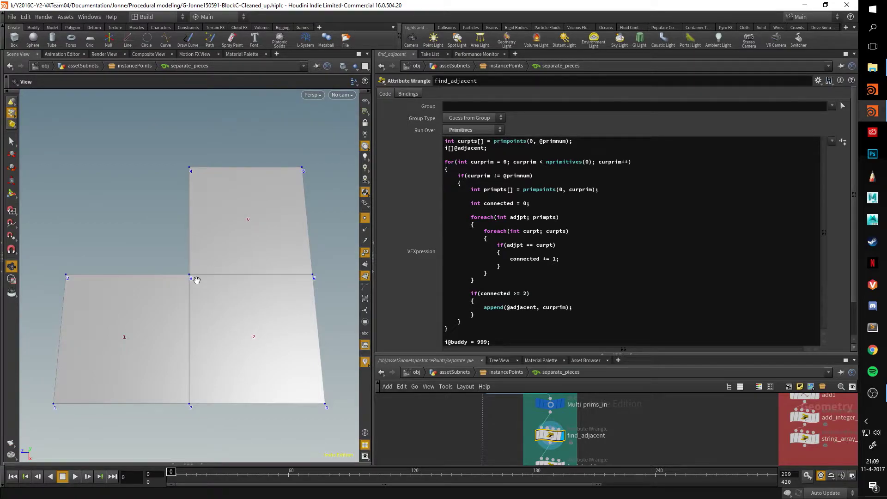
# Show find_adjacent's adjacent arrays [2], [2], [0, 1] and buddy 999 in the spreadsheet
pyautogui.click(206, 462)
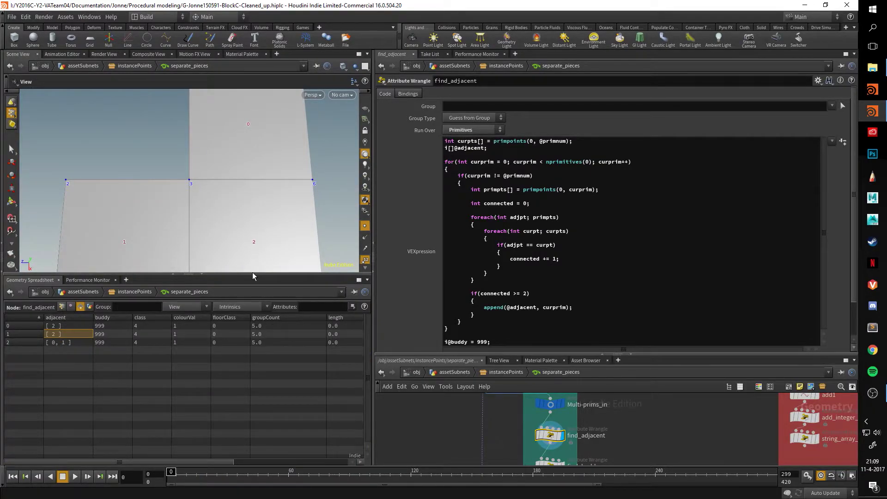
pyautogui.moveTo(253, 276); pyautogui.dragTo(253, 354)
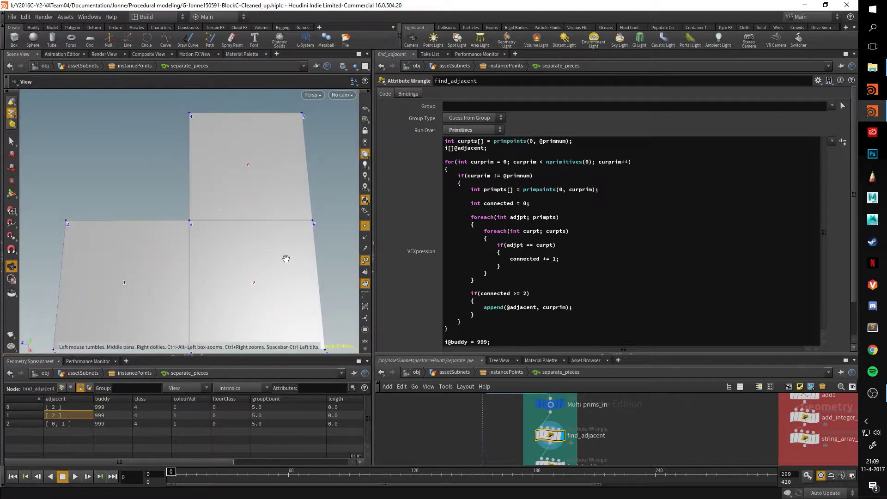
pyautogui.moveTo(286, 259); pyautogui.dragTo(253, 211)
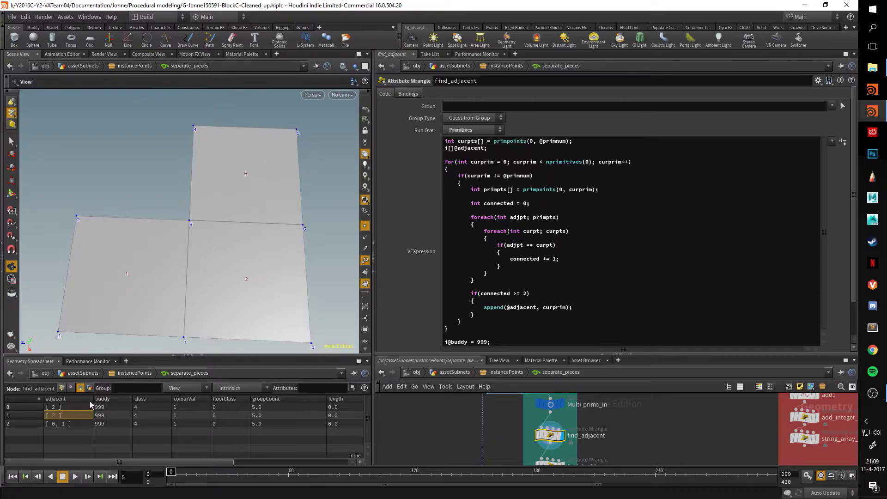
pyautogui.moveTo(93, 399); pyautogui.dragTo(115, 401)
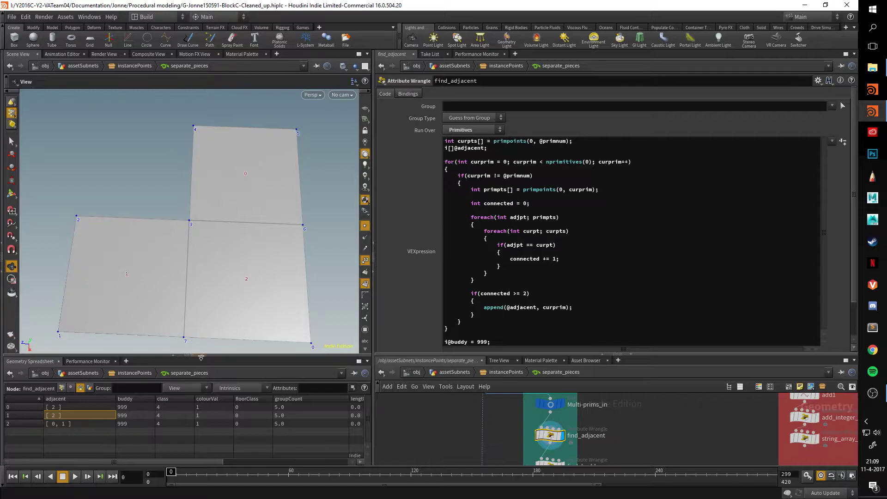
pyautogui.moveTo(456, 416); pyautogui.dragTo(434, 361, button='middle')
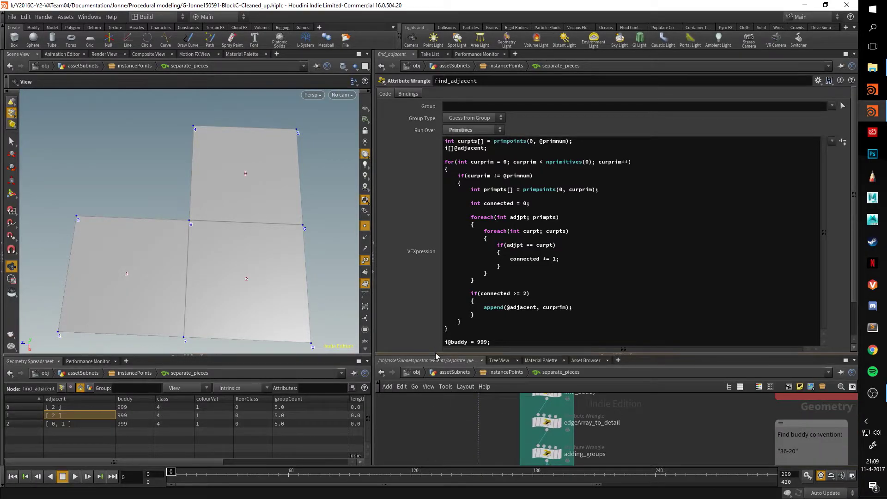
pyautogui.moveTo(435, 356); pyautogui.dragTo(435, 275)
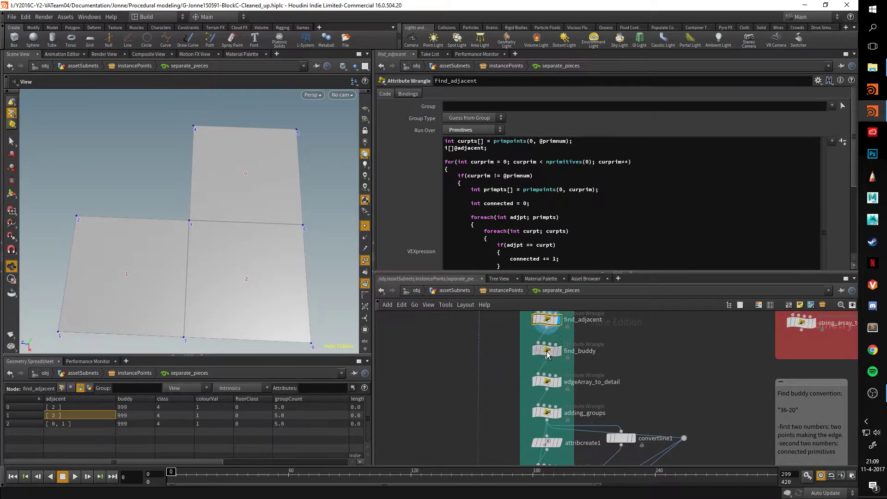
# Select find_buddy and read its VEX, with primitive 2 as centerprim and edges 36-20, 73-21
pyautogui.click(547, 354)
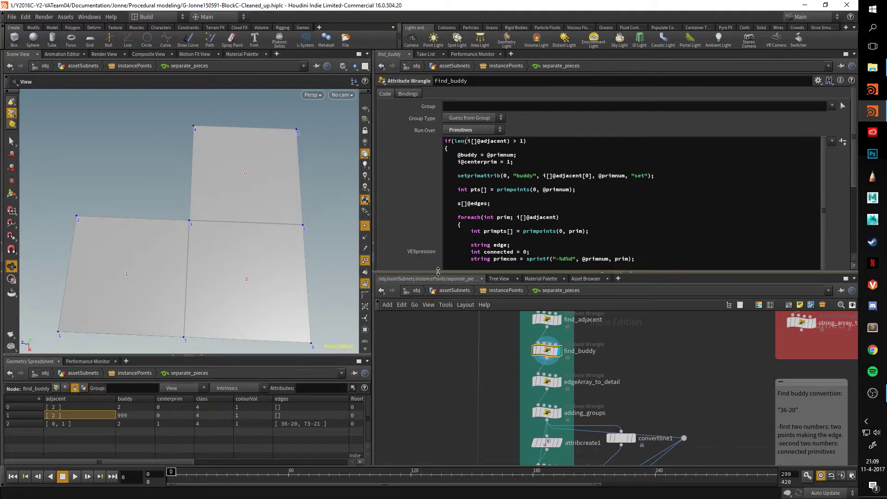
pyautogui.moveTo(438, 271); pyautogui.dragTo(437, 318)
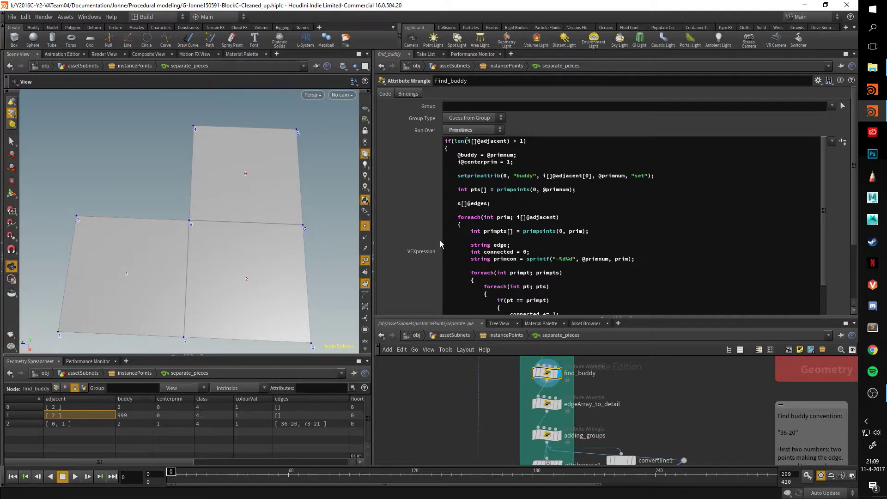
pyautogui.scroll(-1, 440, 240)
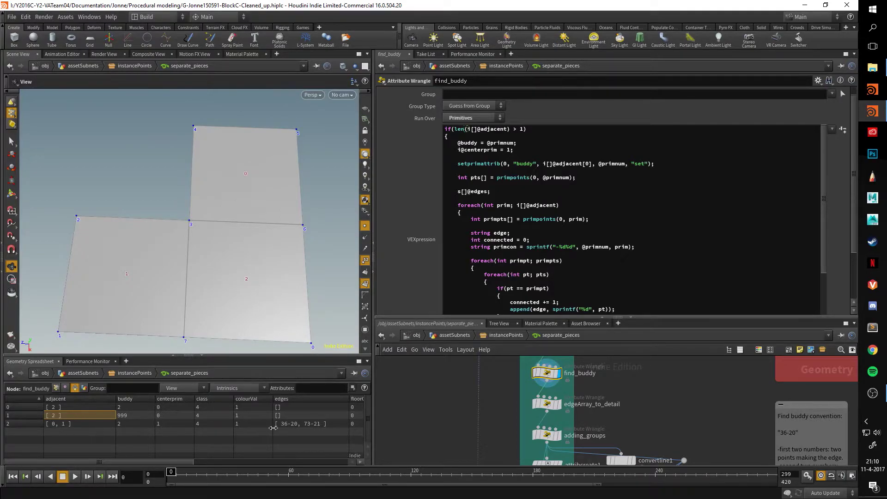
pyautogui.scroll(-1, 508, 228)
pyautogui.scroll(-2, 509, 227)
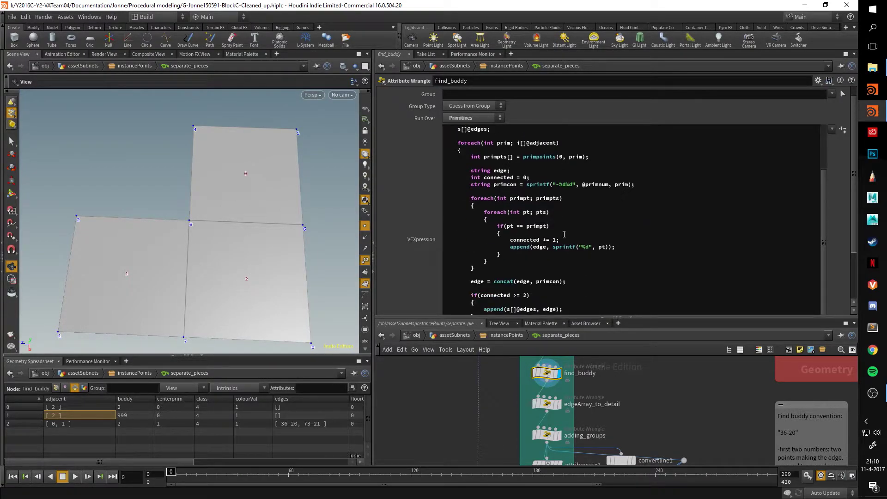
# Resize the spreadsheet and viewport panes to compare find_buddy's edges values with the quads
pyautogui.moveTo(304, 356); pyautogui.dragTo(305, 268)
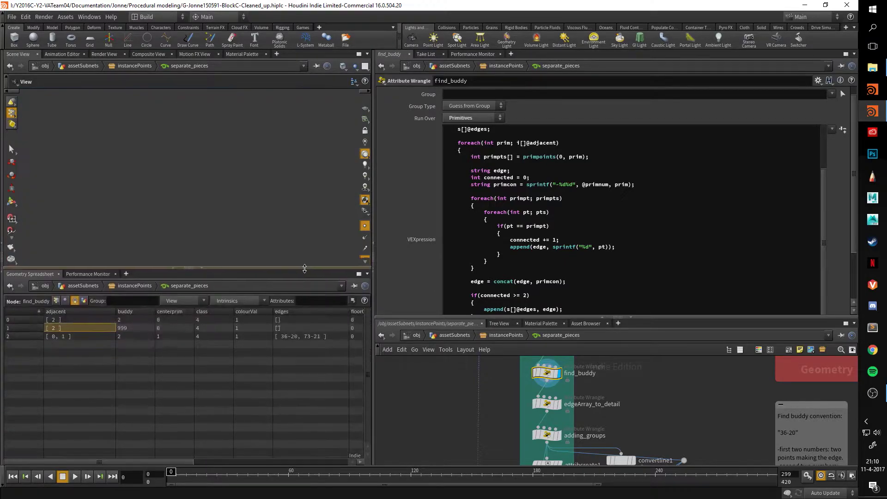
pyautogui.moveTo(179, 464); pyautogui.dragTo(215, 465)
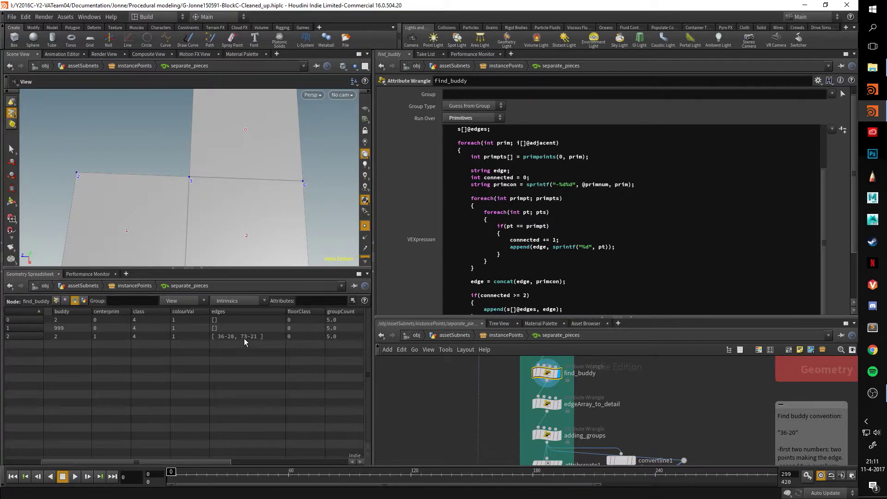
pyautogui.moveTo(231, 269); pyautogui.dragTo(231, 325)
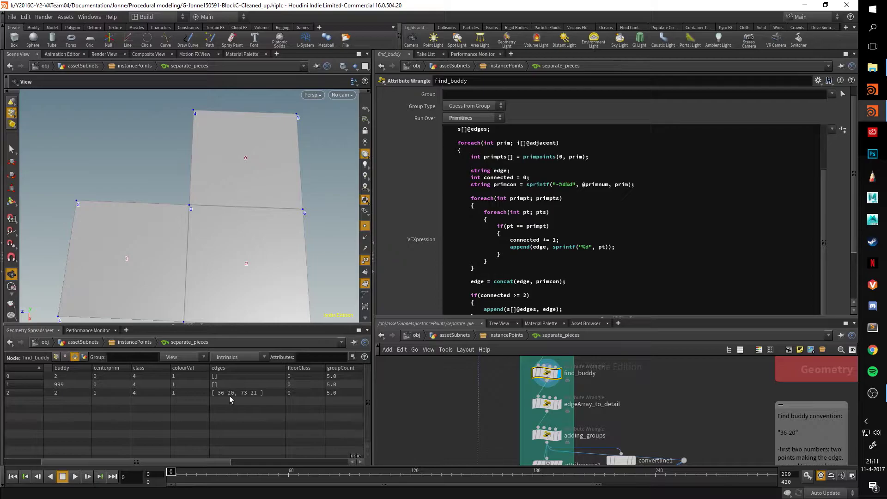
pyautogui.moveTo(206, 462); pyautogui.dragTo(167, 462)
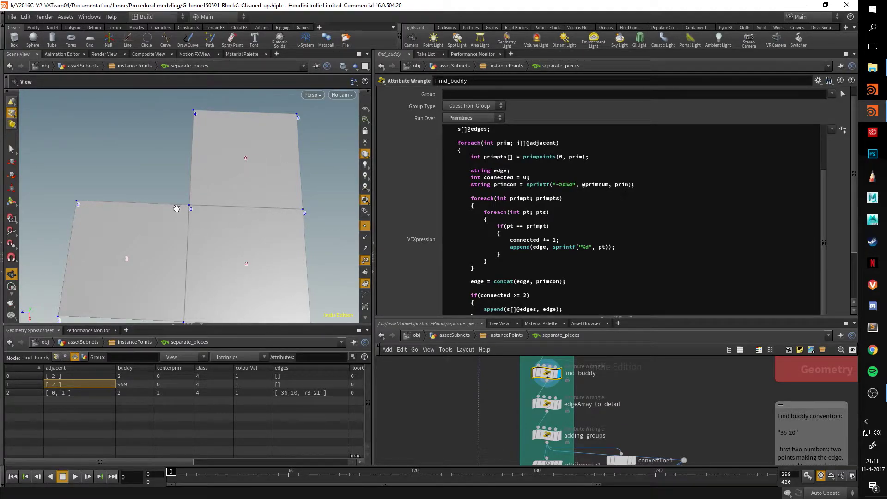
pyautogui.moveTo(283, 229); pyautogui.dragTo(117, 177)
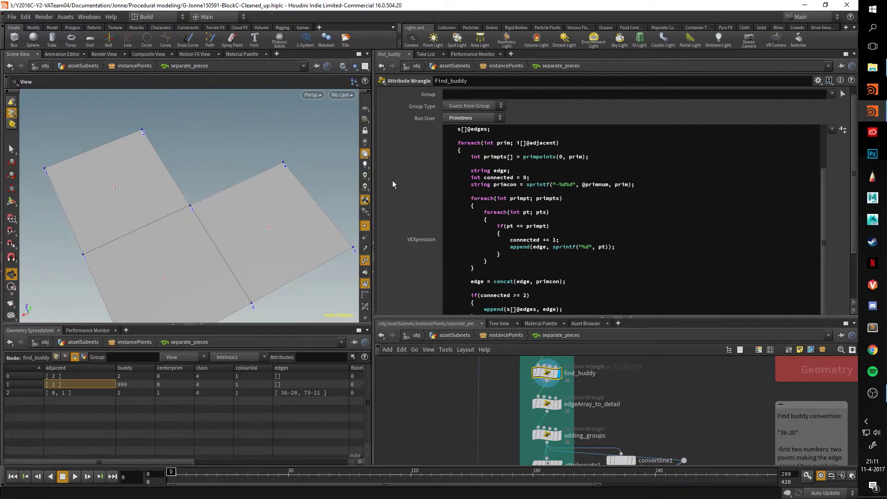
# Scroll to the end of the find_buddy VEX code, then select the edgeArray_to_detail wrangle
pyautogui.scroll(-3, 393, 180)
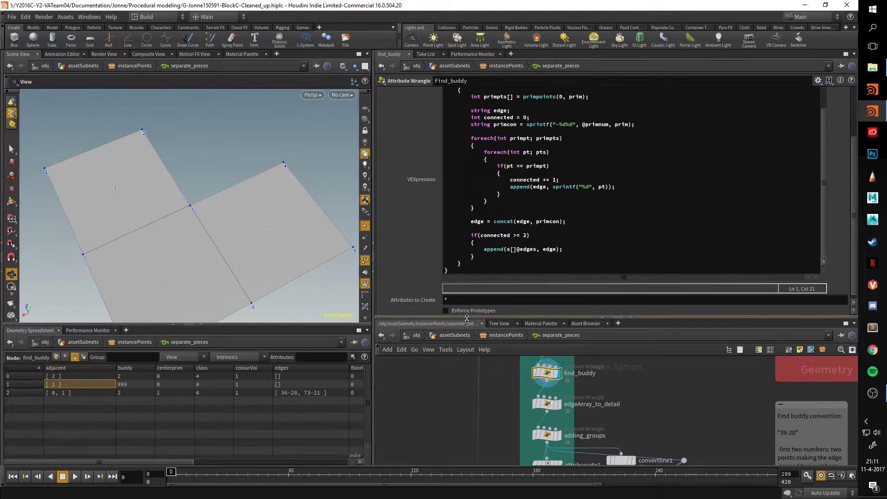
pyautogui.moveTo(466, 318); pyautogui.dragTo(466, 297)
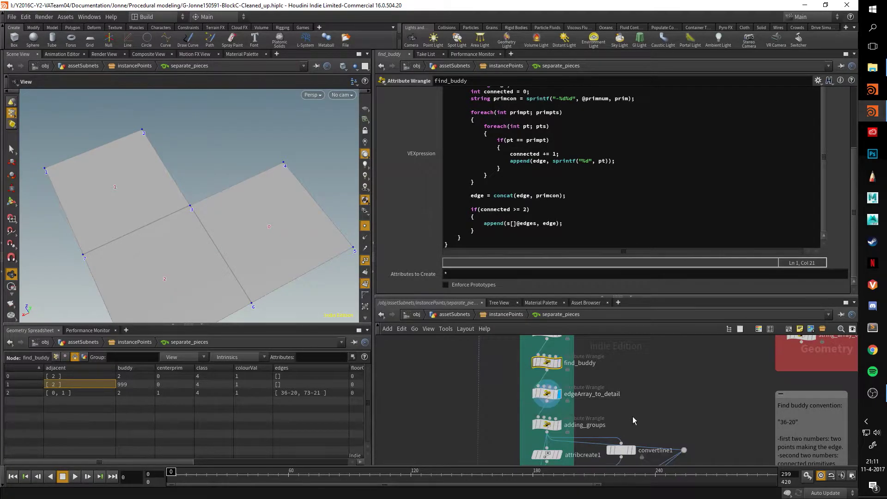
pyautogui.scroll(-2, 601, 411)
pyautogui.scroll(2, 566, 403)
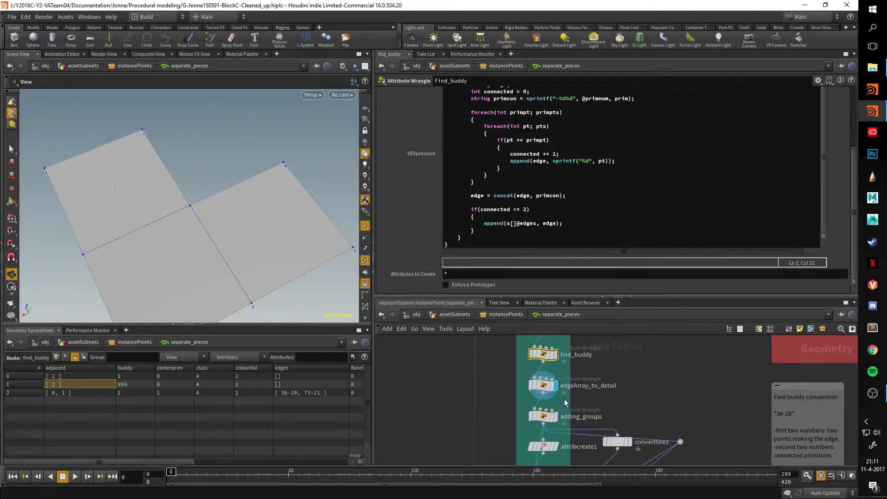
pyautogui.click(544, 385)
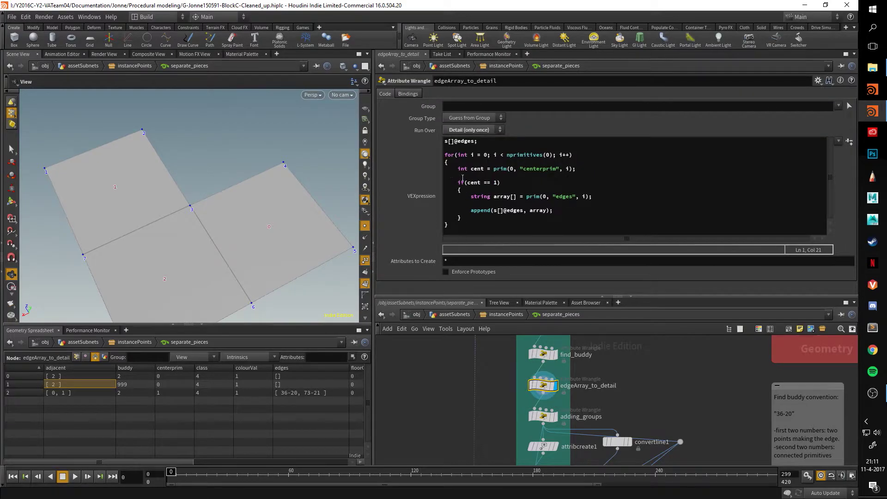
# Show edgeArray_to_detail's Detail attributes: edges [36-20, 73-21] and groupCount 5
pyautogui.moveTo(546, 388)
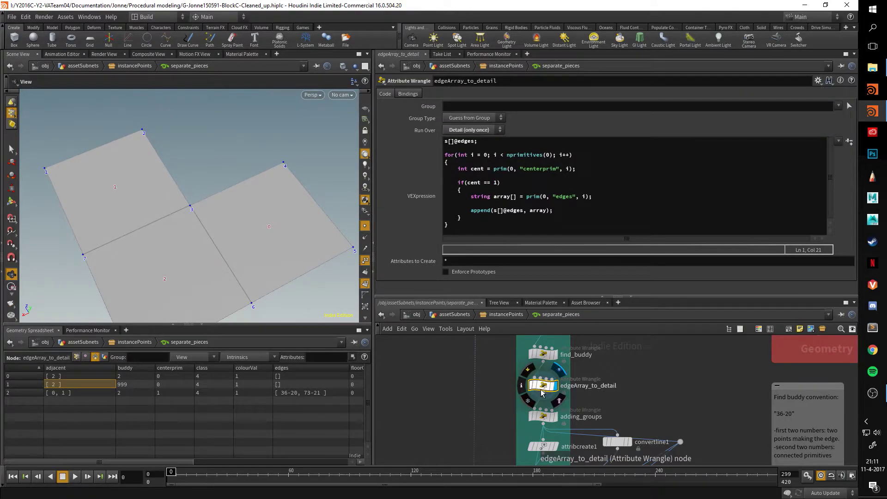
pyautogui.click(103, 358)
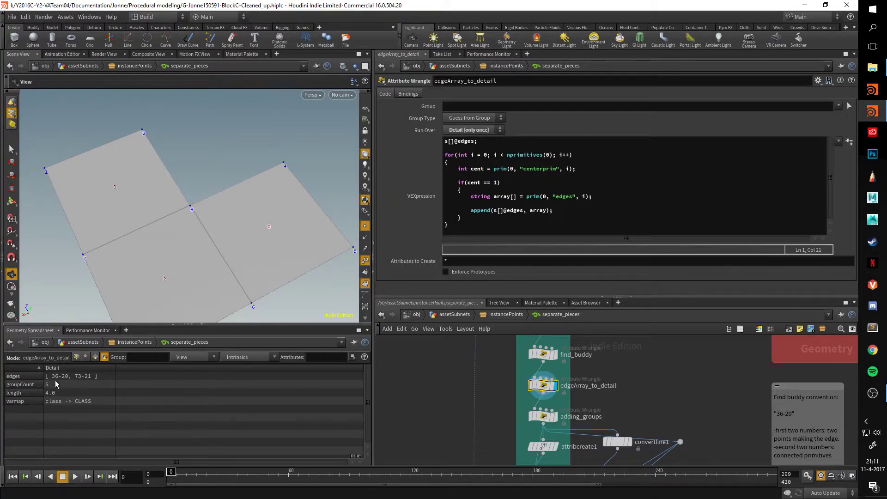
pyautogui.click(107, 375)
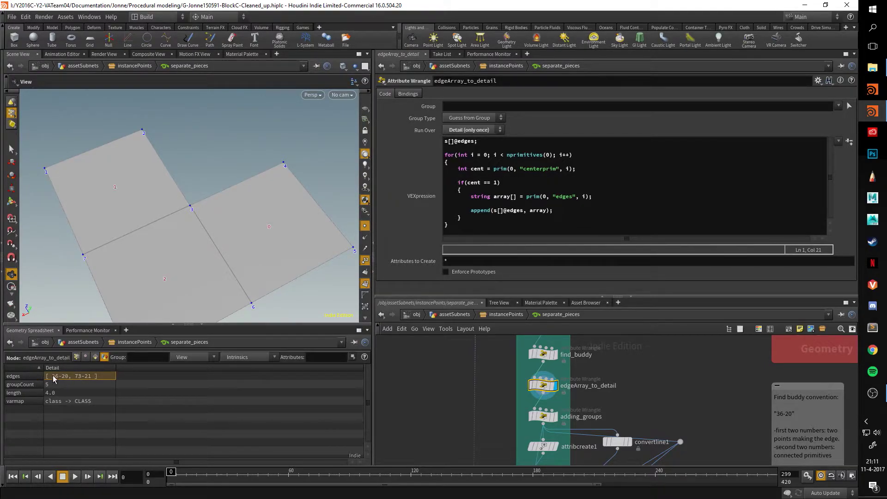
pyautogui.moveTo(465, 417); pyautogui.dragTo(461, 376, button='middle')
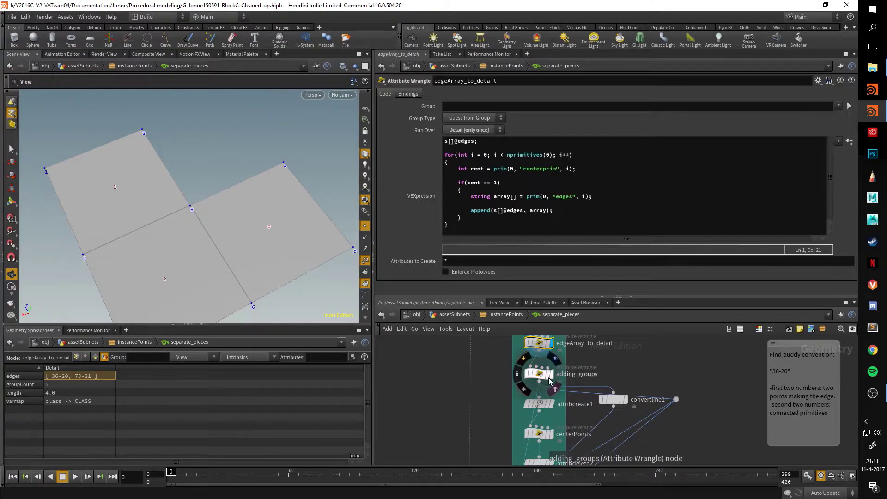
# List adding_groups' point attributes and widen the group:outerEdgesGroup column
pyautogui.click(542, 376)
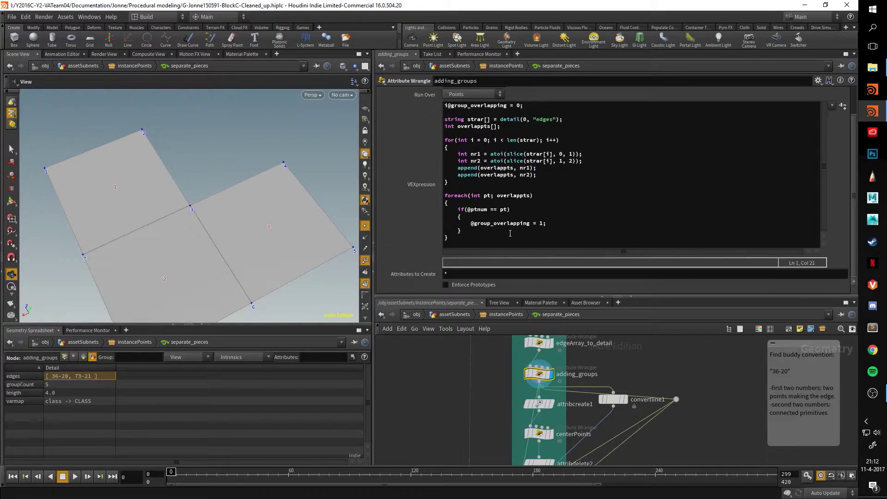
pyautogui.click(65, 357)
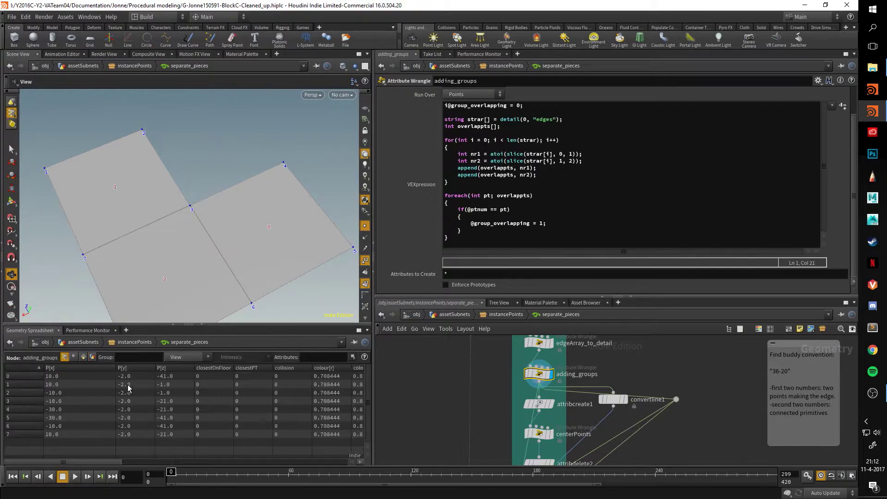
pyautogui.moveTo(108, 461); pyautogui.dragTo(335, 460)
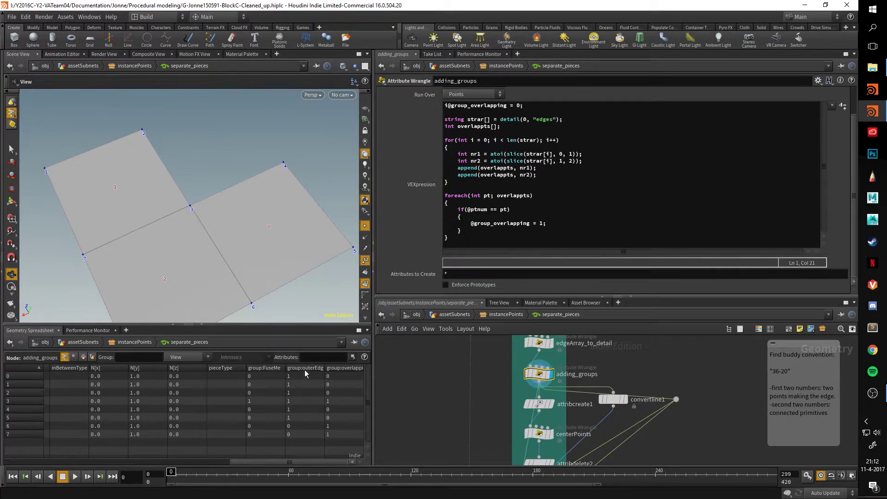
pyautogui.moveTo(325, 368); pyautogui.dragTo(415, 370)
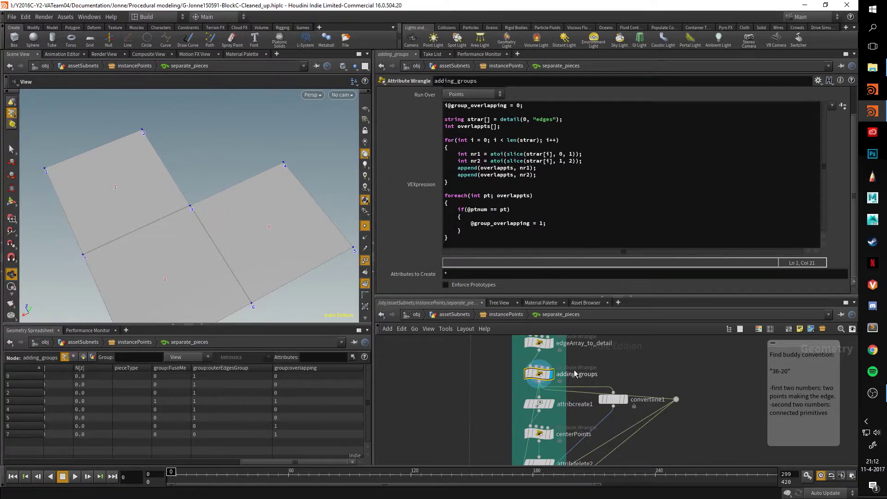
# Compare with edgeArray_to_detail, then return to adding_groups and view its four quads
pyautogui.click(538, 343)
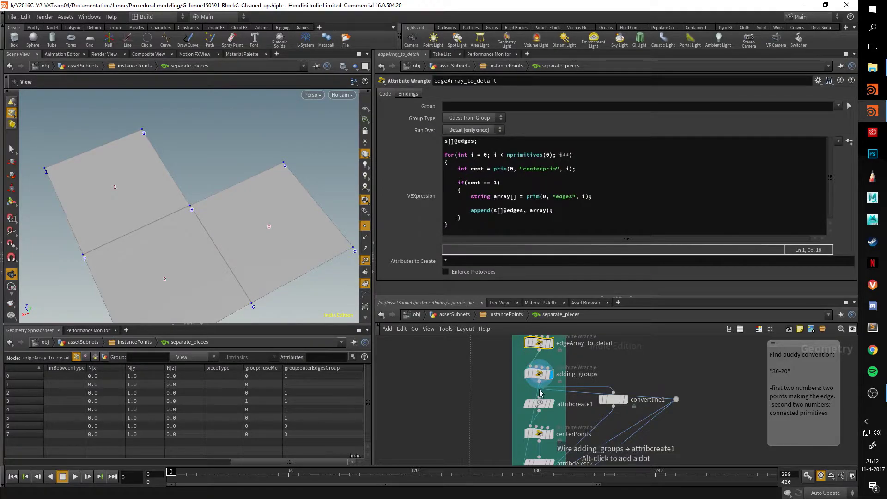
pyautogui.click(530, 378)
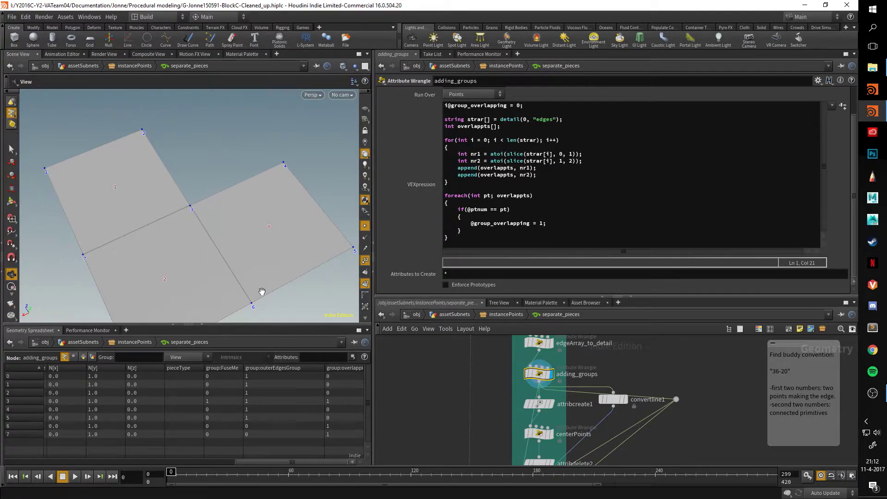
pyautogui.moveTo(259, 291); pyautogui.dragTo(242, 245, button='middle')
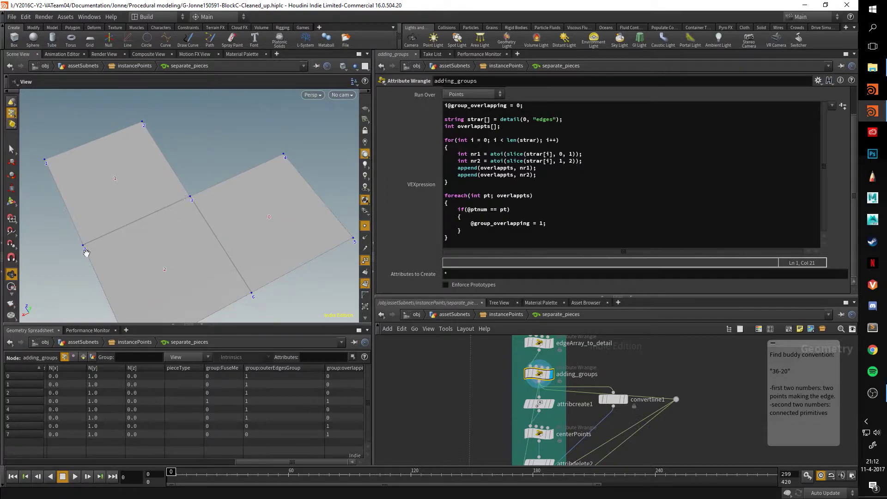
pyautogui.moveTo(563, 383)
pyautogui.scroll(-3, 559, 365)
# Inspect attribcreate1's center point attribute in the Points and Primitives spreadsheet views
pyautogui.click(554, 348)
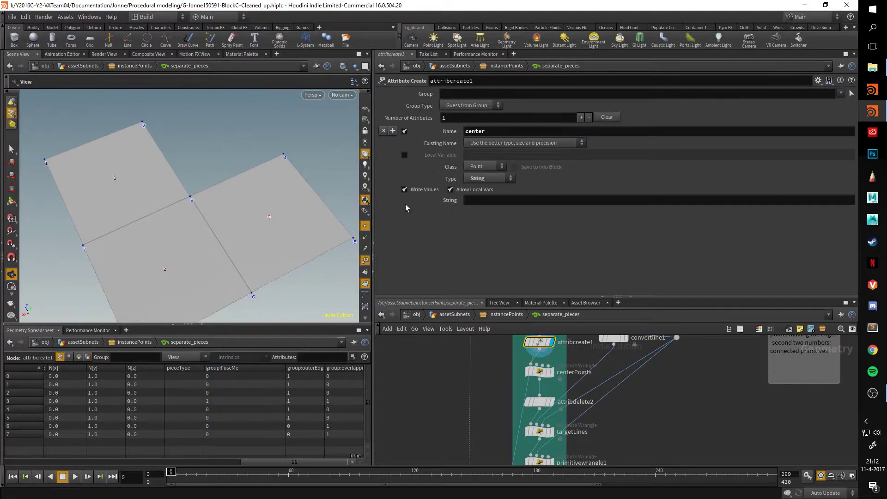
pyautogui.moveTo(267, 462); pyautogui.dragTo(28, 460)
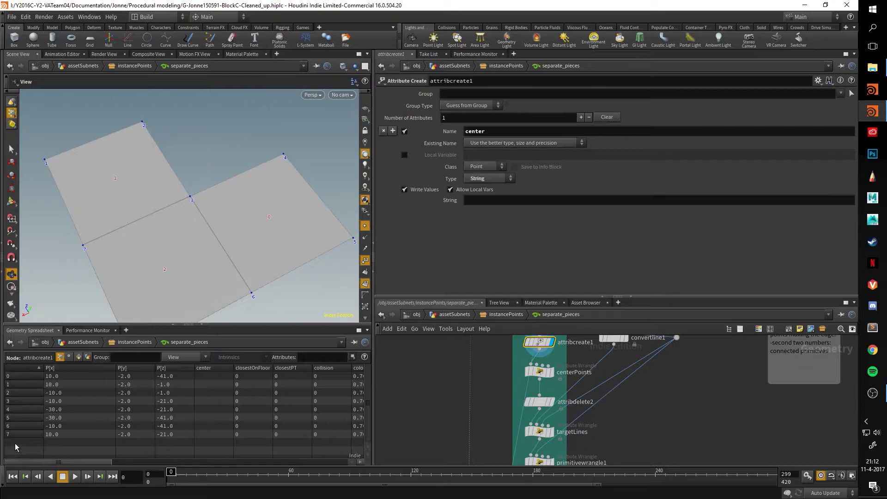
pyautogui.click(81, 358)
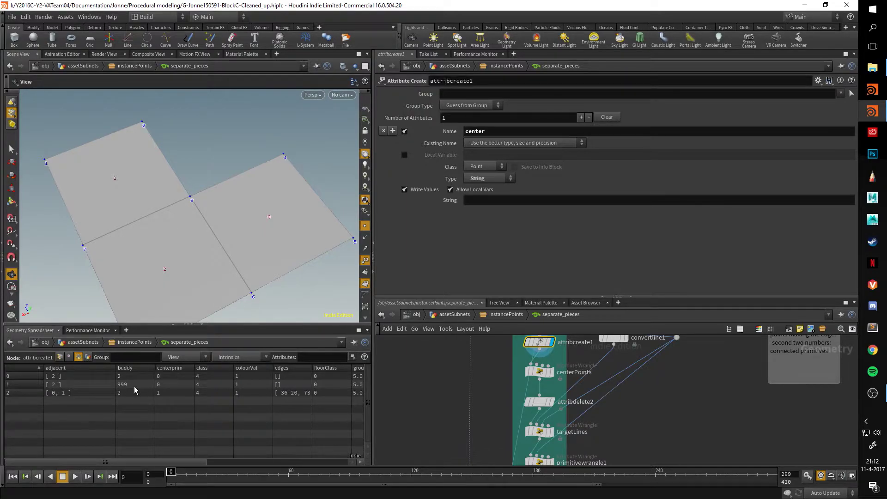
pyautogui.click(61, 357)
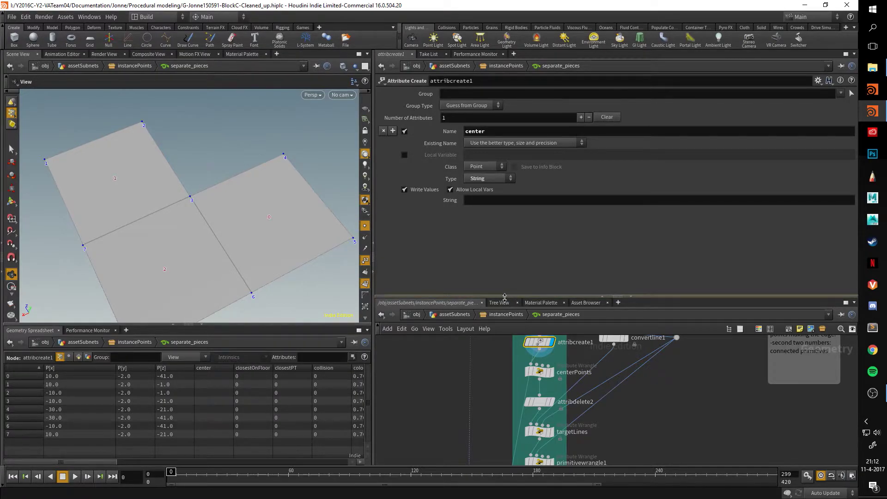
# Display the centerPoints output's three centre points and show its VEX code
pyautogui.moveTo(508, 296); pyautogui.dragTo(507, 240)
pyautogui.click(553, 344)
pyautogui.click(538, 345)
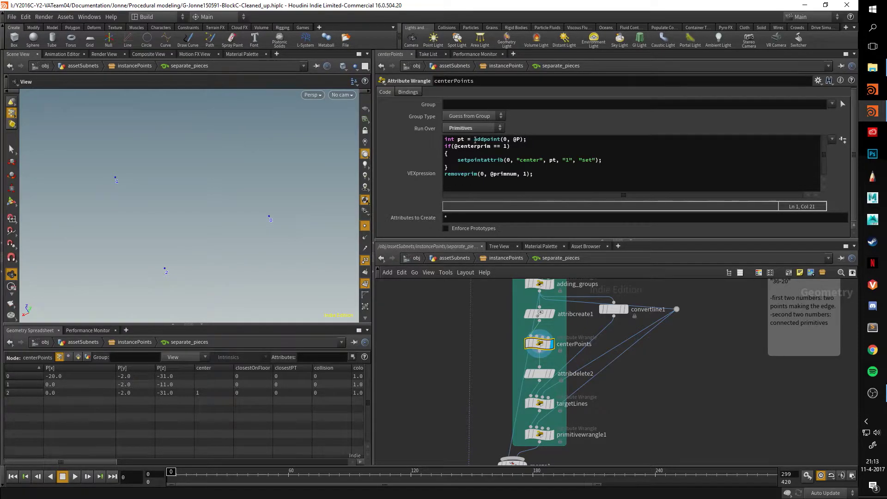
pyautogui.doubleClick(517, 139)
pyautogui.click(78, 357)
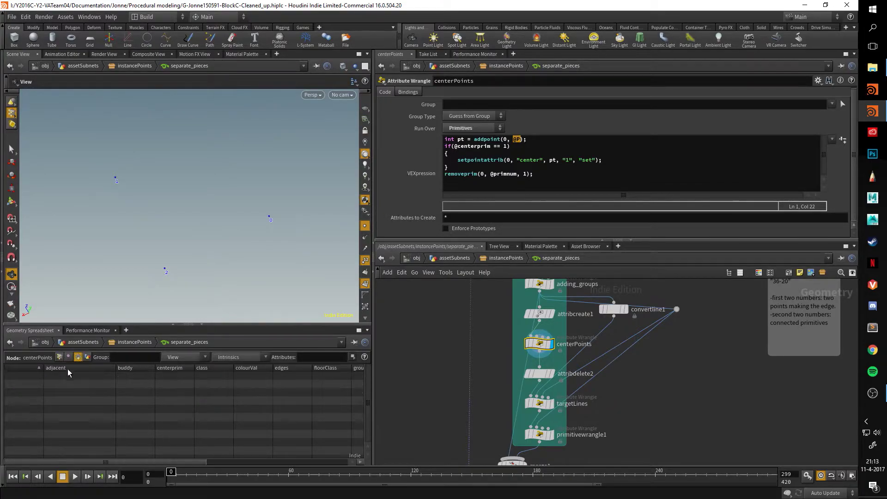
pyautogui.click(546, 315)
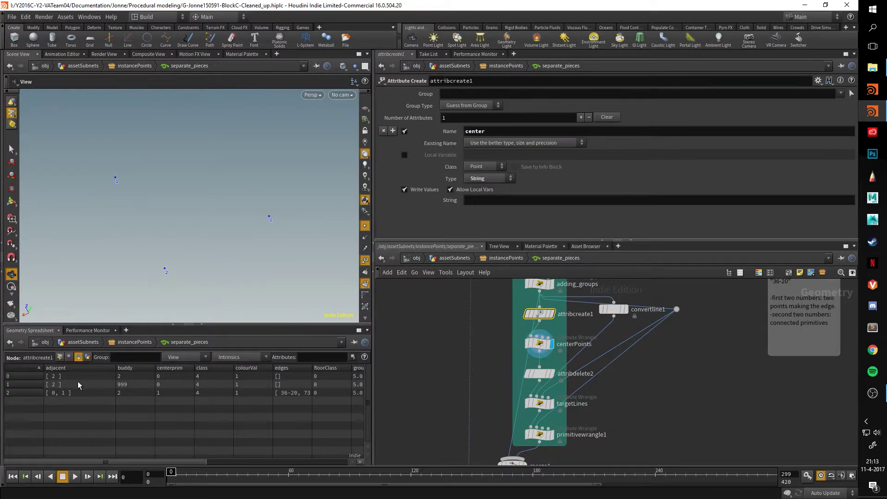
pyautogui.moveTo(178, 459); pyautogui.dragTo(212, 451)
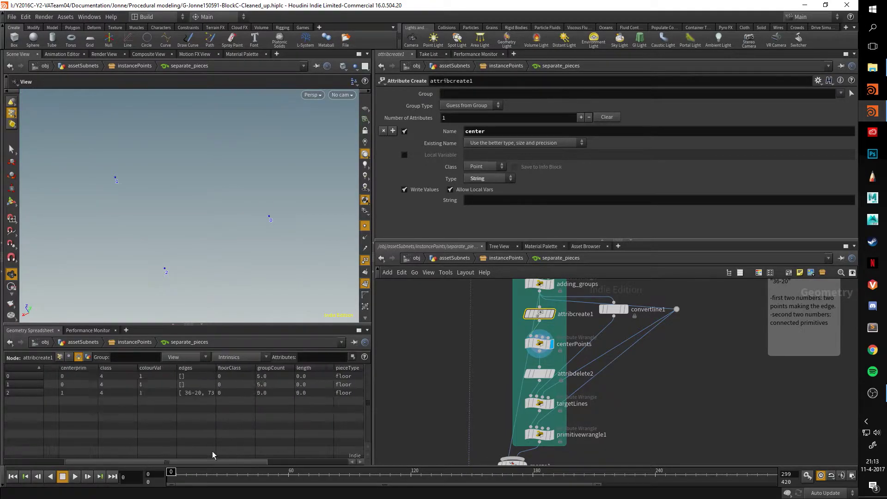
pyautogui.click(60, 357)
pyautogui.click(78, 358)
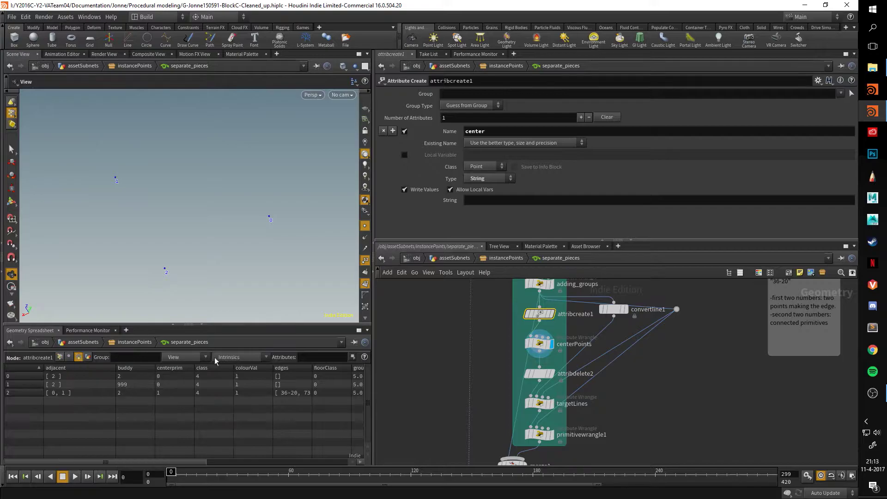
pyautogui.click(539, 343)
pyautogui.click(518, 139)
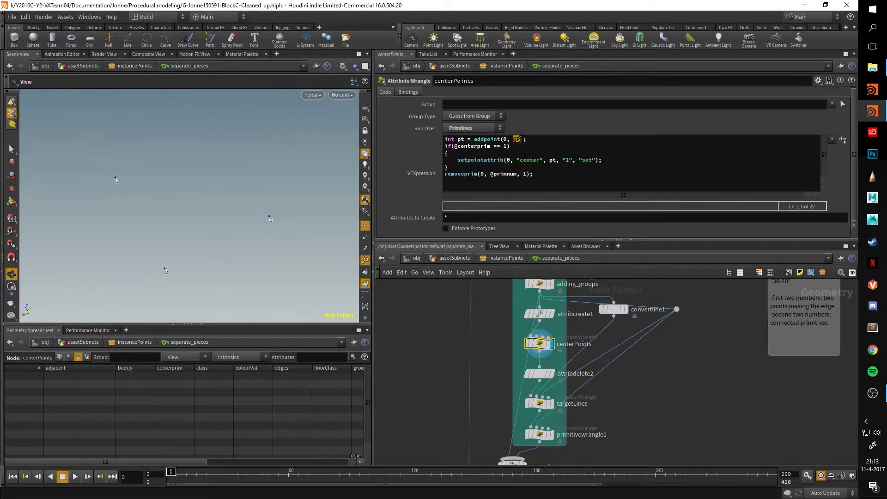
pyautogui.moveTo(512, 140); pyautogui.dragTo(521, 139)
pyautogui.click(518, 139)
pyautogui.moveTo(512, 139); pyautogui.dragTo(523, 140)
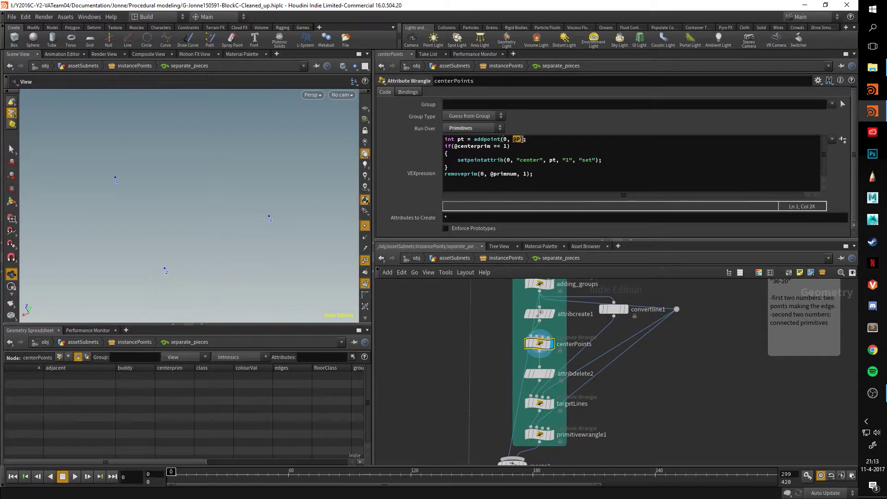
pyautogui.click(547, 314)
pyautogui.moveTo(188, 202); pyautogui.dragTo(190, 167, button='middle')
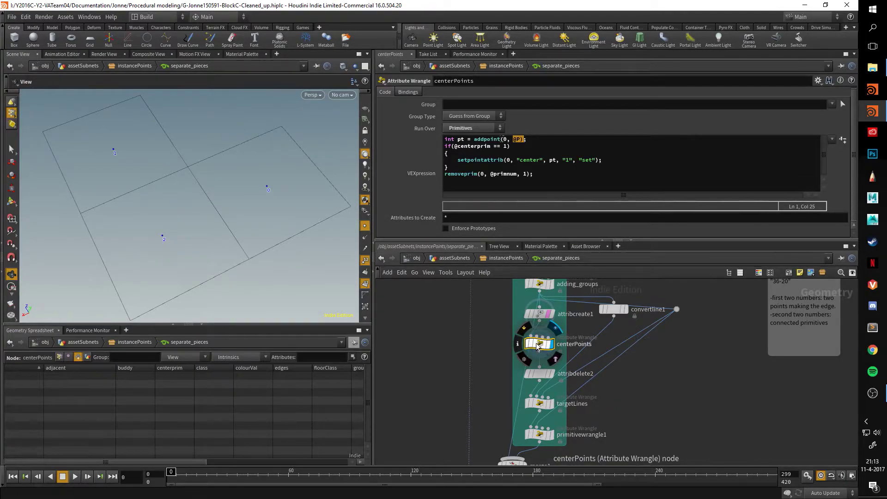
pyautogui.click(60, 358)
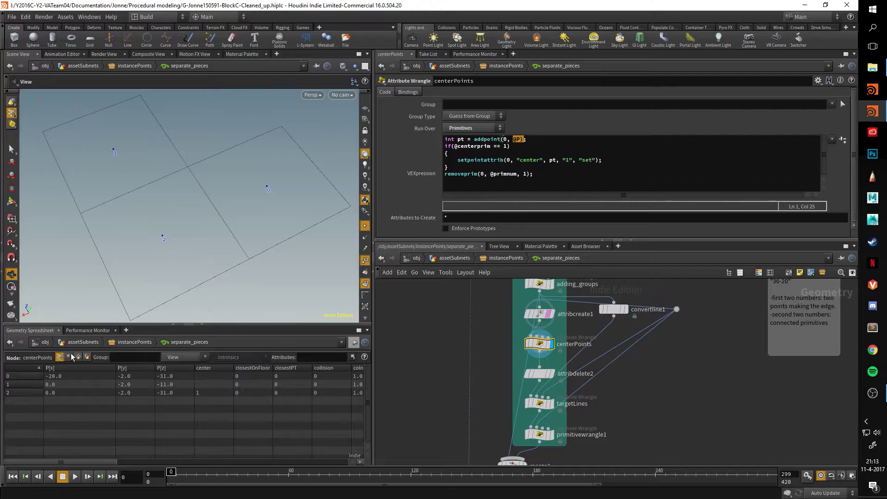
pyautogui.click(548, 344)
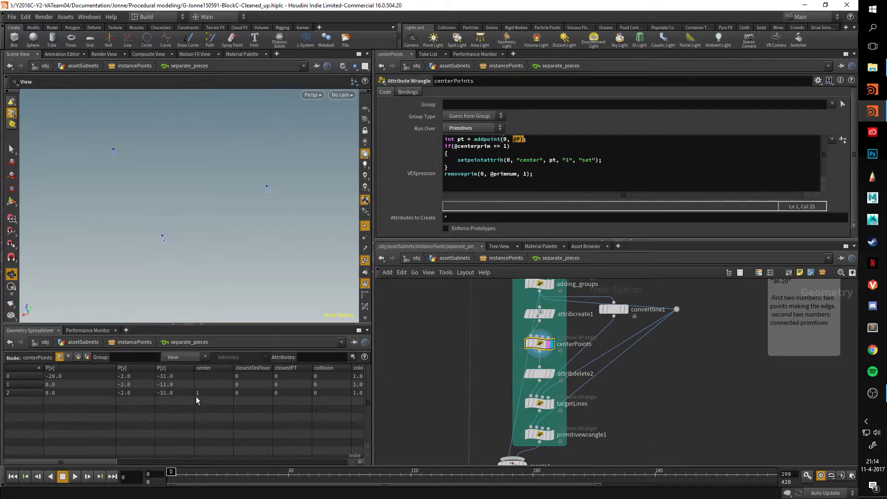
pyautogui.moveTo(103, 461); pyautogui.dragTo(111, 461)
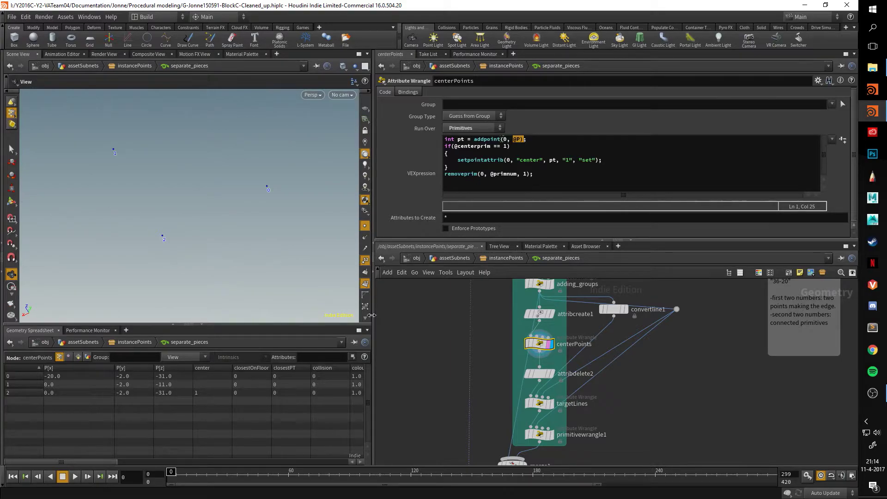
pyautogui.click(549, 375)
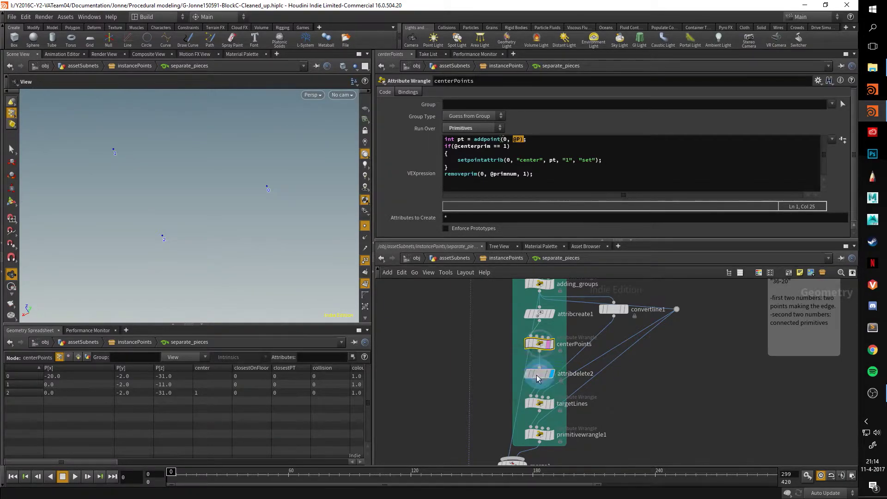
# Step the display through adding_groups and convertline1, ending on targetLines' two polylines
pyautogui.moveTo(620, 419); pyautogui.dragTo(607, 443, button='middle')
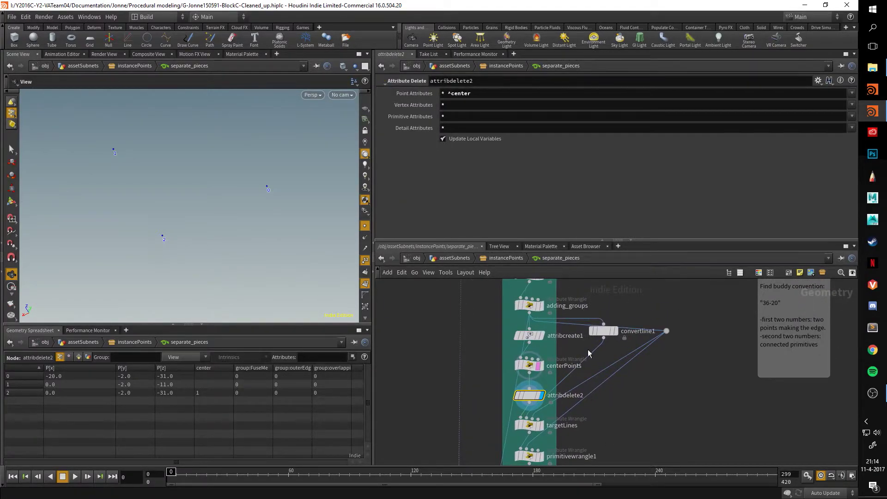
pyautogui.click(542, 307)
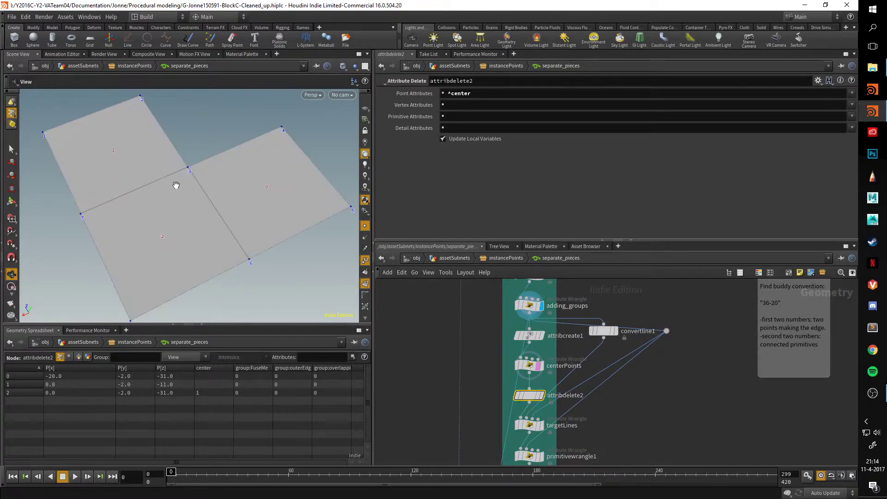
pyautogui.click(615, 330)
pyautogui.click(600, 331)
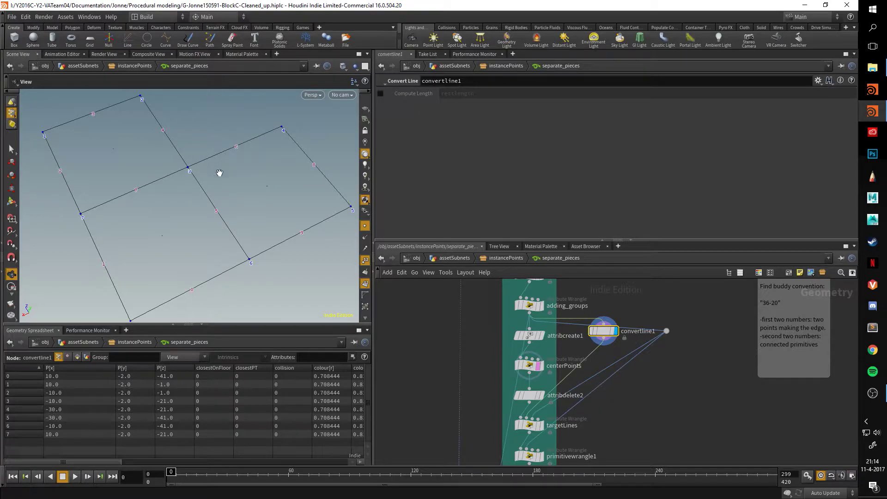
pyautogui.moveTo(220, 174); pyautogui.dragTo(113, 153, button='right')
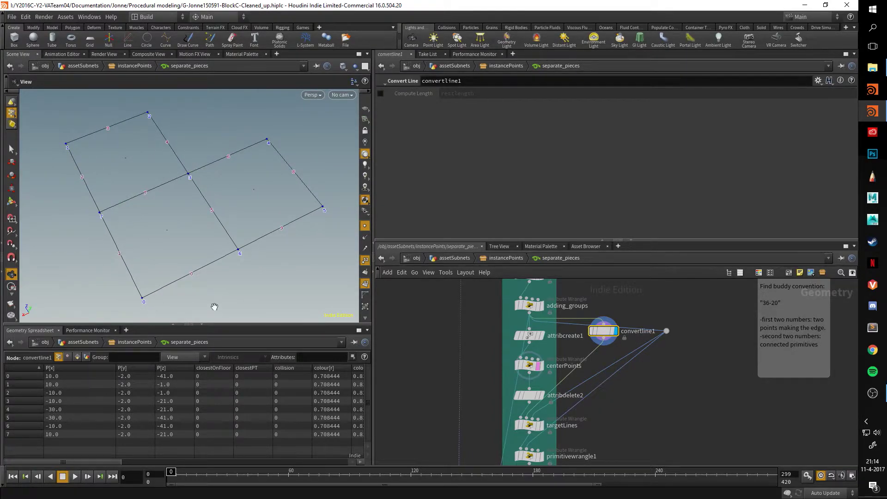
pyautogui.moveTo(641, 409); pyautogui.dragTo(647, 338, button='middle')
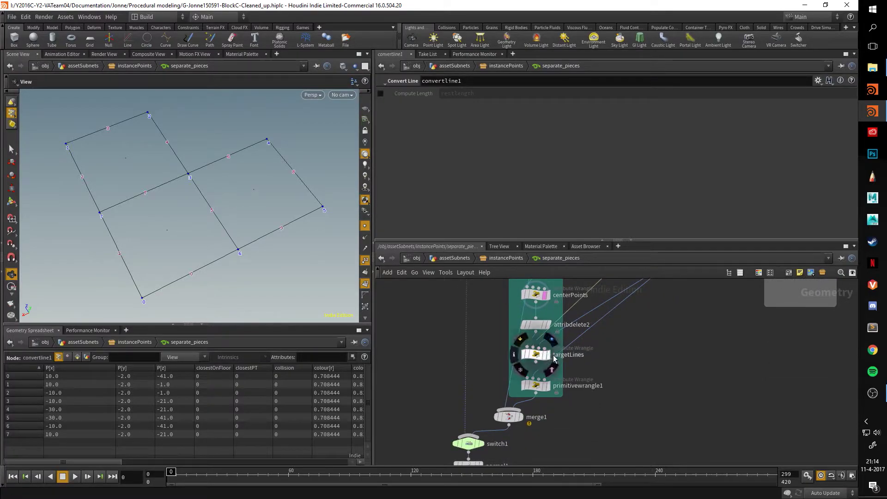
pyautogui.click(548, 360)
# Select targetLines and read its VEX code, highlighting the first intersect call
pyautogui.click(536, 355)
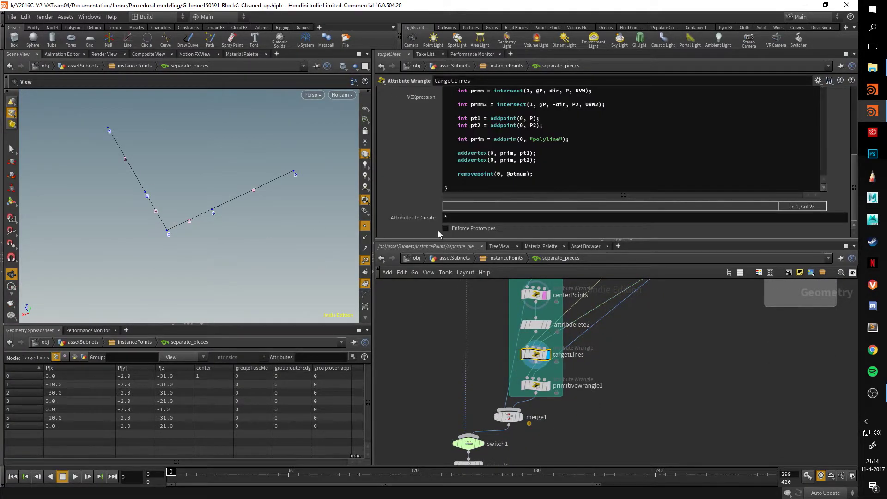
pyautogui.moveTo(446, 241); pyautogui.dragTo(446, 336)
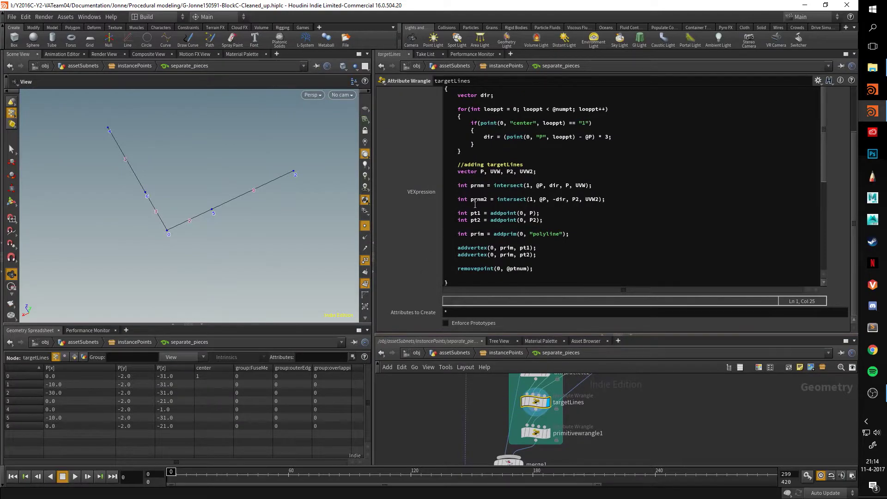
pyautogui.scroll(2, 436, 171)
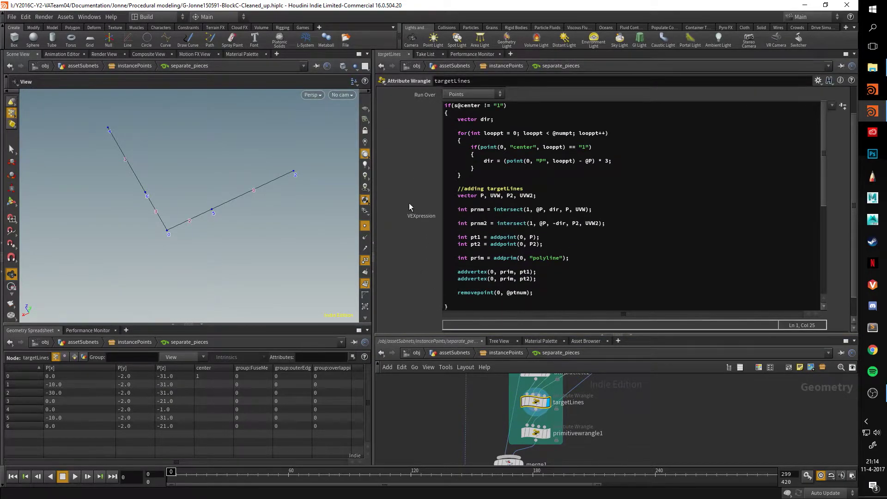
pyautogui.scroll(-8, 409, 203)
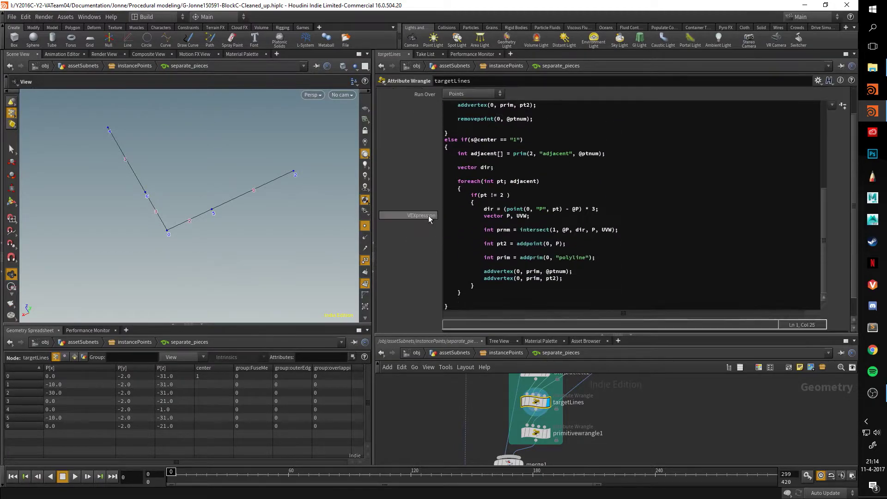
pyautogui.moveTo(520, 227); pyautogui.dragTo(619, 232)
pyautogui.click(615, 230)
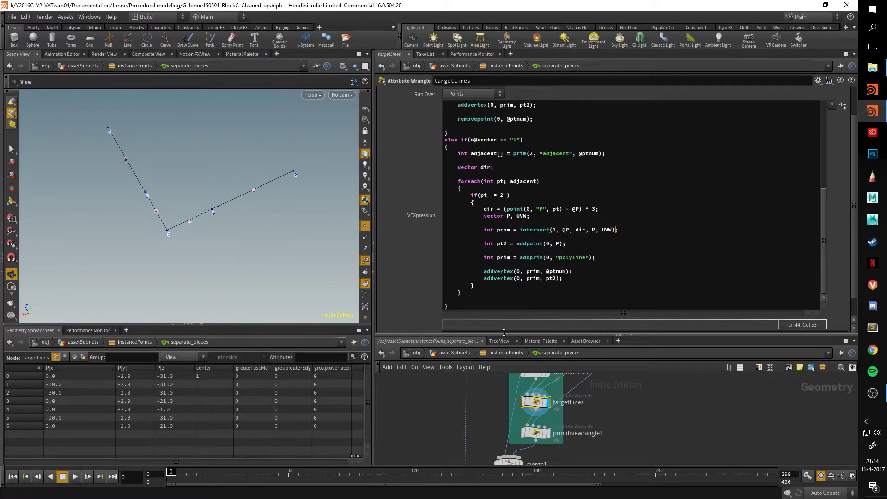
pyautogui.moveTo(506, 336); pyautogui.dragTo(521, 289)
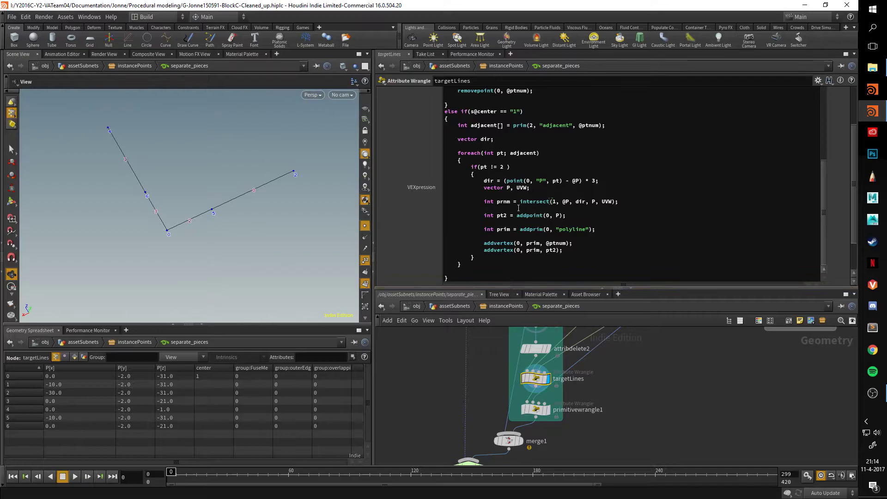
# Display the attribdelete2 curve and orbit the viewport around it
pyautogui.scroll(1, 536, 233)
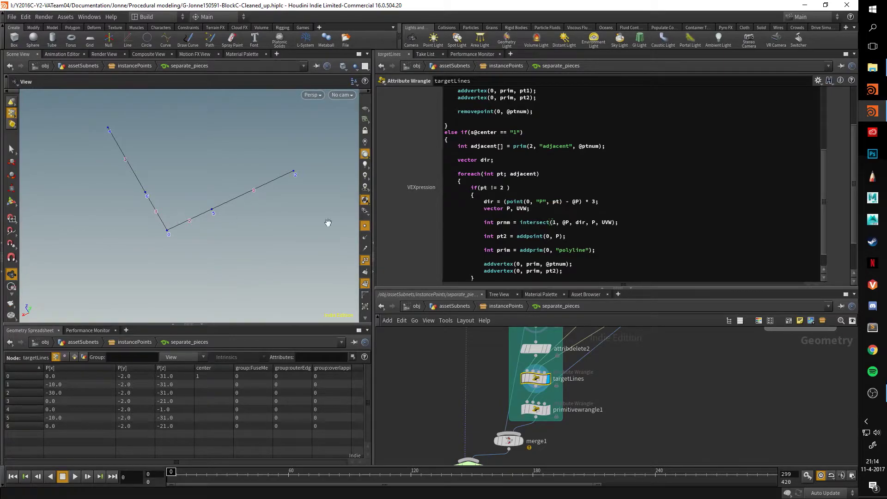
pyautogui.scroll(5, 423, 196)
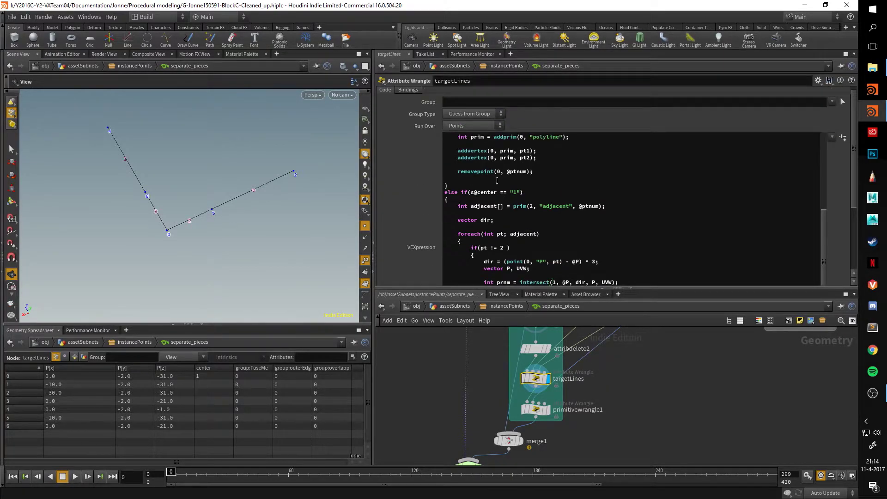
pyautogui.scroll(2, 511, 183)
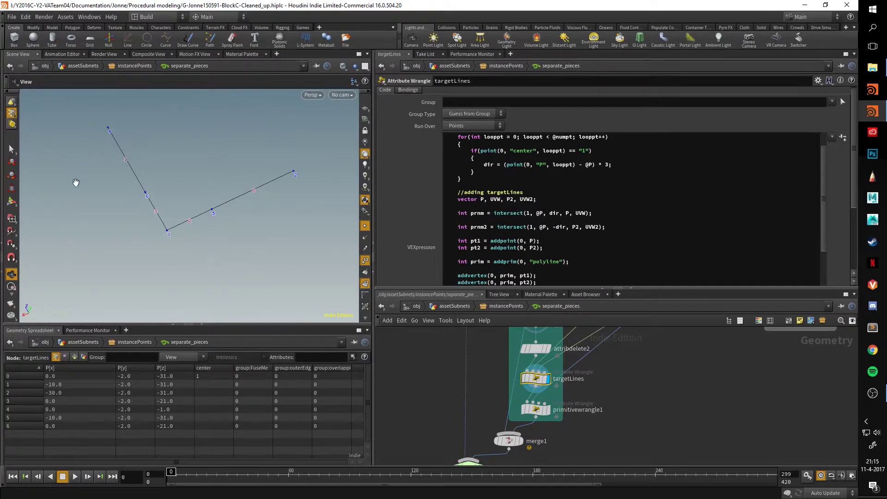
pyautogui.scroll(2, 223, 207)
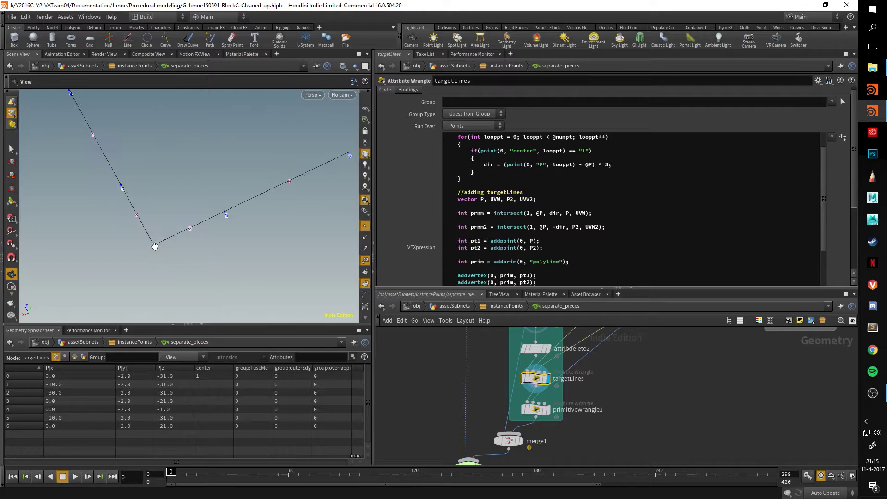
pyautogui.moveTo(472, 288); pyautogui.dragTo(475, 206)
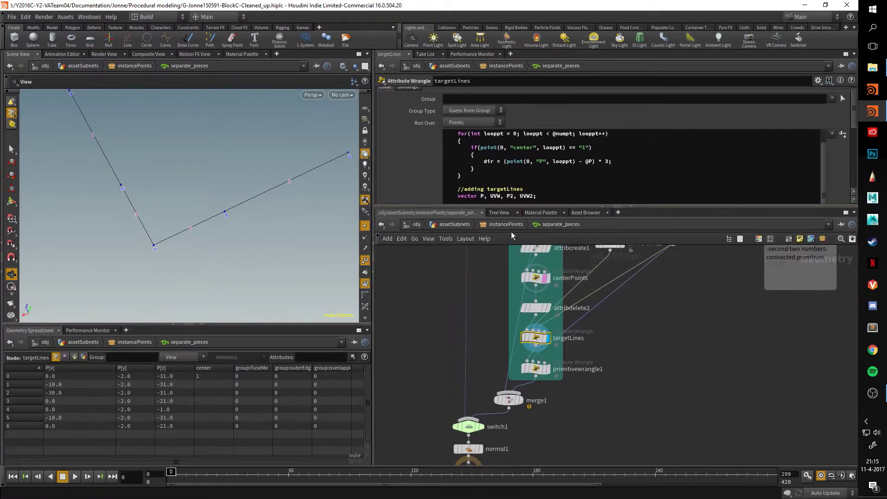
pyautogui.click(549, 309)
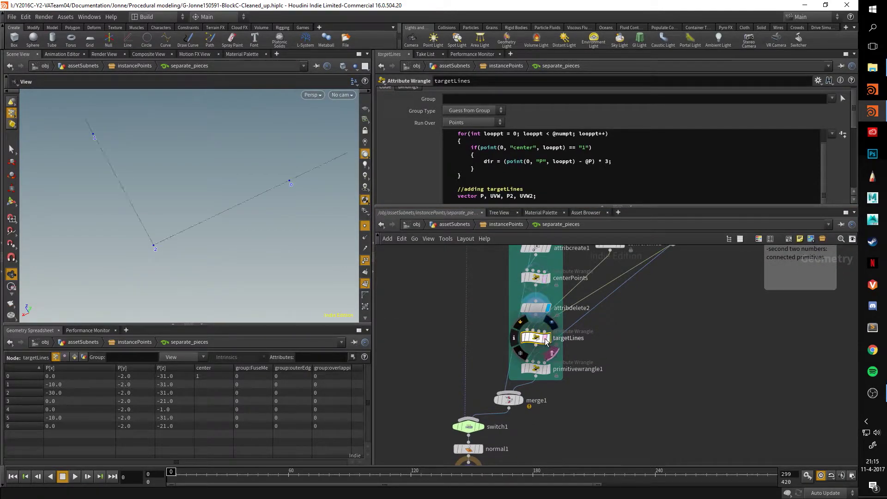
pyautogui.moveTo(204, 217); pyautogui.dragTo(217, 210)
pyautogui.moveTo(660, 314); pyautogui.dragTo(653, 381, button='middle')
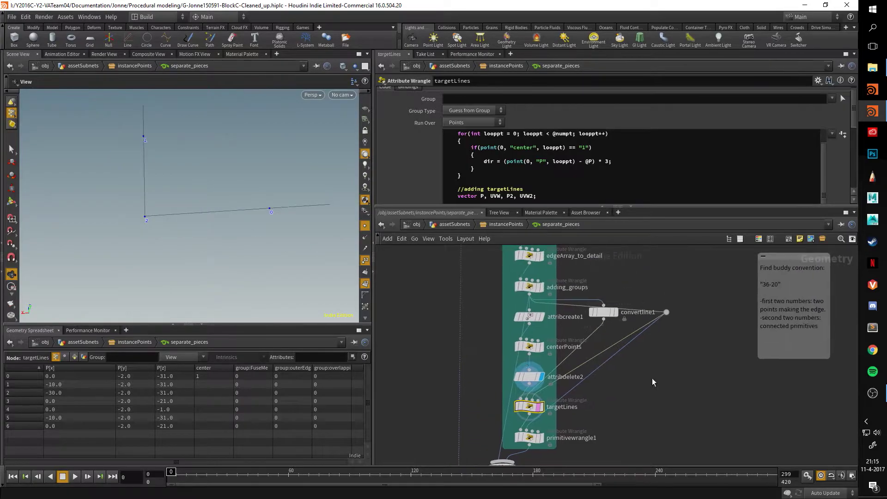
# Add convertline1 to the selection, display its line grid, and orbit the viewport around it
pyautogui.keyDown('shift'); pyautogui.click(605, 313); pyautogui.keyUp('shift')
pyautogui.click(615, 313)
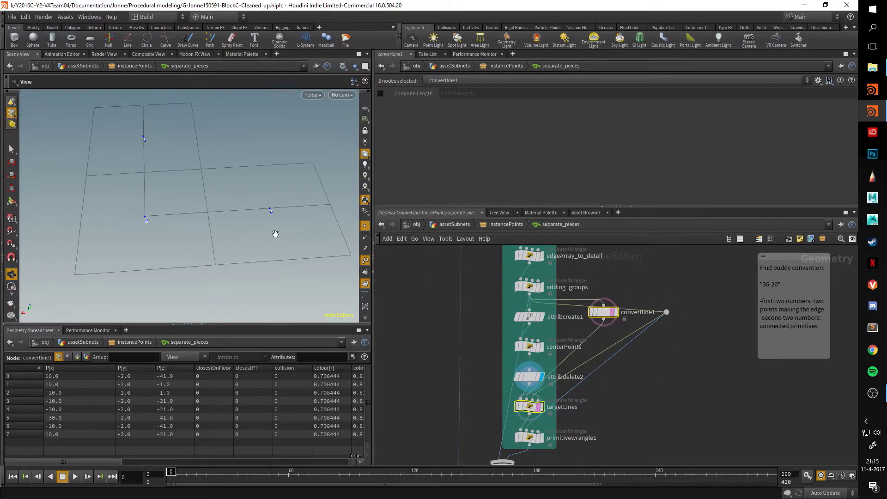
pyautogui.moveTo(276, 233); pyautogui.dragTo(280, 239)
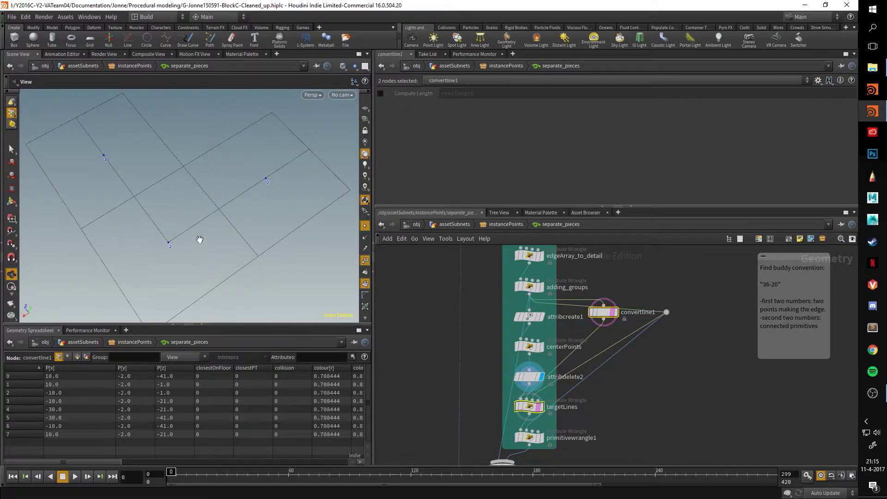
pyautogui.moveTo(600, 384); pyautogui.dragTo(623, 364, button='middle')
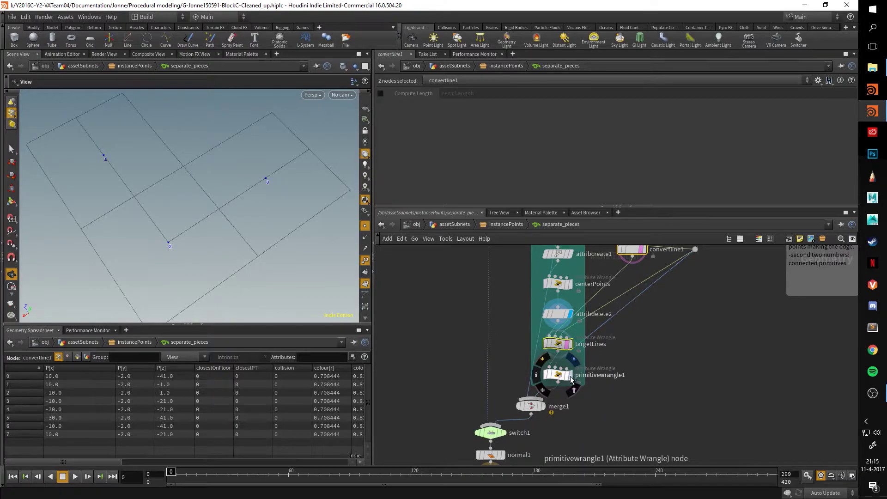
# Display primitivewrangle1 and read its VEX, which tags primitives with pieceType targetLine
pyautogui.click(571, 377)
pyautogui.click(558, 375)
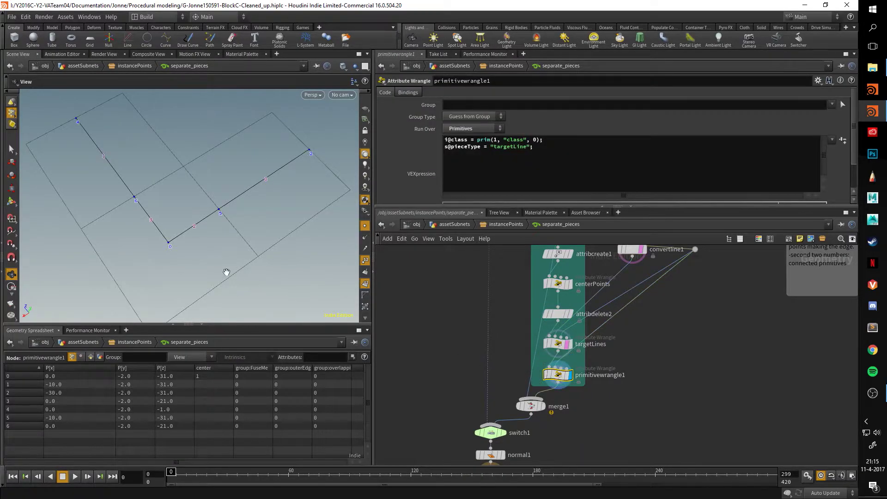
pyautogui.moveTo(226, 271); pyautogui.dragTo(223, 220)
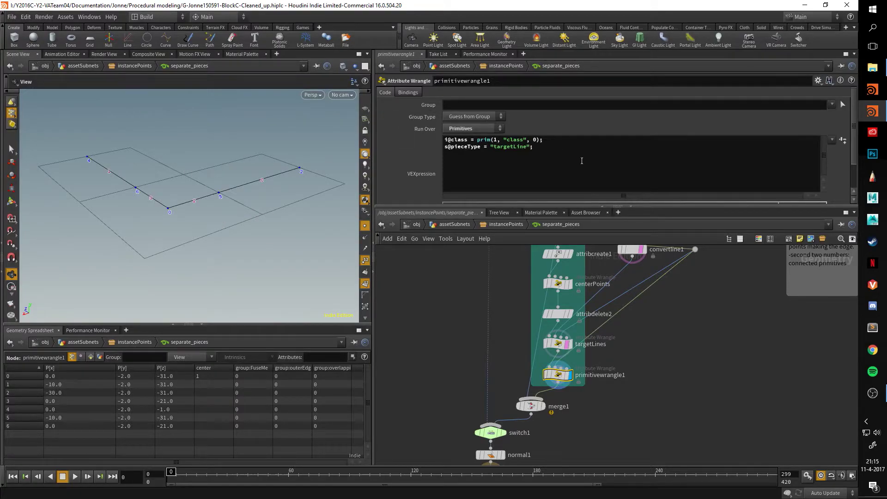
pyautogui.moveTo(544, 146); pyautogui.dragTo(489, 146)
pyautogui.click(531, 406)
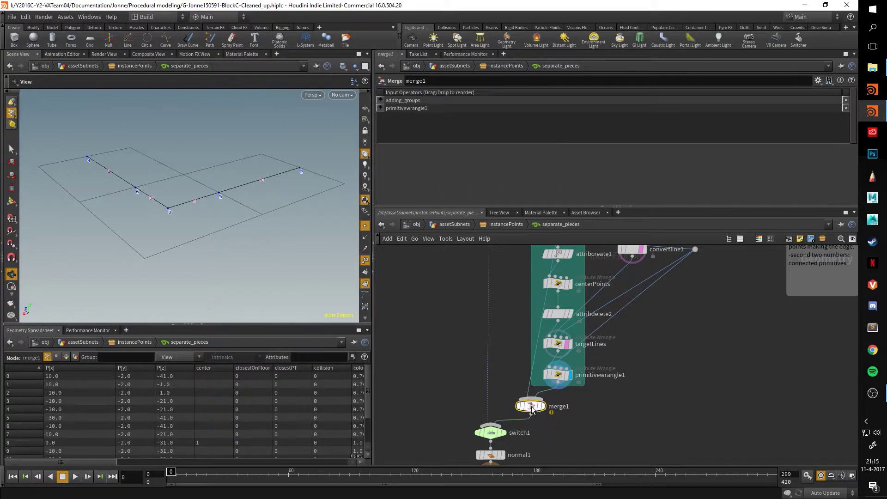
pyautogui.click(556, 378)
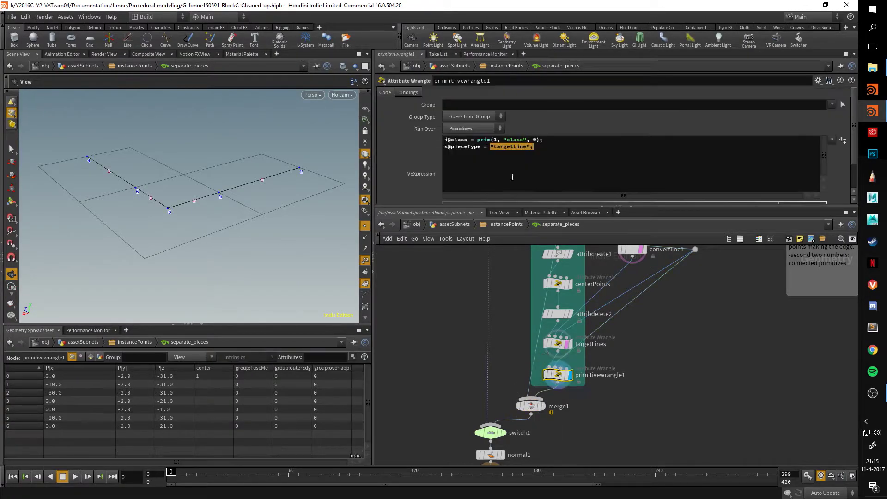
pyautogui.click(539, 152)
# List primitives with a widened pieceType column, then display merge1's combined grid
pyautogui.click(90, 357)
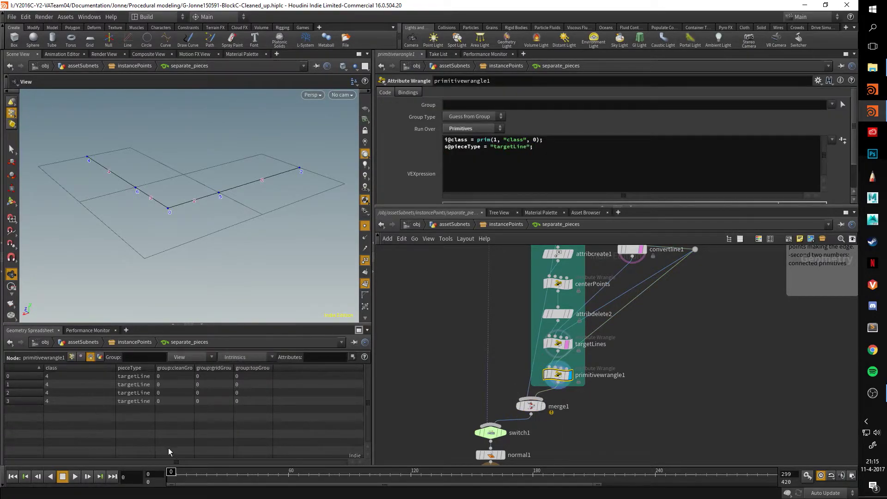
pyautogui.moveTo(154, 370); pyautogui.dragTo(181, 370)
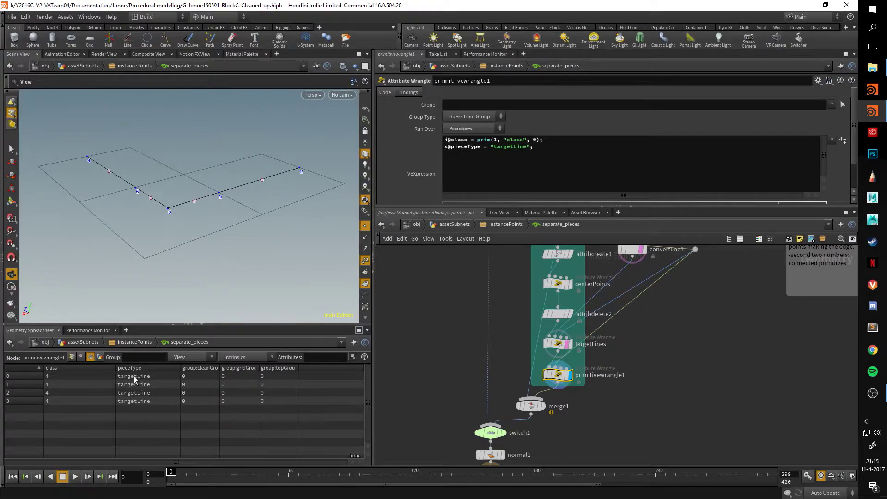
pyautogui.click(542, 405)
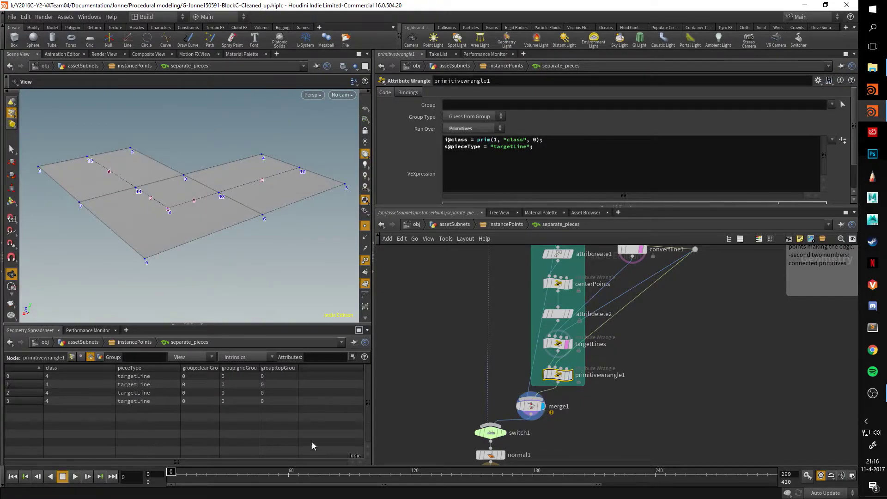
# Inspect merge1's attributes with a wider pieceType column and a steeper top-down view
pyautogui.click(531, 406)
pyautogui.moveTo(150, 462); pyautogui.dragTo(314, 463)
pyautogui.moveTo(247, 373); pyautogui.dragTo(269, 373)
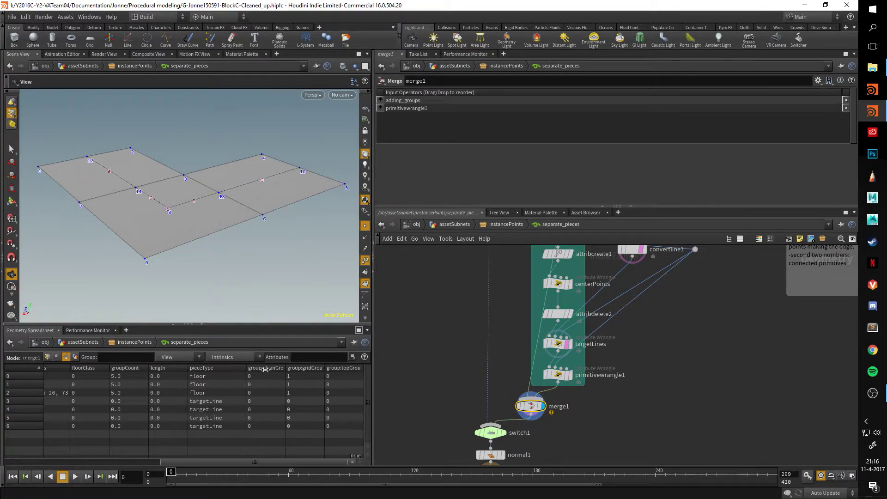
pyautogui.moveTo(180, 198); pyautogui.dragTo(172, 237)
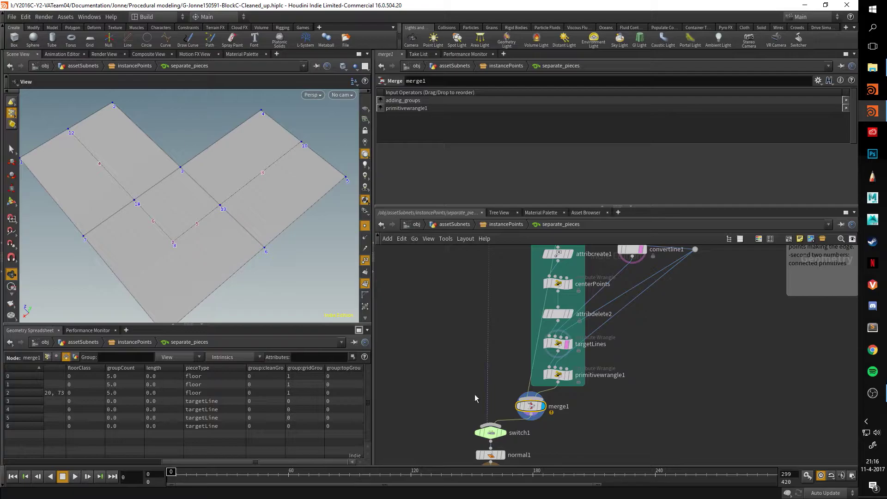
pyautogui.moveTo(471, 417); pyautogui.dragTo(475, 342, button='middle')
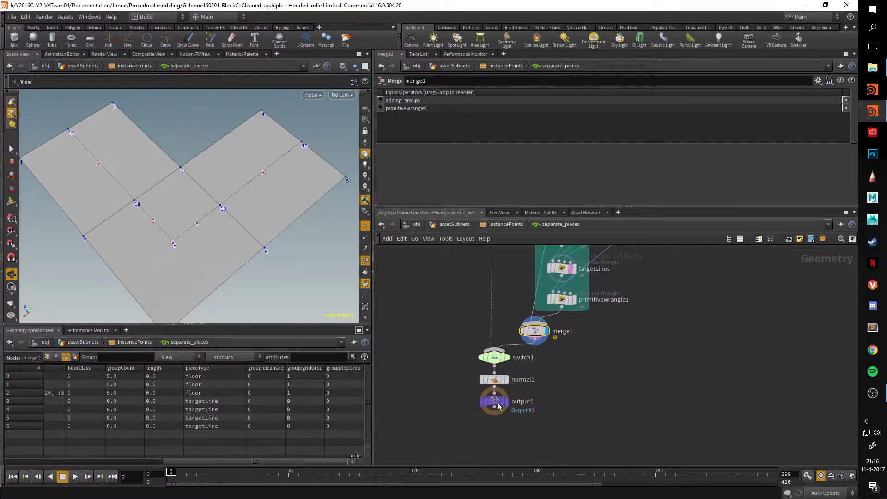
# Check switch1's input expression, then display each1, whose Cull Attribute is class
pyautogui.click(495, 358)
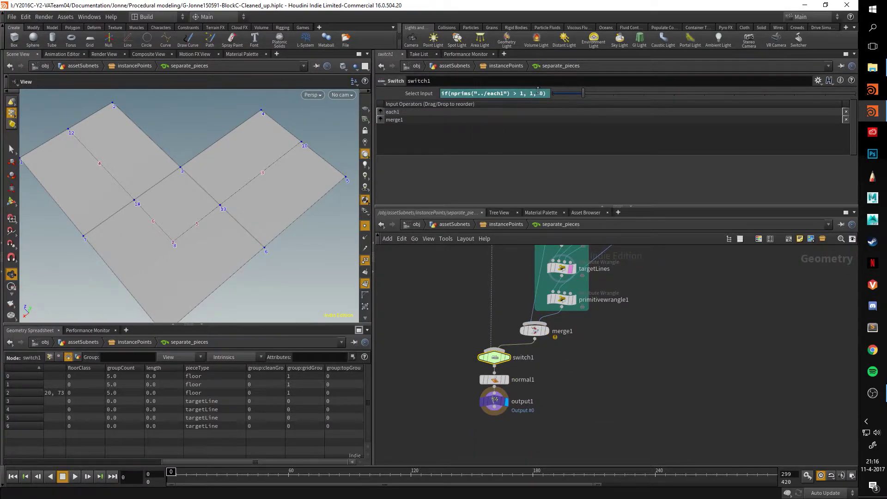
pyautogui.scroll(3, 454, 307)
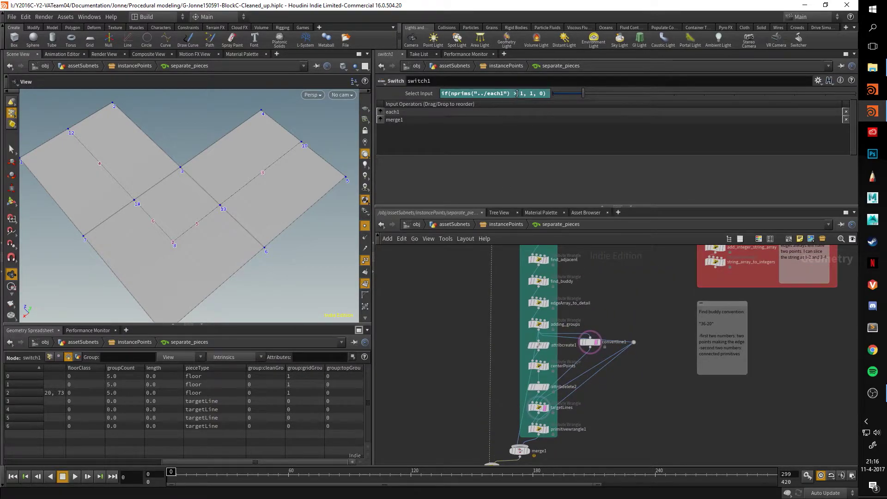
pyautogui.moveTo(452, 303); pyautogui.dragTo(439, 406, button='middle')
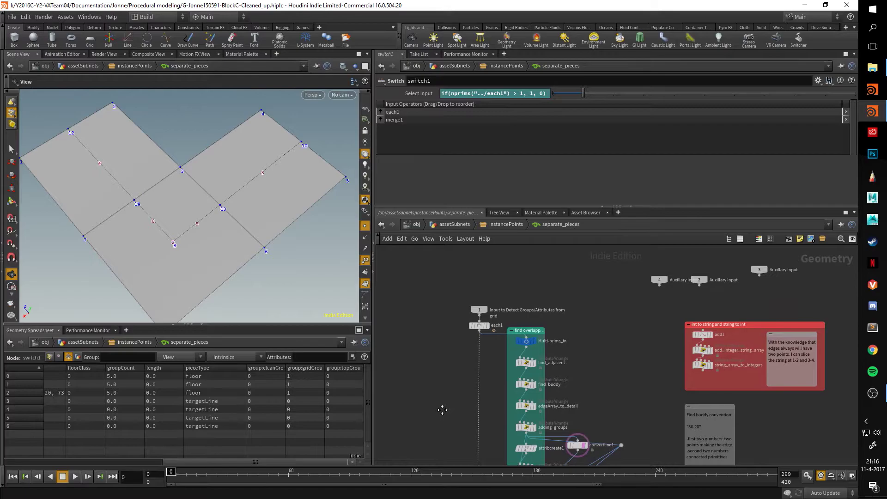
pyautogui.click(488, 325)
pyautogui.click(478, 325)
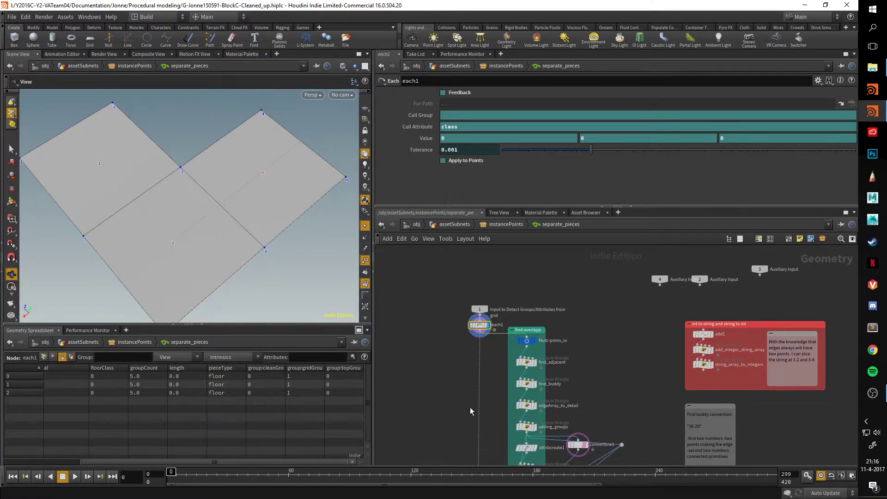
pyautogui.moveTo(469, 412); pyautogui.dragTo(465, 310, button='middle')
pyautogui.moveTo(492, 452)
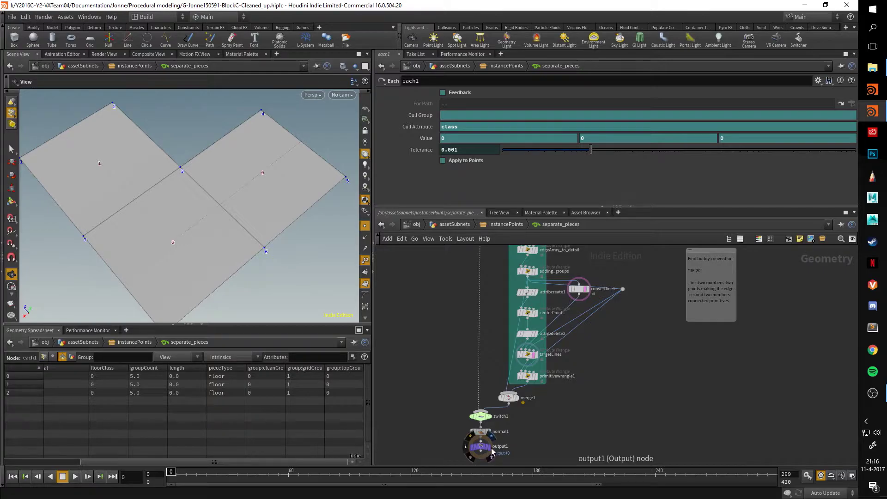
pyautogui.moveTo(504, 407); pyautogui.dragTo(510, 443, button='middle')
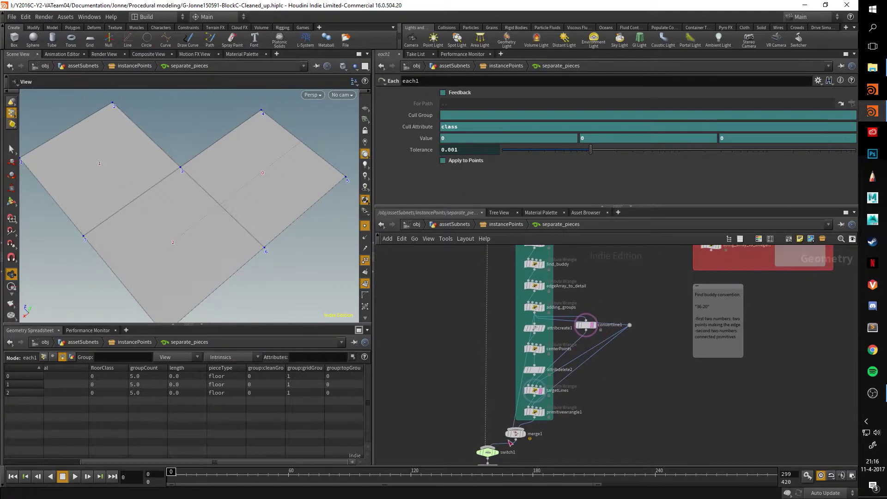
# Return to the instancePoints network and display doorAndMidpoint's output in the viewport
pyautogui.click(499, 225)
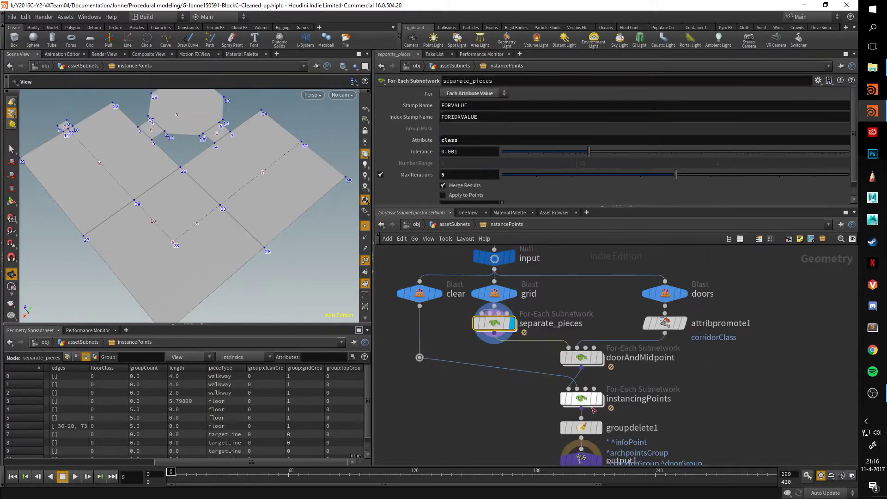
pyautogui.scroll(2, 568, 374)
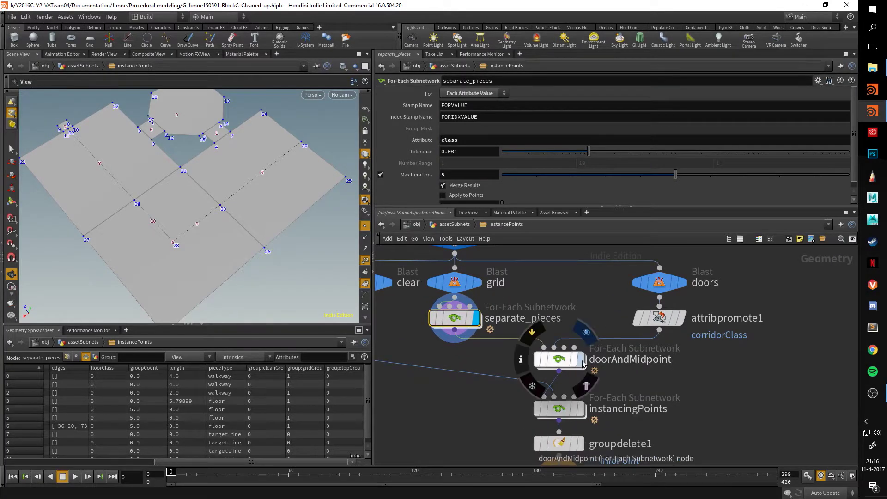
pyautogui.press('r')
# Dive into doorAndMidpoint and frame its nodes, including the grid Blast removing targetLine pieces
pyautogui.doubleClick(562, 361)
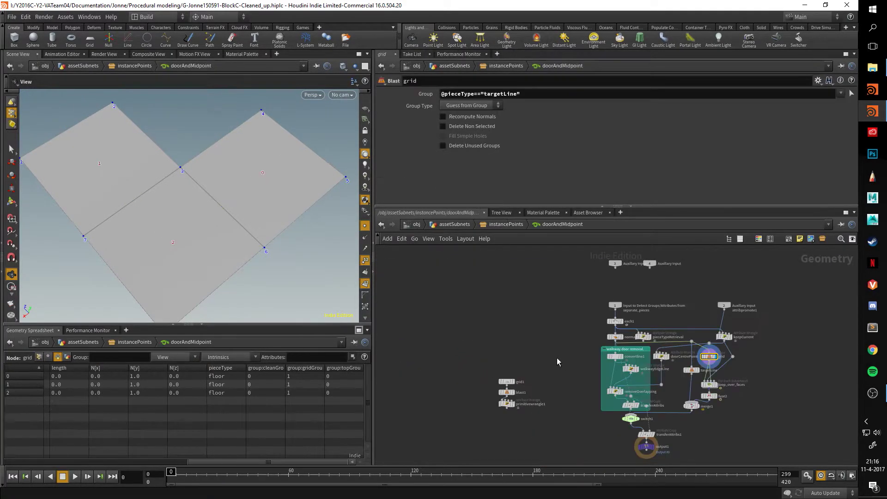
pyautogui.moveTo(247, 264); pyautogui.dragTo(281, 261)
pyautogui.moveTo(575, 360); pyautogui.dragTo(506, 331, button='middle')
pyautogui.scroll(5, 506, 330)
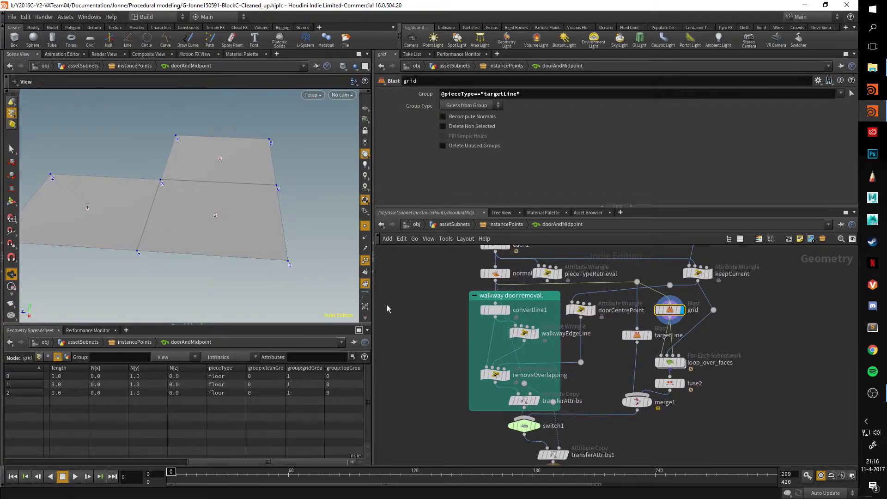
pyautogui.scroll(-3, 406, 331)
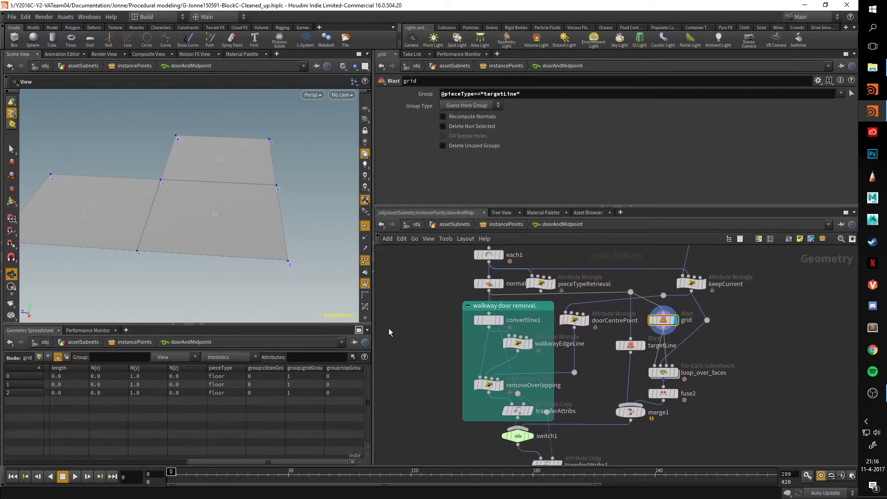
pyautogui.scroll(-1, 606, 340)
pyautogui.scroll(-2, 465, 300)
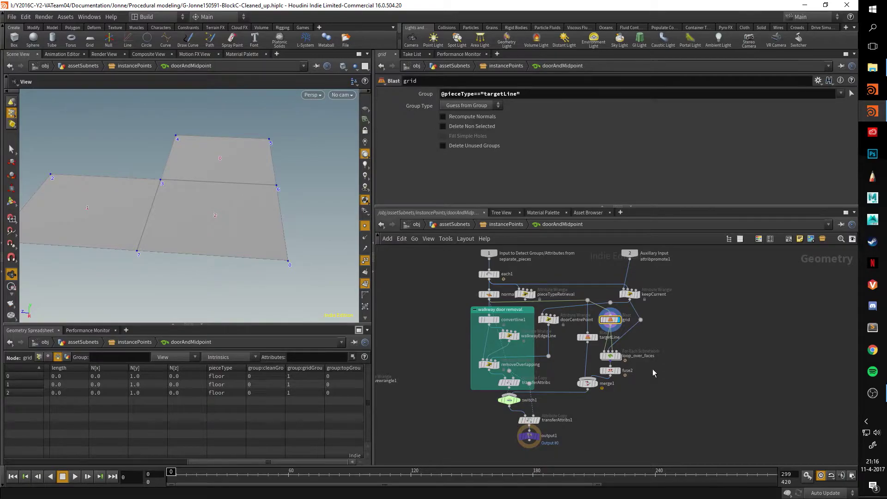
pyautogui.scroll(2, 514, 420)
pyautogui.moveTo(668, 393); pyautogui.dragTo(680, 440, button='middle')
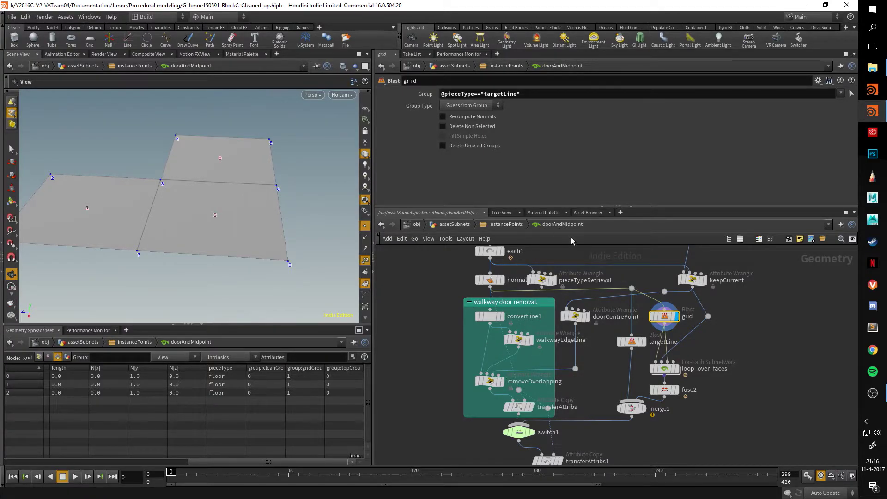
# Read switch1's expression and pieceTypeRetrieval's walkway and stairs condition in its VEX
pyautogui.moveTo(657, 391)
pyautogui.click(531, 434)
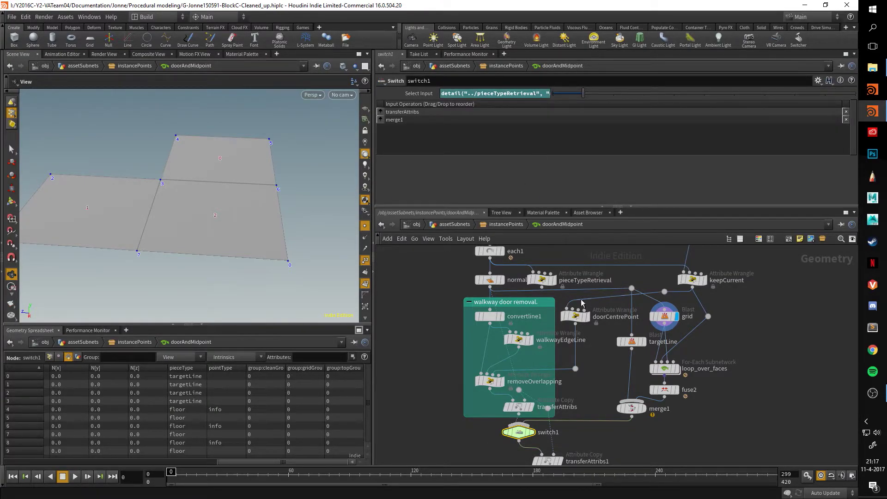
pyautogui.click(542, 280)
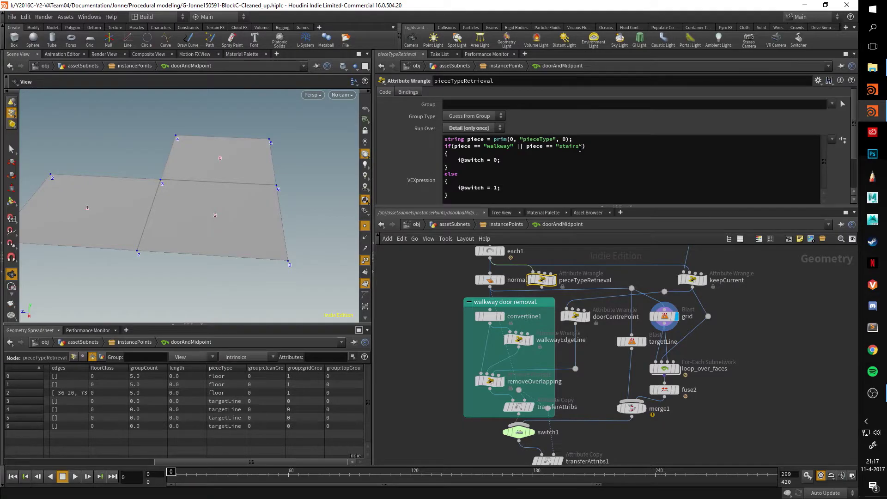
pyautogui.moveTo(581, 147); pyautogui.dragTo(484, 144)
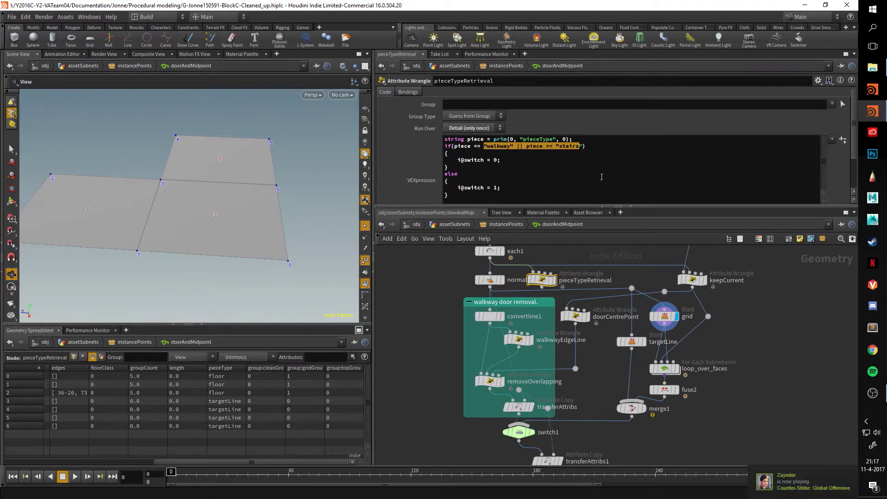
pyautogui.click(585, 145)
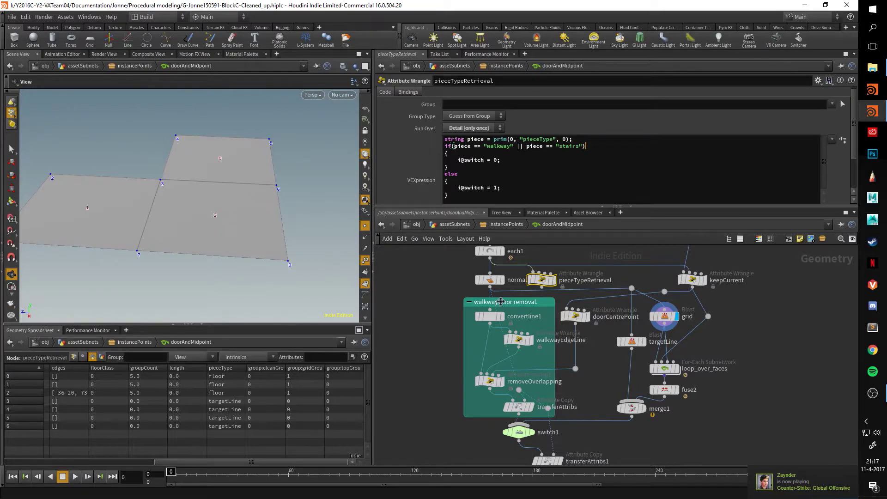
pyautogui.click(518, 432)
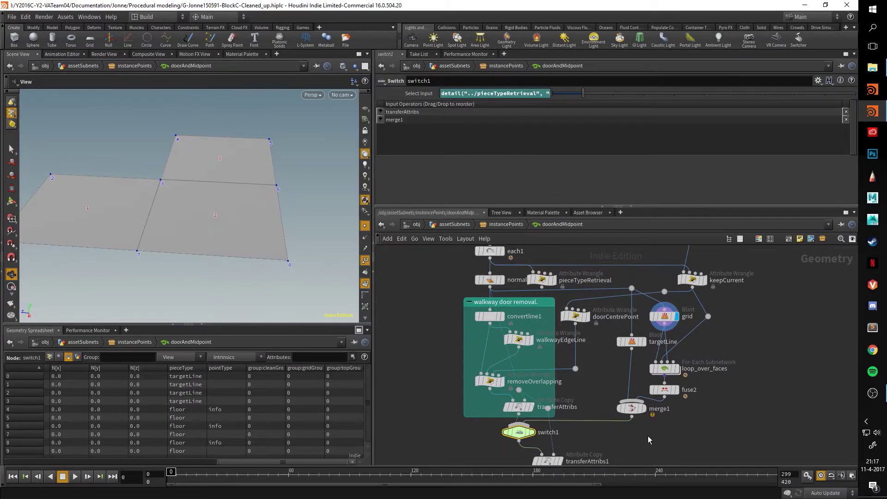
# Review walkwayEdgeLine and removeOverlapping code, ending on loop_over_faces' Each Primitive/Point settings
pyautogui.moveTo(648, 440); pyautogui.dragTo(592, 424, button='middle')
pyautogui.click(468, 325)
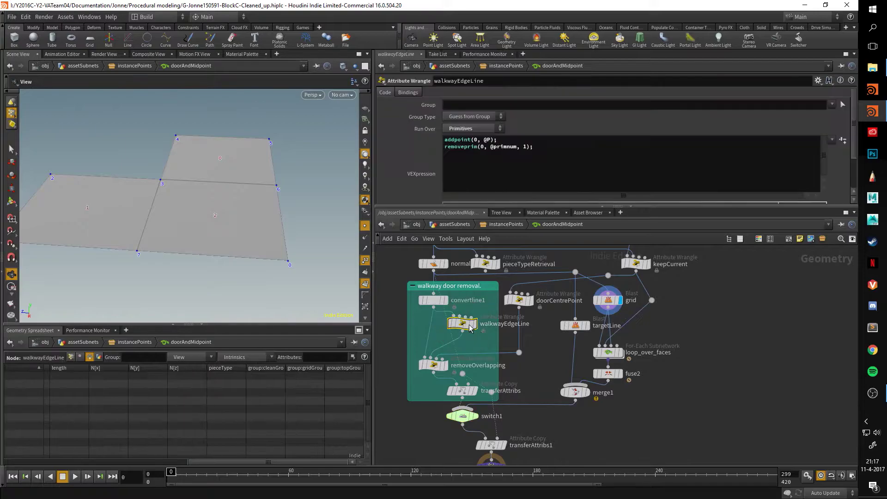
pyautogui.click(432, 365)
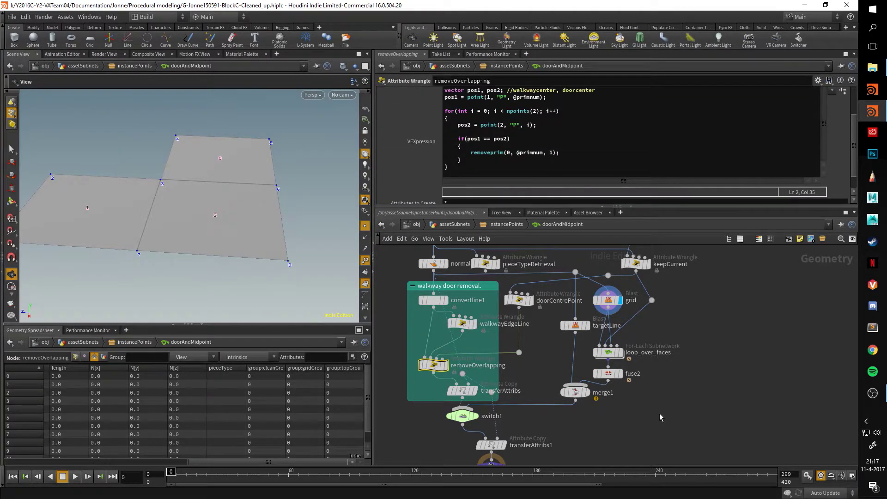
pyautogui.click(608, 352)
pyautogui.moveTo(217, 193); pyautogui.dragTo(185, 199)
# Display loop_over_faces' result and tilt the planes in the viewport
pyautogui.moveTo(623, 357)
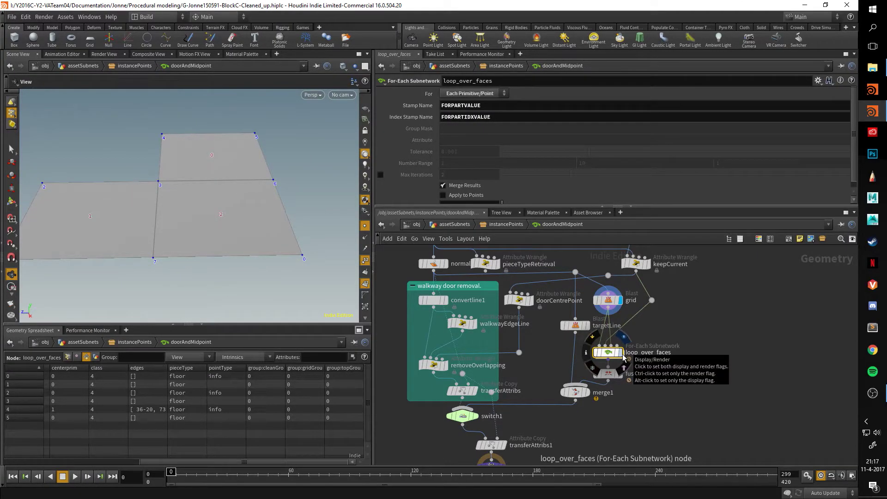
pyautogui.moveTo(204, 207); pyautogui.dragTo(198, 145, button='right')
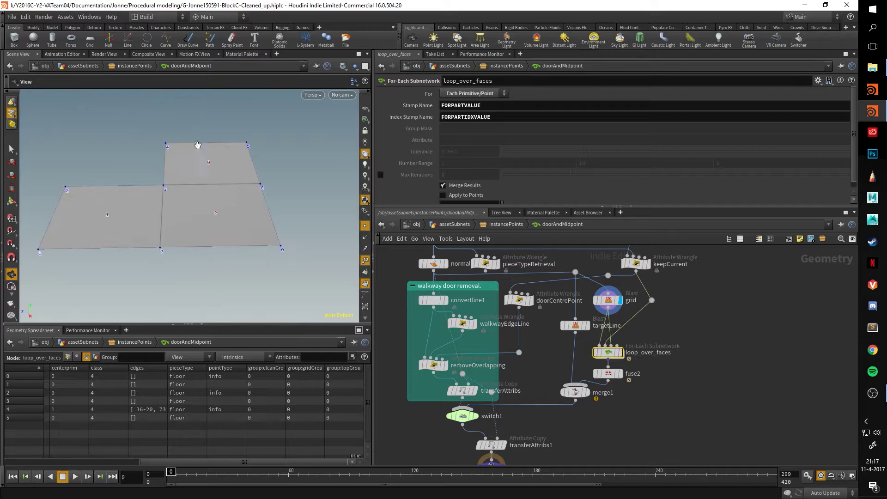
pyautogui.click(619, 352)
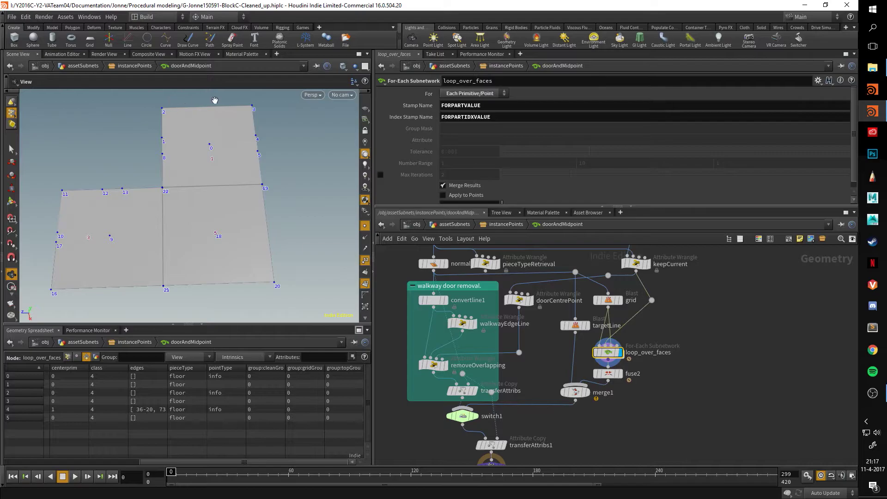
pyautogui.moveTo(198, 254); pyautogui.dragTo(203, 213)
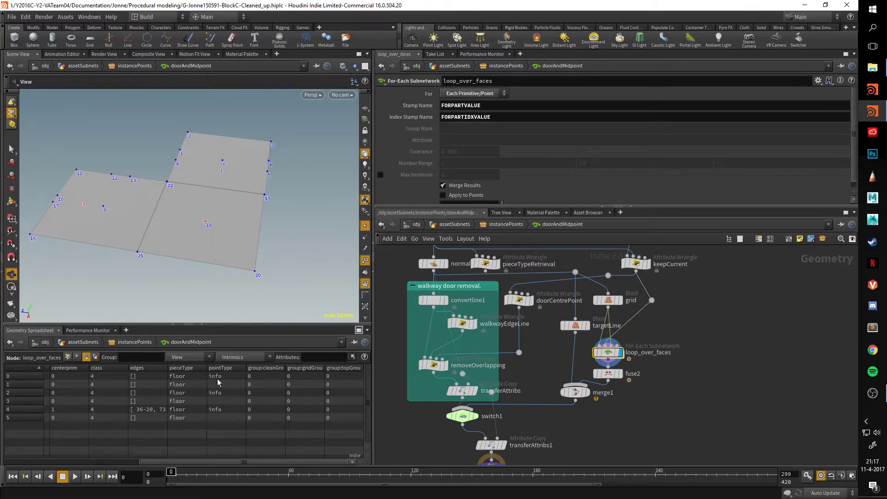
# Enlarge the spreadsheet to check point attributes, then collapse it
pyautogui.moveTo(245, 326); pyautogui.dragTo(244, 293)
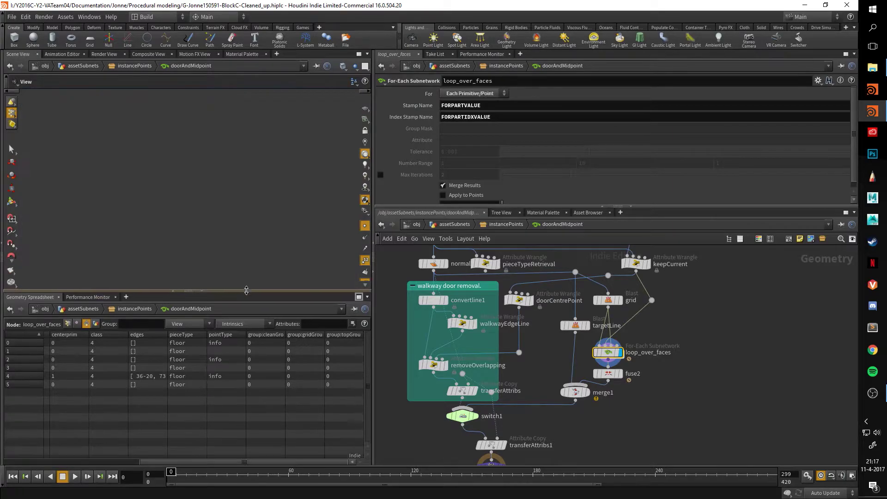
pyautogui.click(68, 324)
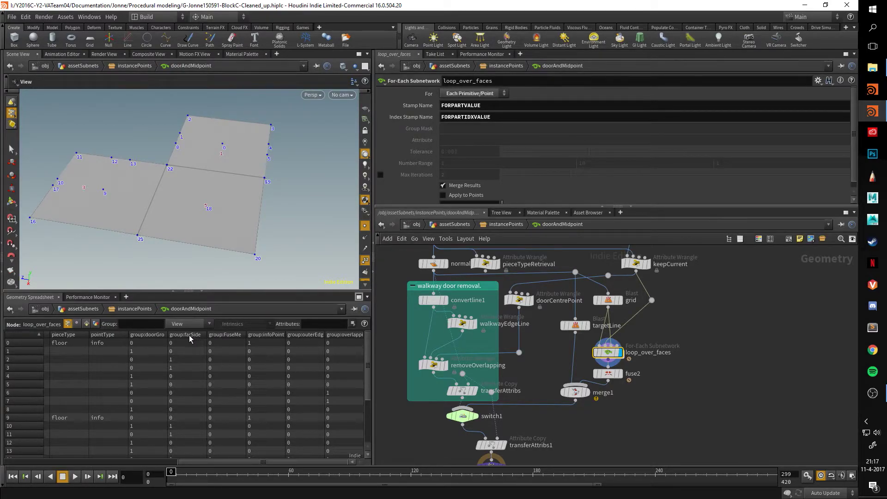
pyautogui.click(200, 294)
# Enter the loop_over_faces subnetwork and frame its nodes in a taller network pane
pyautogui.doubleClick(608, 352)
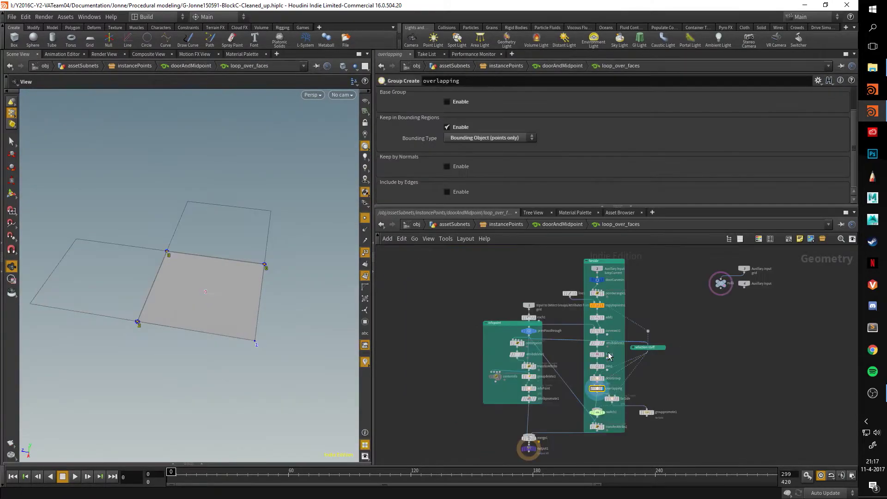
pyautogui.moveTo(692, 206); pyautogui.dragTo(691, 139)
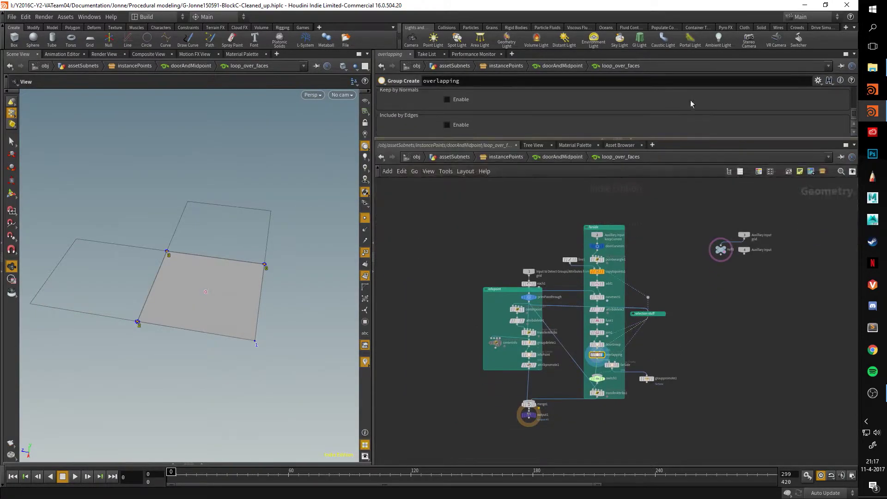
pyautogui.scroll(2, 645, 290)
pyautogui.moveTo(645, 289); pyautogui.dragTo(689, 263, button='middle')
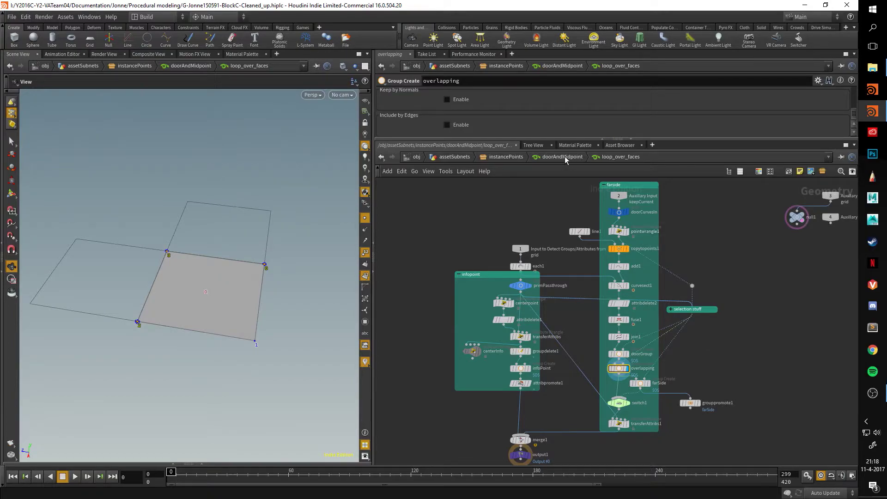
pyautogui.click(536, 158)
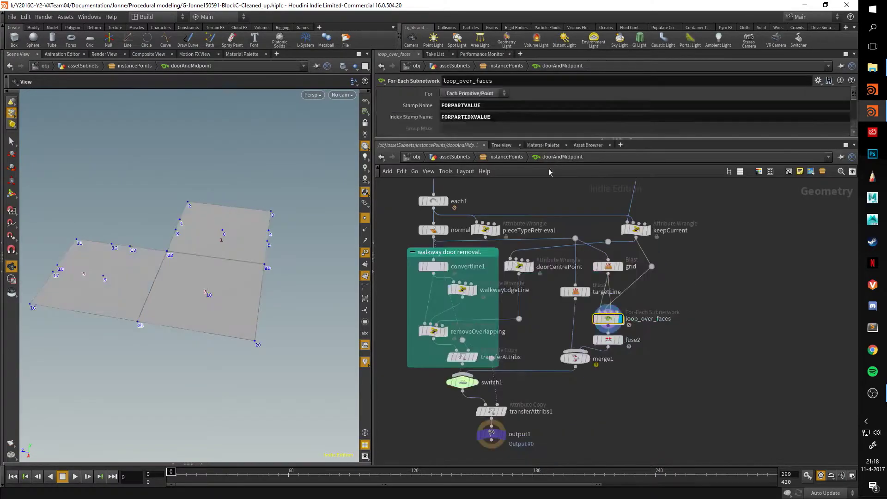
pyautogui.moveTo(615, 324)
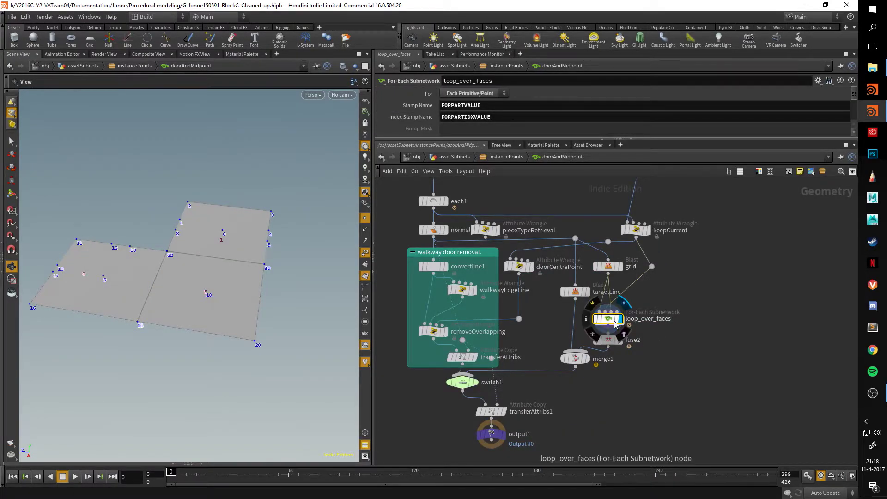
pyautogui.doubleClick(613, 323)
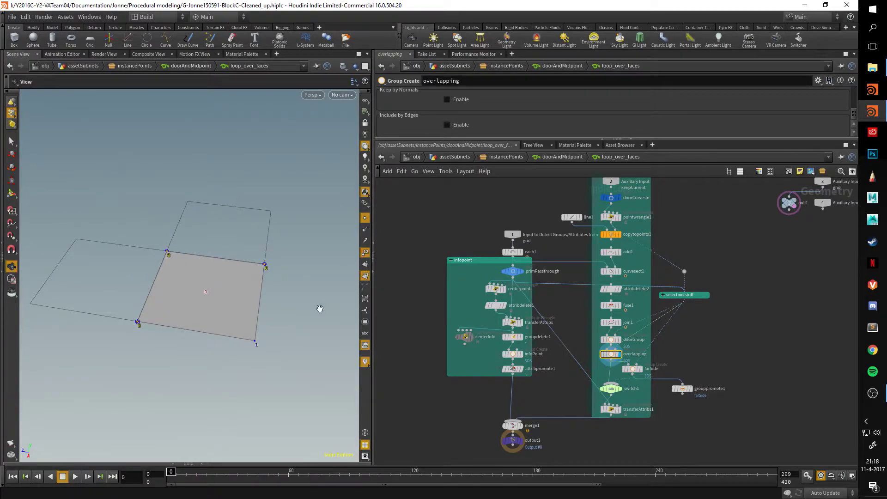
pyautogui.scroll(1, 566, 323)
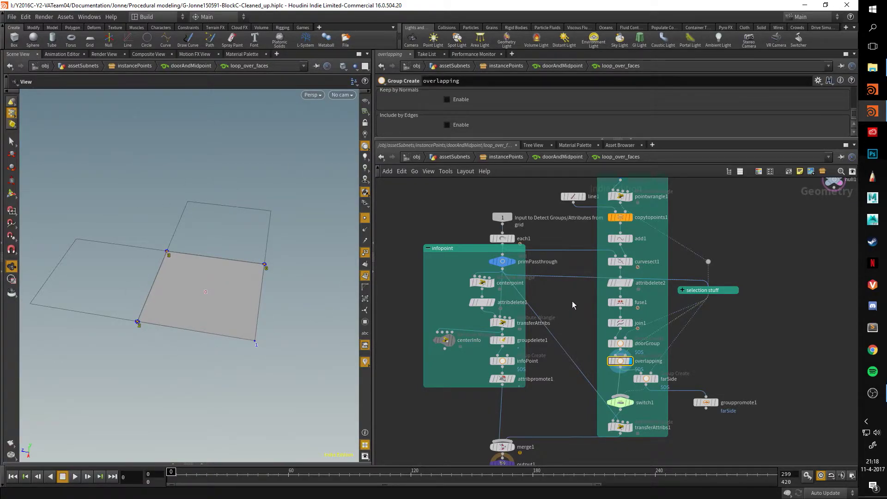
pyautogui.scroll(3, 665, 291)
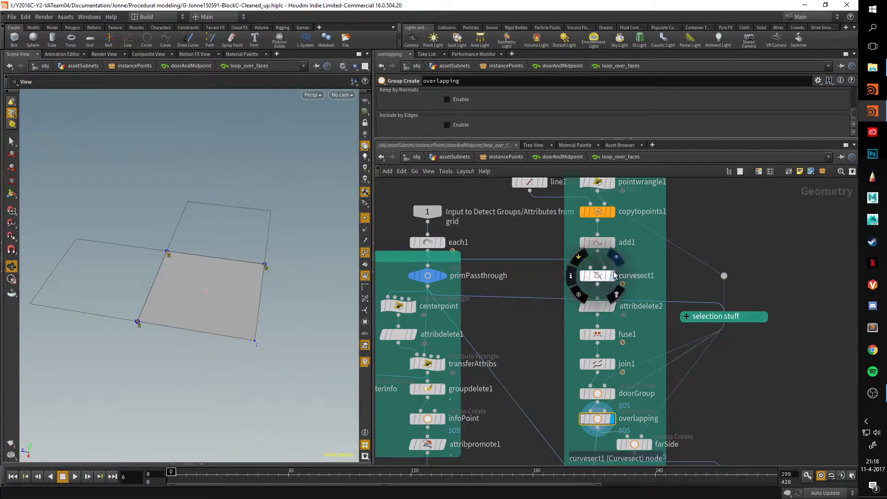
# Preview curvesect1's and doorCurvesIn's curves, then go up to the doorAndMidpoint network
pyautogui.click(613, 275)
pyautogui.moveTo(168, 277); pyautogui.dragTo(259, 309)
pyautogui.moveTo(541, 245); pyautogui.dragTo(546, 397, button='middle')
pyautogui.click(618, 298)
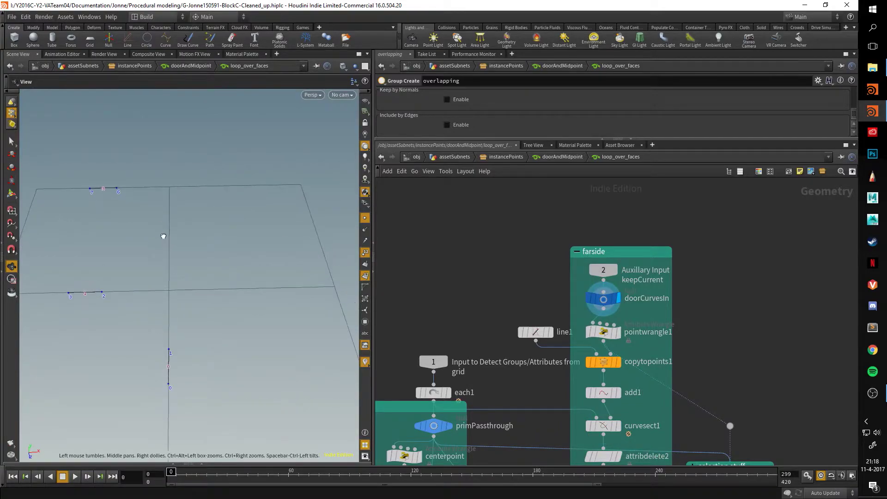
pyautogui.click(554, 158)
# Display keepCurrent's short segments, then re-enter loop_over_faces and frame pointwrangle1
pyautogui.moveTo(677, 279); pyautogui.dragTo(673, 354, button='middle')
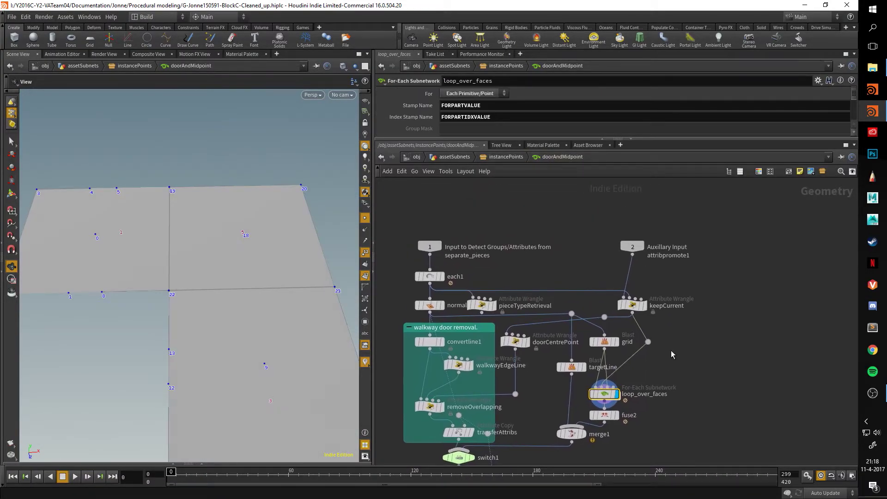
pyautogui.click(647, 307)
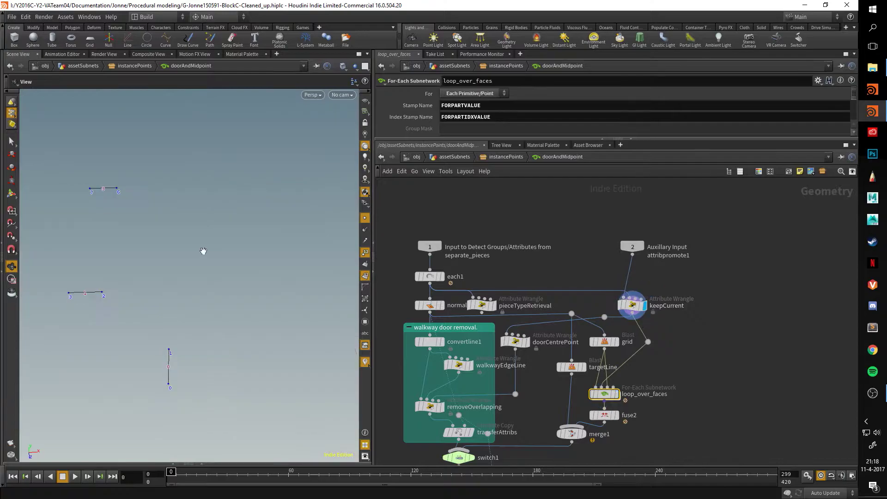
pyautogui.doubleClick(609, 396)
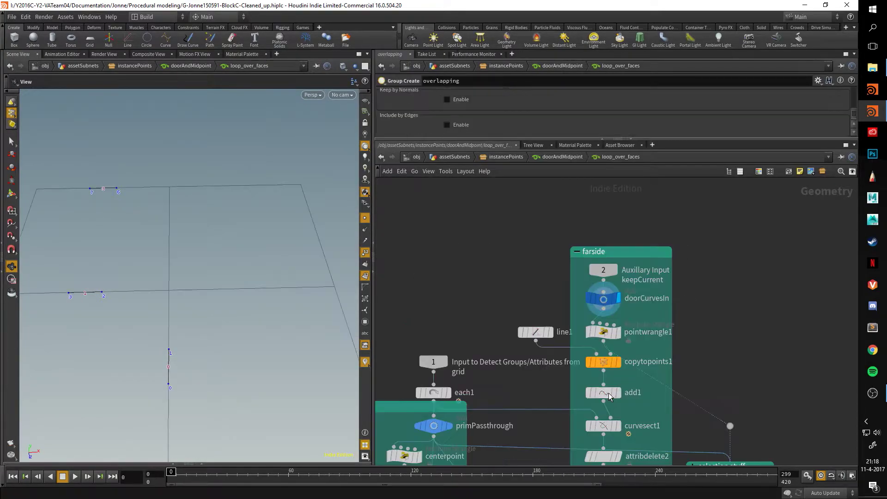
pyautogui.moveTo(267, 274); pyautogui.dragTo(176, 207)
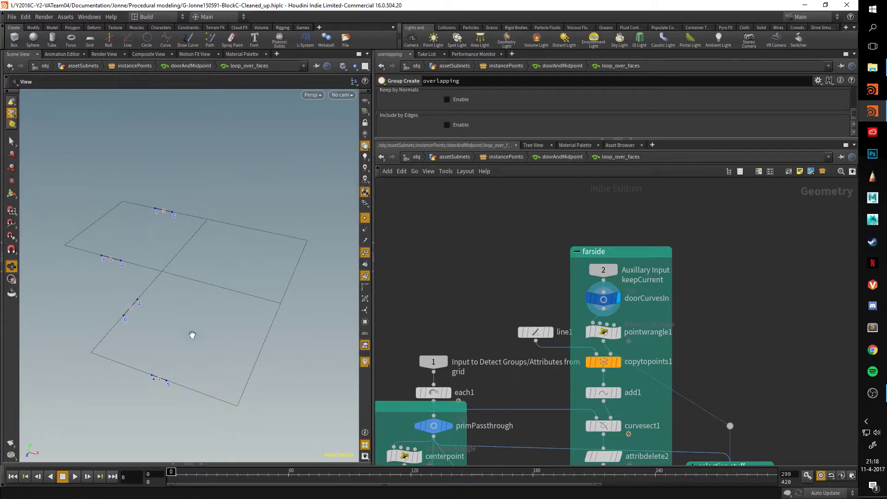
pyautogui.moveTo(553, 412); pyautogui.dragTo(473, 345, button='middle')
# Display copytopoints1's copied door points and orbit around them
pyautogui.moveTo(548, 274)
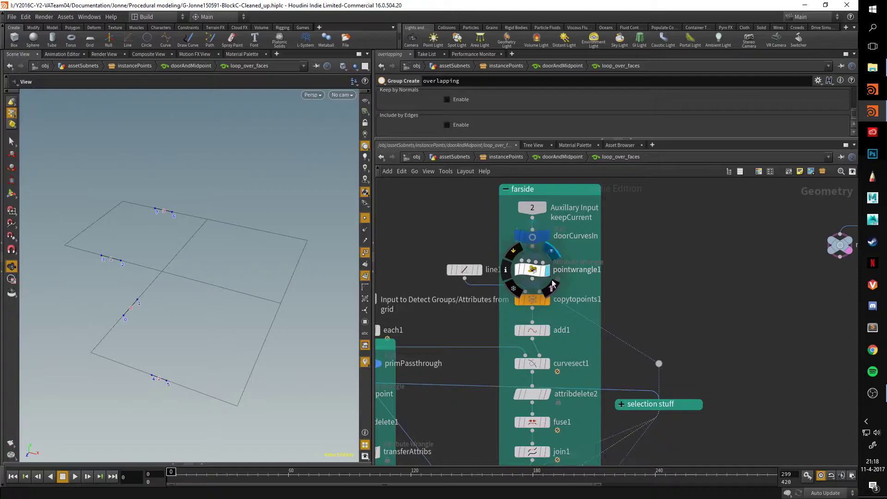
pyautogui.click(548, 299)
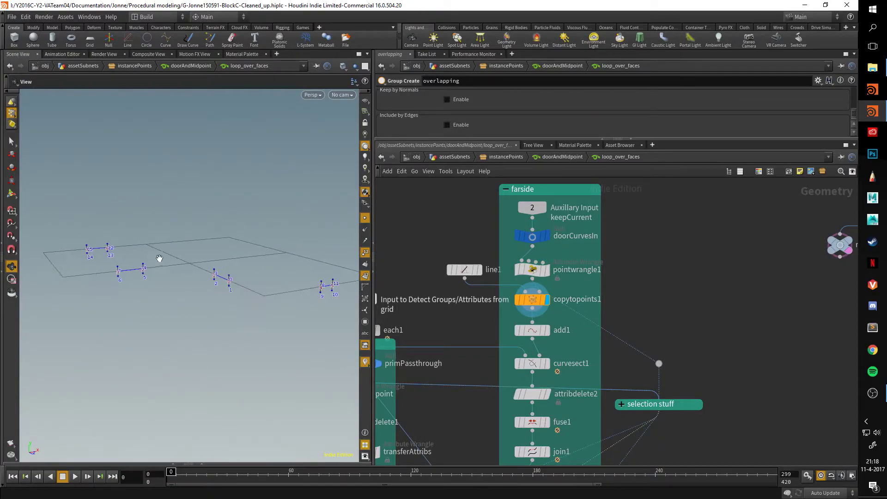
pyautogui.moveTo(159, 257); pyautogui.dragTo(185, 254)
# Read pointwrangle1's pscale code (1, -1 on even points) and toggle its bypass off and on
pyautogui.click(532, 275)
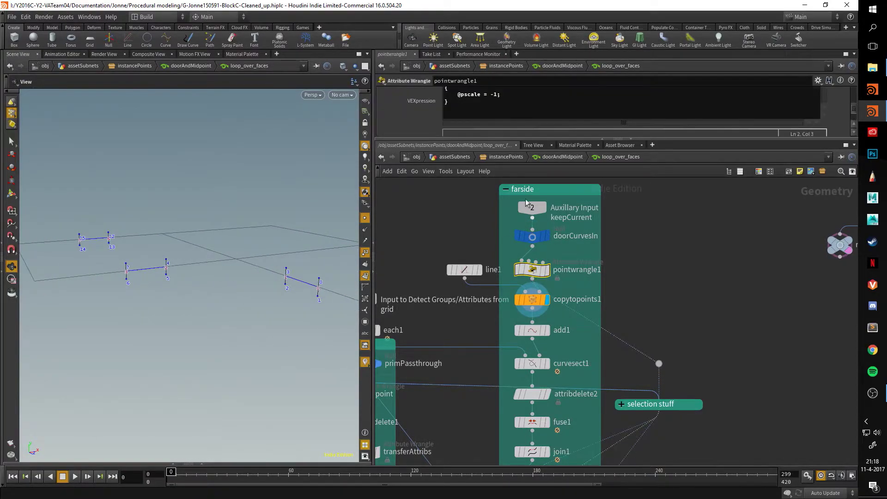
pyautogui.moveTo(504, 139); pyautogui.dragTo(504, 219)
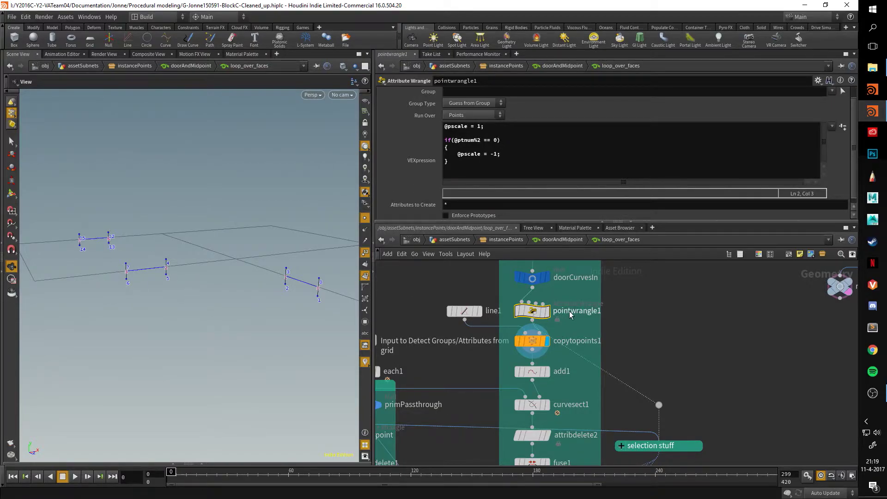
pyautogui.moveTo(481, 320)
pyautogui.click(518, 312)
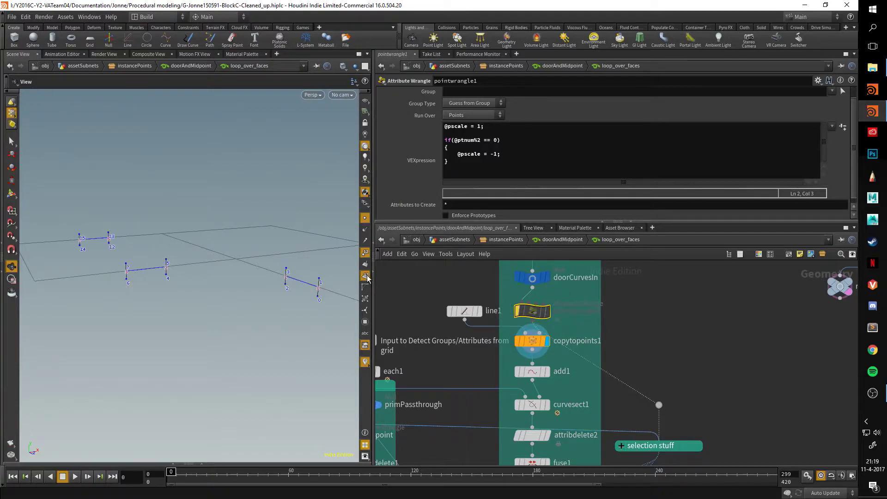
pyautogui.click(516, 312)
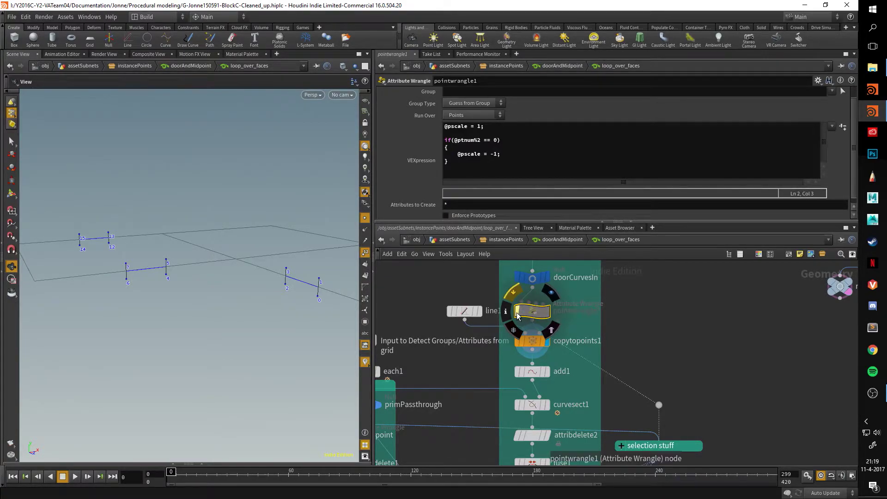
pyautogui.moveTo(563, 382); pyautogui.dragTo(573, 333, button='middle')
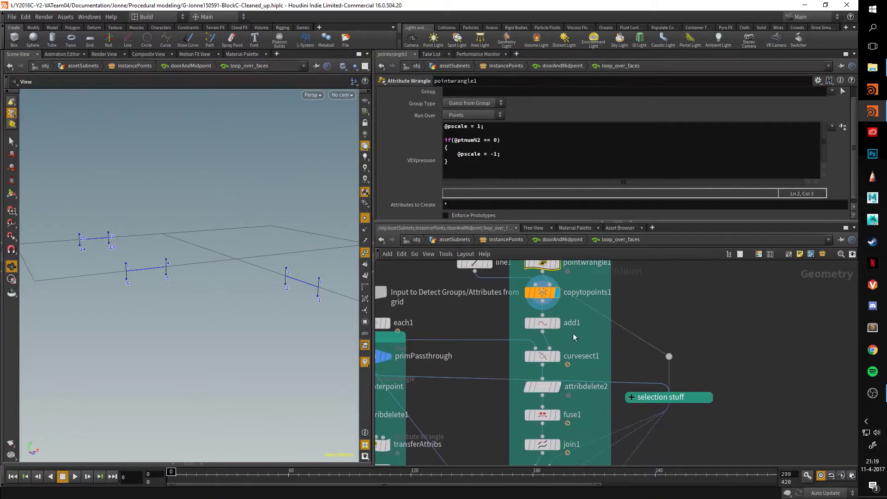
# Display add1's output and orbit around its curves from several angles
pyautogui.click(558, 322)
pyautogui.moveTo(286, 243); pyautogui.dragTo(193, 260)
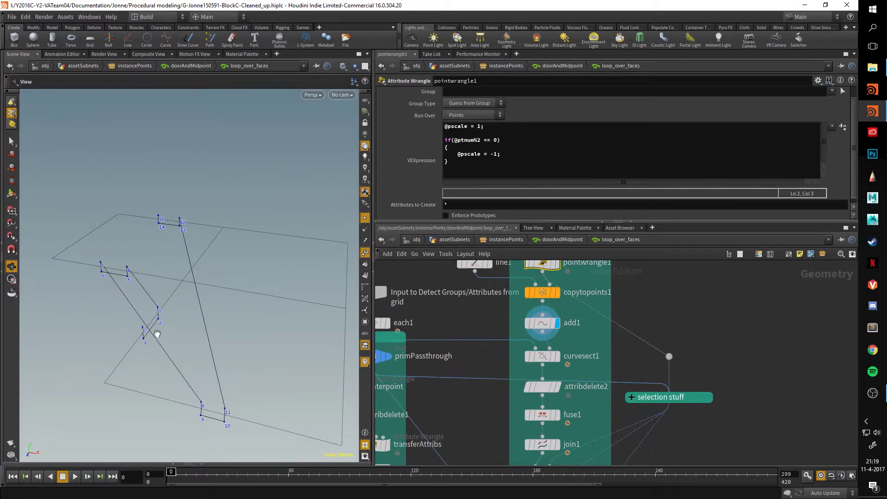
pyautogui.moveTo(157, 335); pyautogui.dragTo(124, 251)
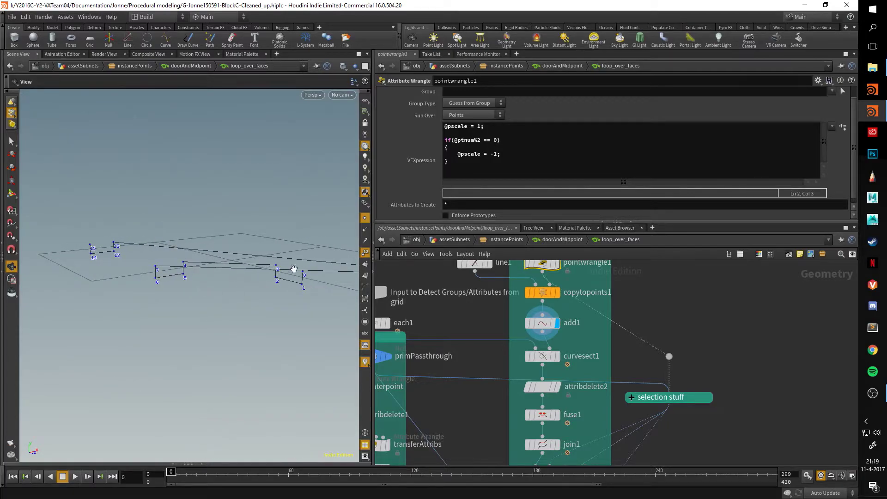
pyautogui.moveTo(294, 268); pyautogui.dragTo(252, 272)
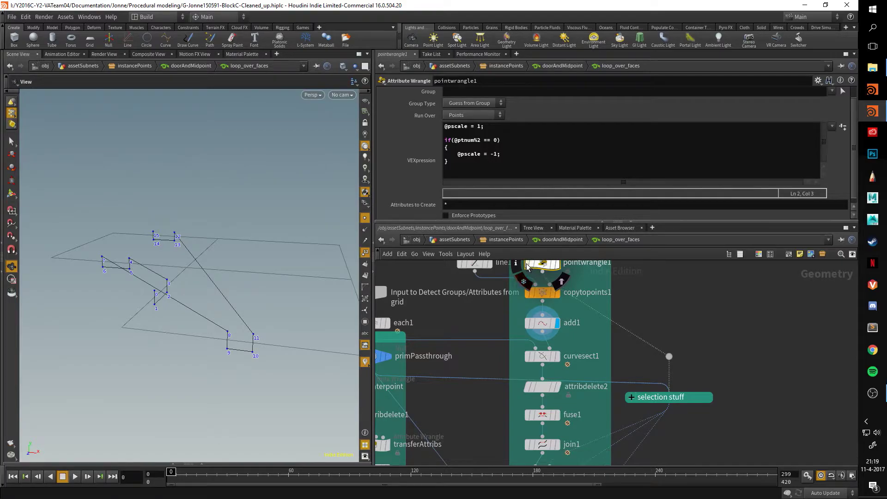
pyautogui.moveTo(324, 264)
pyautogui.mouseDown()
pyautogui.moveTo(134, 233)
pyautogui.moveTo(257, 281)
pyautogui.moveTo(174, 258)
pyautogui.moveTo(327, 263)
pyautogui.moveTo(314, 266)
pyautogui.mouseUp()
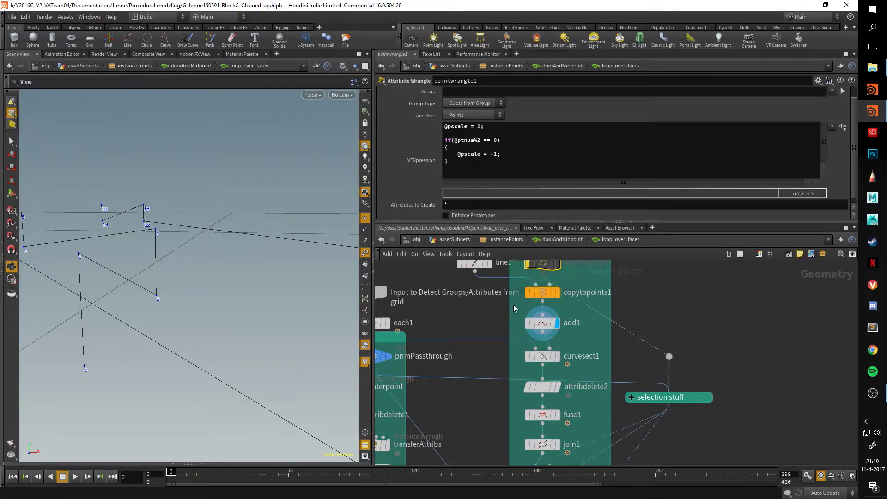
# Preview curvesect1's shaded quad, then attribdelete2's outline with one quad and no door curves
pyautogui.moveTo(529, 270)
pyautogui.moveTo(561, 357); pyautogui.dragTo(609, 318, button='middle')
pyautogui.click(606, 318)
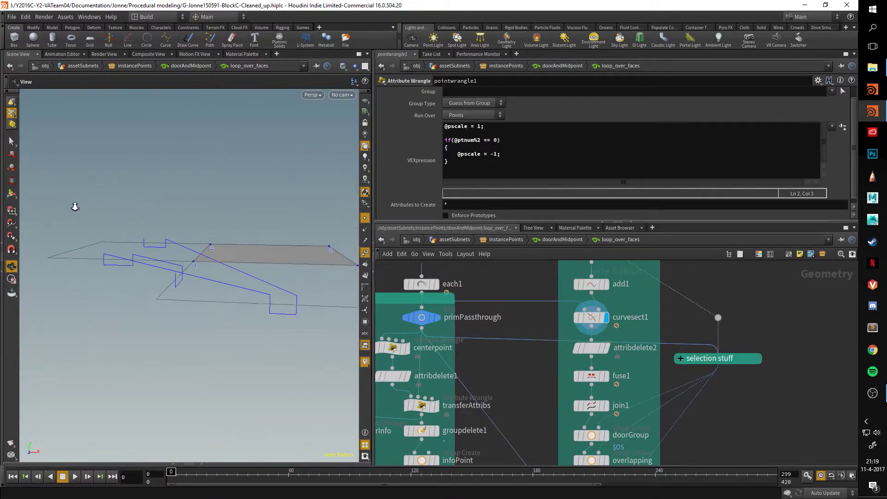
pyautogui.moveTo(74, 207)
pyautogui.mouseDown()
pyautogui.moveTo(279, 268)
pyautogui.moveTo(231, 239)
pyautogui.moveTo(267, 248)
pyautogui.moveTo(269, 238)
pyautogui.mouseUp()
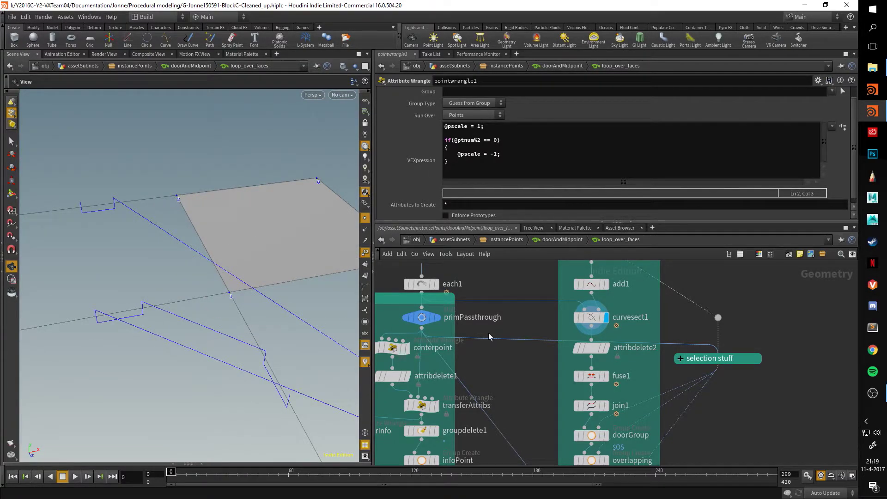
pyautogui.moveTo(328, 294)
pyautogui.mouseDown()
pyautogui.moveTo(217, 264)
pyautogui.moveTo(186, 198)
pyautogui.mouseUp()
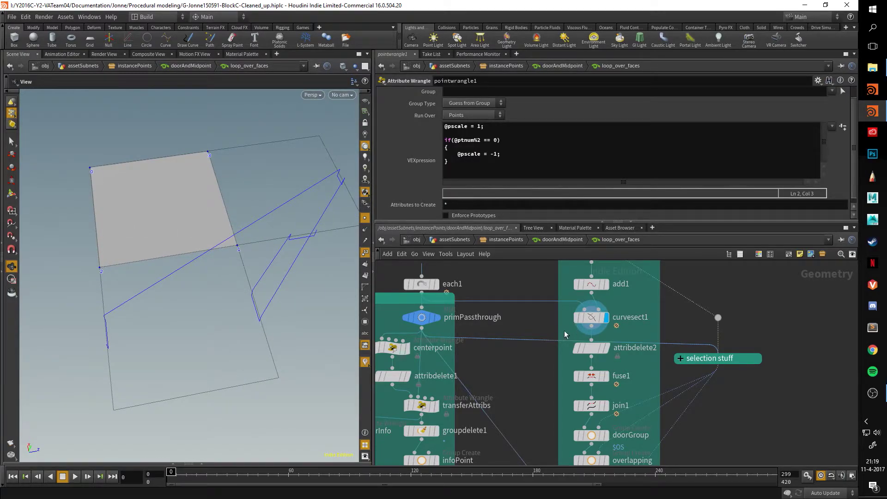
pyautogui.moveTo(565, 334); pyautogui.dragTo(517, 291, button='middle')
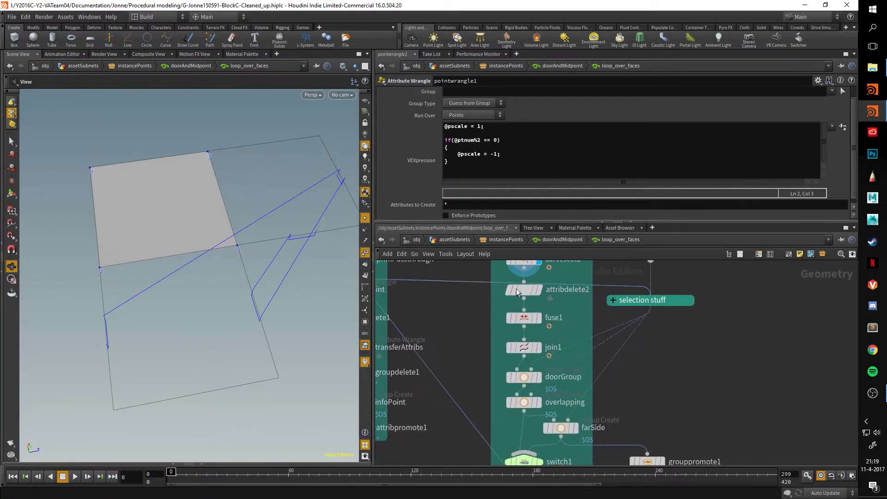
pyautogui.click(538, 291)
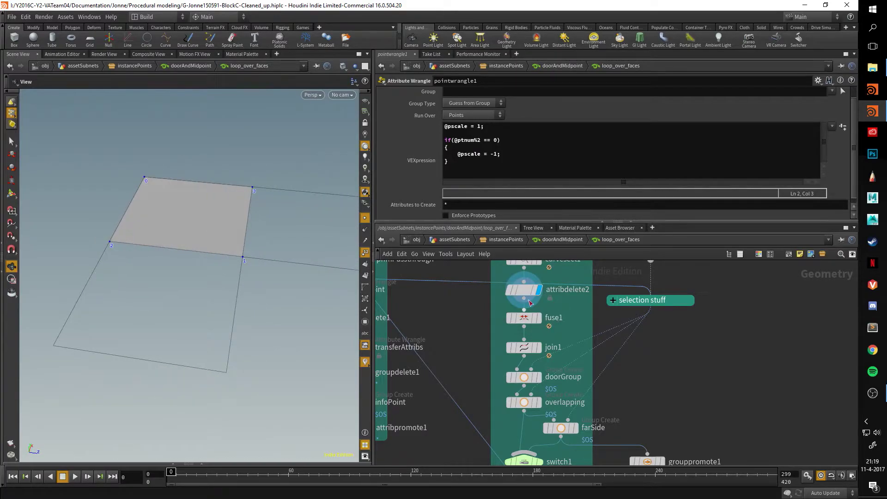
# Inspect attribdelete2's parameters and display join1's output in the viewport
pyautogui.click(530, 301)
pyautogui.moveTo(639, 351); pyautogui.dragTo(638, 314, button='middle')
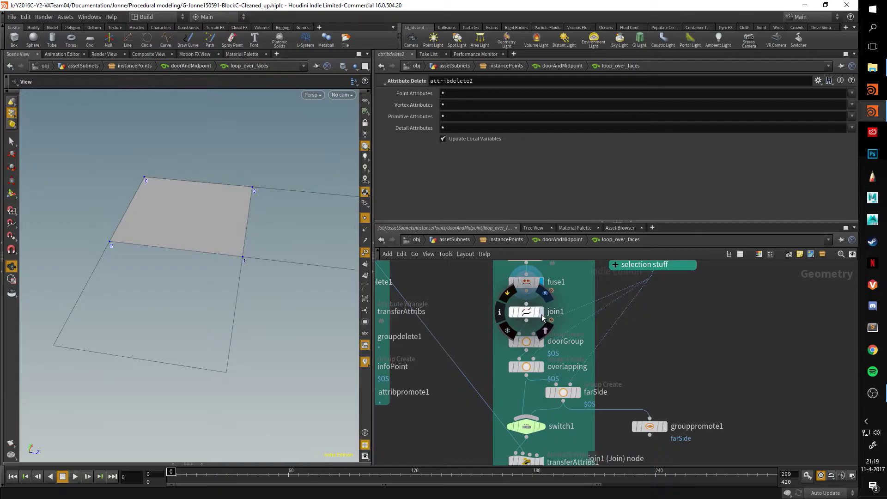
pyautogui.click(541, 312)
pyautogui.moveTo(465, 313); pyautogui.dragTo(500, 366, button='middle')
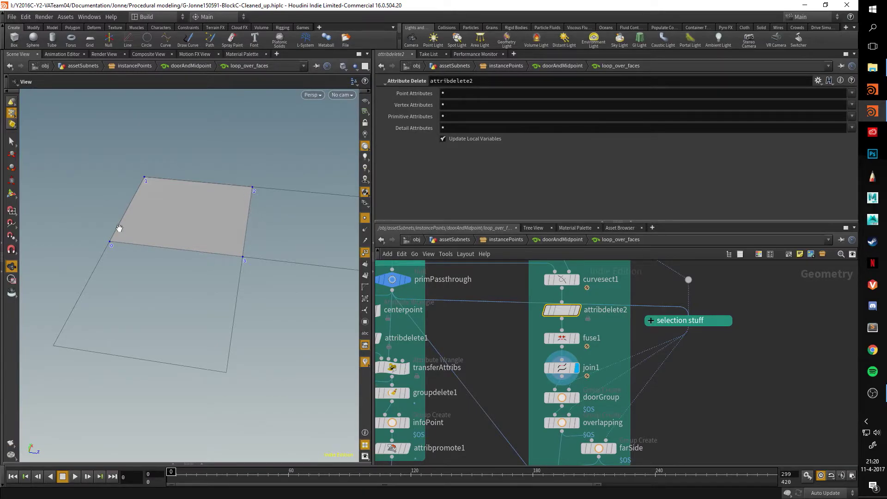
# Limit loop_over_faces to 2 iterations at the doorAndMidpoint level, then return inside it
pyautogui.click(553, 240)
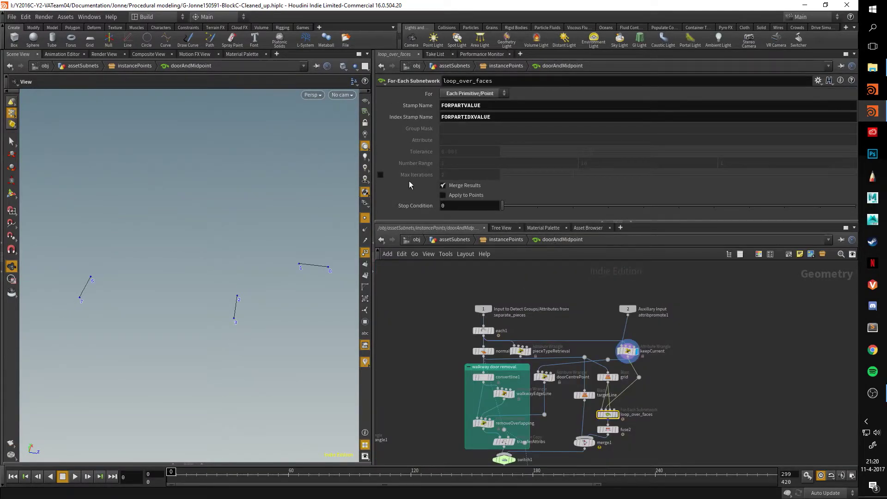
pyautogui.click(380, 175)
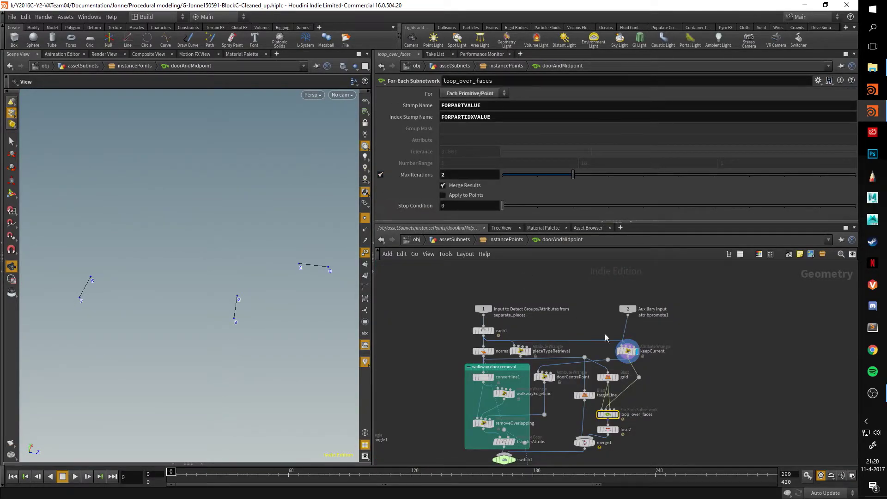
pyautogui.doubleClick(609, 416)
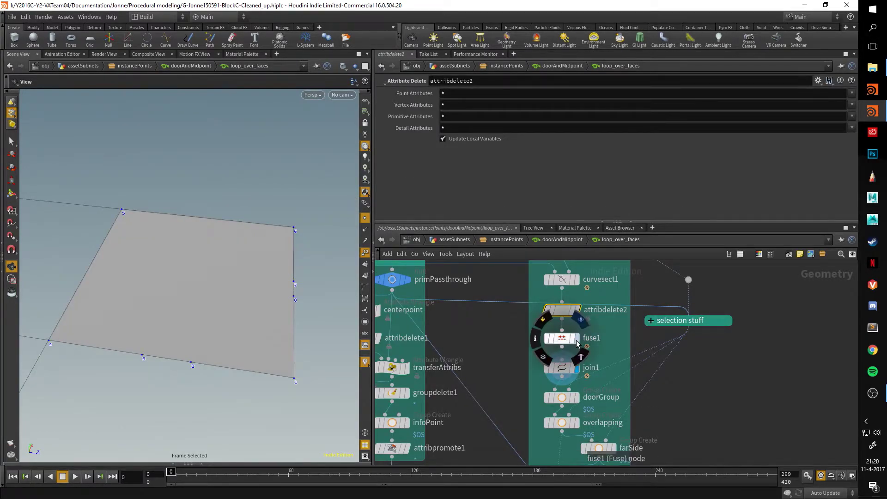
# Display fuse1's quad outline and orbit around it from several angles
pyautogui.click(577, 338)
pyautogui.moveTo(272, 280); pyautogui.dragTo(172, 265)
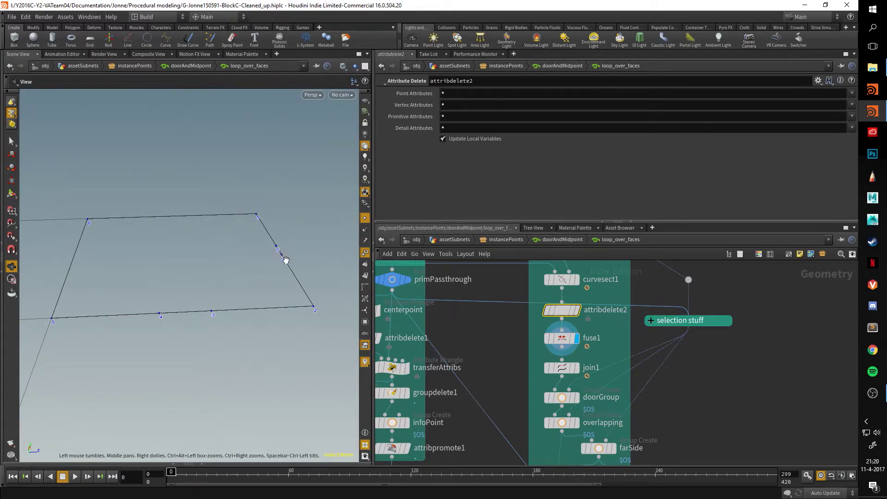
pyautogui.moveTo(283, 257); pyautogui.dragTo(155, 316)
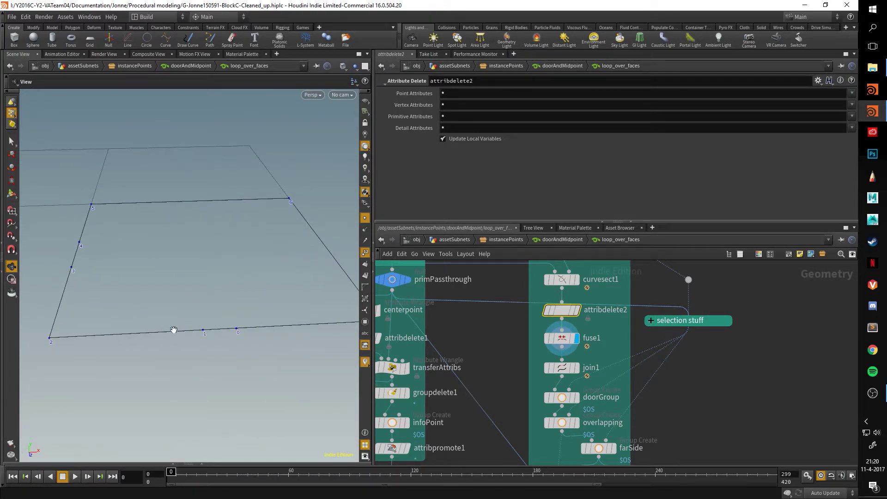
pyautogui.moveTo(174, 331); pyautogui.dragTo(266, 301)
pyautogui.moveTo(266, 301); pyautogui.dragTo(228, 299, button='right')
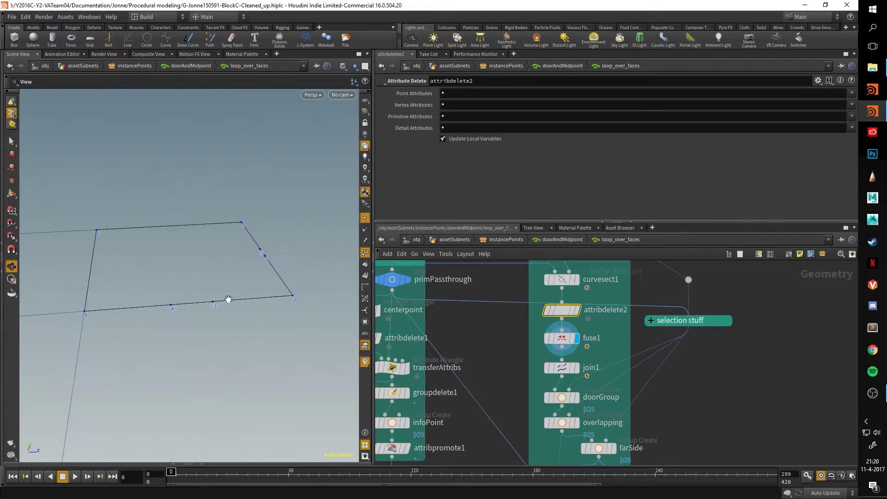
# Show join1's filled quad again, then make doorGroup the displayed node
pyautogui.click(577, 368)
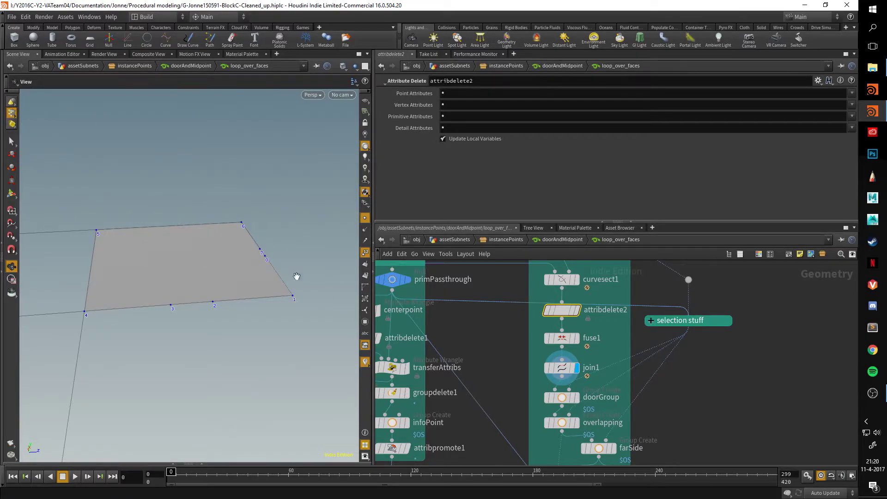
pyautogui.scroll(-3, 690, 378)
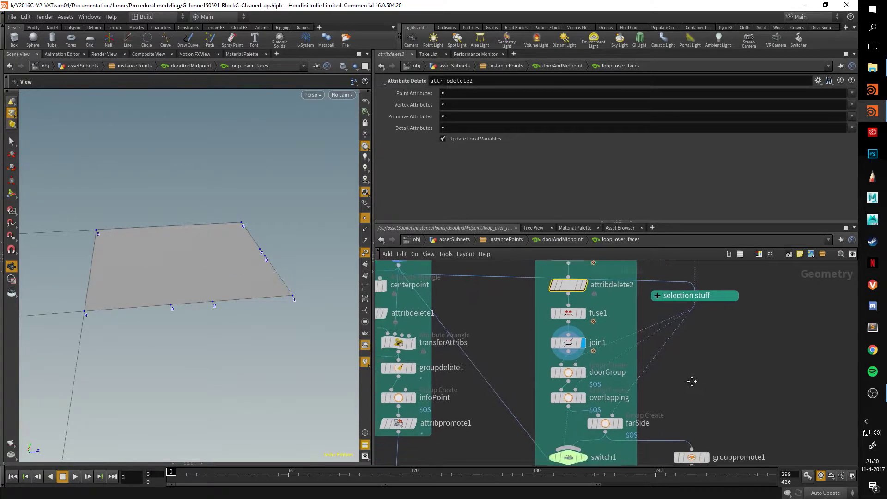
pyautogui.click(590, 330)
# Expand the selection stuff box and display copytopoints3's spheres
pyautogui.moveTo(543, 327); pyautogui.dragTo(483, 401, button='middle')
pyautogui.click(605, 326)
pyautogui.scroll(-3, 713, 305)
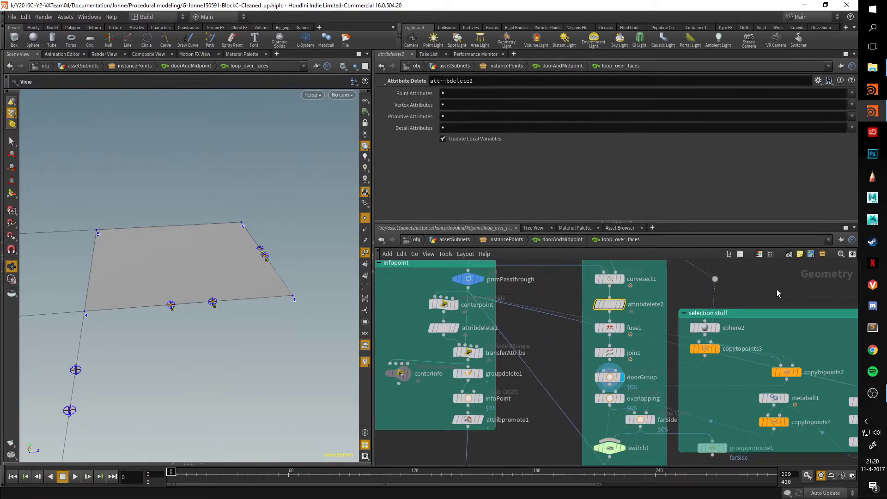
pyautogui.scroll(2, 646, 319)
pyautogui.moveTo(631, 327); pyautogui.dragTo(602, 323, button='middle')
pyautogui.click(601, 321)
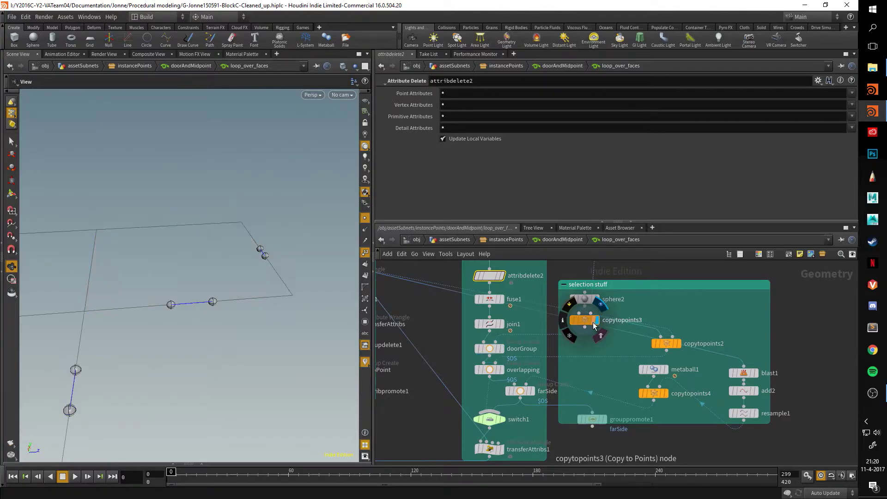
pyautogui.scroll(-2, 631, 277)
pyautogui.scroll(2, 583, 263)
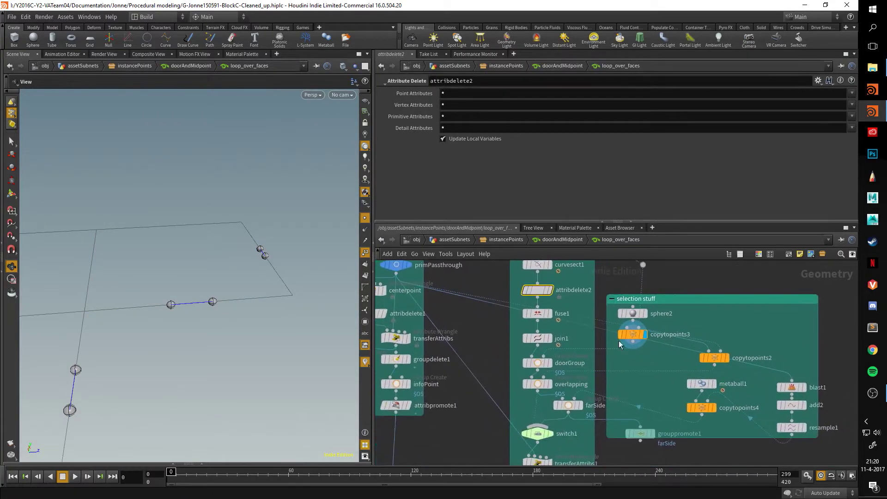
# Display doorGroup's grey quad, then copytopoints2's result and parameters
pyautogui.click(551, 360)
pyautogui.click(537, 363)
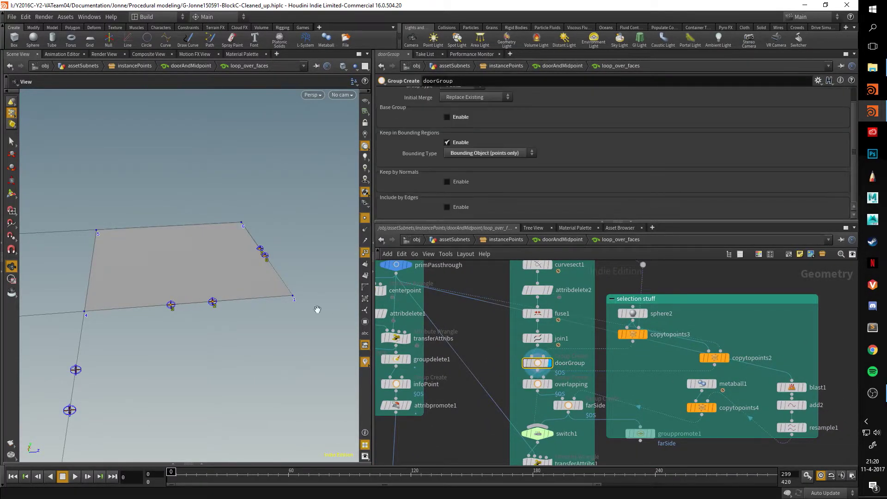
pyautogui.click(724, 363)
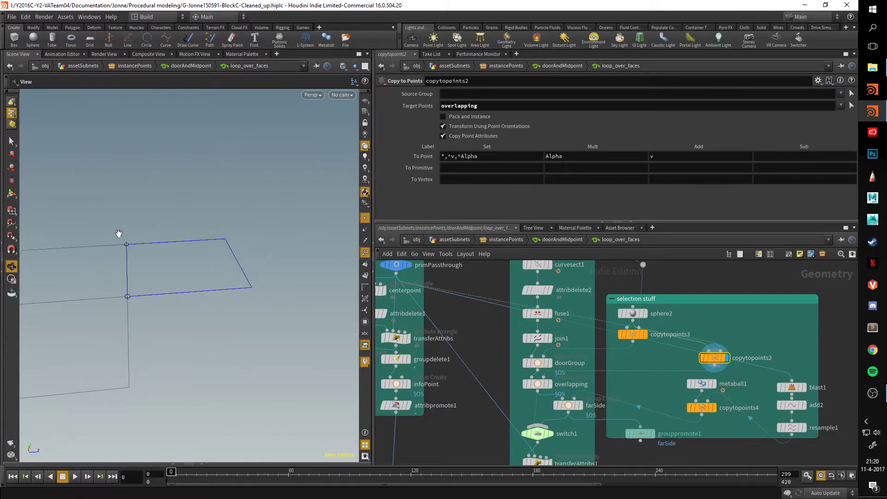
# Check copytopoints2's overlapping Target Points group and orbit around the blue quad
pyautogui.moveTo(469, 302); pyautogui.dragTo(550, 345, button='middle')
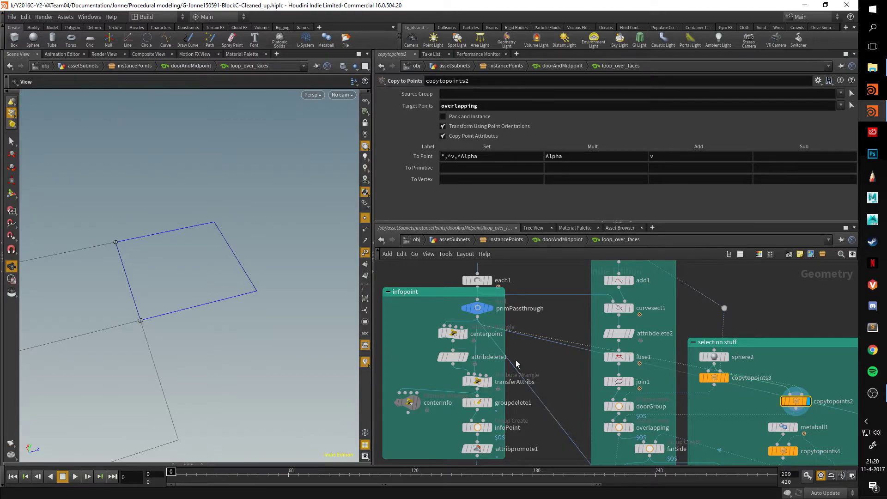
pyautogui.moveTo(517, 365); pyautogui.dragTo(426, 228, button='middle')
pyautogui.moveTo(492, 107); pyautogui.dragTo(428, 100)
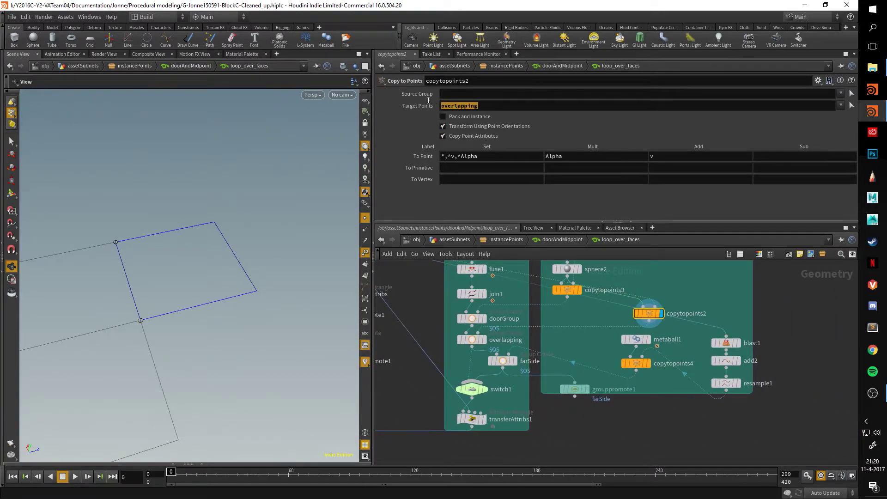
pyautogui.click(487, 106)
pyautogui.scroll(2, 576, 327)
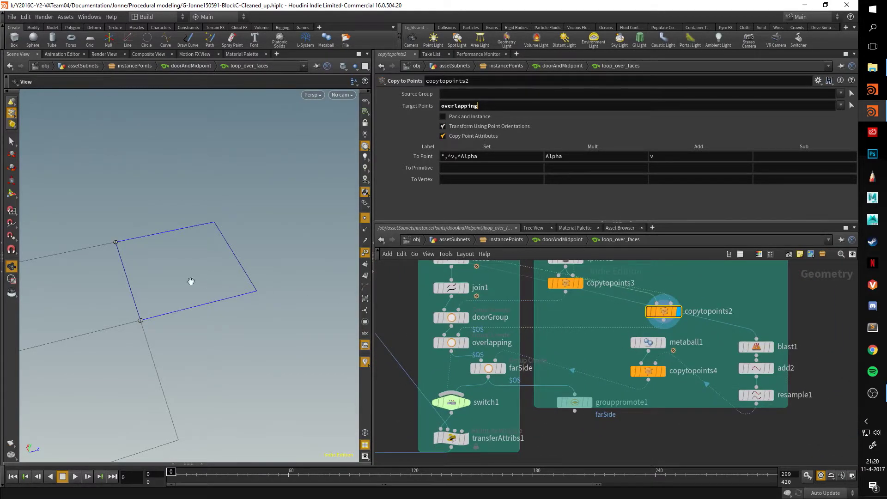
pyautogui.moveTo(191, 281); pyautogui.dragTo(112, 313)
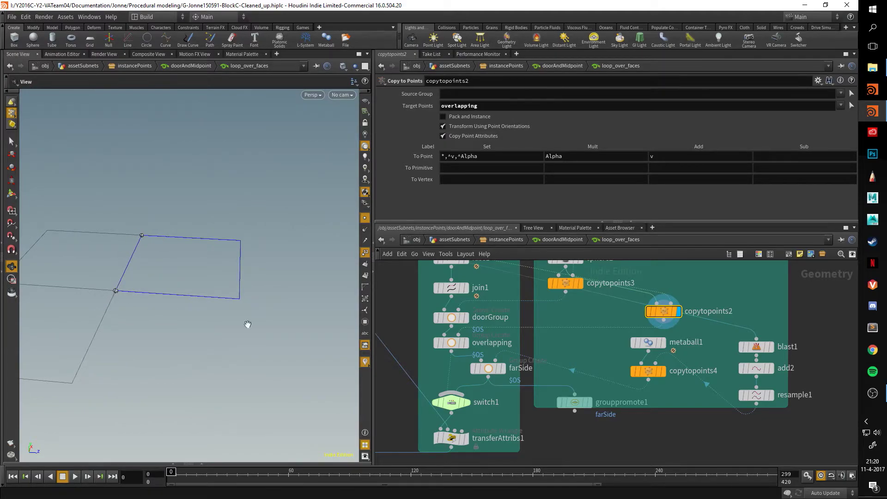
# Display copytopoints4's thin copied geometry, then blast1's output, orbiting each
pyautogui.click(664, 371)
pyautogui.moveTo(240, 245); pyautogui.dragTo(289, 254)
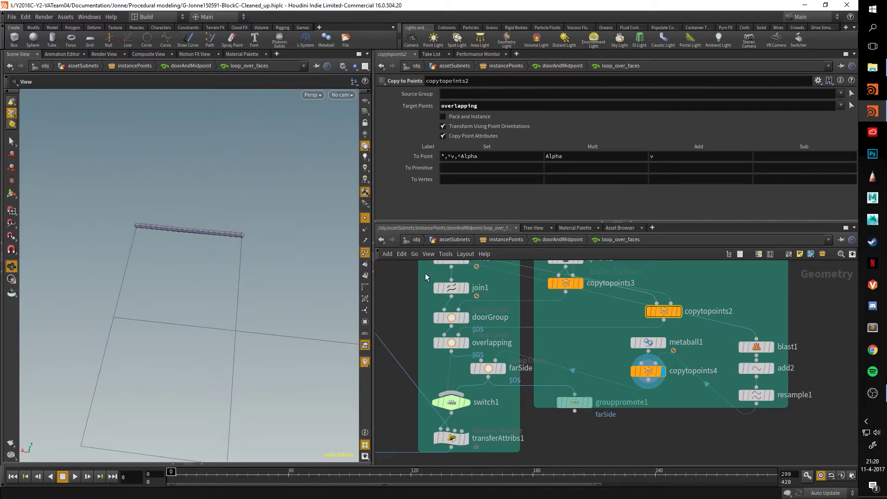
pyautogui.click(771, 346)
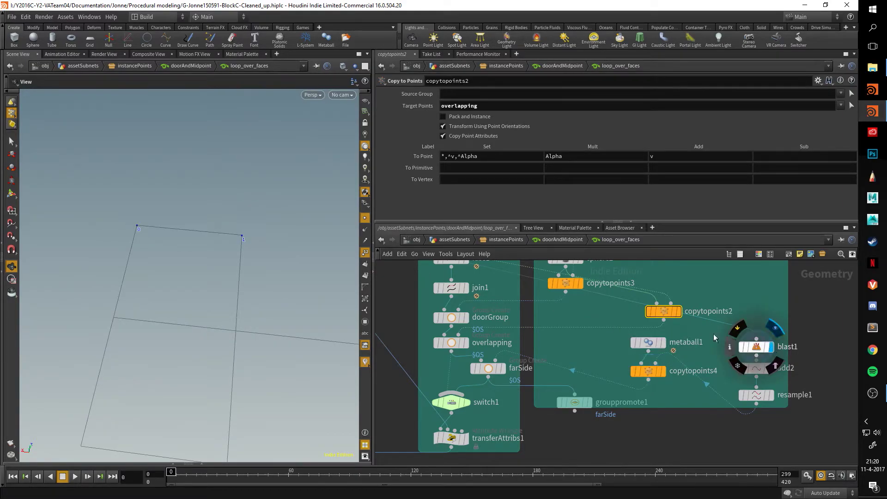
pyautogui.moveTo(233, 249); pyautogui.dragTo(250, 250)
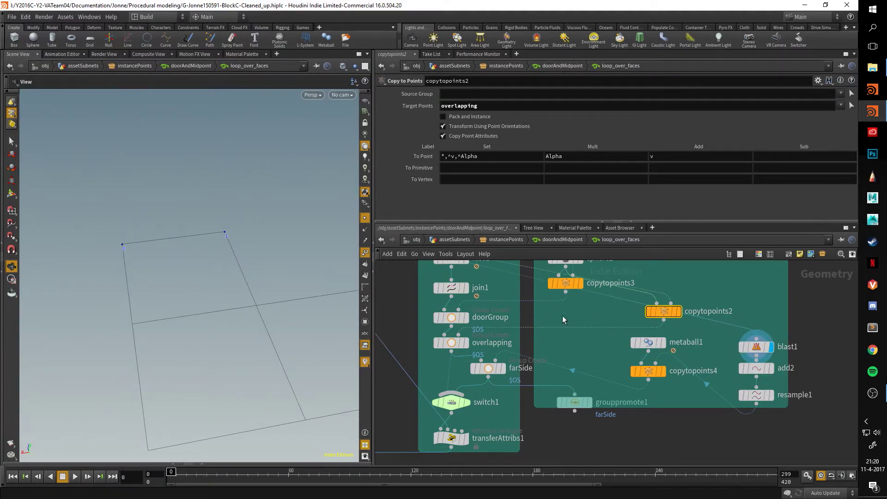
# Display the primPassthrough quad with point numbers and recentre on copytopoints2
pyautogui.moveTo(563, 318); pyautogui.dragTo(570, 357, button='middle')
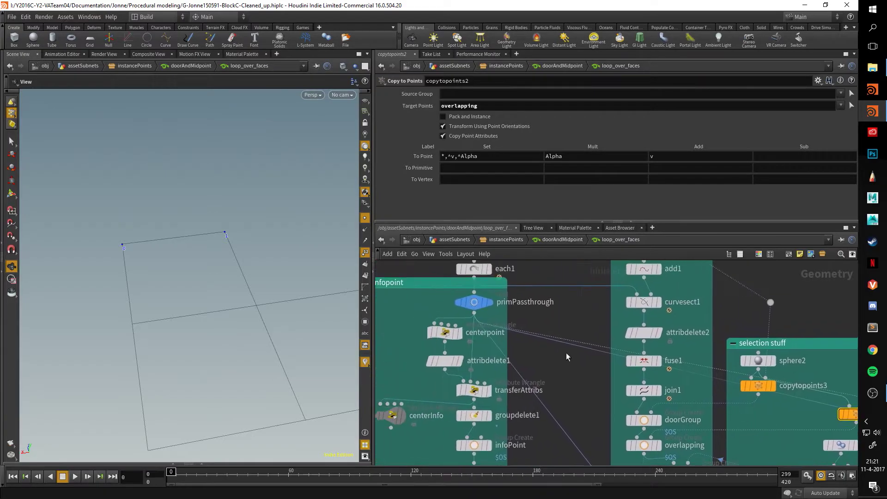
pyautogui.click(491, 308)
pyautogui.moveTo(560, 307); pyautogui.dragTo(528, 302, button='middle')
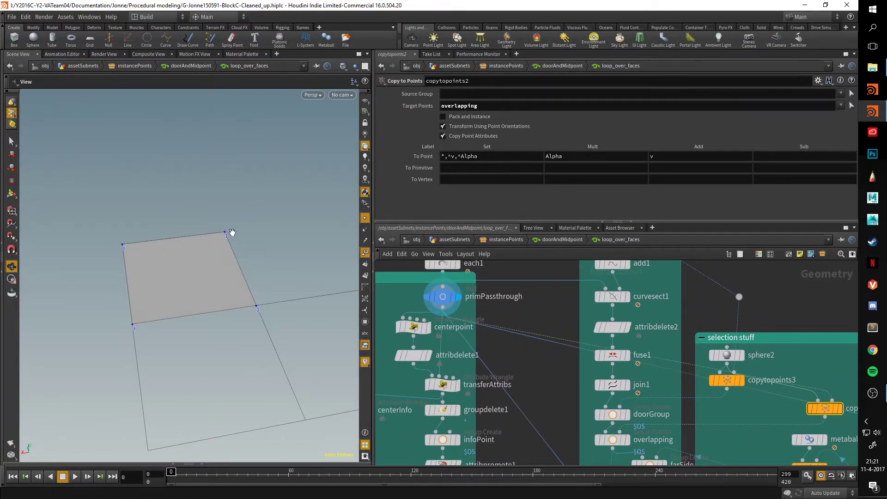
pyautogui.moveTo(232, 233); pyautogui.dragTo(194, 230)
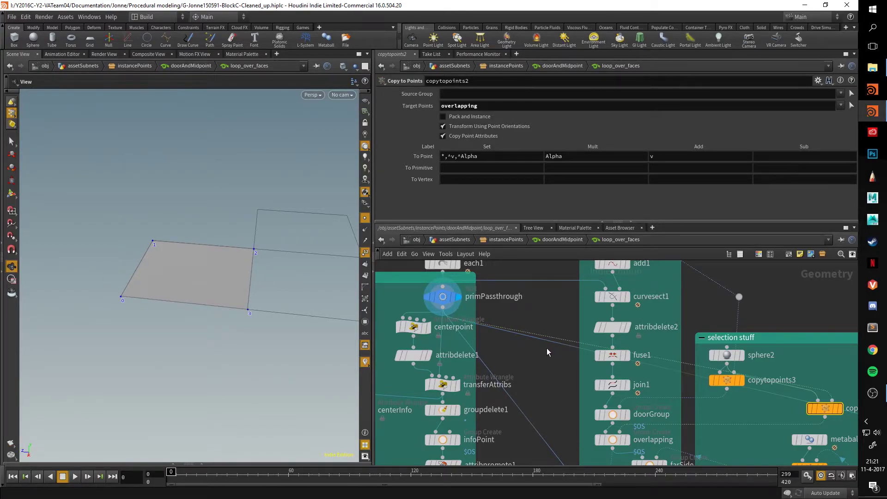
pyautogui.press('f')
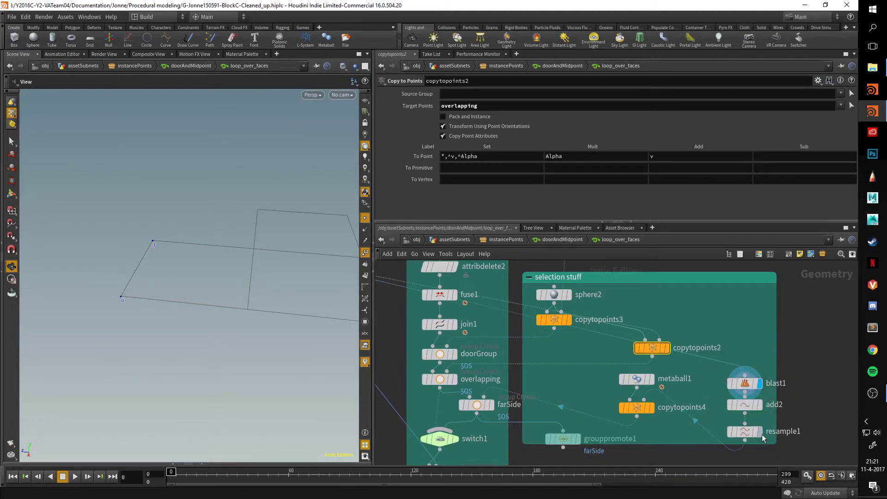
# Preview resample1's points and the overlapping points, ending on farSide's highlighted far edge
pyautogui.click(759, 431)
pyautogui.moveTo(653, 413)
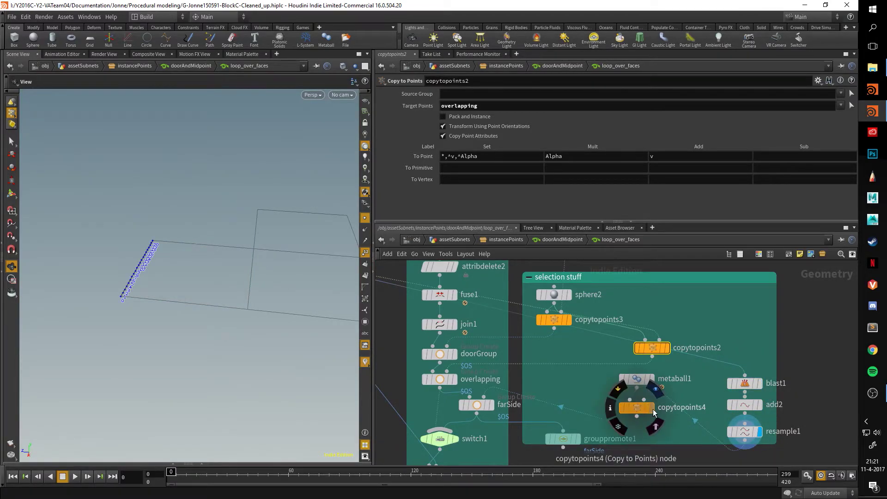
pyautogui.click(491, 405)
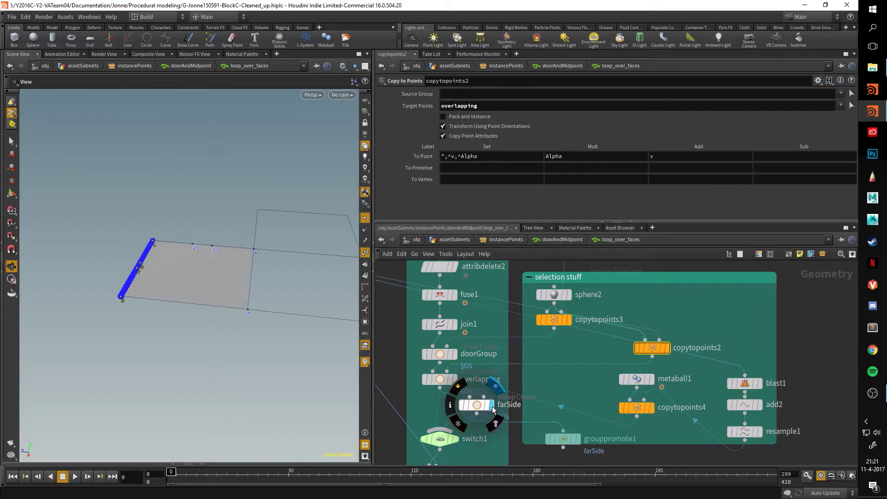
pyautogui.moveTo(111, 296); pyautogui.dragTo(271, 274)
pyautogui.click(454, 378)
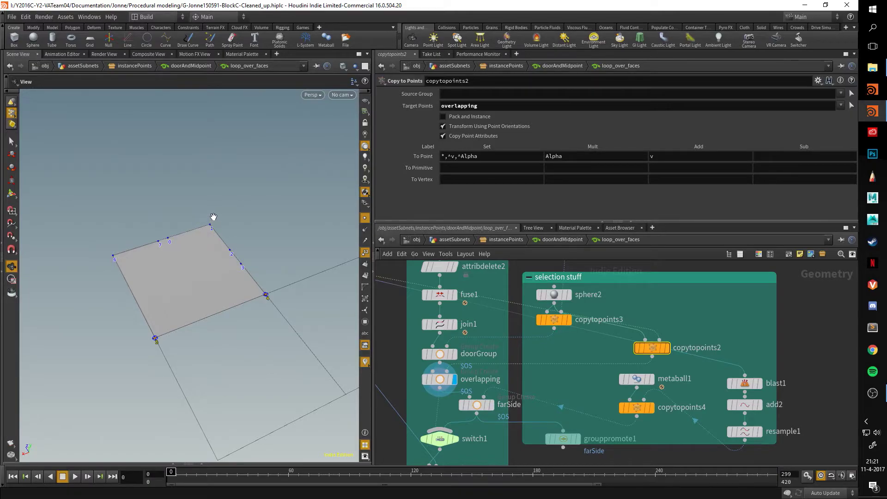
pyautogui.click(491, 405)
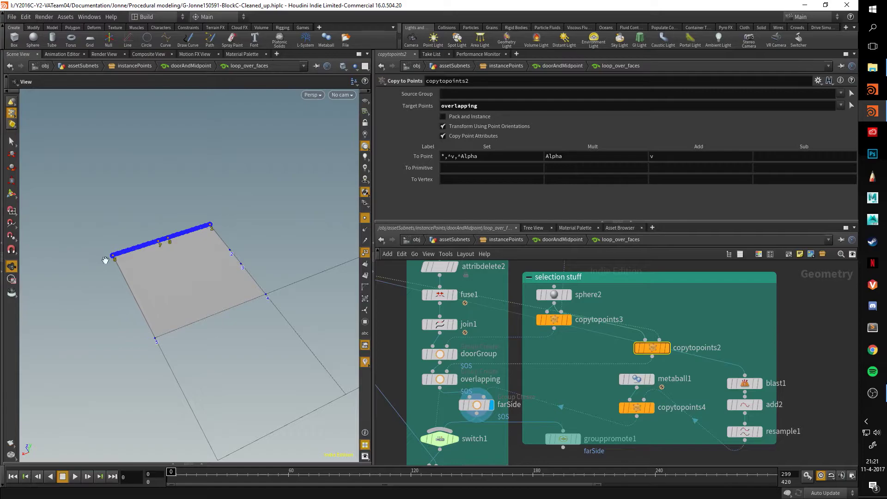
pyautogui.moveTo(501, 361); pyautogui.dragTo(610, 272, button='middle')
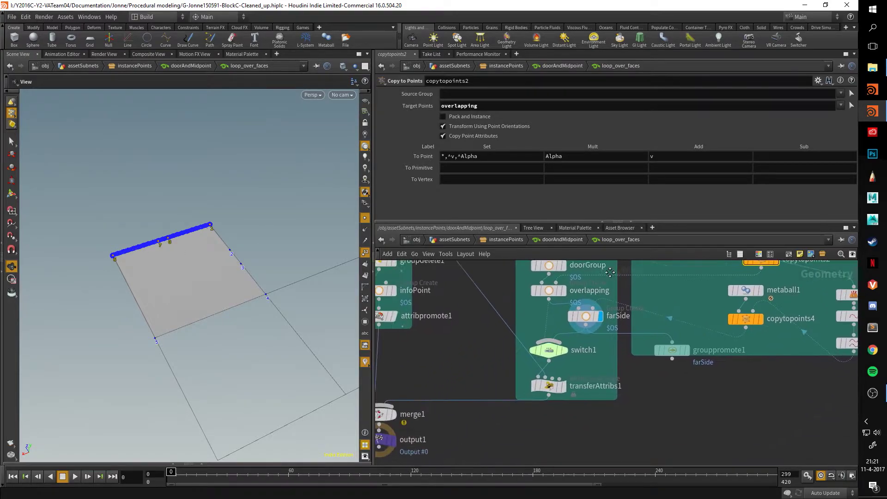
# Display switch1's output and collapse the selection stuff box
pyautogui.click(567, 349)
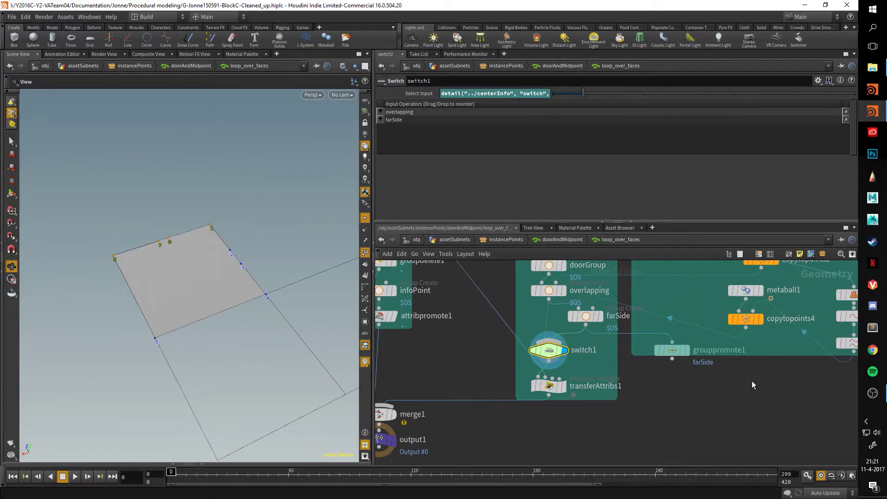
pyautogui.moveTo(752, 385); pyautogui.dragTo(663, 479, button='middle')
pyautogui.click(548, 283)
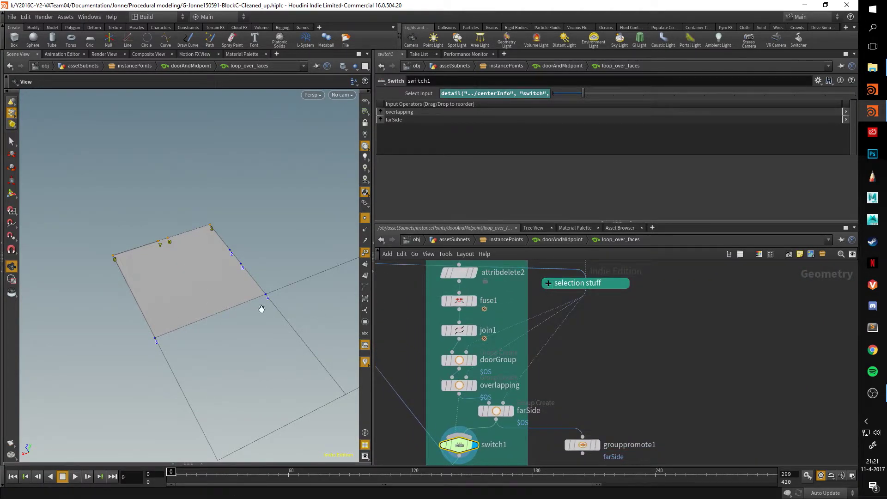
# Open transferAttribs1's VEX code, which copies class and pieceType from input 1
pyautogui.moveTo(261, 309); pyautogui.dragTo(231, 296)
pyautogui.moveTo(667, 393); pyautogui.dragTo(770, 295, button='middle')
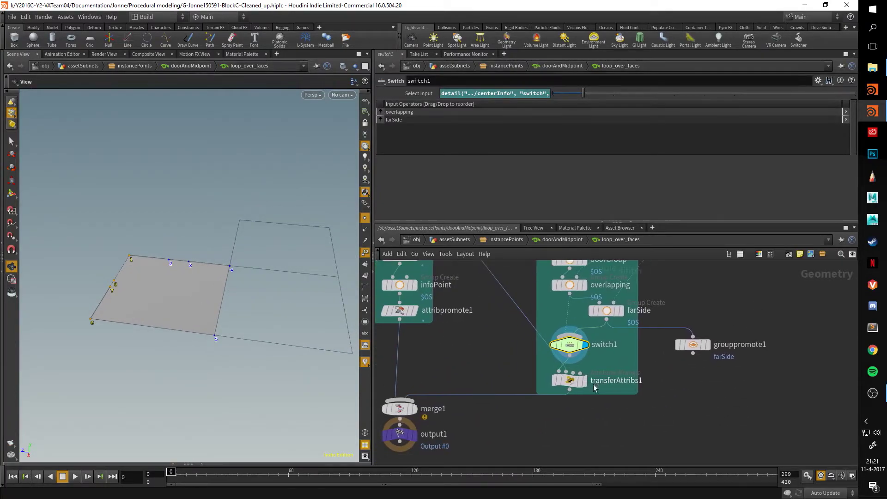
pyautogui.click(570, 380)
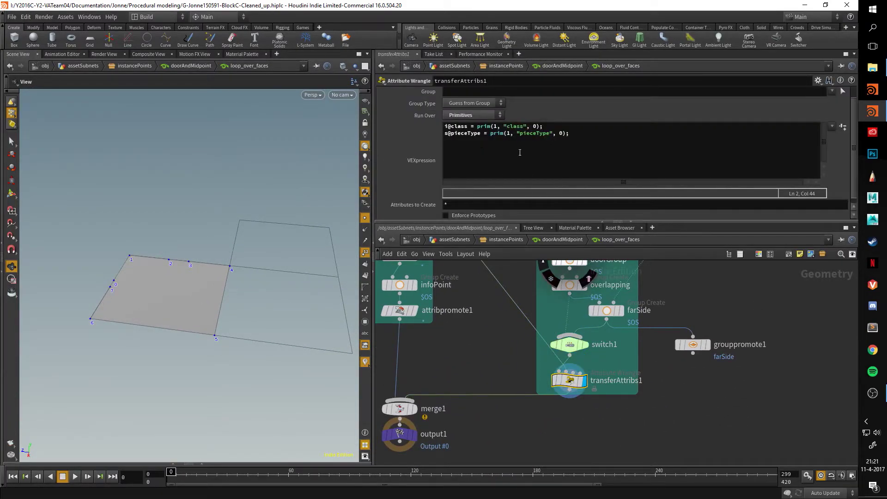
# Enlarge the network editor and display primPassthrough, then transferAttribs' geometry
pyautogui.moveTo(476, 284); pyautogui.dragTo(650, 429, button='middle')
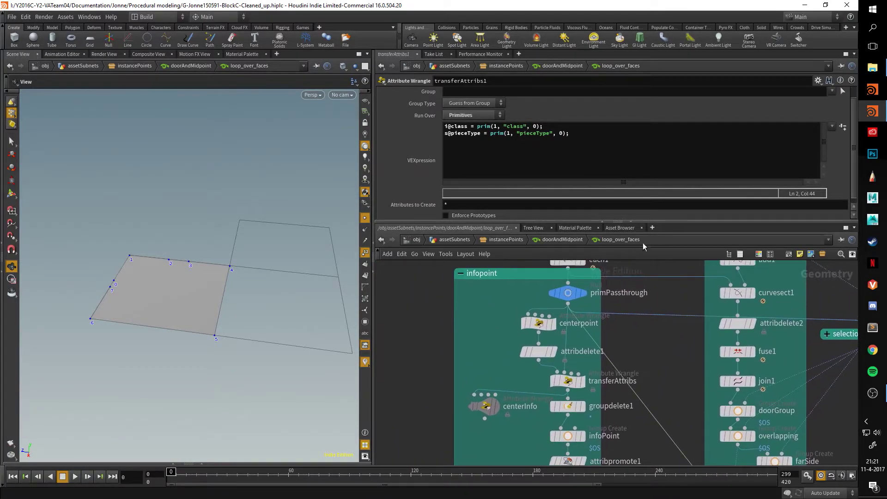
pyautogui.moveTo(677, 224); pyautogui.dragTo(666, 150)
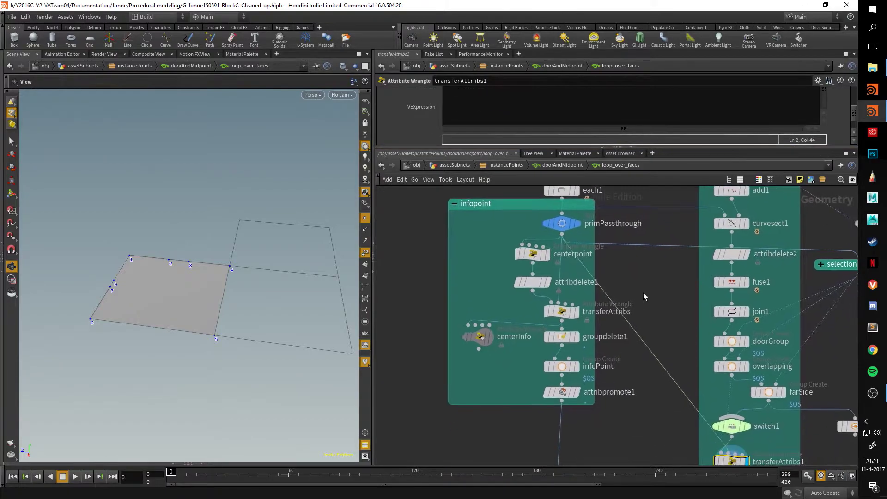
pyautogui.click(577, 224)
pyautogui.click(577, 311)
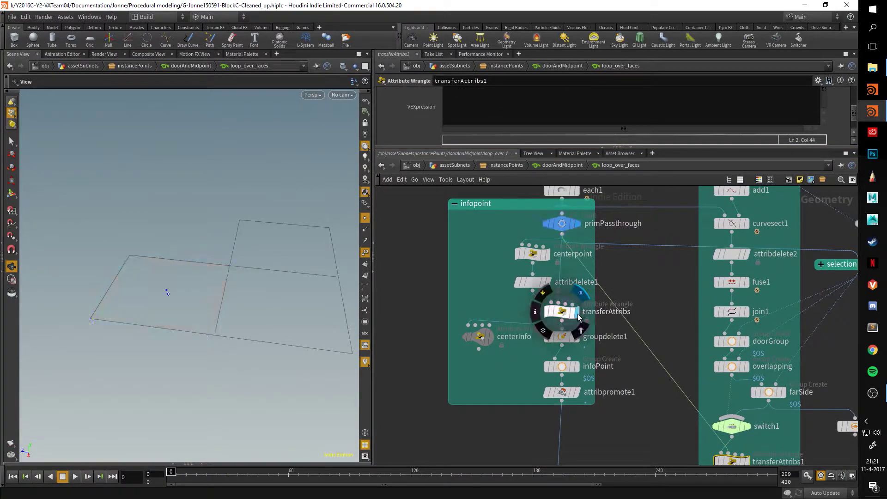
pyautogui.moveTo(292, 273); pyautogui.dragTo(157, 299)
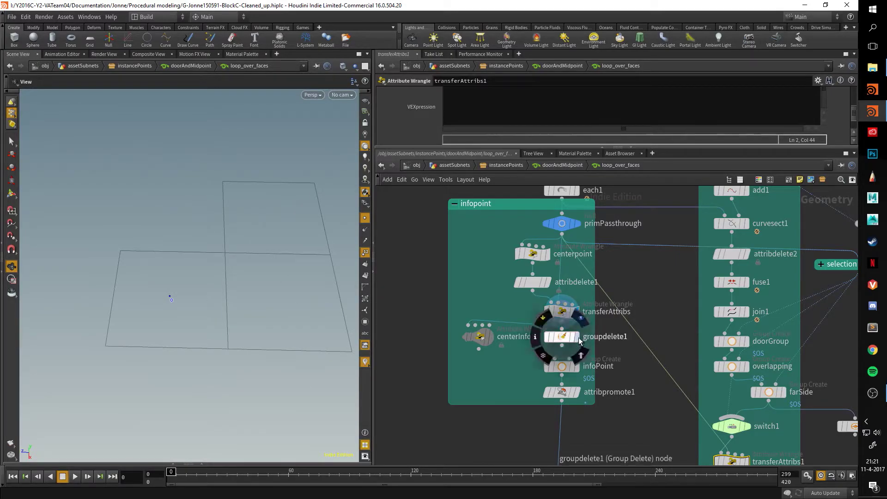
# Display attribpromote1 and read the transferAttribs and centerpoint VEX in an enlarged parameter area
pyautogui.moveTo(580, 370)
pyautogui.click(576, 393)
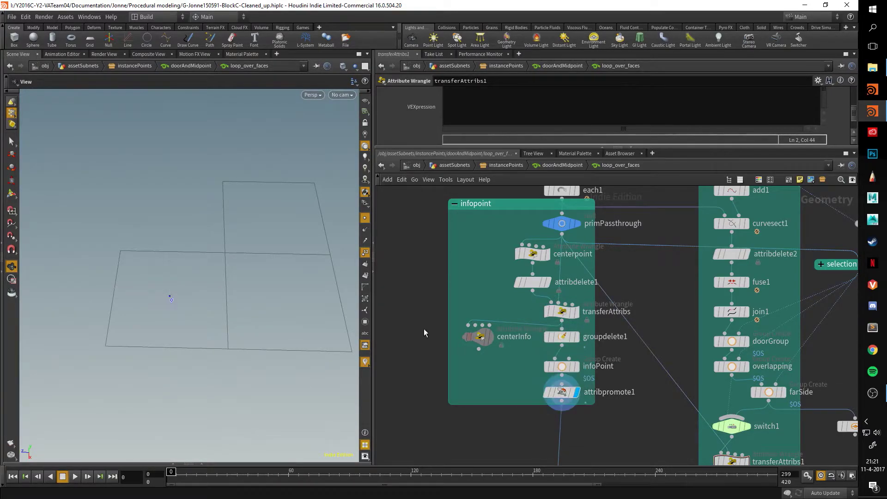
pyautogui.click(562, 315)
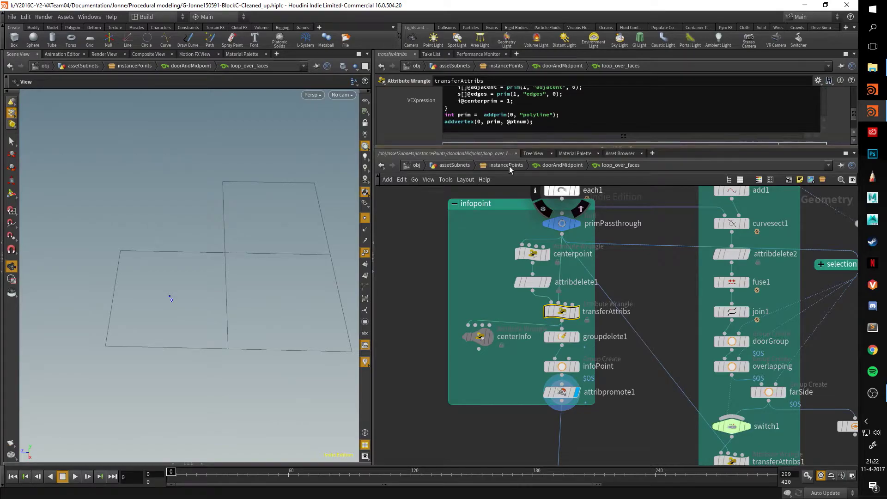
pyautogui.moveTo(501, 148); pyautogui.dragTo(503, 279)
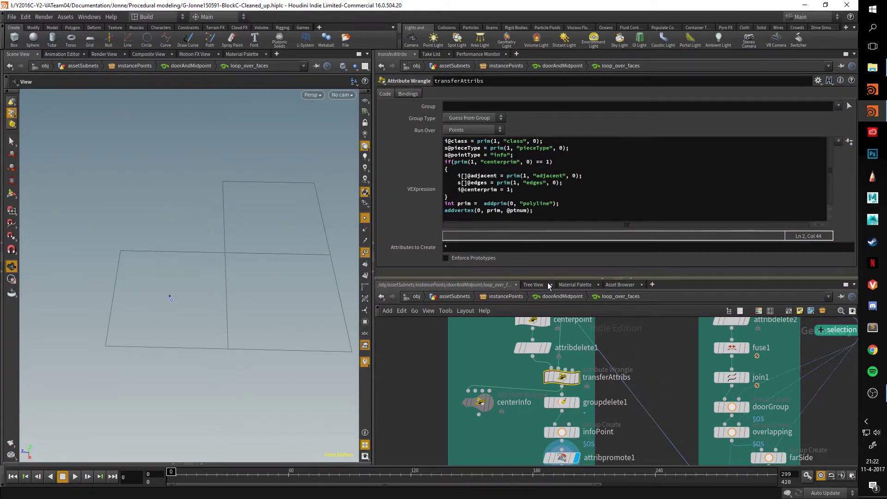
pyautogui.click(533, 322)
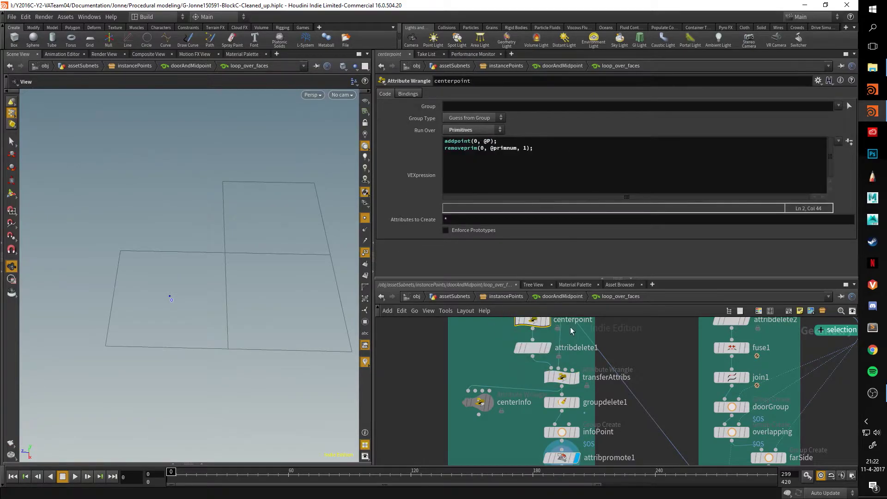
# Display attribpromote1 and show its Point-to-Primitive, First Match promotion settings
pyautogui.moveTo(553, 452); pyautogui.dragTo(545, 406, button='middle')
pyautogui.click(573, 393)
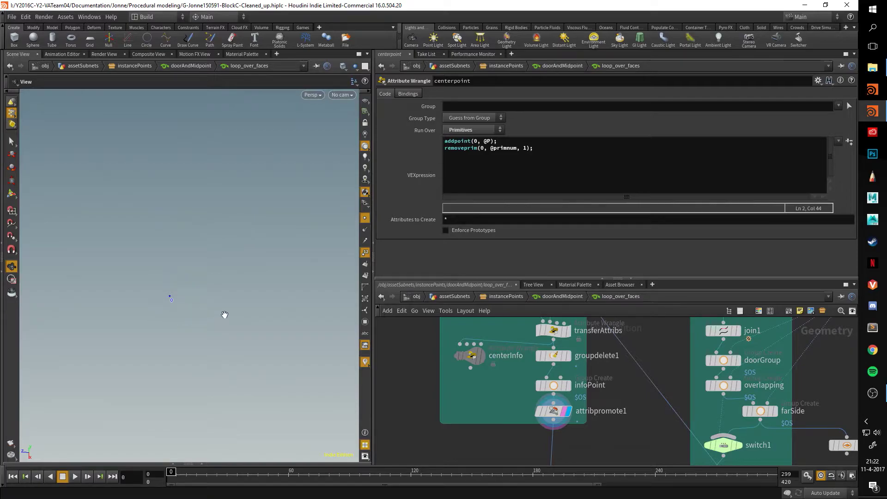
pyautogui.click(551, 410)
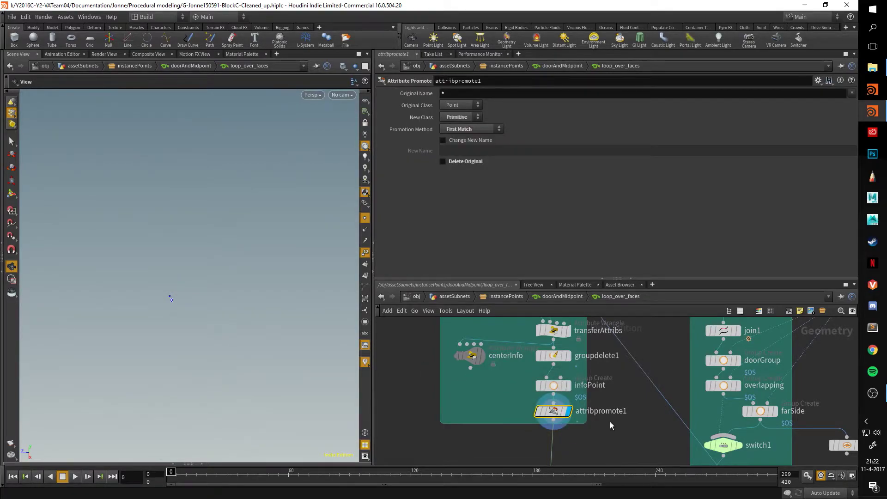
# Display output1's plane below merge1, then go up to doorAndMidpoint showing two numbered quads
pyautogui.moveTo(611, 426); pyautogui.dragTo(631, 366, button='middle')
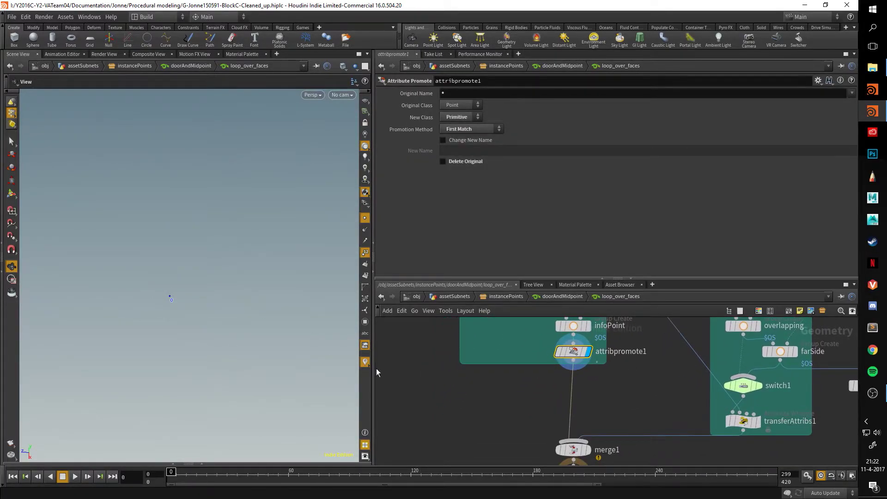
pyautogui.moveTo(609, 398); pyautogui.dragTo(604, 352, button='middle')
pyautogui.moveTo(585, 403)
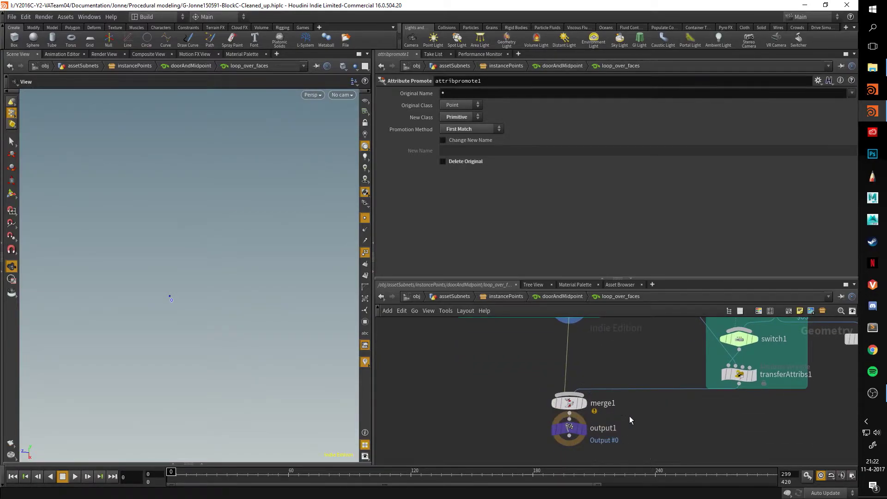
pyautogui.moveTo(604, 353); pyautogui.dragTo(606, 392, button='middle')
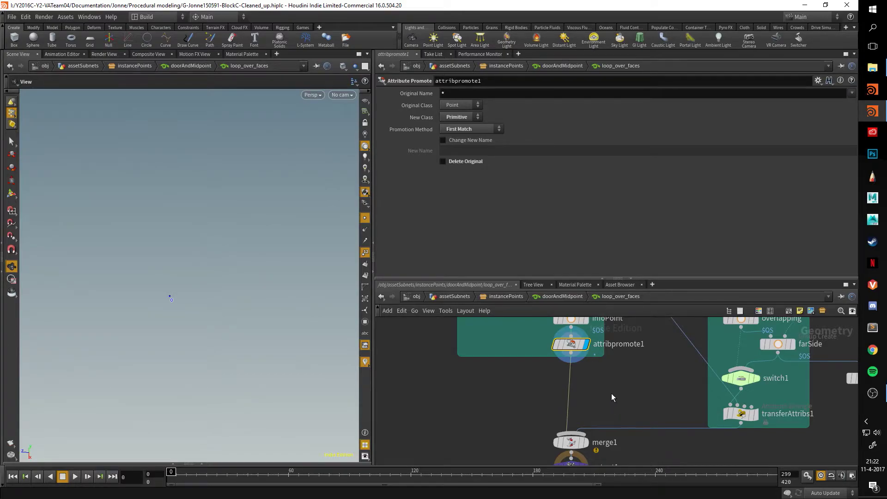
pyautogui.moveTo(611, 393); pyautogui.dragTo(620, 340, button='middle')
pyautogui.moveTo(595, 430)
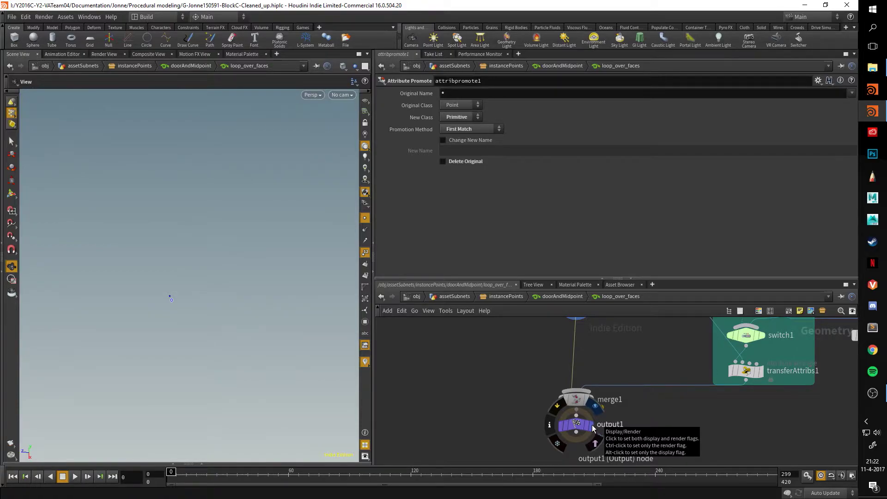
pyautogui.click(592, 427)
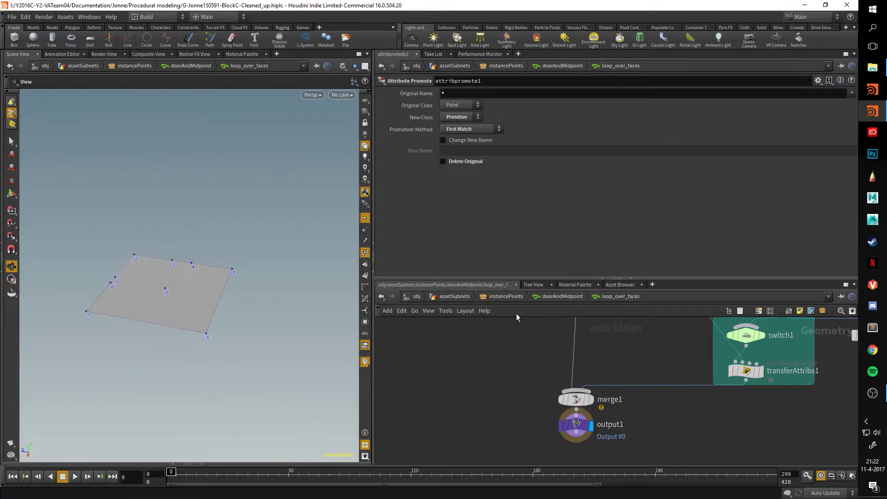
pyautogui.click(556, 298)
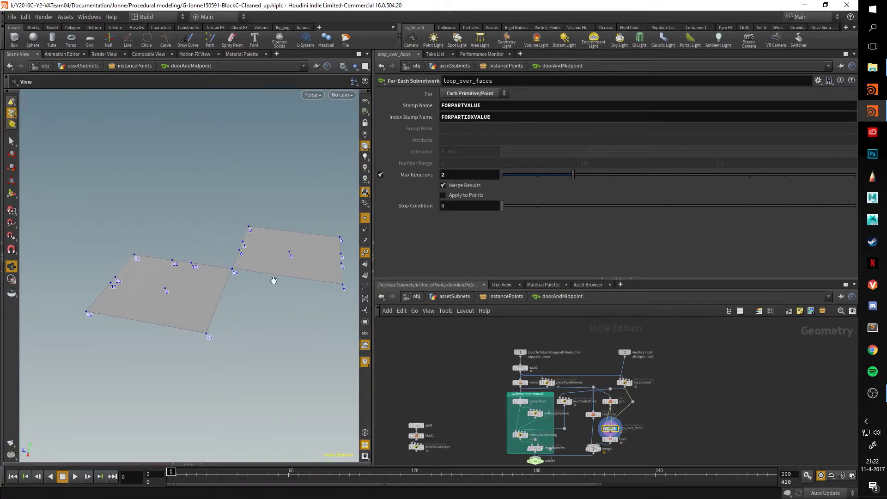
# Uncheck Max Iterations on loop_over_faces and display merge1's full numbered quad grid
pyautogui.click(381, 175)
pyautogui.scroll(5, 652, 430)
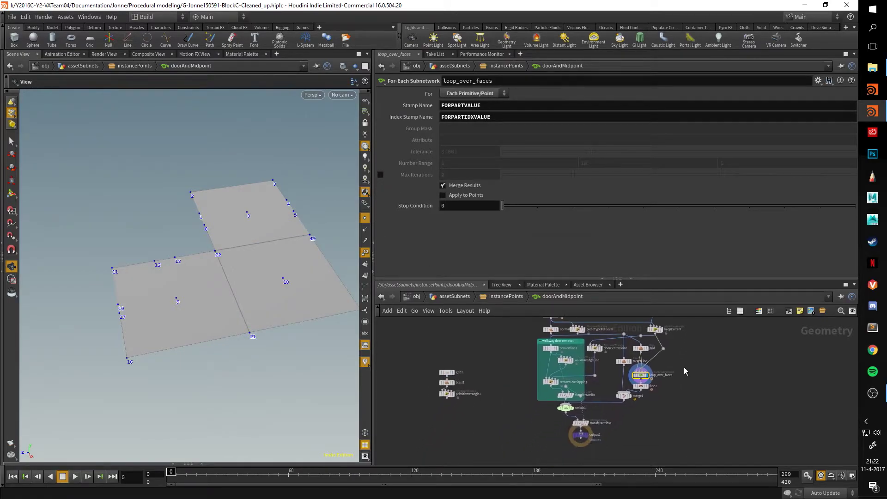
pyautogui.moveTo(276, 269); pyautogui.dragTo(254, 316)
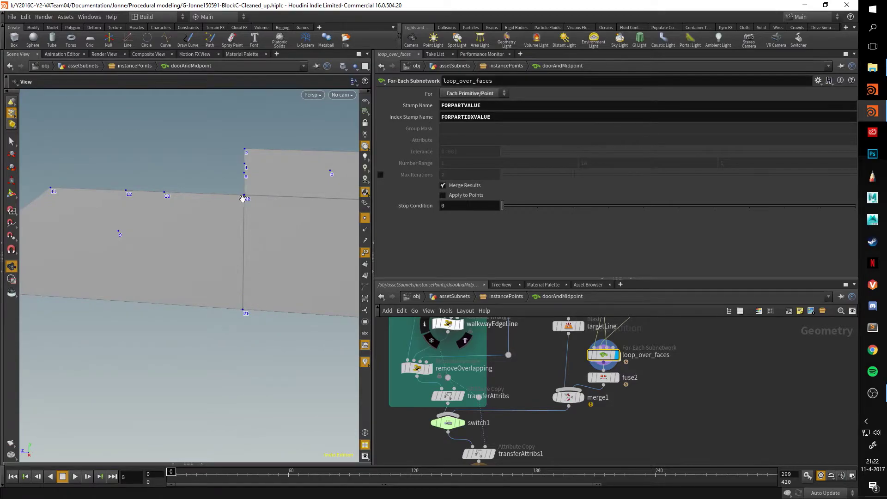
pyautogui.moveTo(242, 199); pyautogui.dragTo(323, 205)
pyautogui.moveTo(262, 248); pyautogui.dragTo(336, 216)
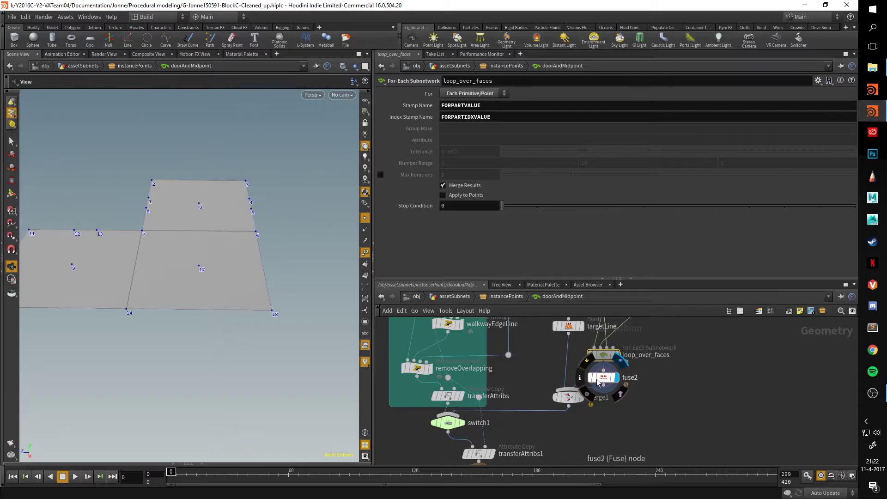
pyautogui.click(584, 380)
pyautogui.moveTo(240, 324); pyautogui.dragTo(189, 164)
# Inspect transferAttribs1's class attribute copy settings and the output1 node
pyautogui.moveTo(516, 381); pyautogui.dragTo(568, 310, button='middle')
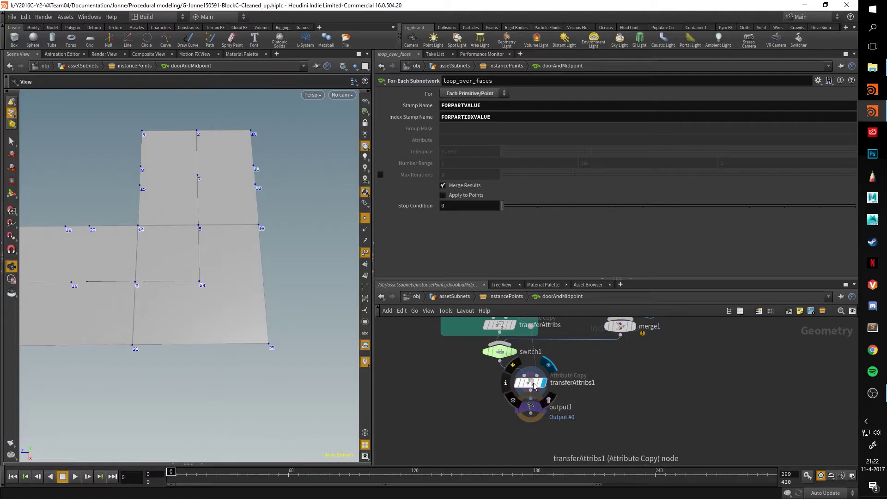
pyautogui.click(532, 382)
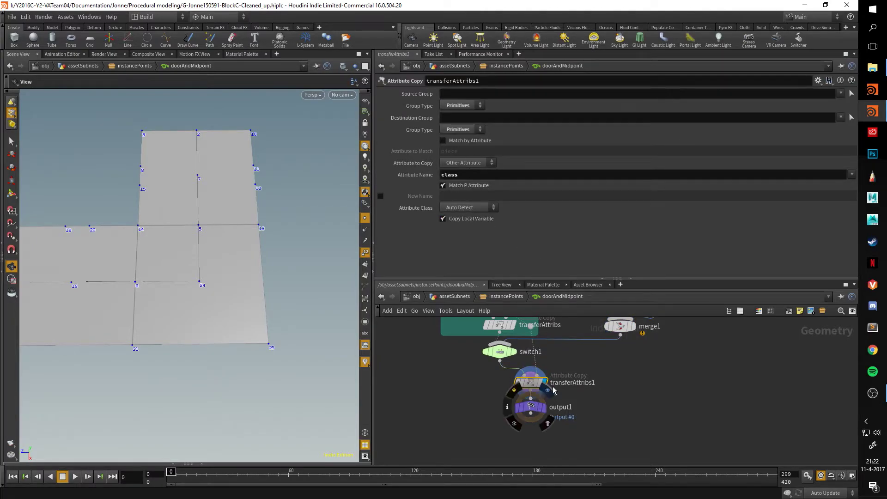
pyautogui.scroll(2, 515, 379)
pyautogui.moveTo(504, 383)
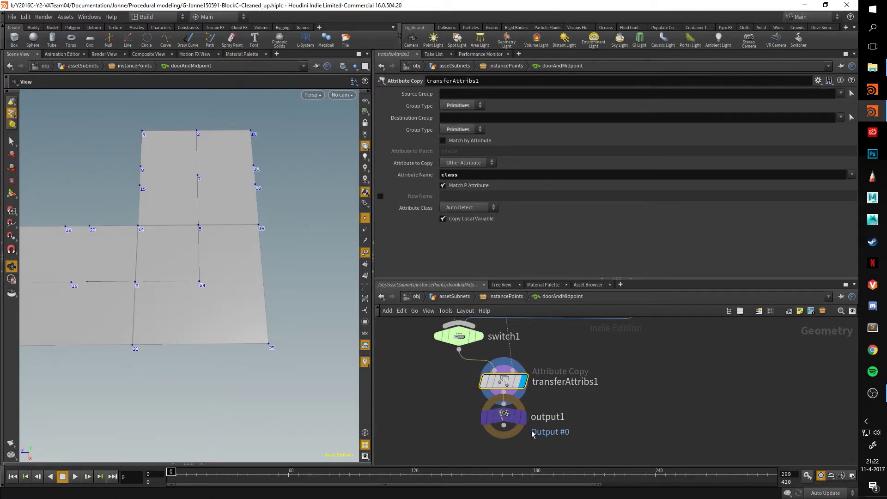
pyautogui.click(504, 415)
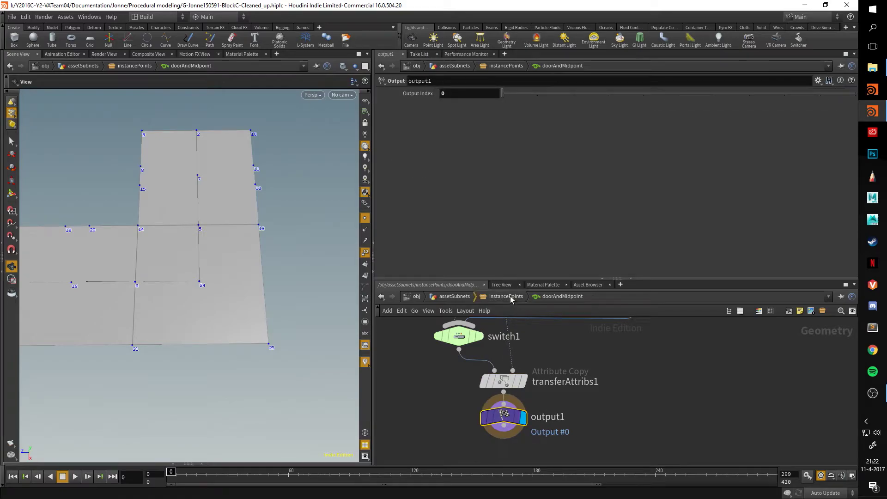
# In instancePoints, uncheck Max Iterations on the separate_pieces loop
pyautogui.click(506, 296)
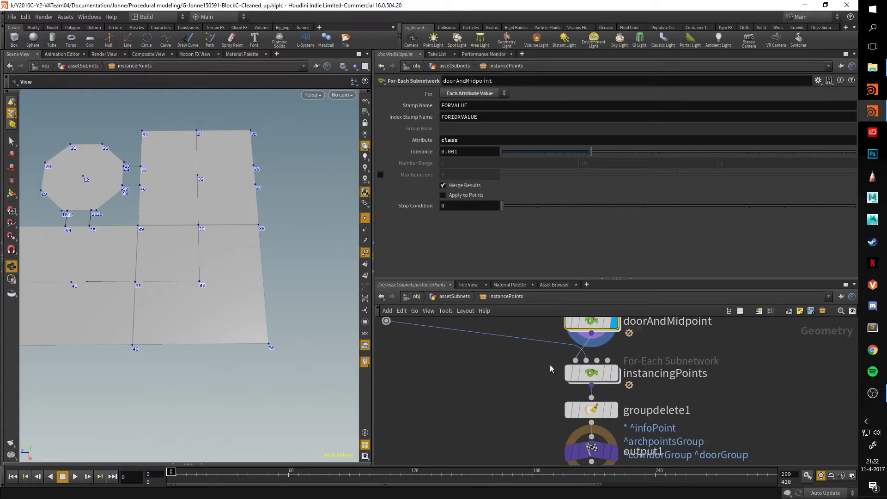
pyautogui.click(506, 372)
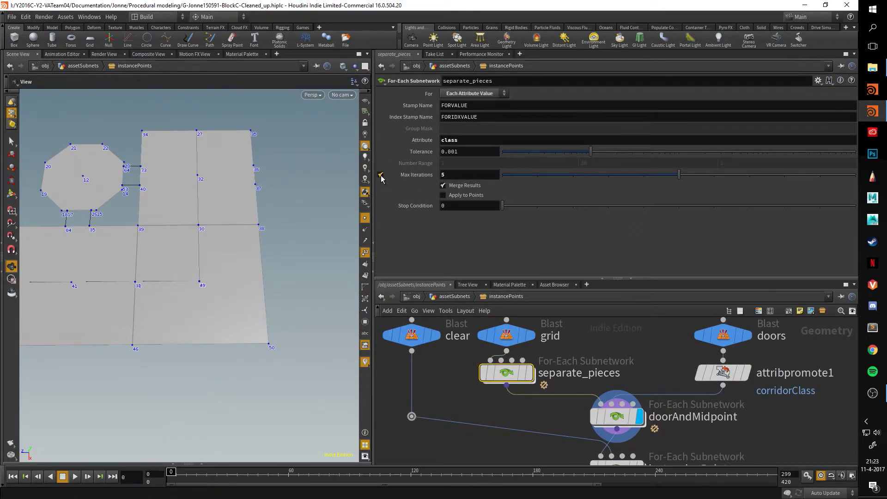
pyautogui.click(380, 175)
# Display instancingPoints' output, showing points across the whole layout
pyautogui.moveTo(514, 432); pyautogui.dragTo(432, 298, button='middle')
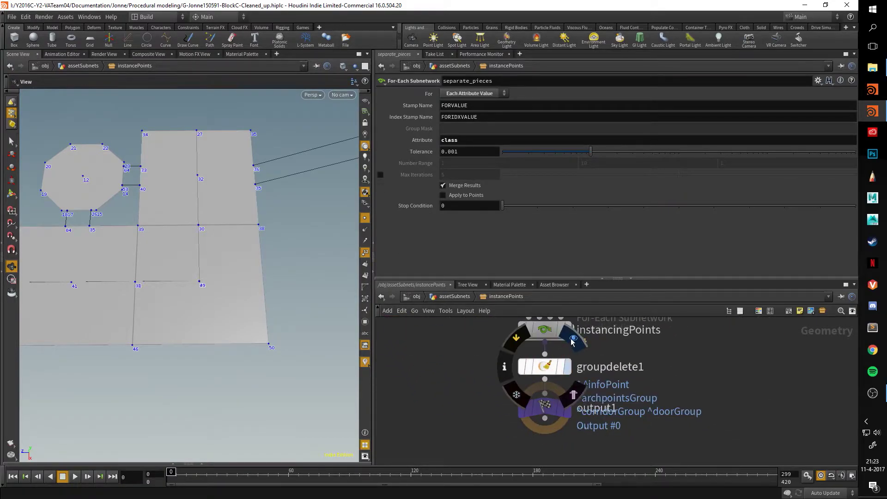
pyautogui.moveTo(564, 351); pyautogui.dragTo(584, 411, button='middle')
pyautogui.click(578, 391)
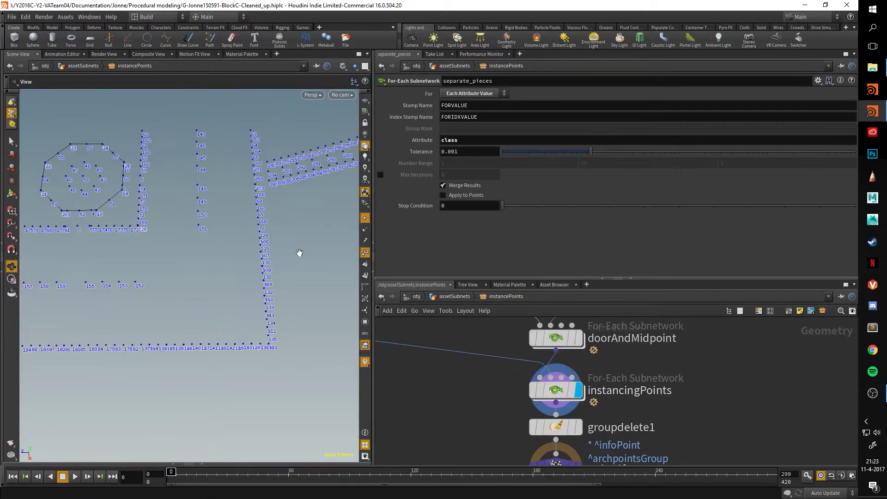
pyautogui.moveTo(277, 234); pyautogui.dragTo(244, 260)
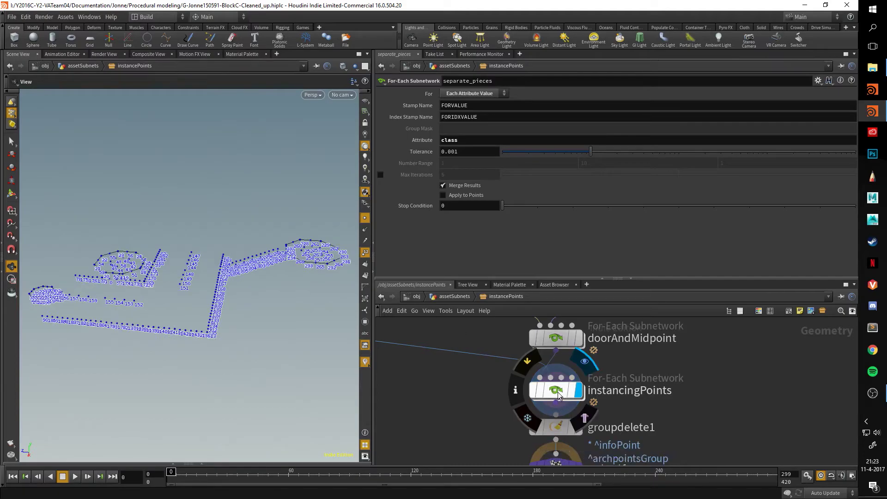
# Enter instancingPoints, home its network with H, and select type_info to read its VEX
pyautogui.doubleClick(558, 392)
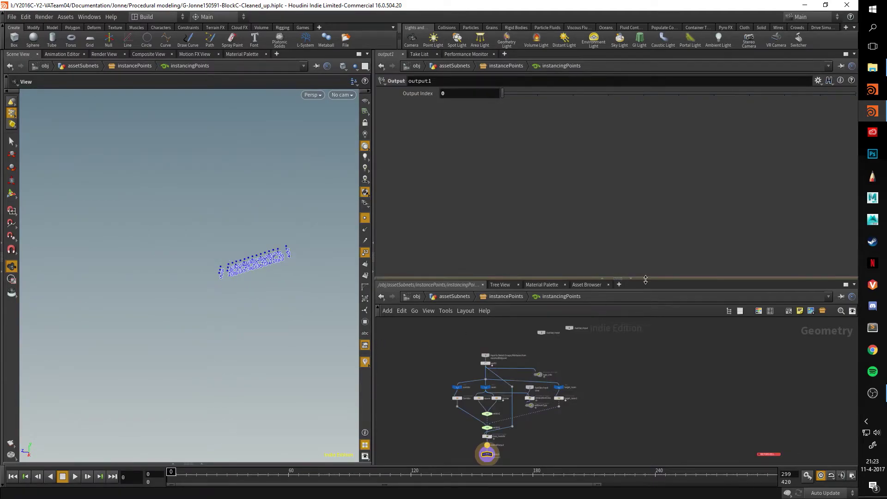
pyautogui.moveTo(619, 278); pyautogui.dragTo(619, 157)
pyautogui.scroll(5, 688, 297)
pyautogui.press('h')
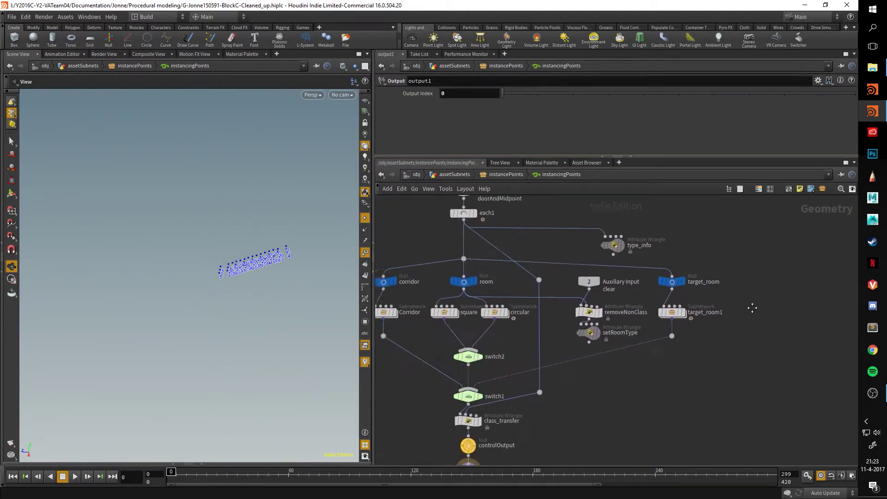
pyautogui.moveTo(704, 390); pyautogui.dragTo(653, 358, button='middle')
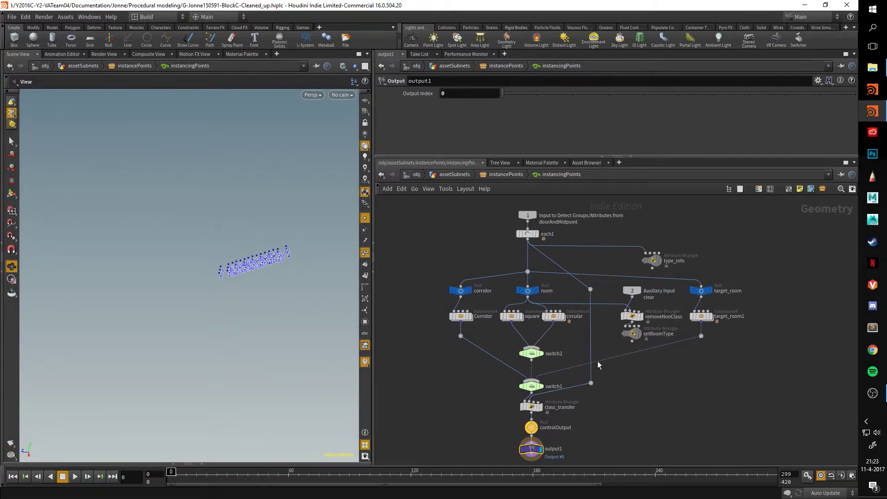
pyautogui.click(658, 266)
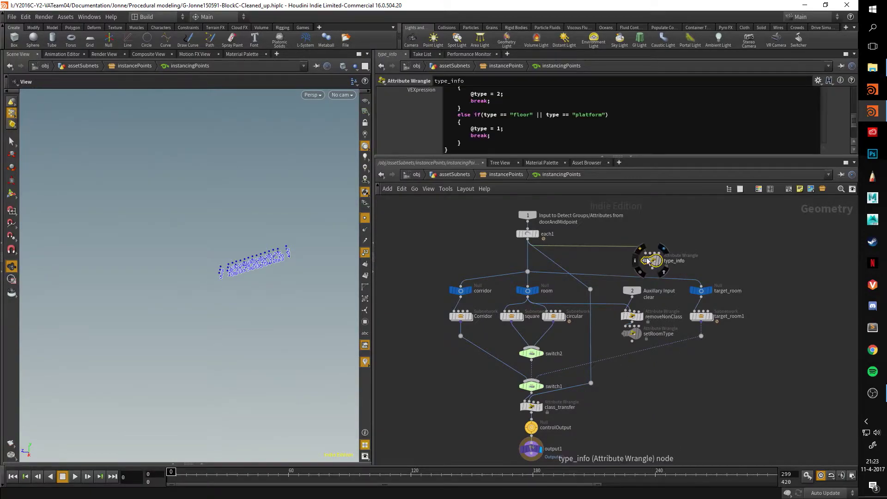
# Expand type_info's code area, then inspect Corridor and select the square and circular subnetworks
pyautogui.moveTo(552, 157); pyautogui.dragTo(552, 303)
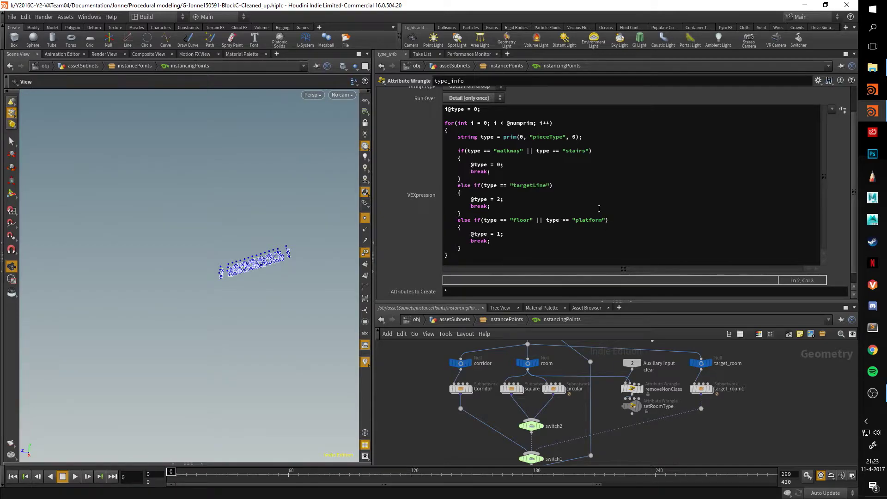
pyautogui.moveTo(594, 301); pyautogui.dragTo(586, 232)
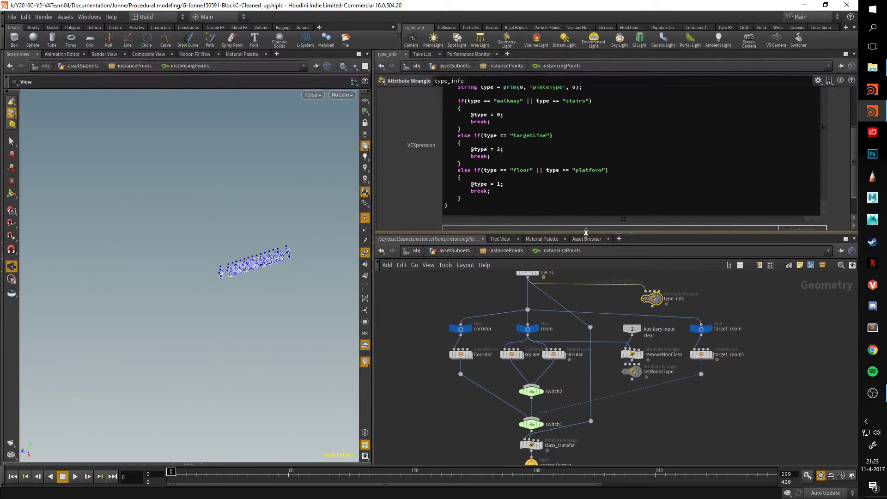
pyautogui.moveTo(442, 326); pyautogui.dragTo(424, 302, button='middle')
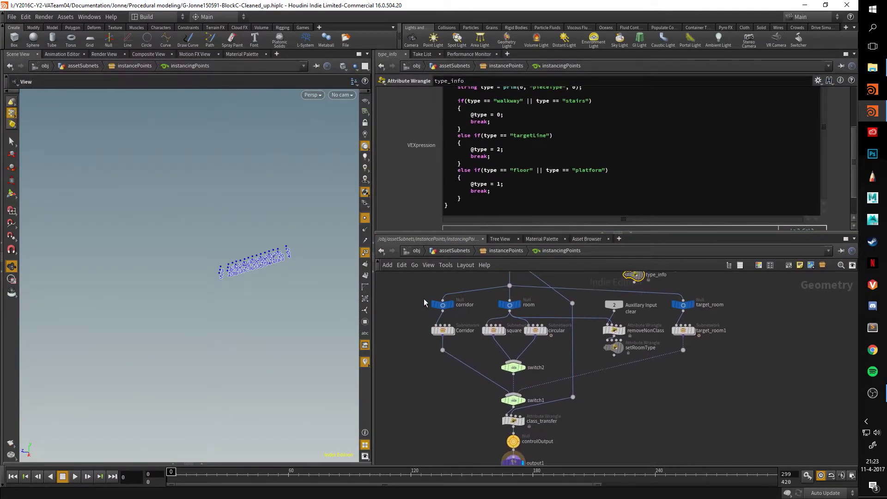
pyautogui.click(443, 331)
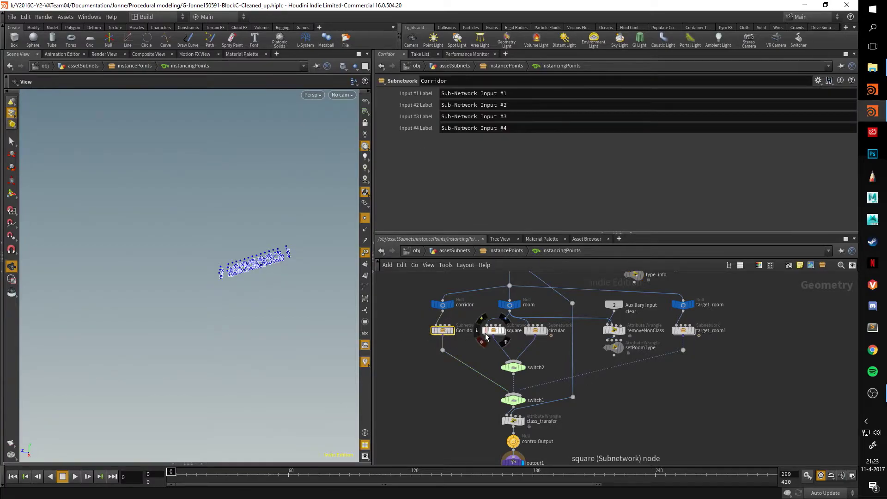
pyautogui.moveTo(556, 343); pyautogui.dragTo(495, 326)
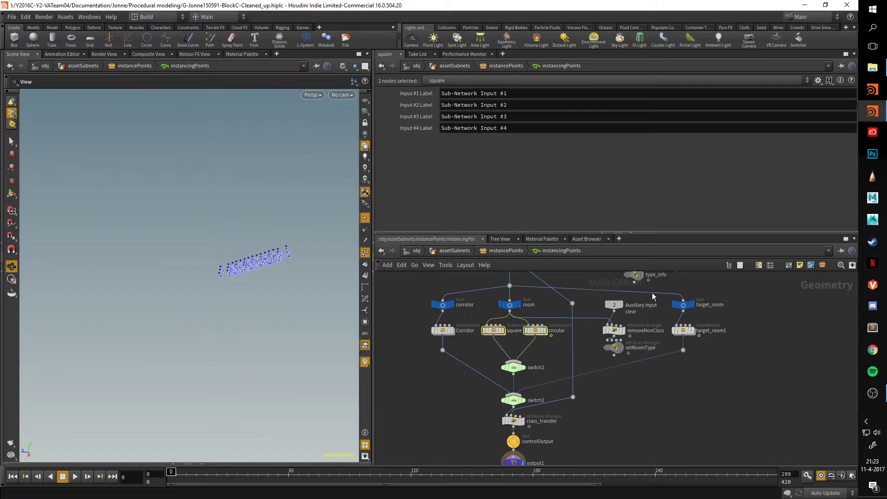
# Reselect type_info to read its VEX and pan the network around it
pyautogui.click(634, 275)
pyautogui.scroll(2, 476, 130)
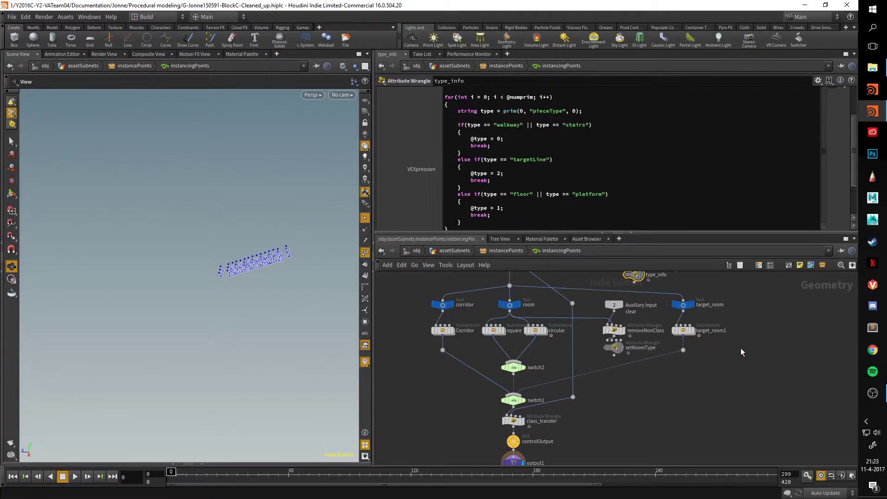
pyautogui.scroll(2, 741, 348)
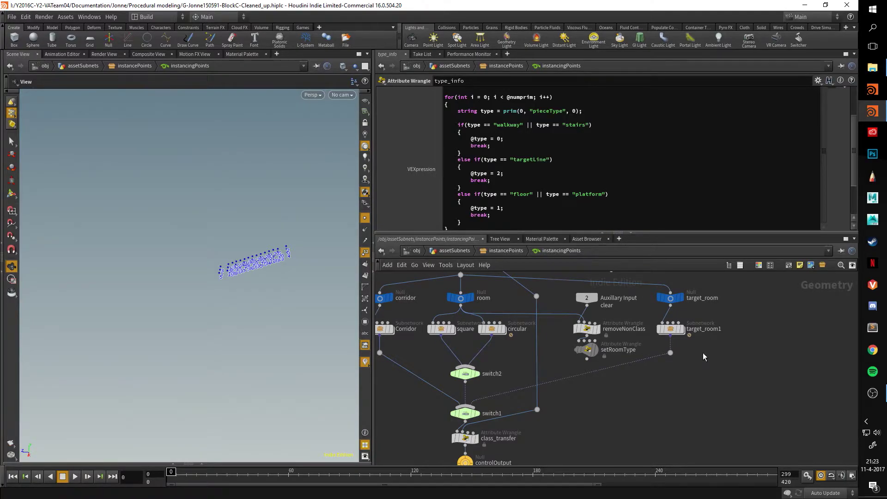
pyautogui.scroll(1, 702, 353)
pyautogui.moveTo(679, 355); pyautogui.dragTo(826, 308, button='middle')
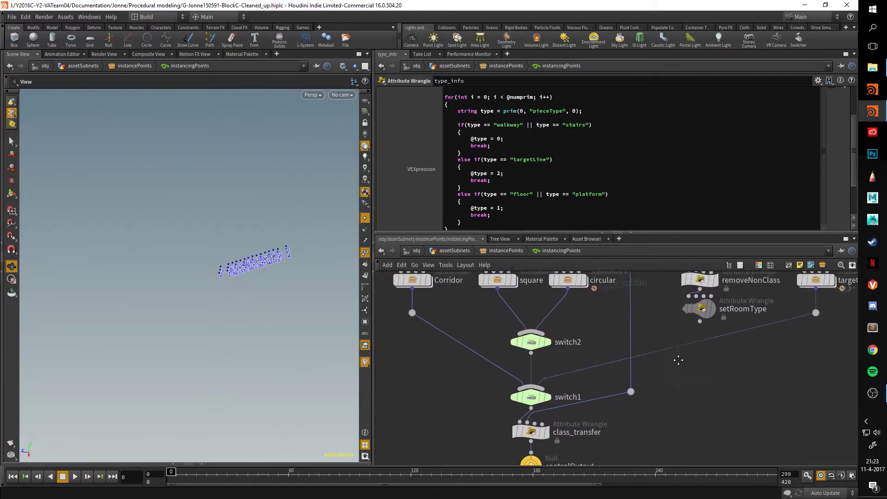
pyautogui.scroll(-1, 677, 365)
pyautogui.moveTo(646, 351); pyautogui.dragTo(651, 368, button='middle')
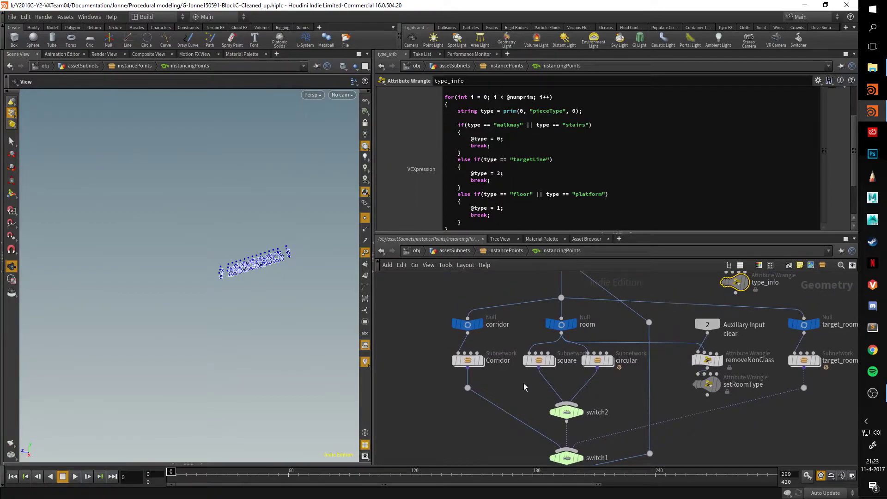
# Check the Corridor subnetwork's parameters, then return to type_info's pieceType-to-type code
pyautogui.click(469, 360)
pyautogui.moveTo(487, 352); pyautogui.dragTo(493, 386, button='middle')
pyautogui.moveTo(277, 287); pyautogui.dragTo(259, 263)
pyautogui.moveTo(481, 399)
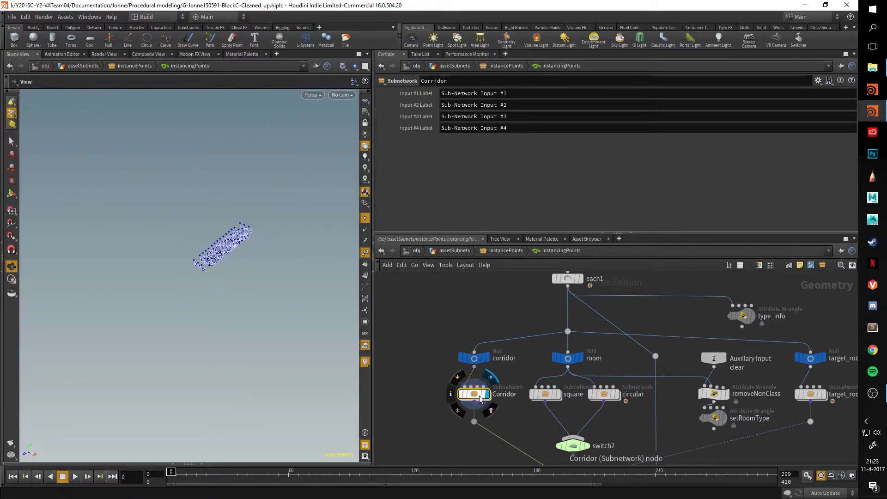
pyautogui.click(741, 316)
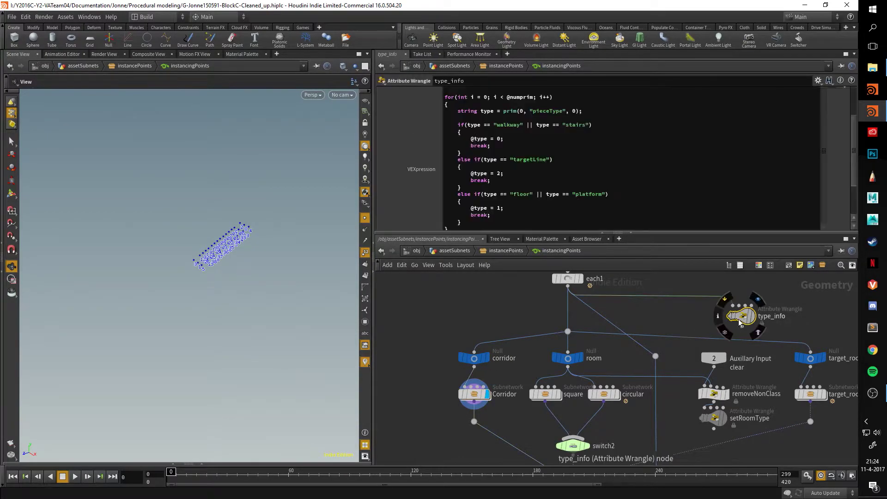
# Enter the Corridor subnetwork, enlarge the network pane, and display measure1's two numbered base lines
pyautogui.doubleClick(474, 394)
pyautogui.press('f')
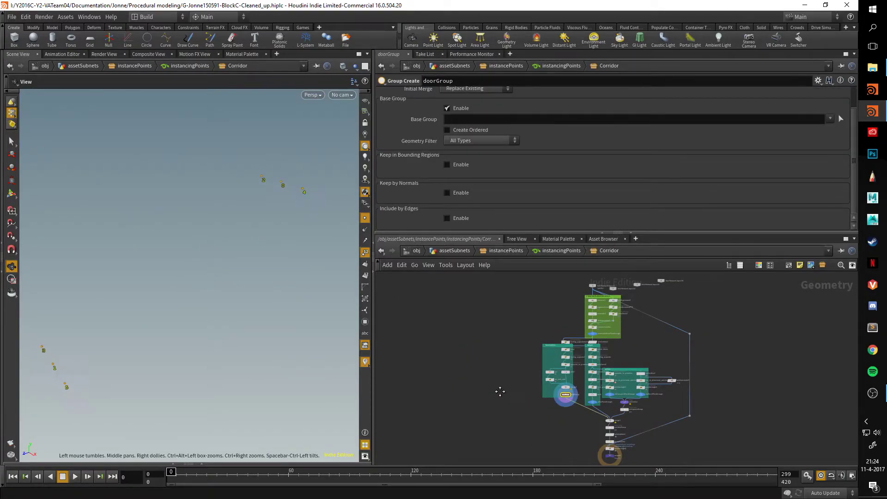
pyautogui.moveTo(590, 232); pyautogui.dragTo(590, 138)
pyautogui.scroll(5, 502, 228)
pyautogui.scroll(5, 491, 232)
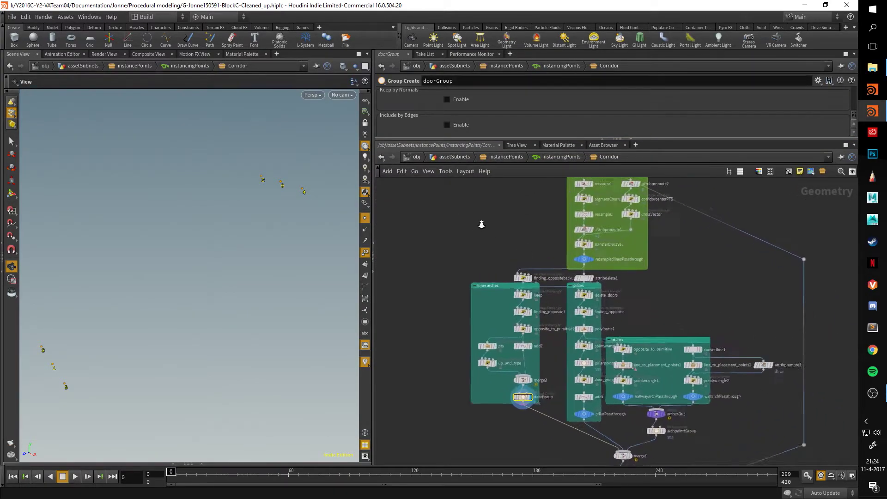
pyautogui.click(573, 287)
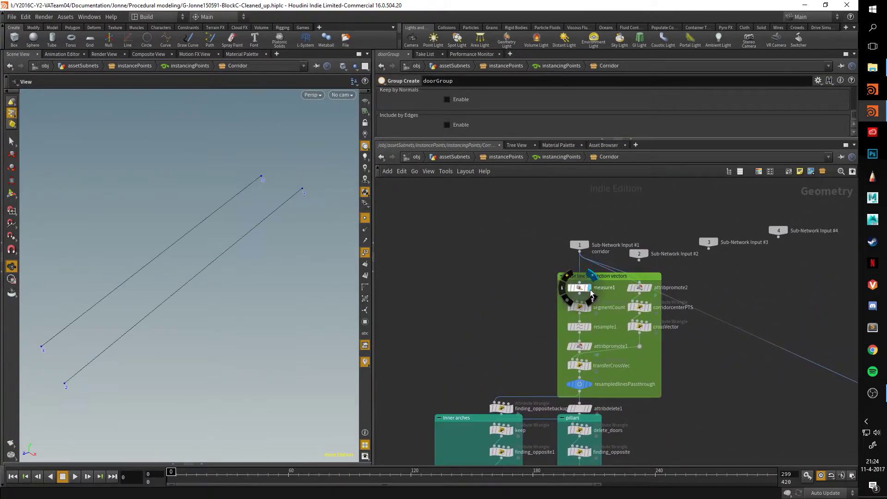
pyautogui.moveTo(221, 259)
pyautogui.mouseDown()
pyautogui.moveTo(289, 256)
pyautogui.moveTo(230, 258)
pyautogui.moveTo(264, 263)
pyautogui.moveTo(232, 257)
pyautogui.mouseUp()
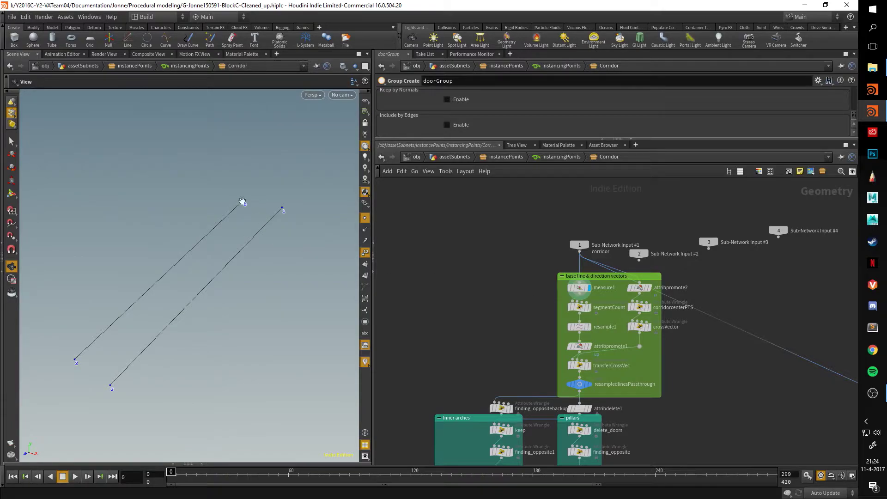
pyautogui.scroll(1, 531, 310)
pyautogui.click(587, 307)
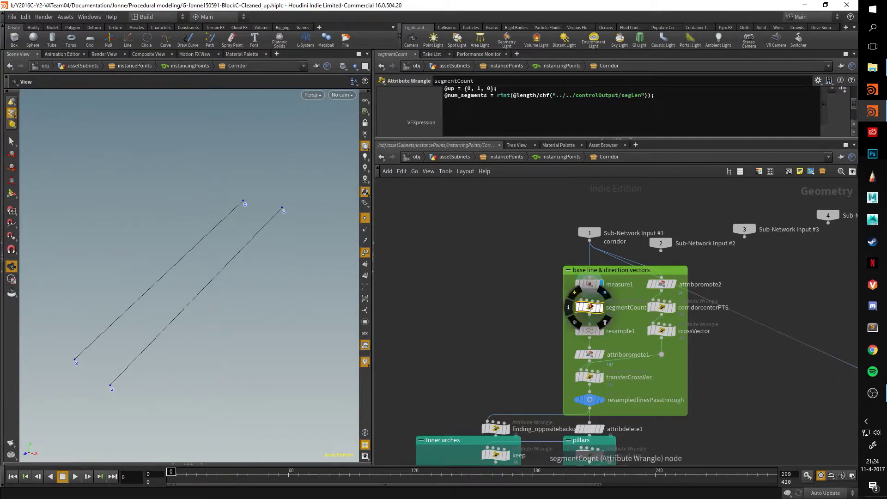
pyautogui.moveTo(536, 138); pyautogui.dragTo(536, 249)
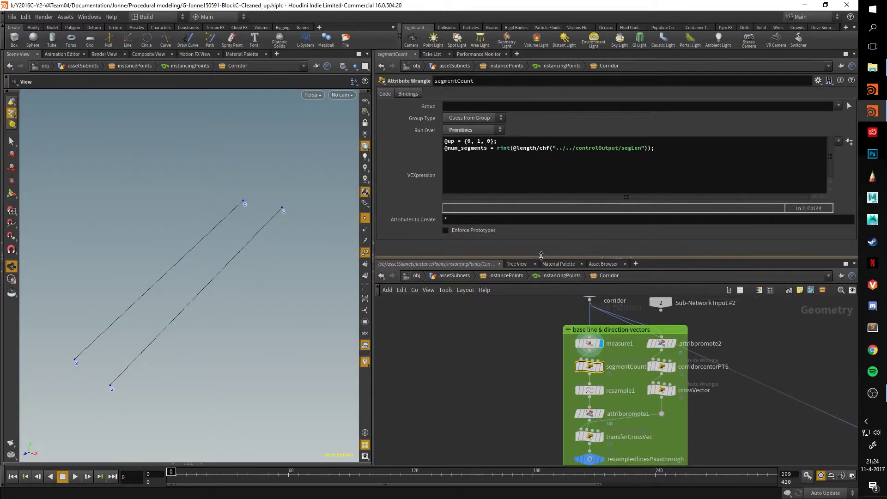
pyautogui.moveTo(486, 341); pyautogui.dragTo(470, 282, button='middle')
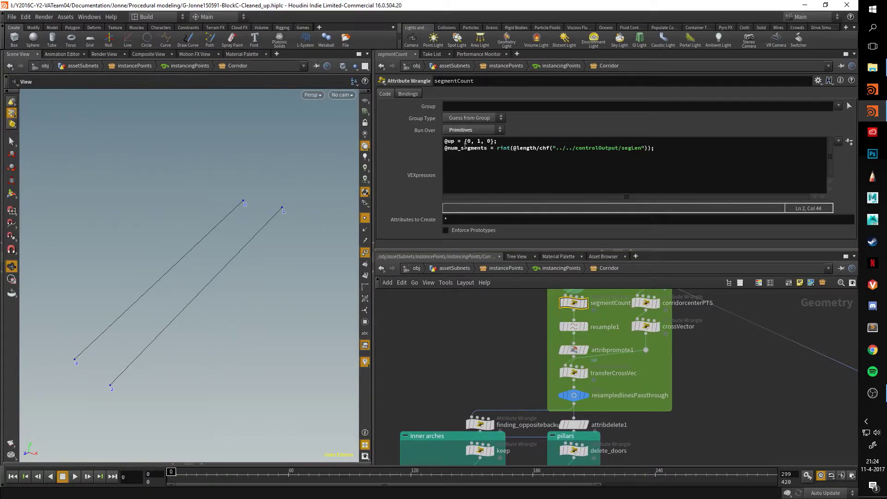
pyautogui.moveTo(444, 148); pyautogui.dragTo(488, 148)
# Check measure1, then display primitive numbers on the two corridor lines in the viewport
pyautogui.moveTo(512, 333); pyautogui.dragTo(515, 368, button='middle')
pyautogui.click(562, 315)
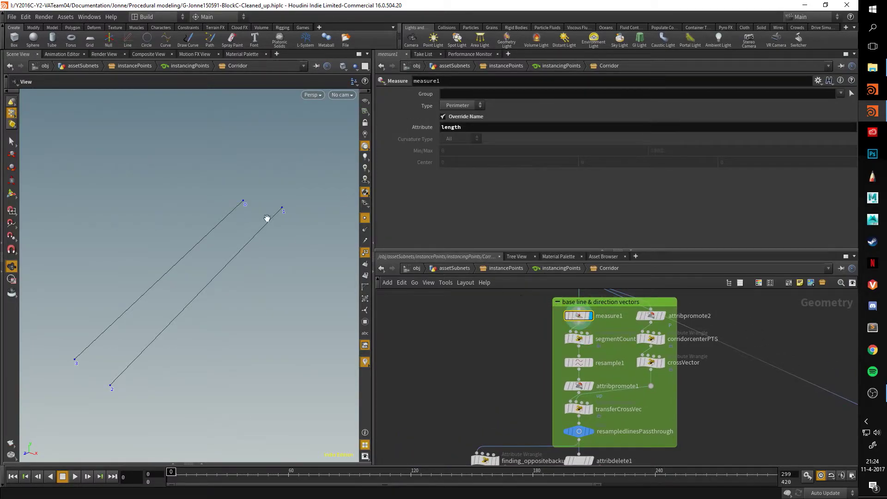
pyautogui.click(365, 276)
pyautogui.click(591, 341)
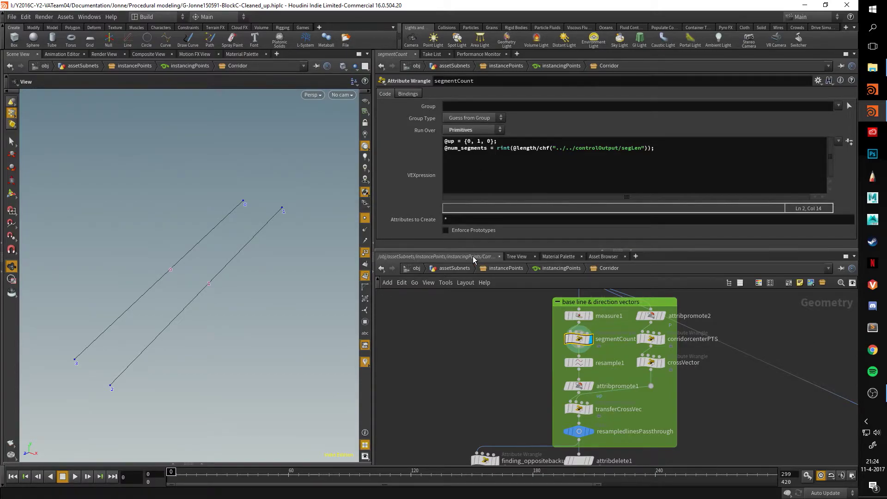
pyautogui.moveTo(247, 270); pyautogui.dragTo(284, 273)
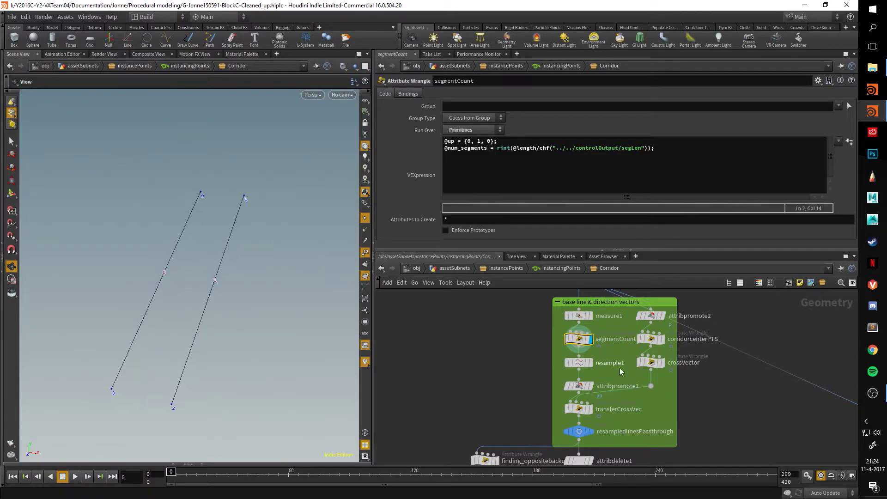
# Make resample1 the display node to show evenly spaced numbered points 0–17 on each line
pyautogui.click(578, 363)
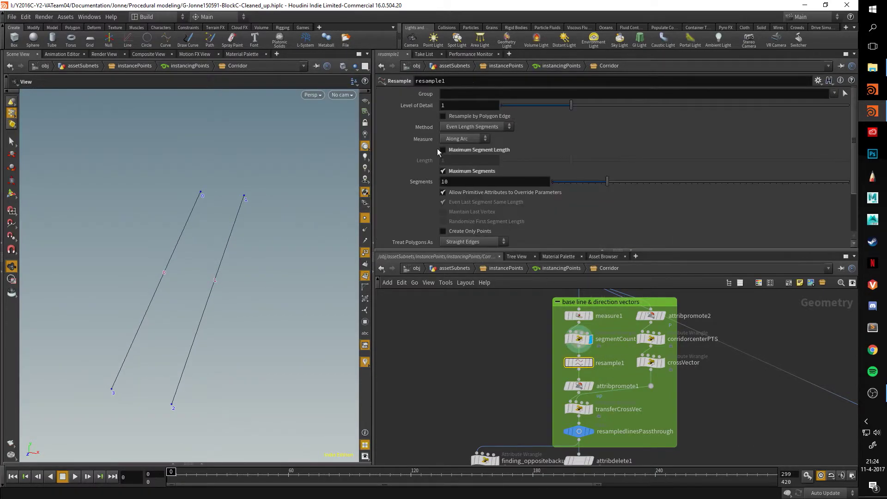
pyautogui.click(590, 362)
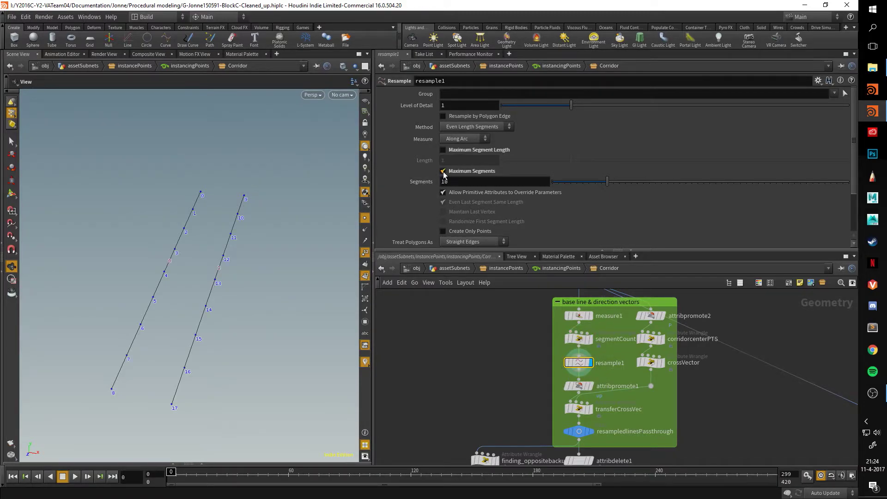
pyautogui.click(512, 193)
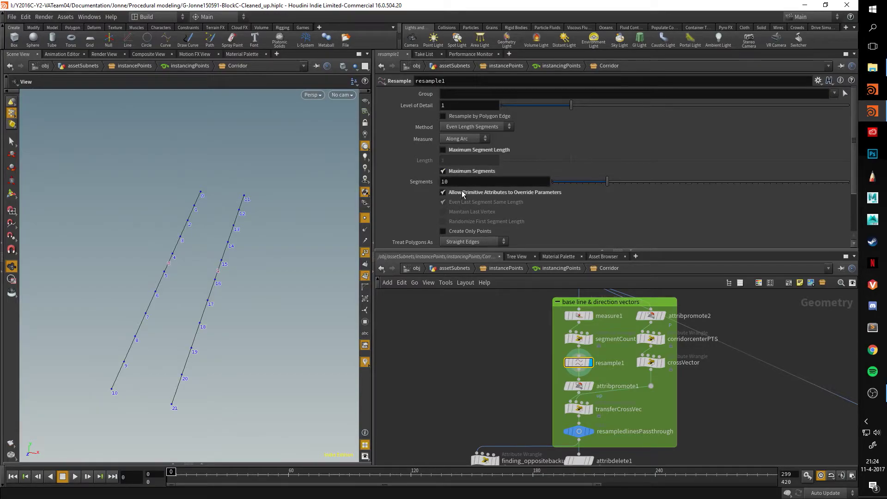
# Compare resample1's Even Length Segments and Maximum Segments 10 with segmentCount's num_segments code
pyautogui.click(582, 345)
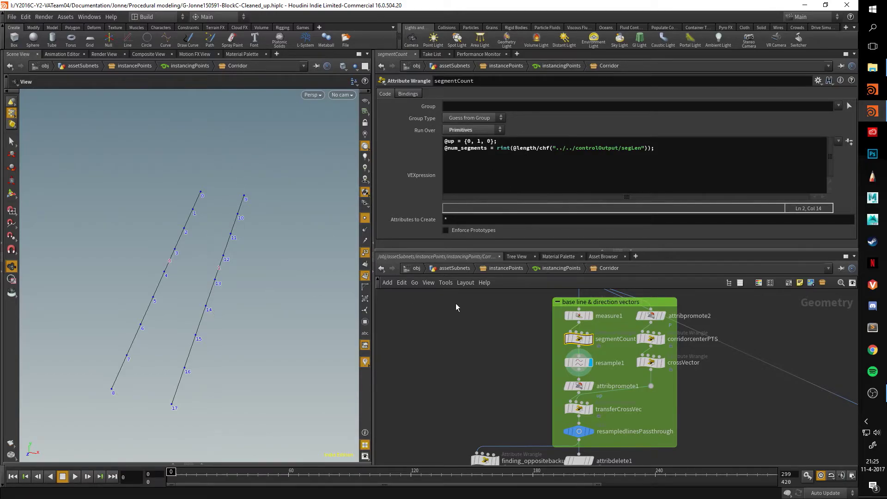
pyautogui.click(577, 362)
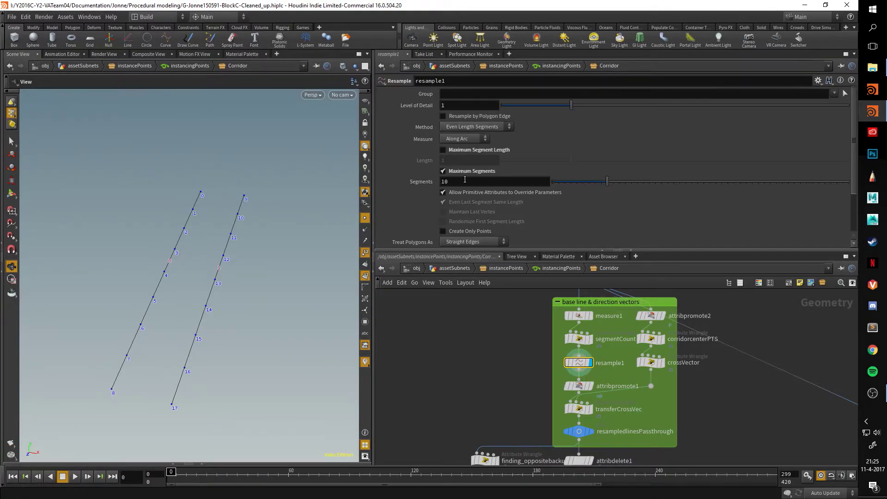
pyautogui.click(578, 338)
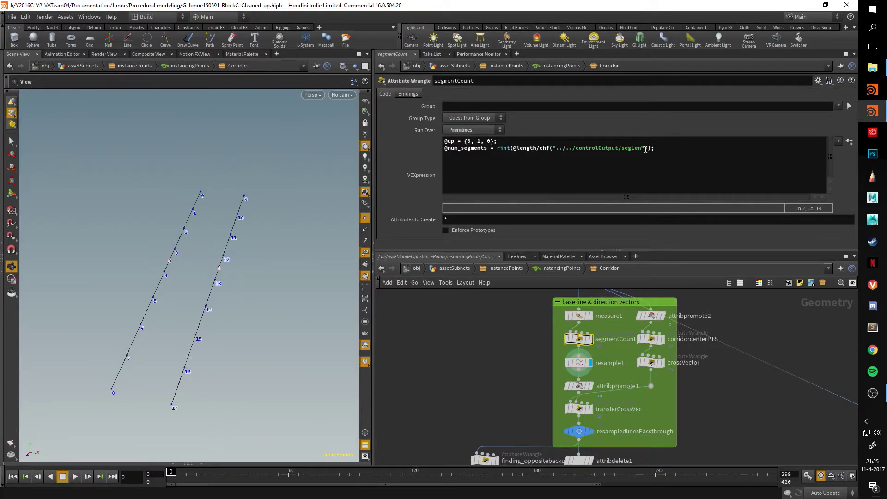
pyautogui.click(578, 363)
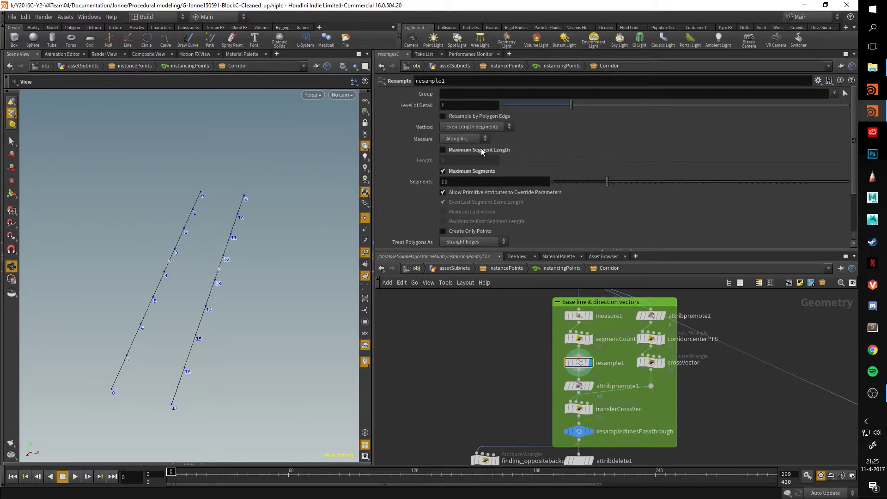
pyautogui.moveTo(301, 276); pyautogui.dragTo(232, 252)
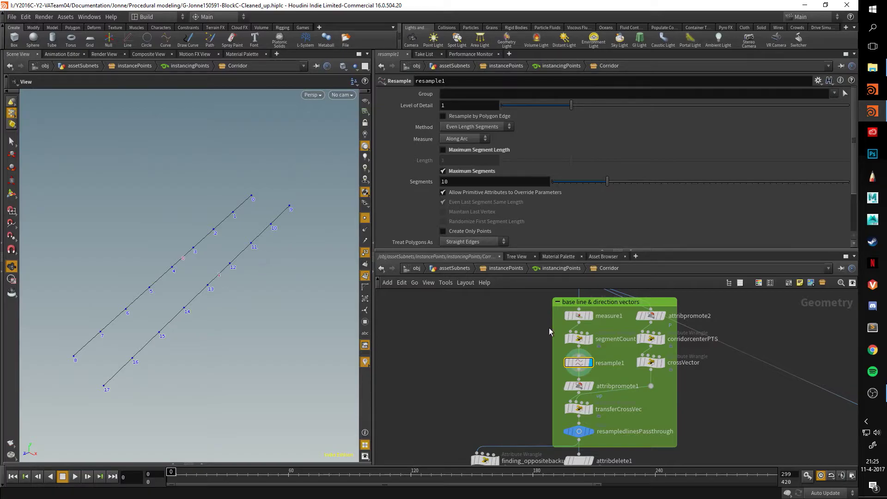
# Inspect segmentCount's code and pan the network to the base line and direction vectors box
pyautogui.click(579, 338)
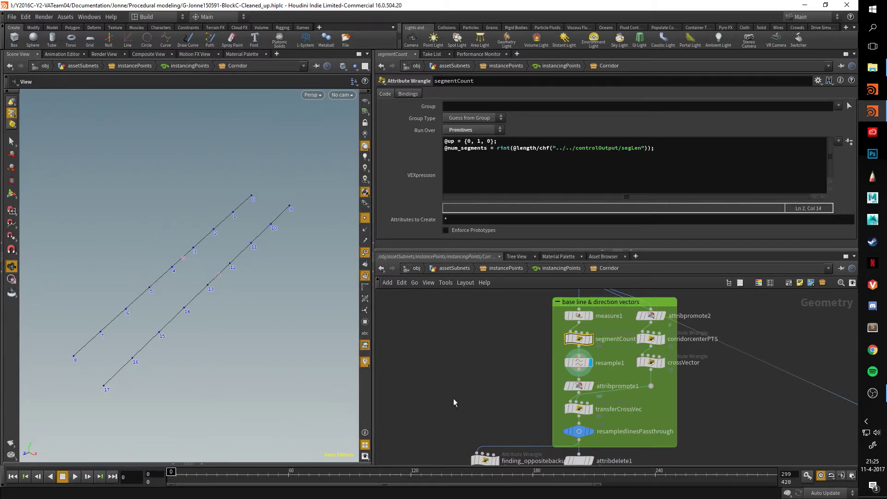
pyautogui.moveTo(454, 402); pyautogui.dragTo(446, 367, button='middle')
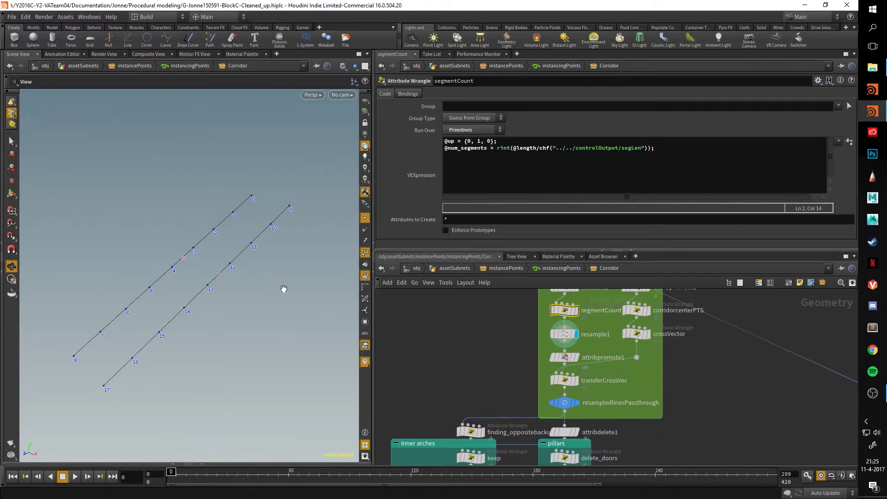
pyautogui.moveTo(527, 366); pyautogui.dragTo(525, 343, button='middle')
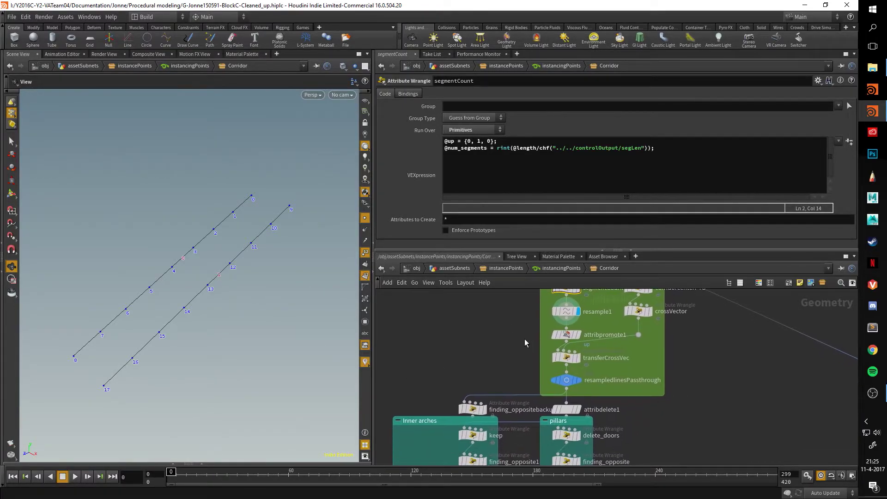
pyautogui.moveTo(717, 359); pyautogui.dragTo(687, 420, button='middle')
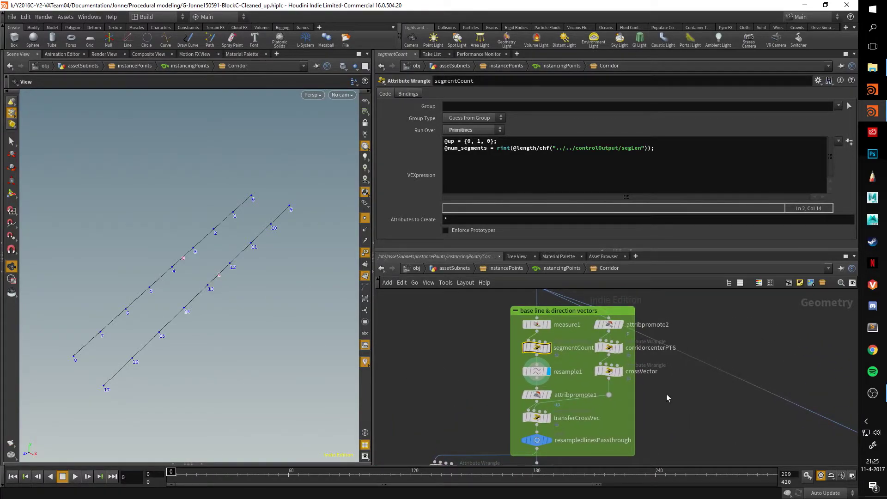
# Display attribpromote2, then corridorcenterPTS, leaving only the two corridor centre points
pyautogui.click(619, 324)
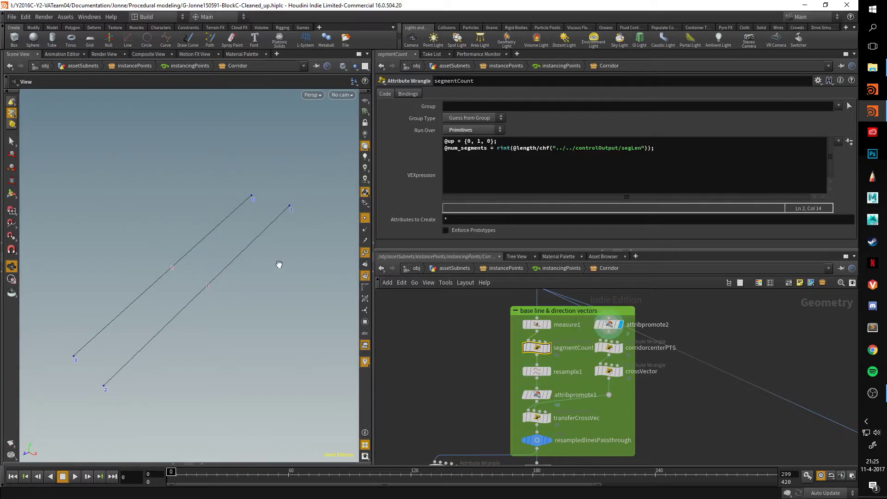
pyautogui.click(619, 348)
pyautogui.click(619, 347)
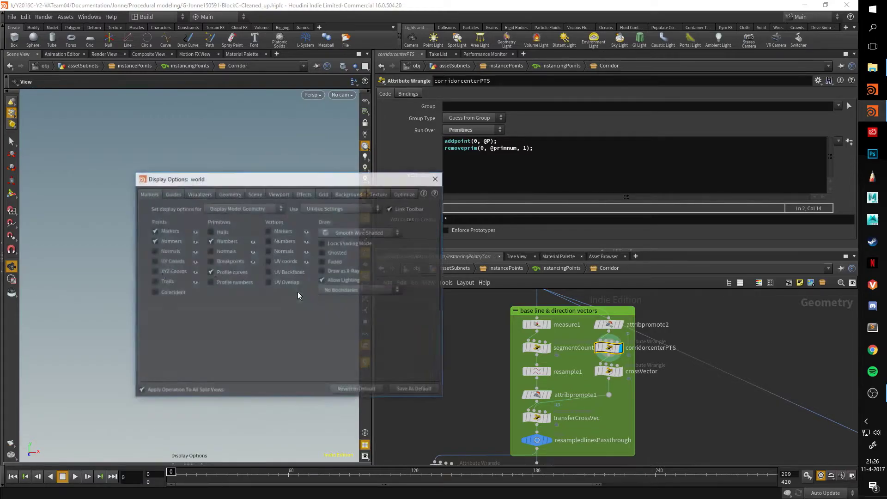
# Enable the 'direction vec' visualizer in the viewport Display Options
pyautogui.press('d')
pyautogui.click(195, 194)
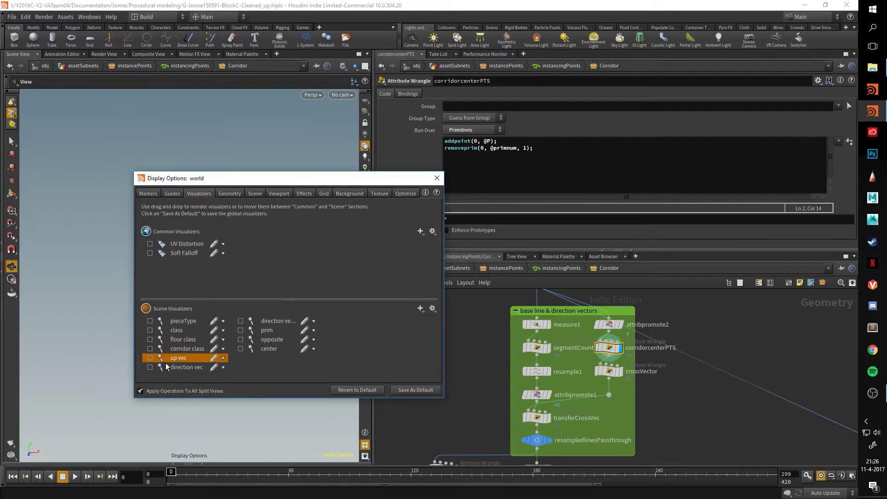
pyautogui.click(150, 367)
pyautogui.moveTo(264, 181); pyautogui.dragTo(510, 159)
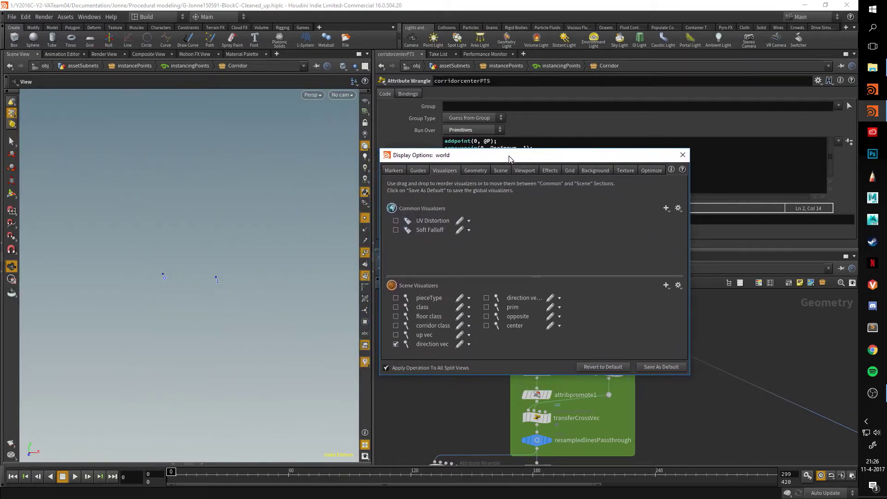
pyautogui.click(683, 155)
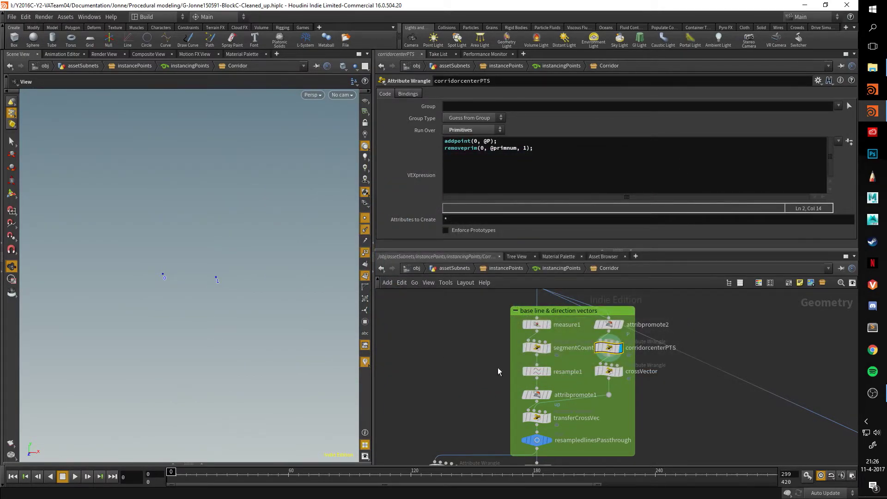
# Display the crossVector output and frame the view around its two points
pyautogui.click(621, 373)
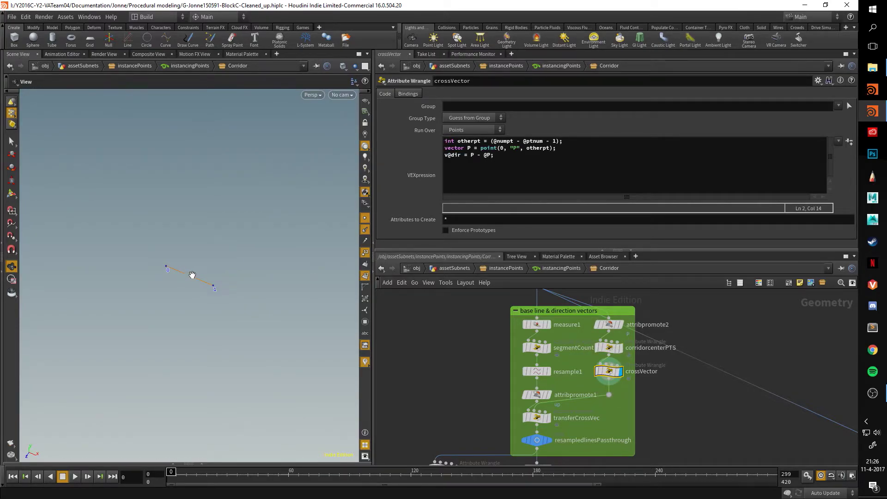
pyautogui.press('d')
pyautogui.press('Escape')
pyautogui.moveTo(206, 291); pyautogui.dragTo(200, 277)
pyautogui.moveTo(216, 277); pyautogui.dragTo(180, 267, button='right')
# Display the transferCrossVec ladder, compare it with attribpromote1 without rungs, and orbit around it
pyautogui.click(549, 421)
pyautogui.scroll(-5, 179, 283)
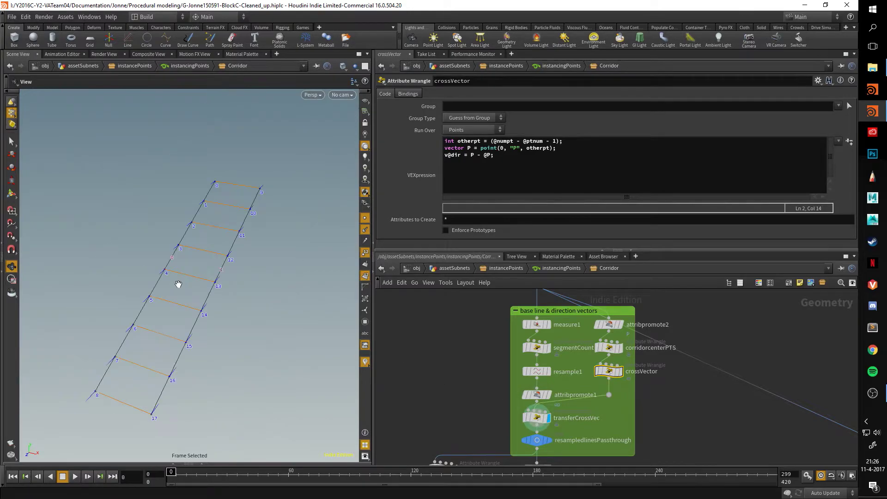
pyautogui.click(550, 395)
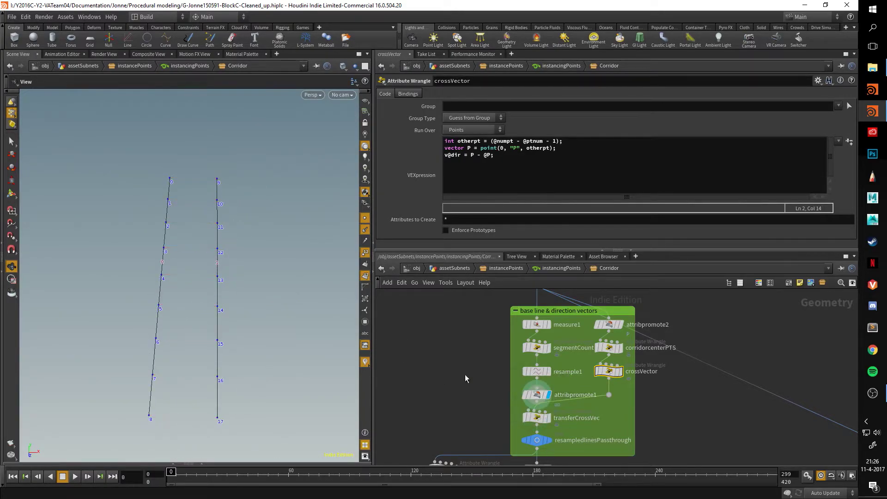
pyautogui.click(536, 418)
pyautogui.click(549, 418)
pyautogui.moveTo(148, 296); pyautogui.dragTo(114, 295)
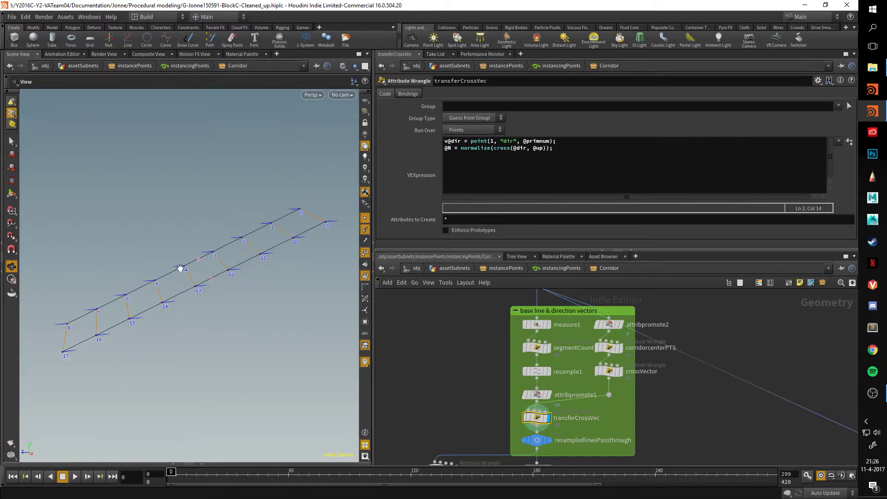
pyautogui.click(548, 371)
pyautogui.moveTo(183, 255); pyautogui.dragTo(196, 245)
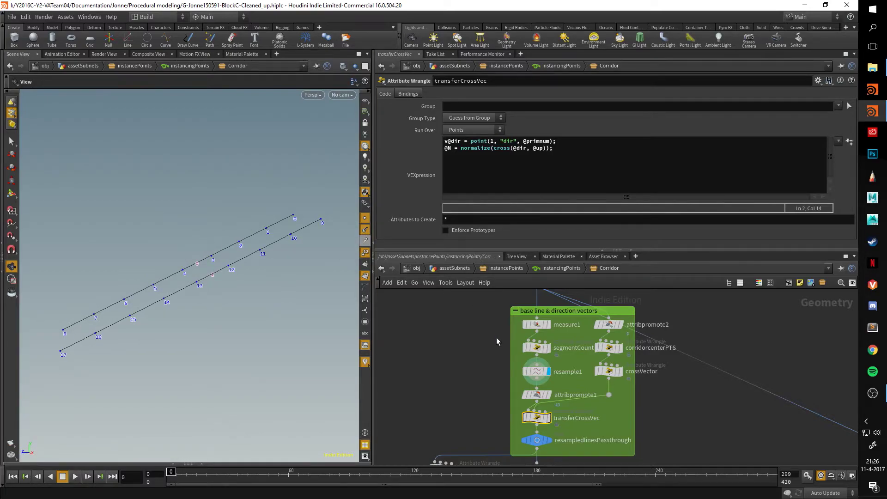
pyautogui.moveTo(496, 341); pyautogui.dragTo(488, 310, button='middle')
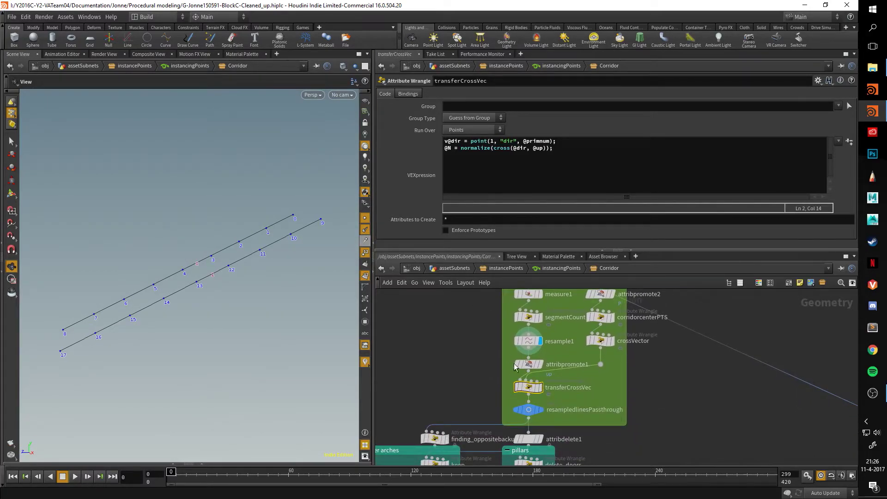
pyautogui.click(542, 392)
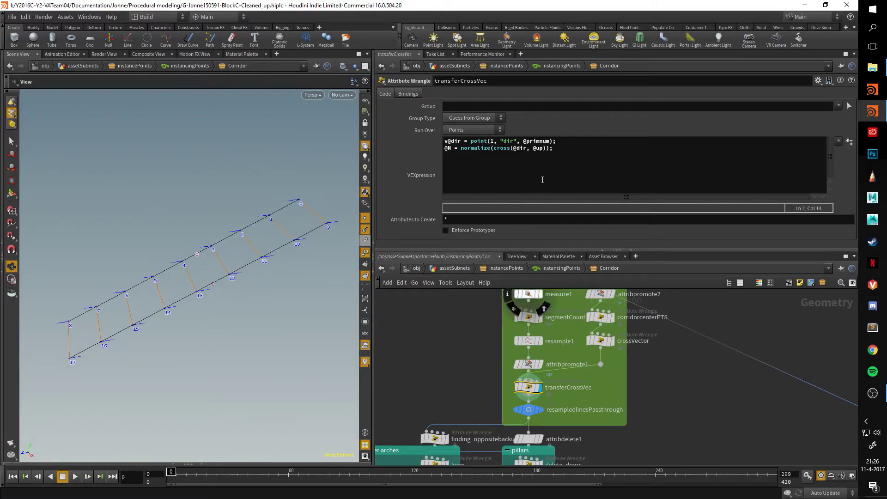
pyautogui.moveTo(259, 192); pyautogui.dragTo(423, 174)
pyautogui.click(603, 340)
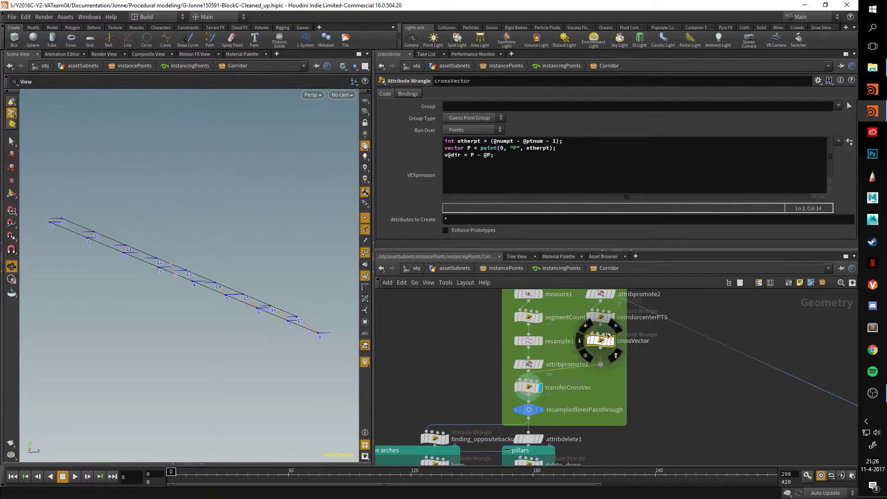
pyautogui.click(528, 387)
pyautogui.click(531, 319)
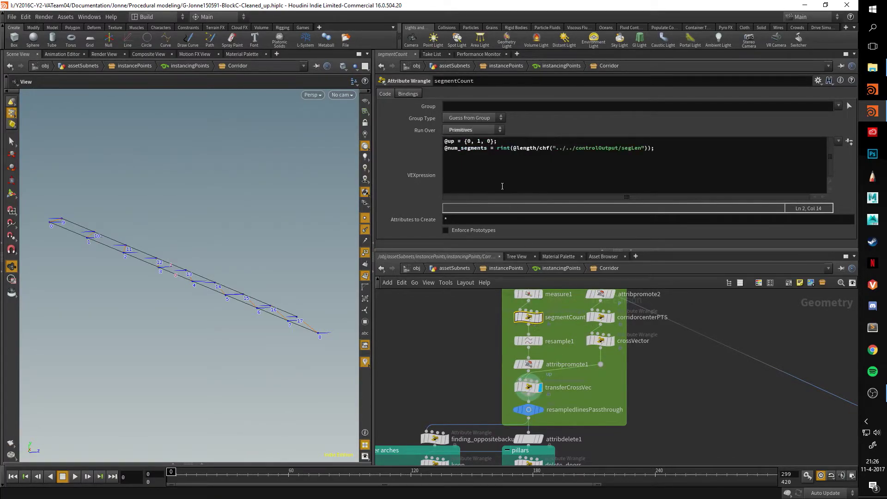
pyautogui.moveTo(498, 141); pyautogui.dragTo(439, 141)
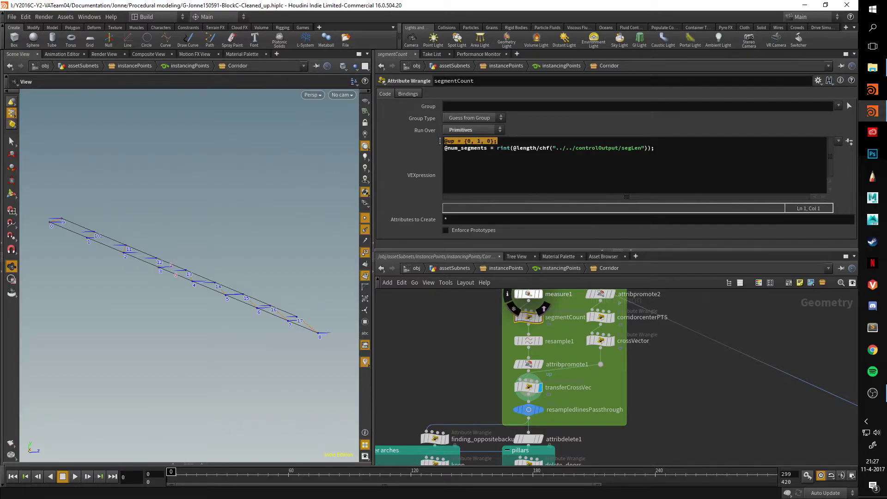
pyautogui.click(503, 142)
pyautogui.moveTo(277, 269); pyautogui.dragTo(232, 239)
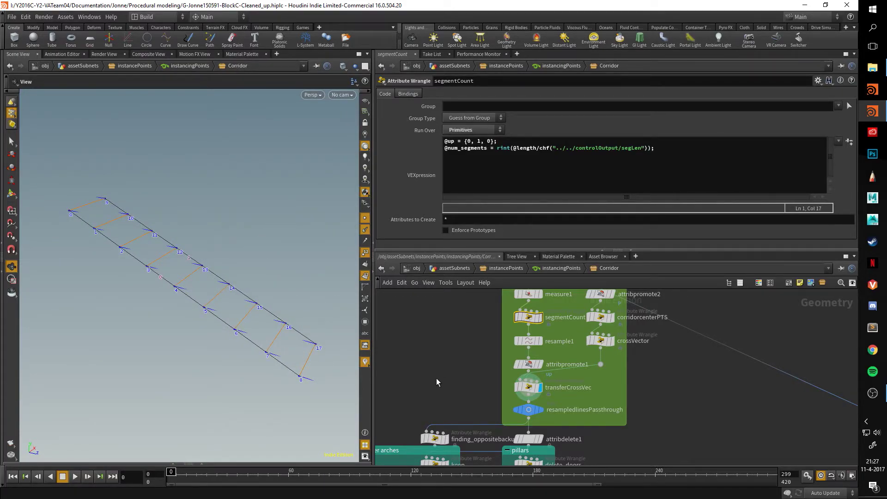
pyautogui.click(528, 387)
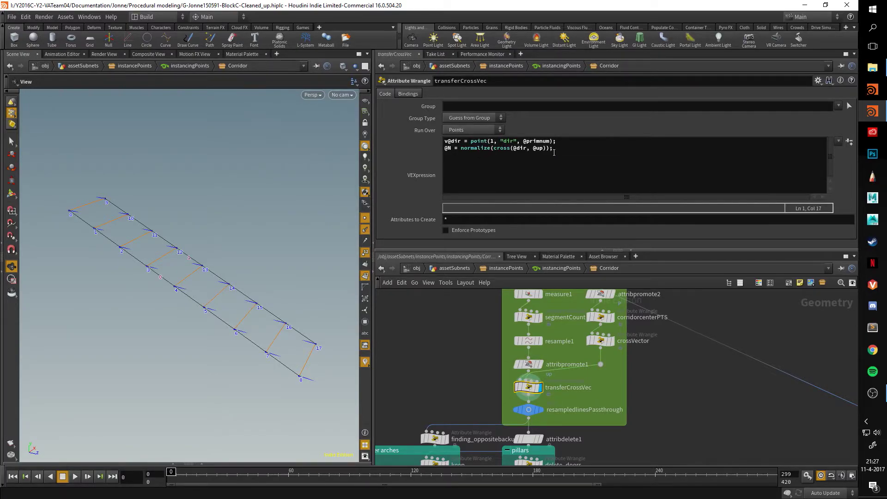
pyautogui.moveTo(218, 293); pyautogui.dragTo(241, 277)
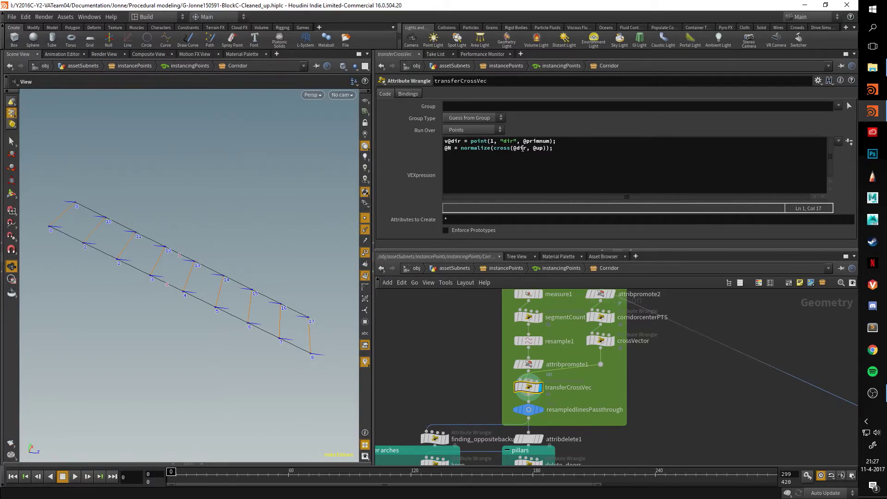
pyautogui.moveTo(193, 296); pyautogui.dragTo(238, 280)
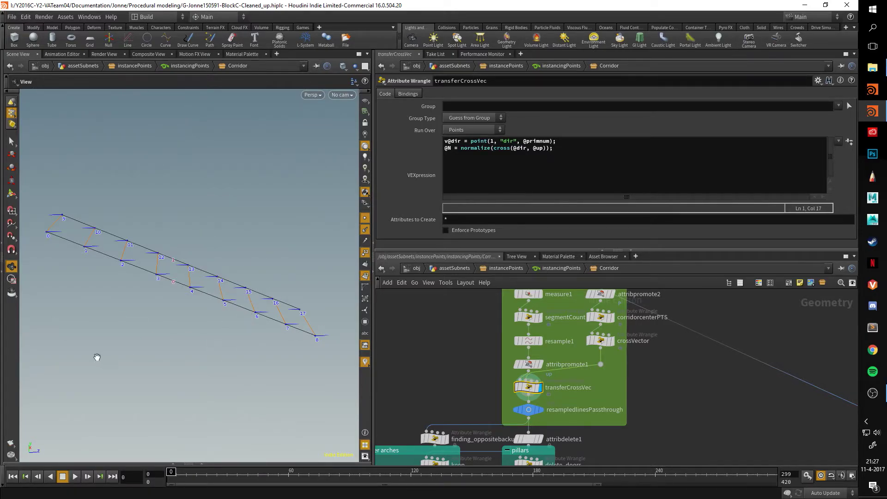
pyautogui.moveTo(144, 305); pyautogui.dragTo(181, 306)
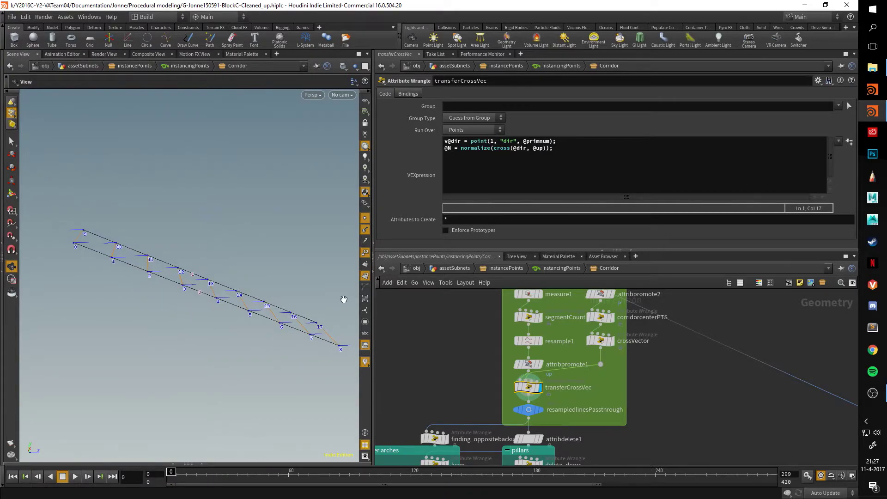
# Turn on the 'up vec' visualizer and orbit the view to see the whole ladder
pyautogui.press('d')
pyautogui.click(396, 334)
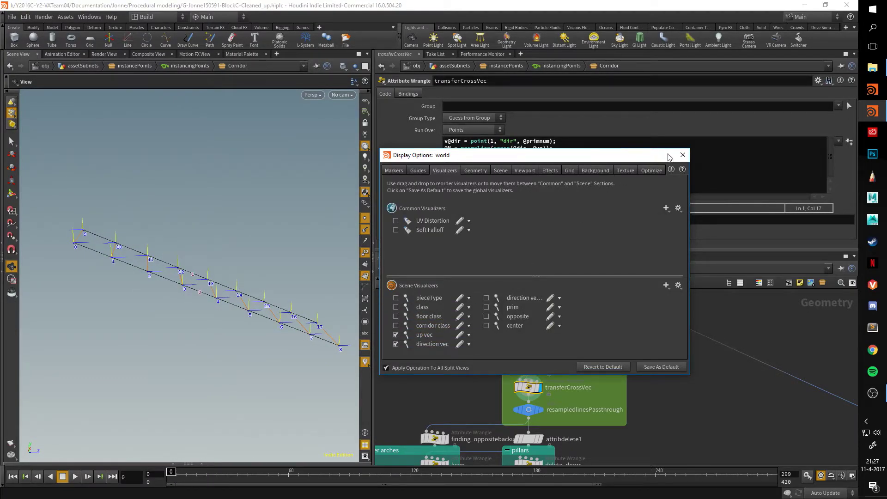
pyautogui.click(682, 154)
pyautogui.moveTo(195, 215); pyautogui.dragTo(247, 263)
pyautogui.moveTo(217, 297); pyautogui.dragTo(206, 279)
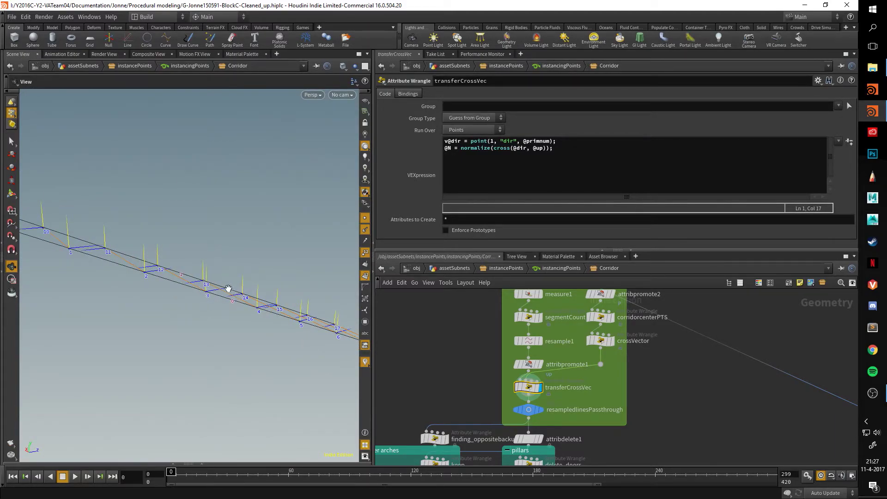
pyautogui.moveTo(228, 289); pyautogui.dragTo(202, 306)
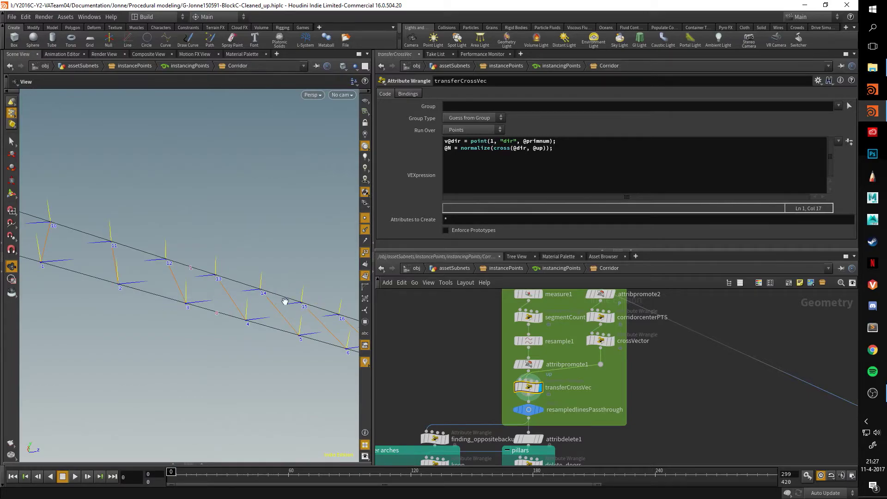
pyautogui.moveTo(263, 307); pyautogui.dragTo(119, 303, button='right')
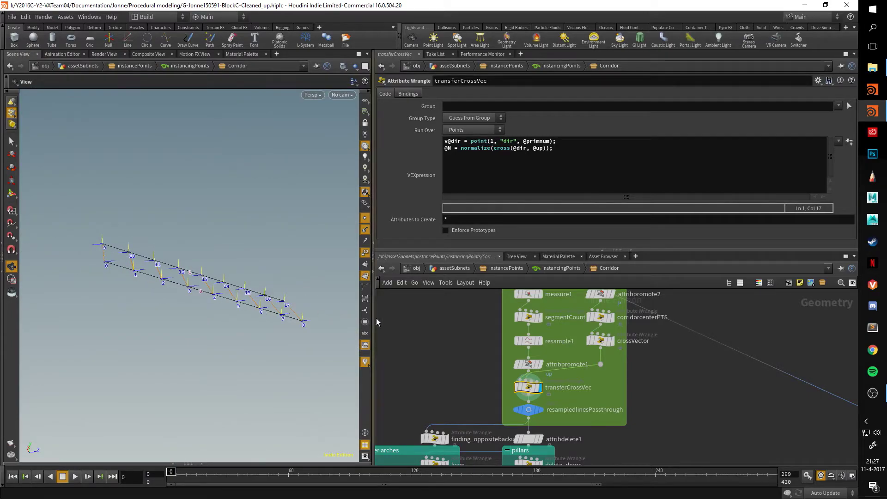
pyautogui.moveTo(238, 323); pyautogui.dragTo(188, 317)
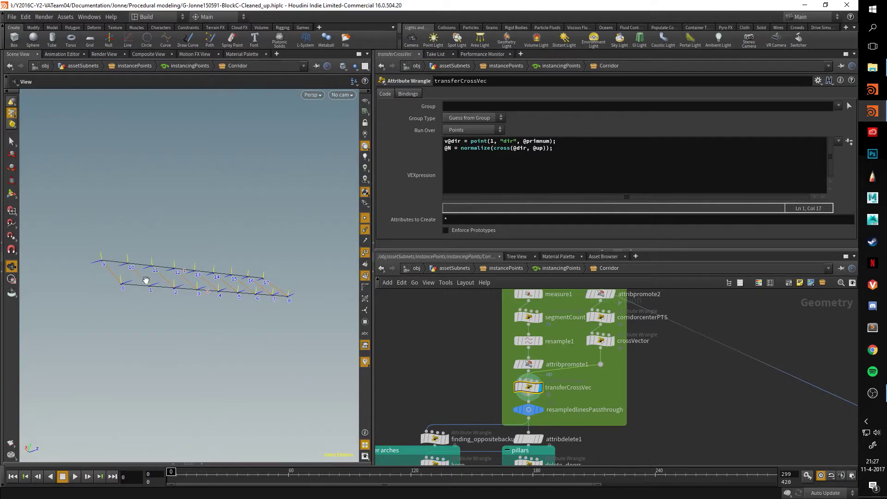
# Hide the point numbers and bring the Inner arches and pillars nodes into view
pyautogui.press('d')
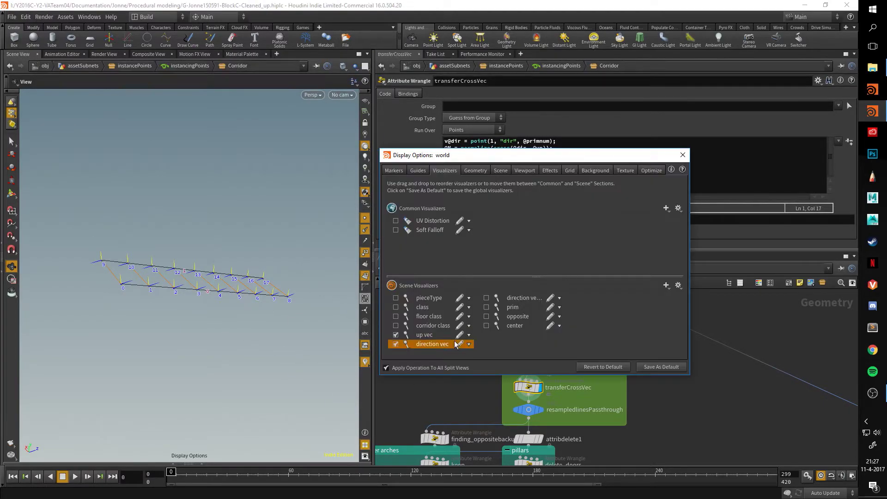
pyautogui.click(682, 155)
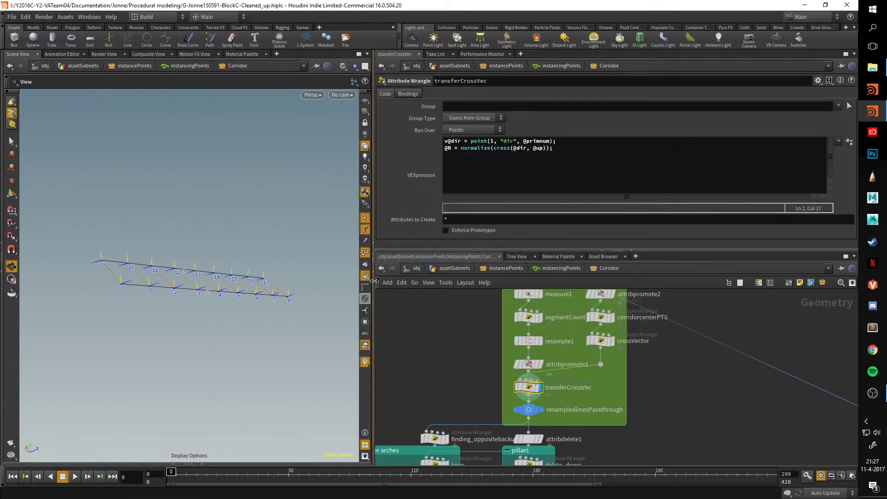
pyautogui.click(365, 253)
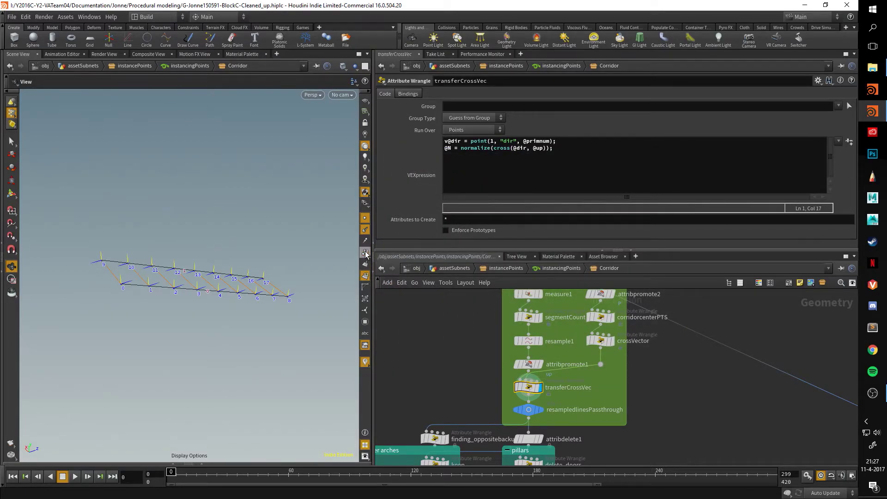
pyautogui.moveTo(542, 415); pyautogui.dragTo(558, 346, button='middle')
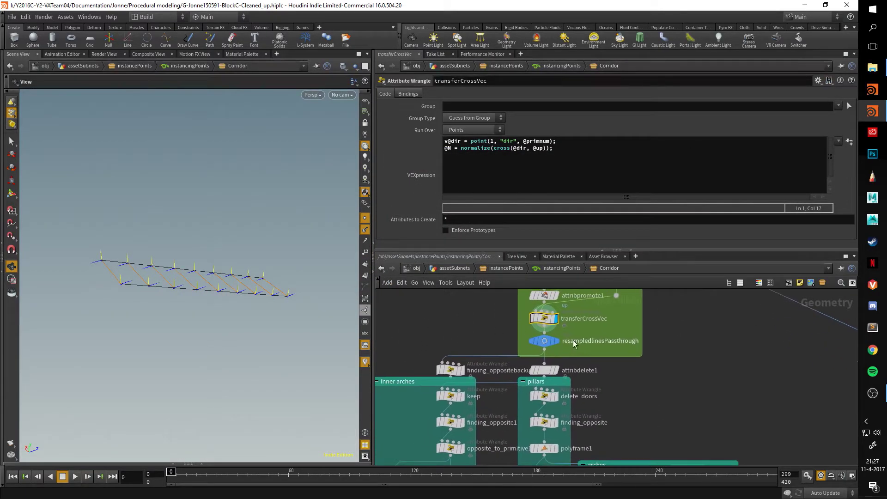
# Inspect finding_oppositebackup's code with merge2 and up_and_type in view and a larger parameter pane
pyautogui.moveTo(558, 346)
pyautogui.scroll(-3, 661, 393)
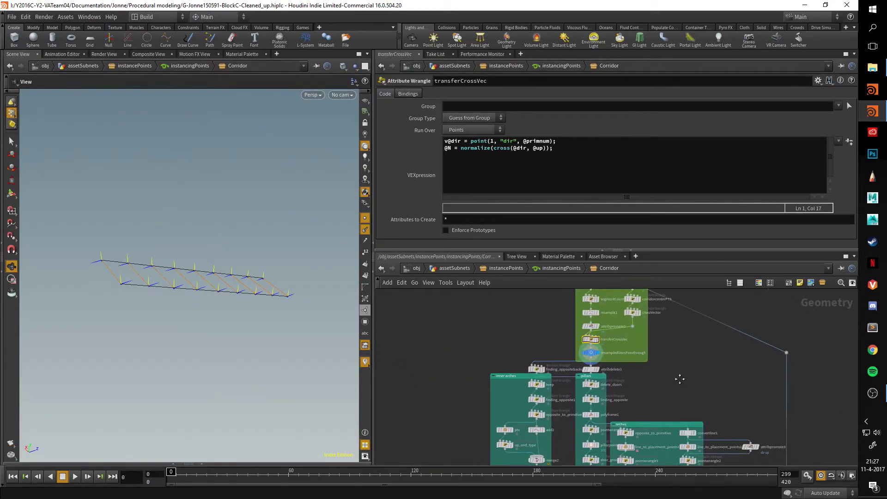
pyautogui.moveTo(674, 338); pyautogui.dragTo(693, 358, button='middle')
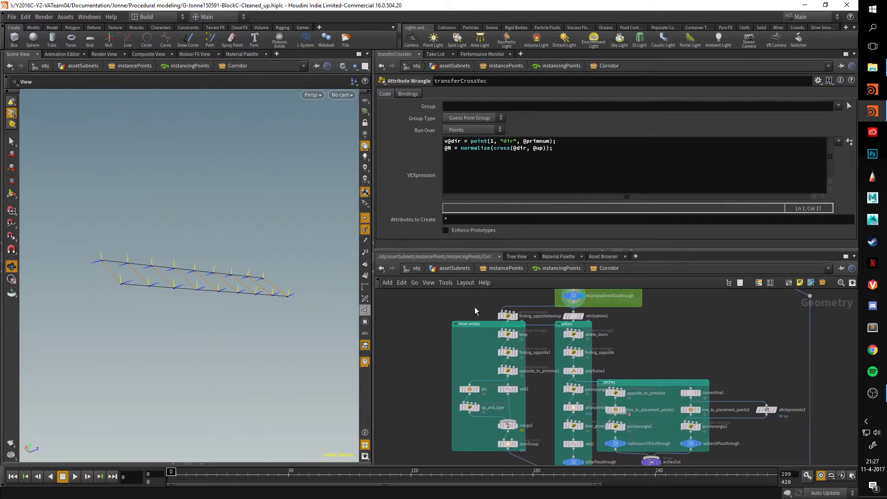
pyautogui.scroll(5, 475, 311)
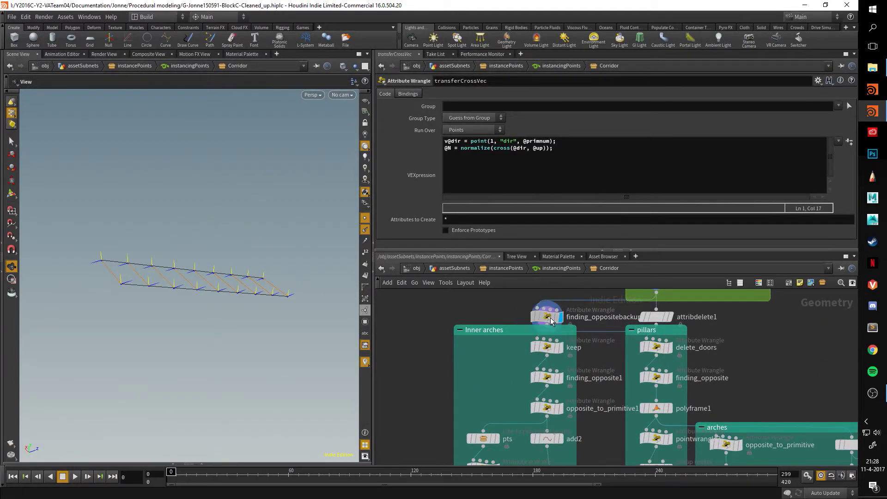
pyautogui.click(550, 321)
pyautogui.moveTo(584, 363); pyautogui.dragTo(559, 340, button='middle')
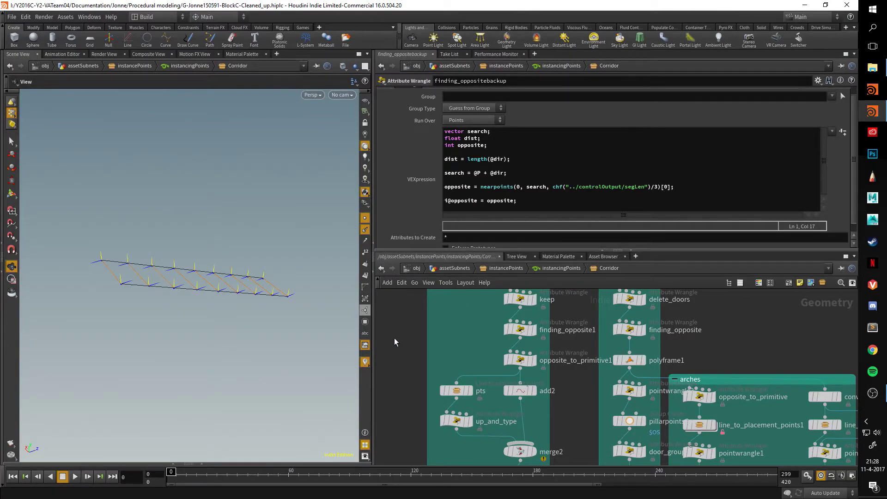
pyautogui.moveTo(397, 328); pyautogui.dragTo(401, 369, button='middle')
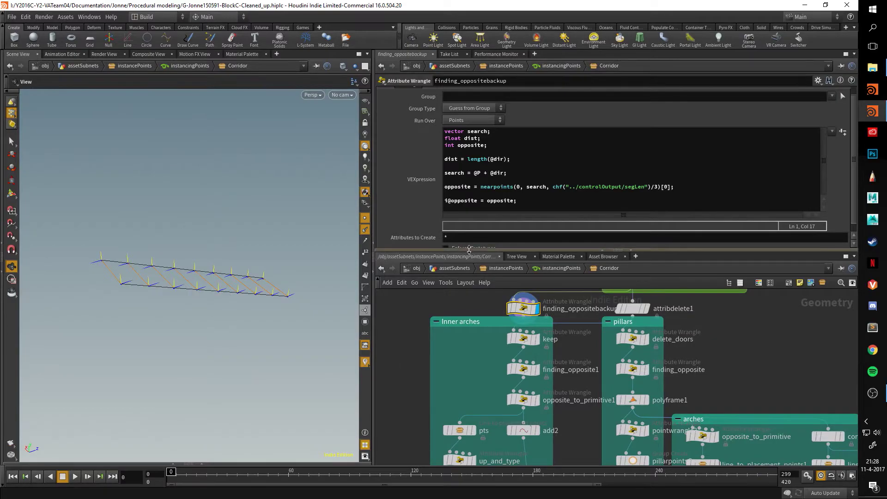
pyautogui.moveTo(469, 250); pyautogui.dragTo(469, 258)
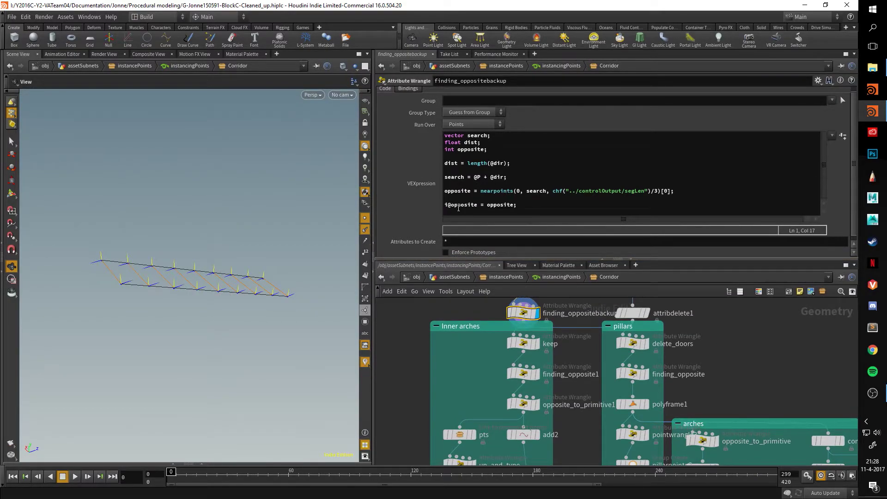
# Look down on the ladder with point numbers shown and the geometry spreadsheet open
pyautogui.moveTo(218, 277); pyautogui.dragTo(148, 178)
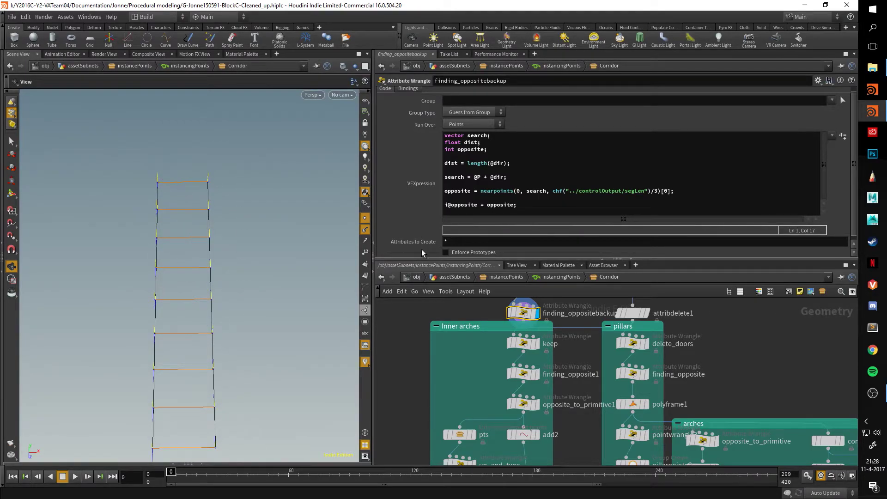
pyautogui.click(365, 252)
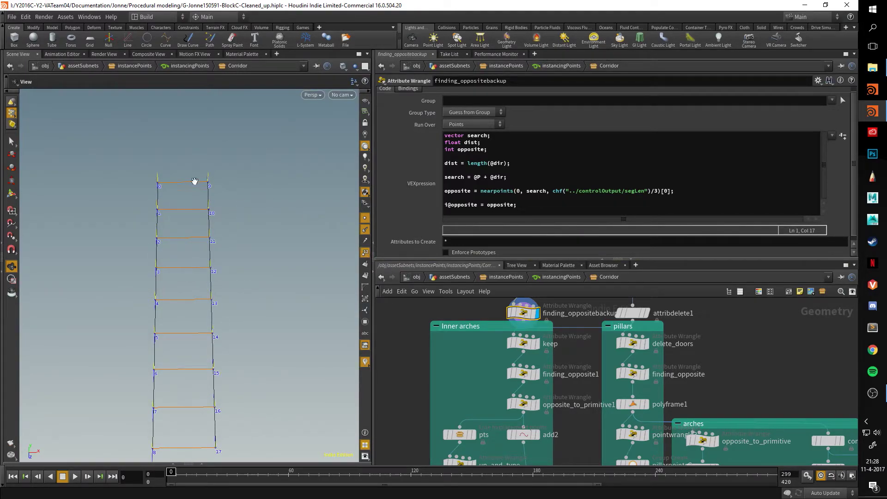
pyautogui.click(190, 463)
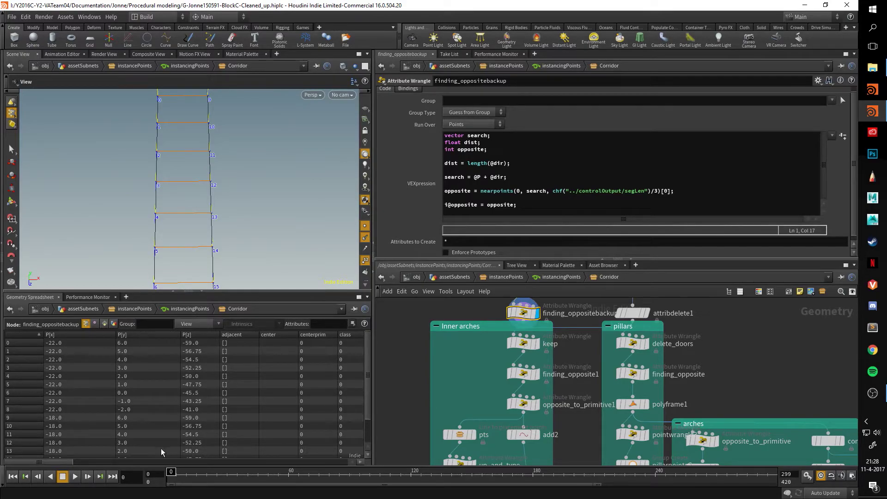
pyautogui.moveTo(65, 461); pyautogui.dragTo(120, 459)
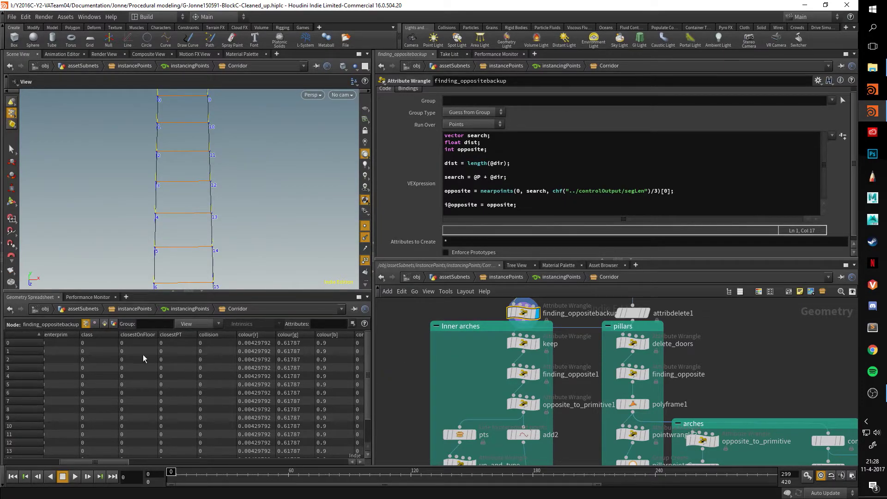
pyautogui.scroll(-4, 144, 355)
pyautogui.scroll(4, 146, 355)
# Inspect the keep node's code, leaving the four corridor line end points
pyautogui.moveTo(643, 330); pyautogui.dragTo(584, 339, button='middle')
pyautogui.moveTo(583, 339)
pyautogui.moveTo(592, 361)
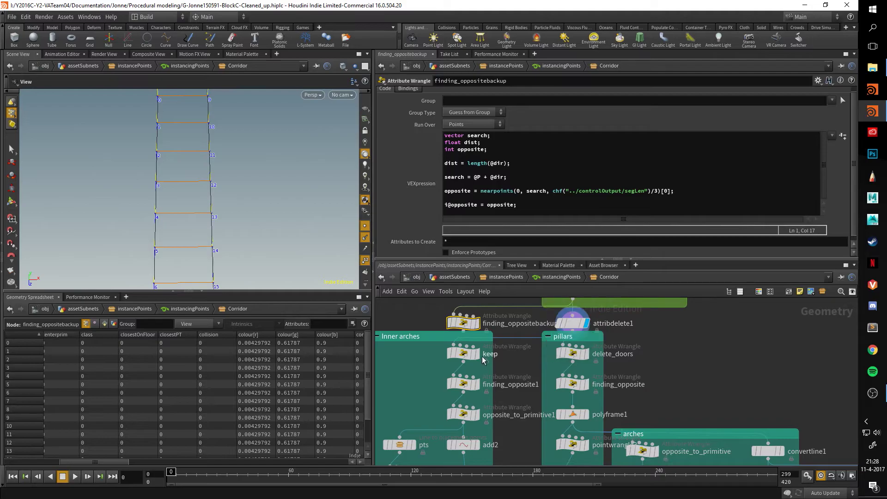
pyautogui.click(463, 353)
pyautogui.moveTo(272, 130); pyautogui.dragTo(204, 271)
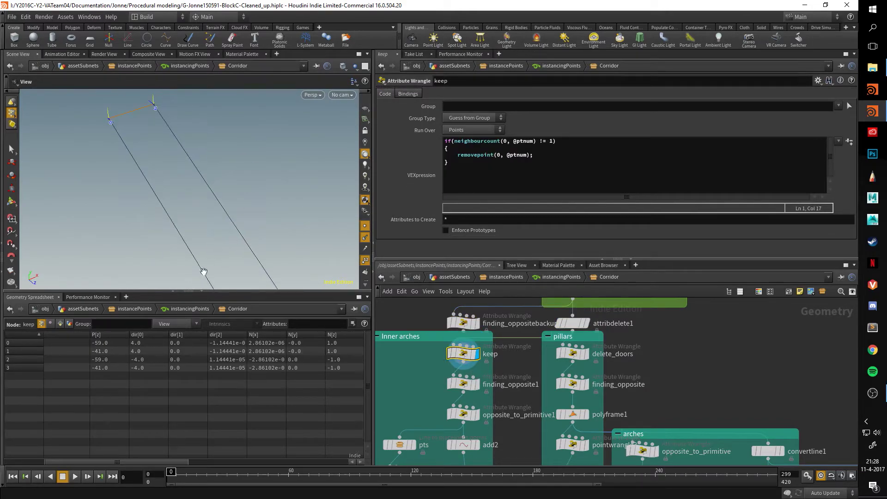
# Close the geometry spreadsheet and inspect finding_opposite1's nearpoints code storing i@opposite
pyautogui.click(204, 293)
pyautogui.moveTo(279, 299); pyautogui.dragTo(138, 258)
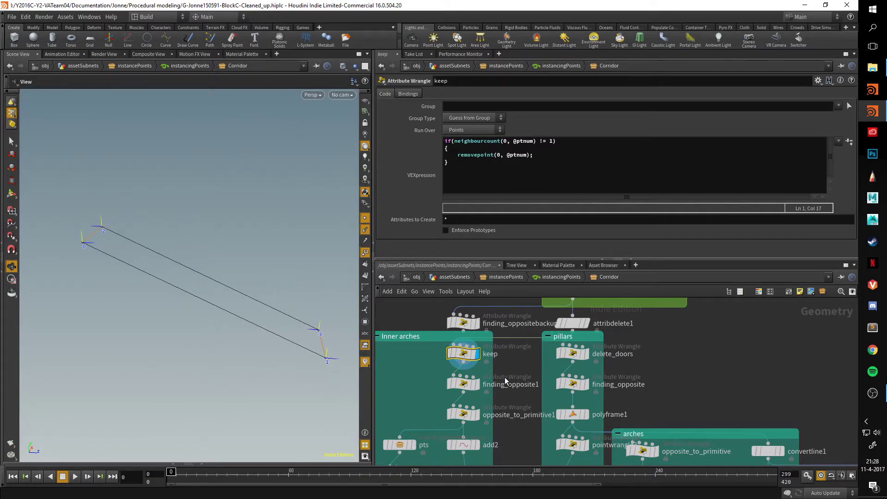
pyautogui.moveTo(506, 382); pyautogui.dragTo(530, 361, button='middle')
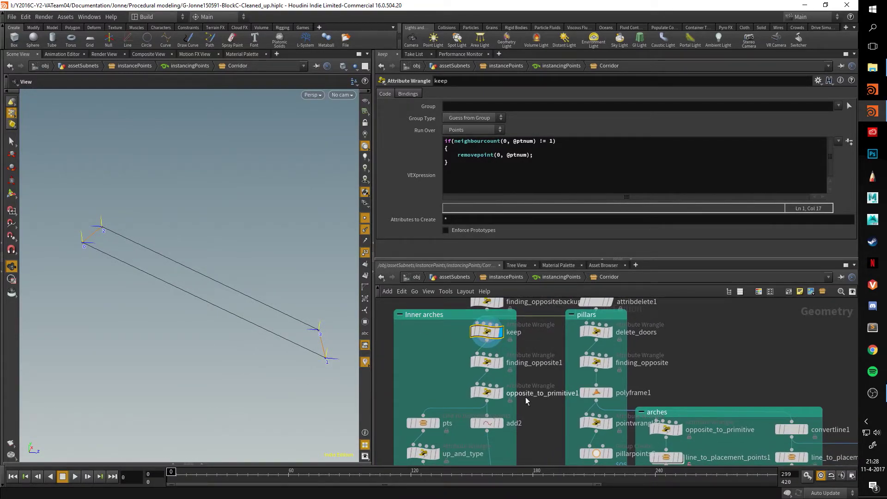
pyautogui.moveTo(527, 398); pyautogui.dragTo(530, 375, button='middle')
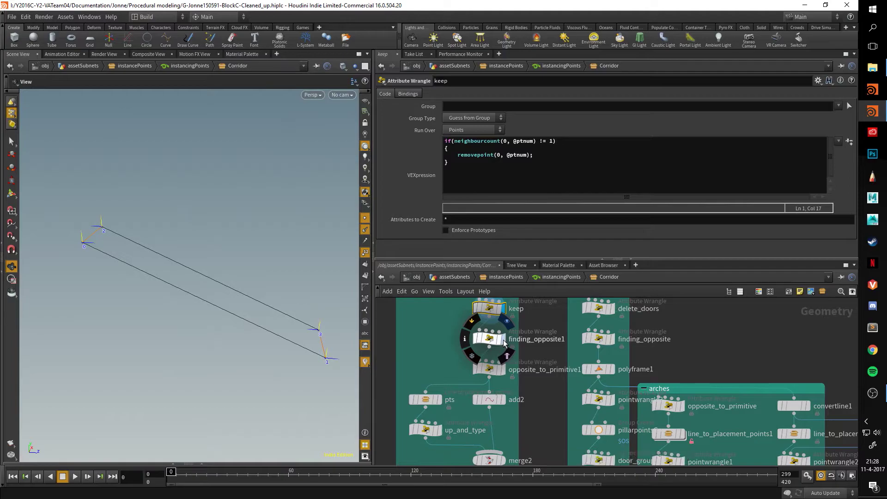
pyautogui.click(503, 342)
pyautogui.moveTo(274, 307); pyautogui.dragTo(196, 267)
pyautogui.moveTo(157, 215); pyautogui.dragTo(155, 239)
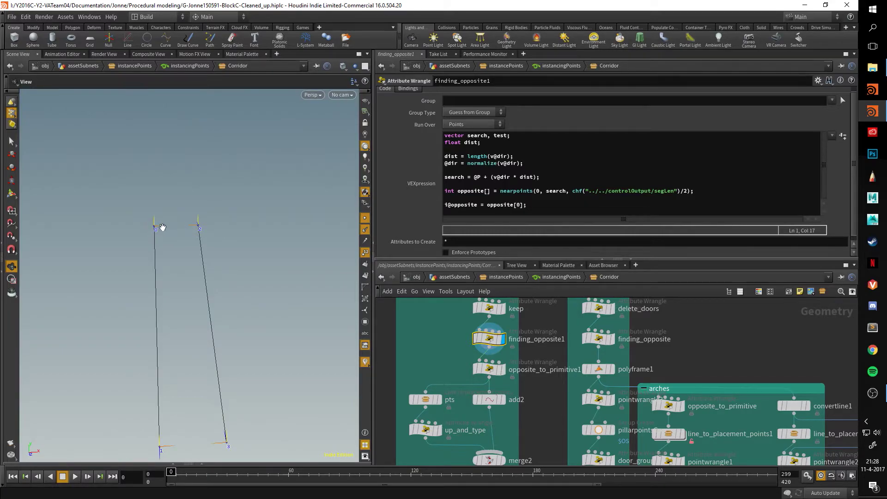
# Show a shrunken geometry spreadsheet at the 'opposite' column (2, 3, 0, 1)
pyautogui.moveTo(194, 396); pyautogui.dragTo(277, 302)
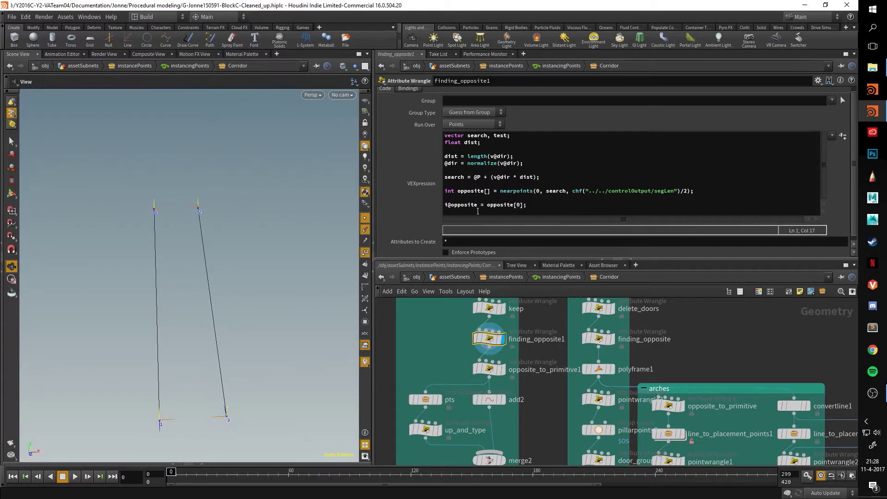
pyautogui.click(201, 463)
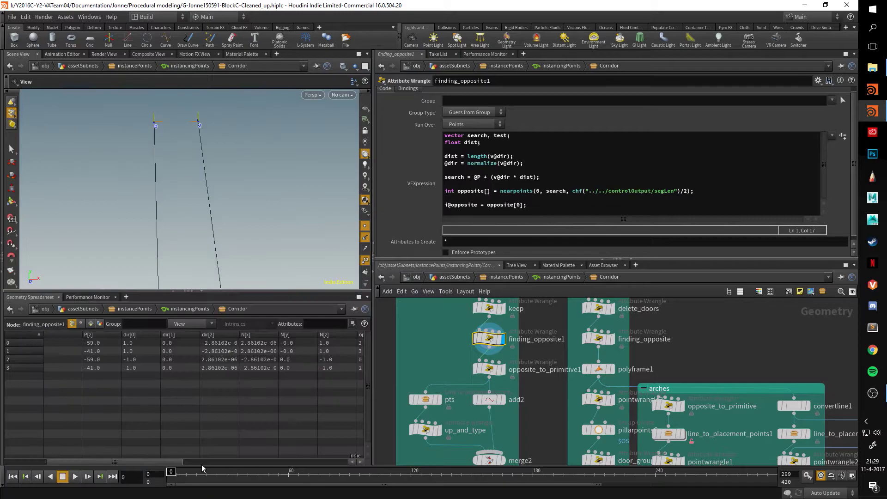
pyautogui.moveTo(166, 465); pyautogui.dragTo(242, 462)
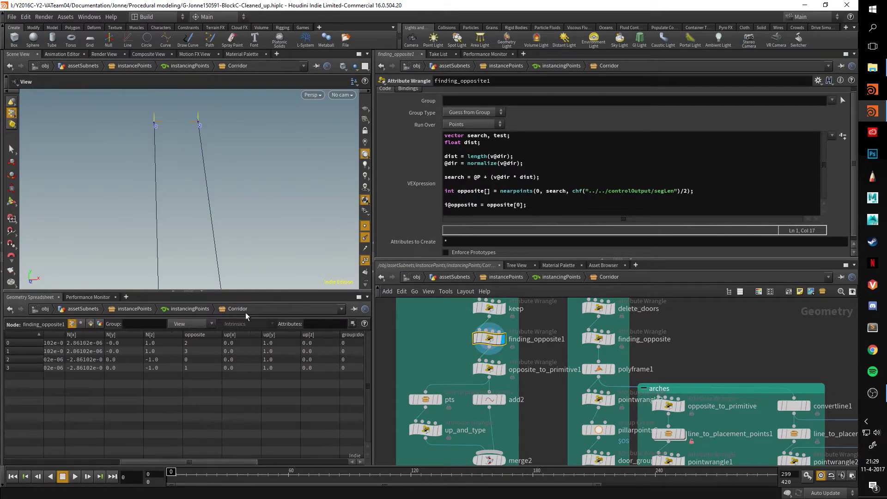
pyautogui.moveTo(256, 289); pyautogui.dragTo(257, 356)
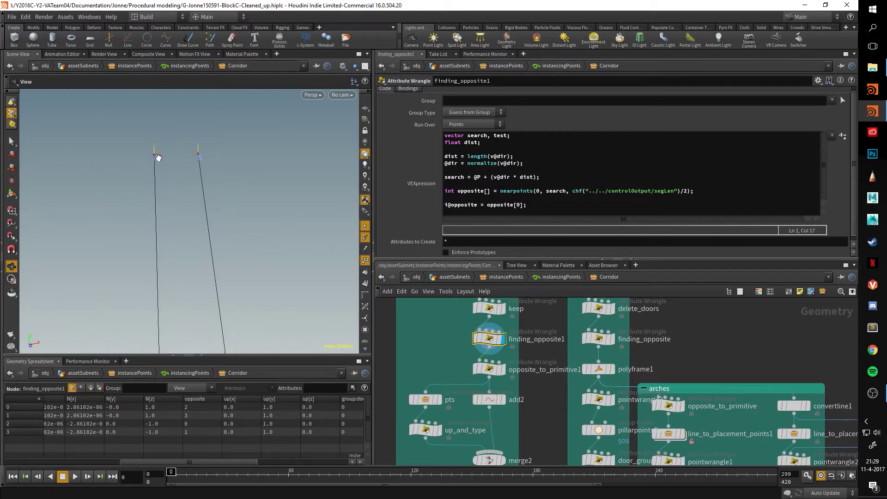
pyautogui.moveTo(201, 311); pyautogui.dragTo(214, 251, button='middle')
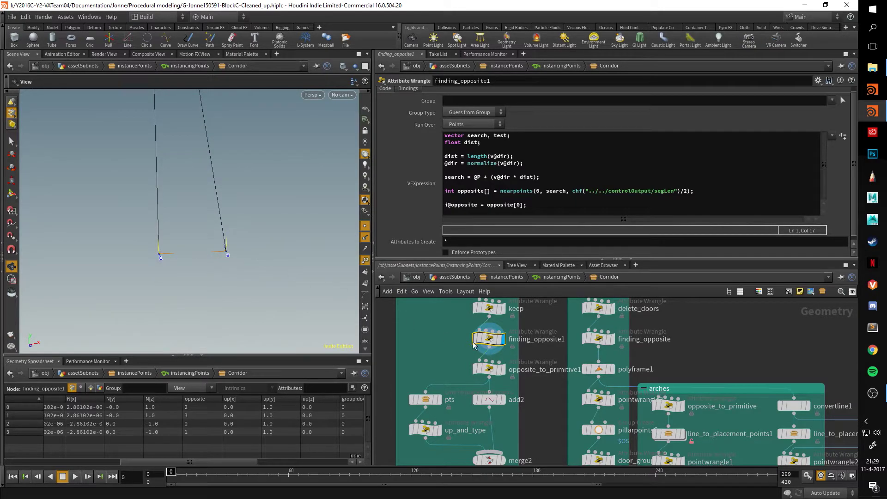
pyautogui.scroll(-3, 547, 367)
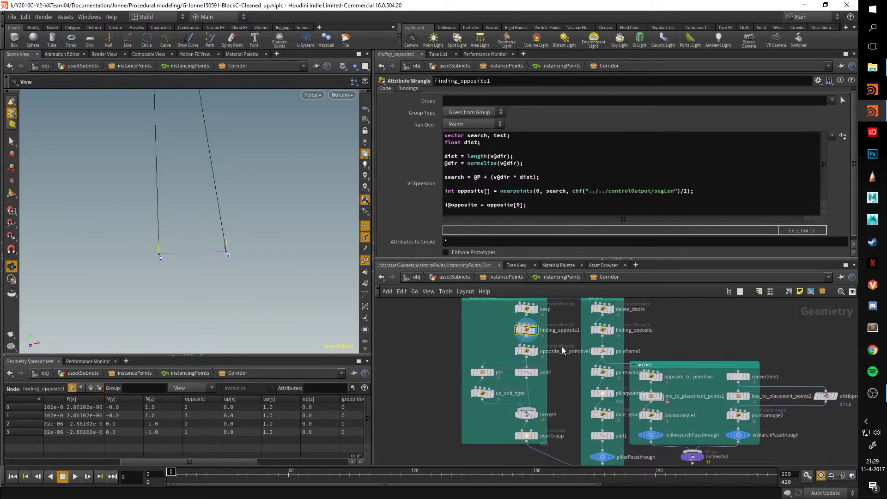
# Display the opposite_to_primitive1 result, then the pts node's points
pyautogui.click(534, 351)
pyautogui.moveTo(287, 267); pyautogui.dragTo(179, 188)
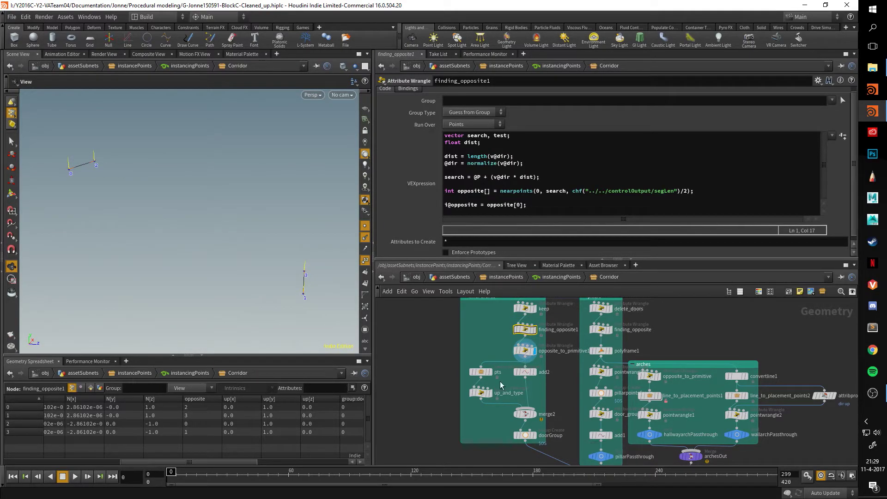
pyautogui.click(492, 373)
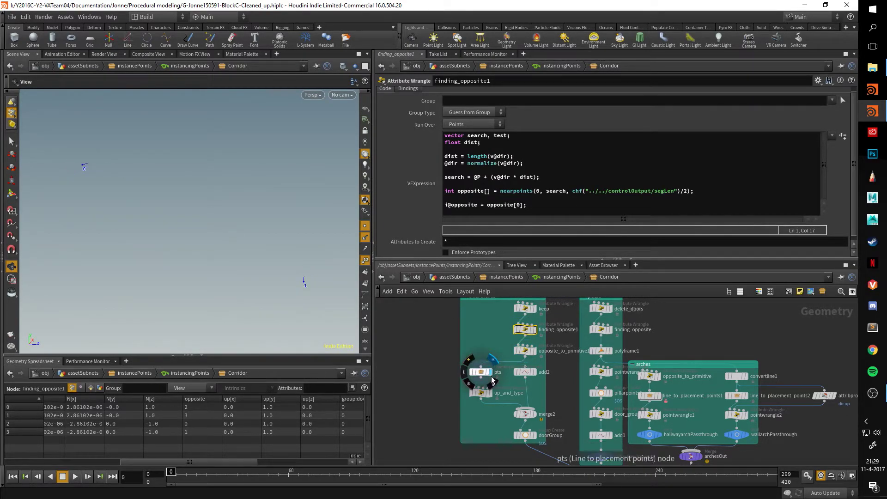
# Display doorGroup's six points, close the spreadsheet, and bring the pillars nodes into view
pyautogui.click(533, 435)
pyautogui.moveTo(327, 321); pyautogui.dragTo(198, 262)
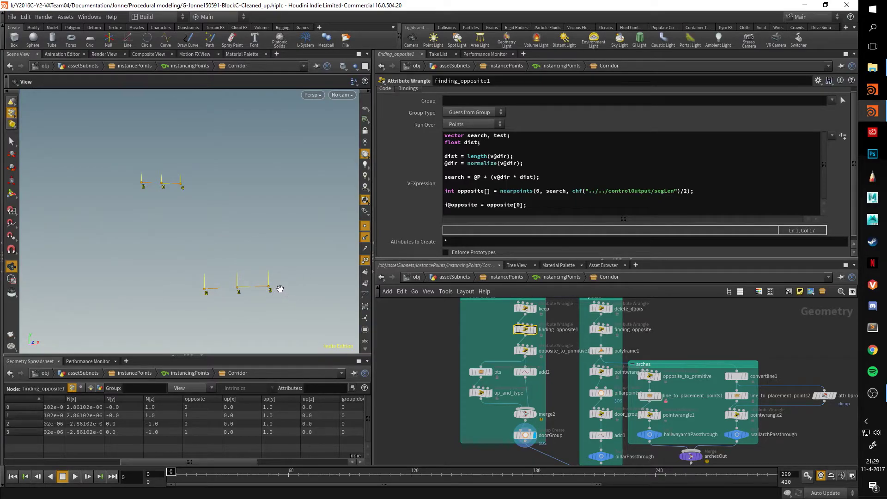
pyautogui.click(200, 356)
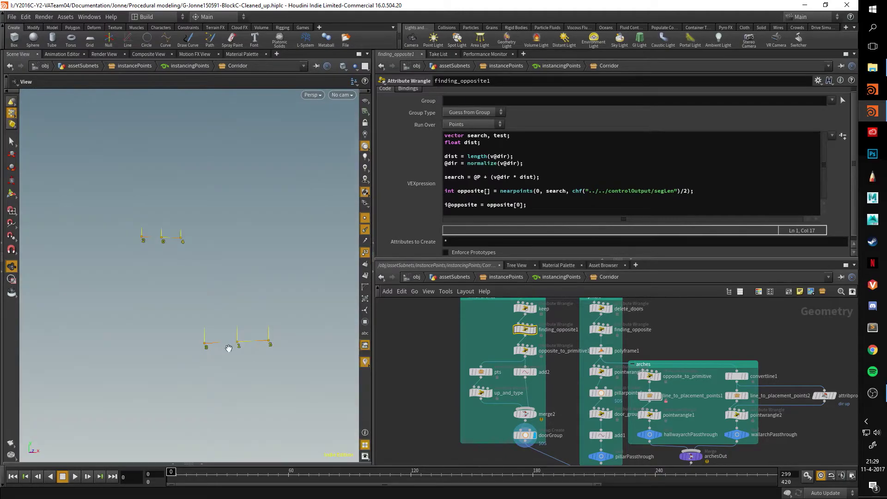
pyautogui.moveTo(562, 384); pyautogui.dragTo(483, 399, button='middle')
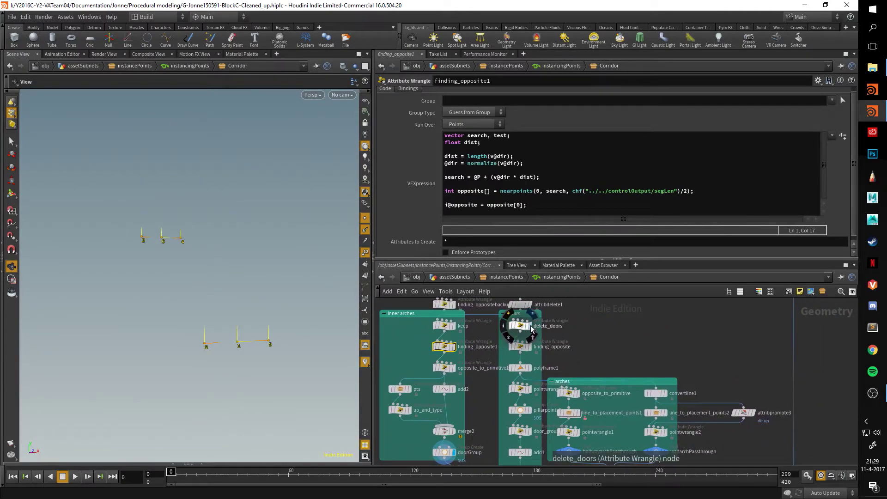
# Display delete_doors, then finding_opposite, then polyframe1 in the 3D view
pyautogui.click(530, 327)
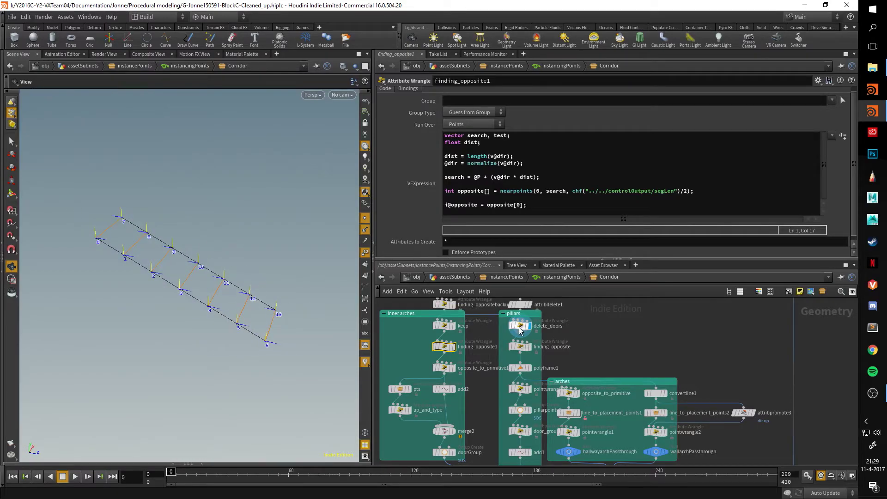
pyautogui.moveTo(519, 328)
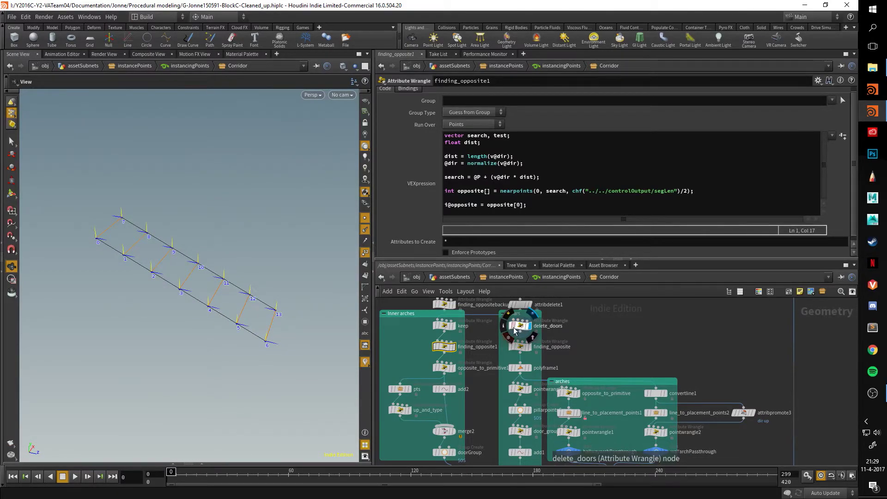
pyautogui.click(530, 348)
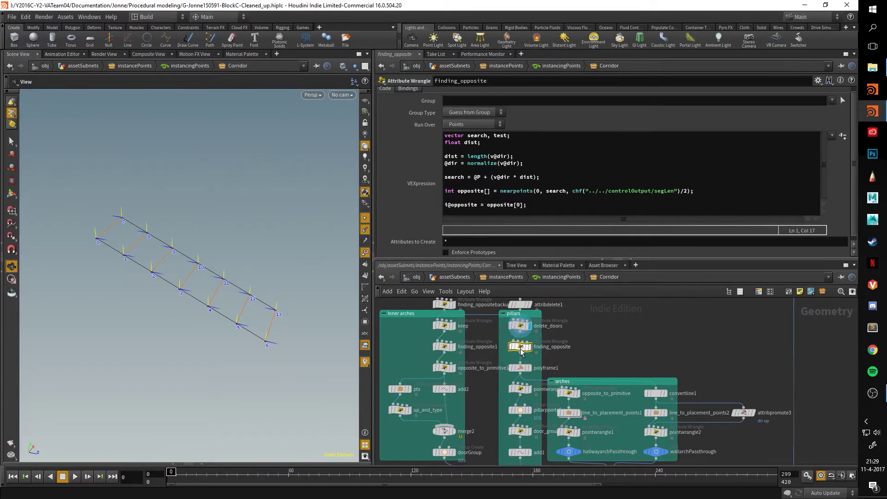
pyautogui.click(531, 347)
pyautogui.scroll(-2, 532, 342)
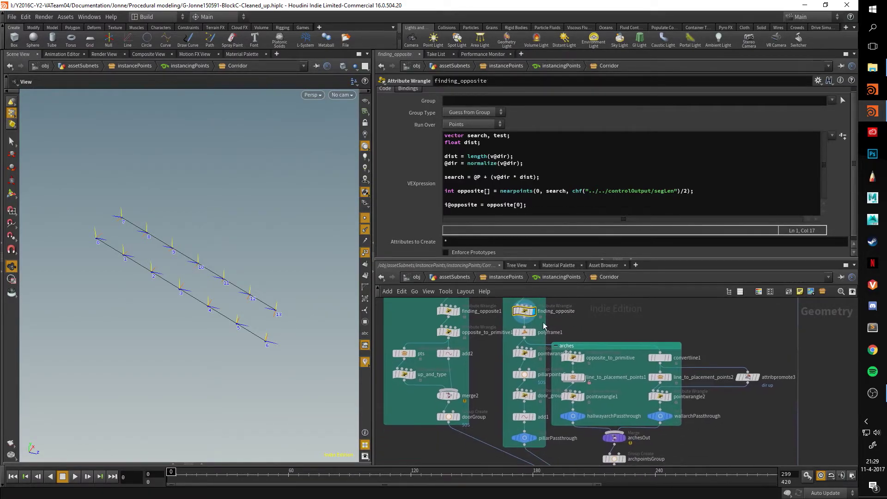
pyautogui.click(534, 333)
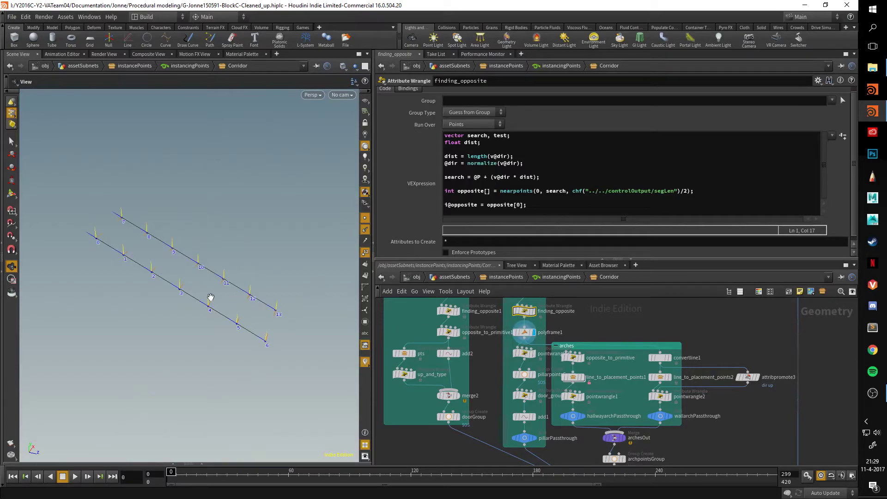
pyautogui.moveTo(210, 296); pyautogui.dragTo(227, 291)
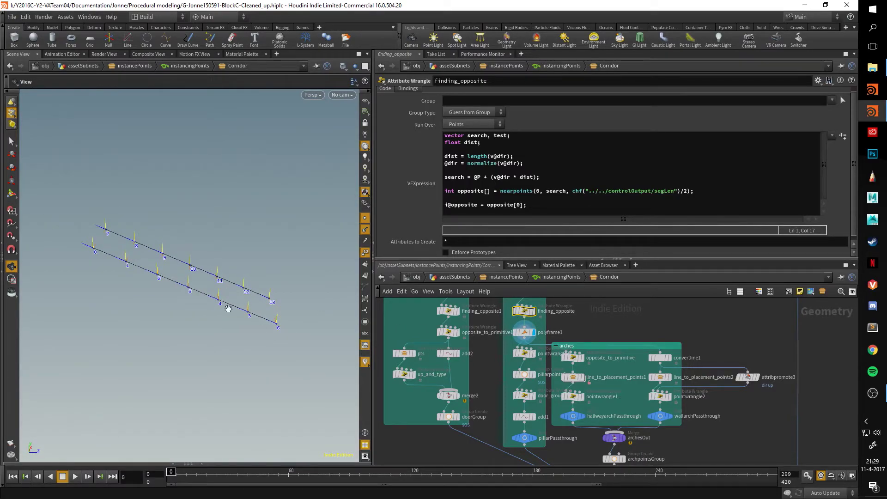
# Inspect pointwrangle3's code and highlight its "place_pllr_first_corrd_large" type string
pyautogui.click(524, 354)
pyautogui.moveTo(599, 312); pyautogui.dragTo(607, 290, button='middle')
pyautogui.moveTo(582, 144); pyautogui.dragTo(450, 134)
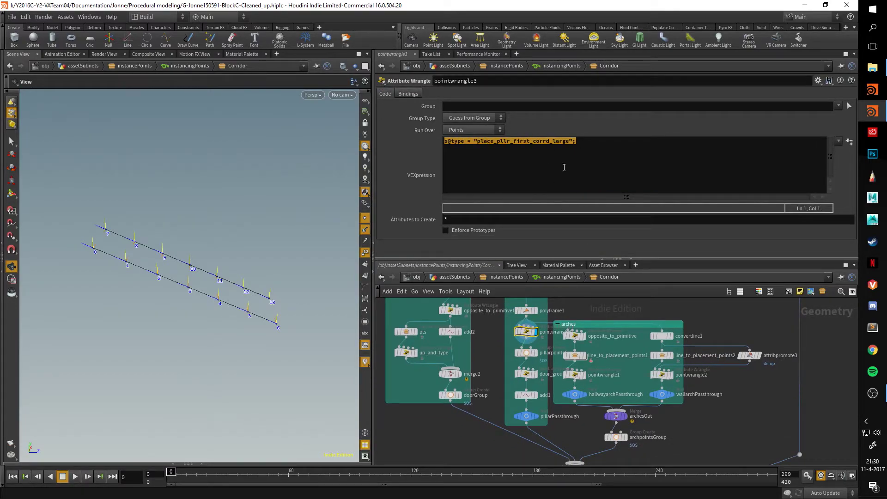
pyautogui.click(407, 353)
pyautogui.moveTo(571, 156); pyautogui.dragTo(436, 154)
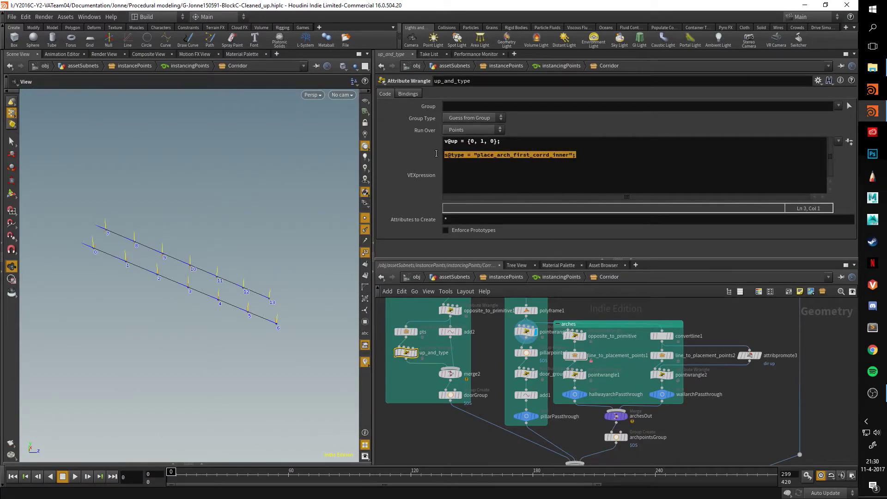
pyautogui.click(514, 155)
pyautogui.scroll(-2, 486, 342)
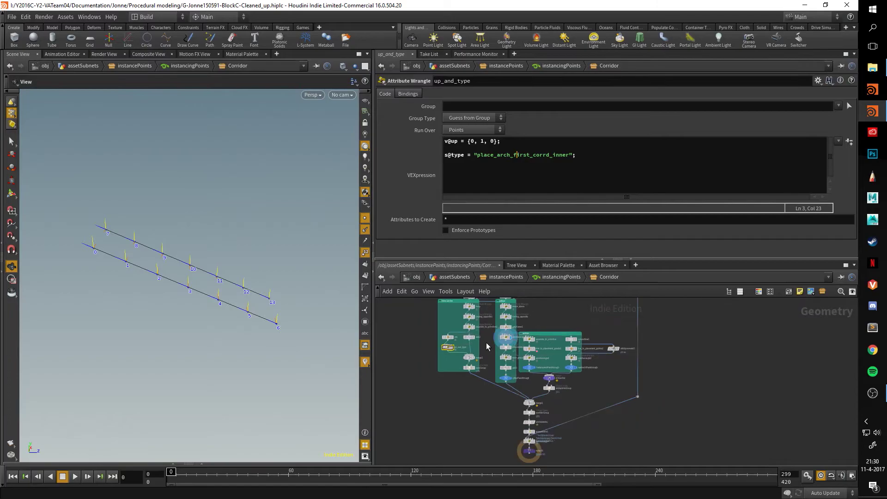
pyautogui.moveTo(486, 343); pyautogui.dragTo(471, 389, button='middle')
pyautogui.scroll(3, 466, 385)
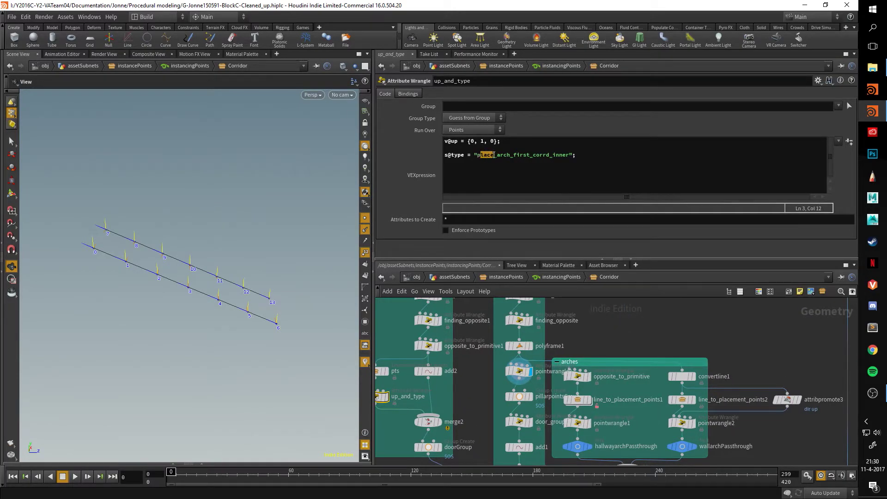
pyautogui.moveTo(511, 155); pyautogui.dragTo(500, 155)
pyautogui.click(515, 155)
pyautogui.moveTo(553, 155); pyautogui.dragTo(567, 157)
pyautogui.click(560, 156)
pyautogui.moveTo(587, 329); pyautogui.dragTo(573, 353, button='middle')
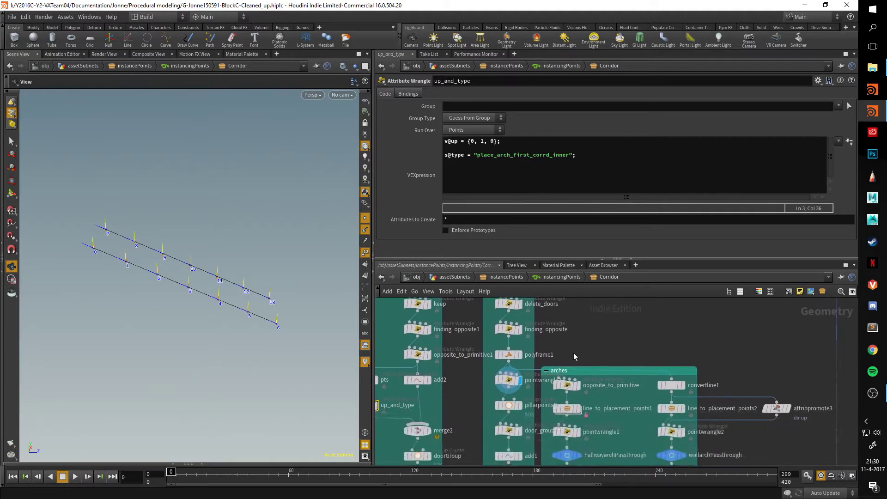
pyautogui.click(508, 379)
pyautogui.moveTo(294, 288); pyautogui.dragTo(401, 238)
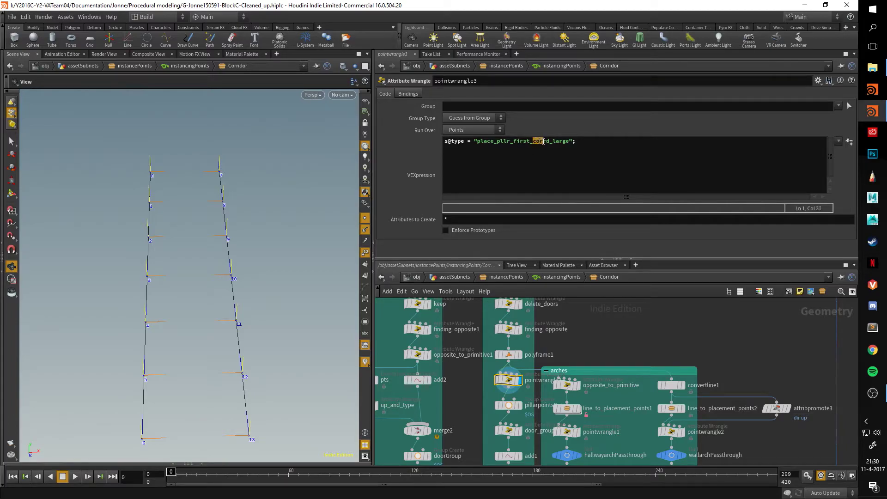
# Display pillarpointsGroup, then door_group, and inspect door_group's up-vector code
pyautogui.click(558, 141)
pyautogui.moveTo(620, 324); pyautogui.dragTo(625, 260, button='middle')
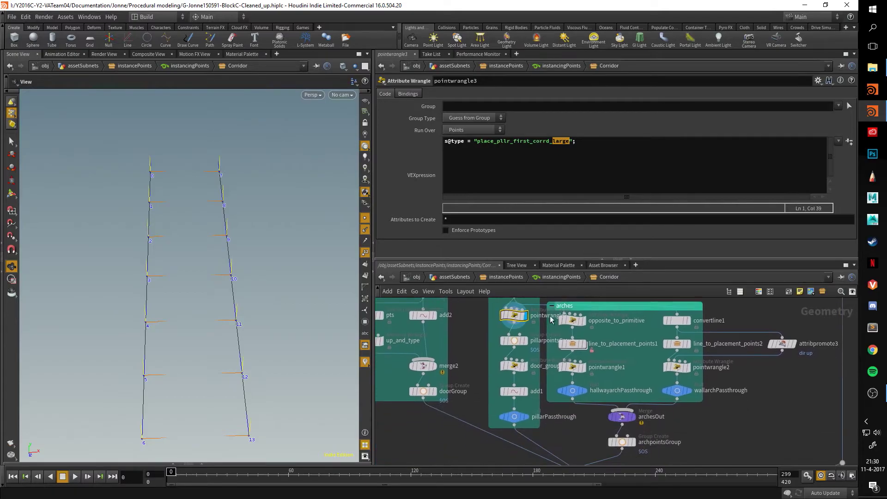
pyautogui.click(519, 405)
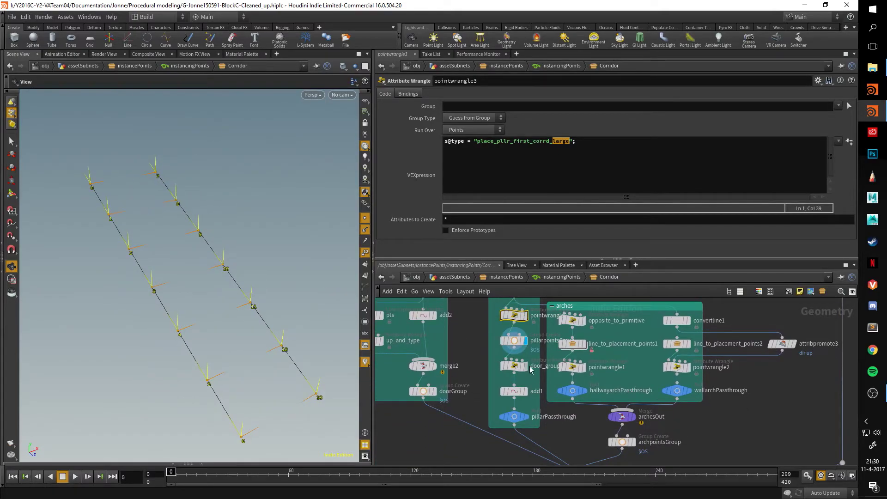
pyautogui.click(525, 365)
pyautogui.click(514, 366)
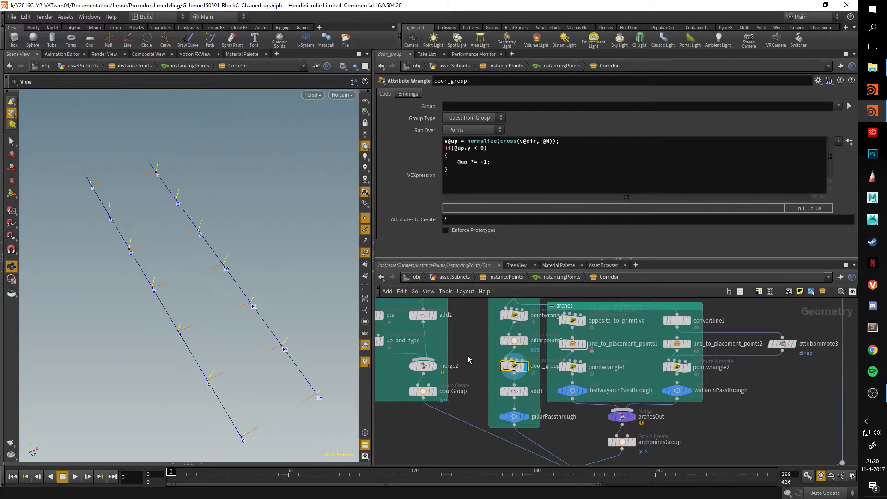
pyautogui.scroll(3, 467, 356)
pyautogui.scroll(-3, 522, 375)
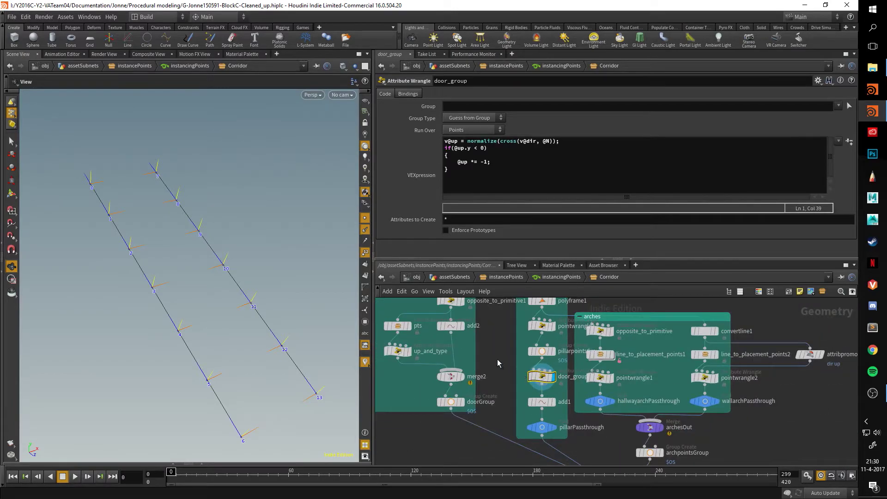
pyautogui.scroll(-2, 497, 359)
pyautogui.keyDown('alt'); pyautogui.moveTo(295, 295); pyautogui.dragTo(257, 329); pyautogui.keyUp('alt')
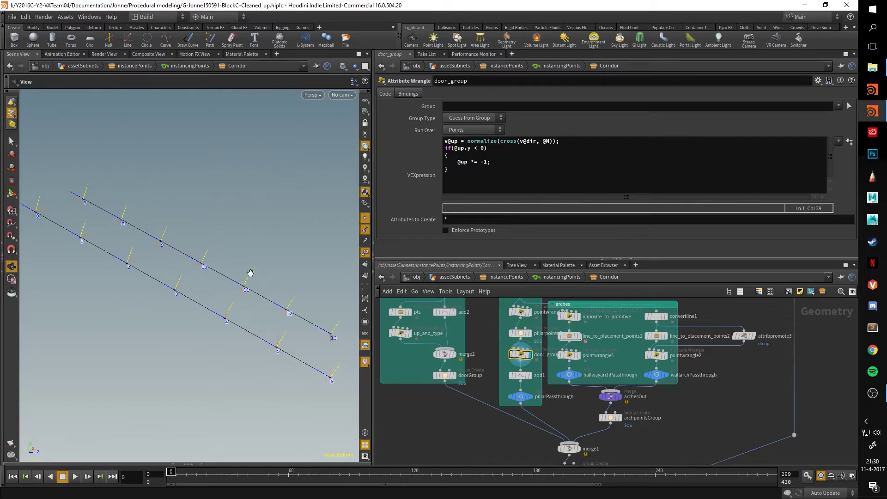
# Display the add1 output, then pillarPassthrough
pyautogui.click(529, 375)
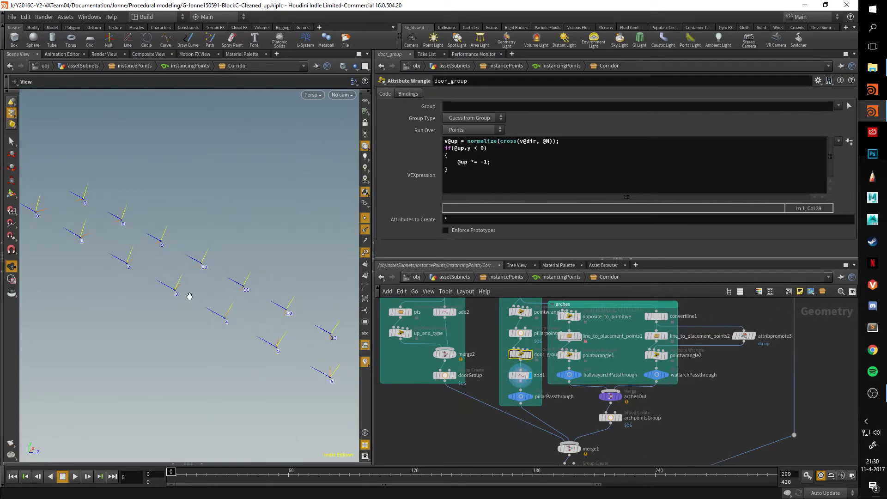
pyautogui.click(532, 398)
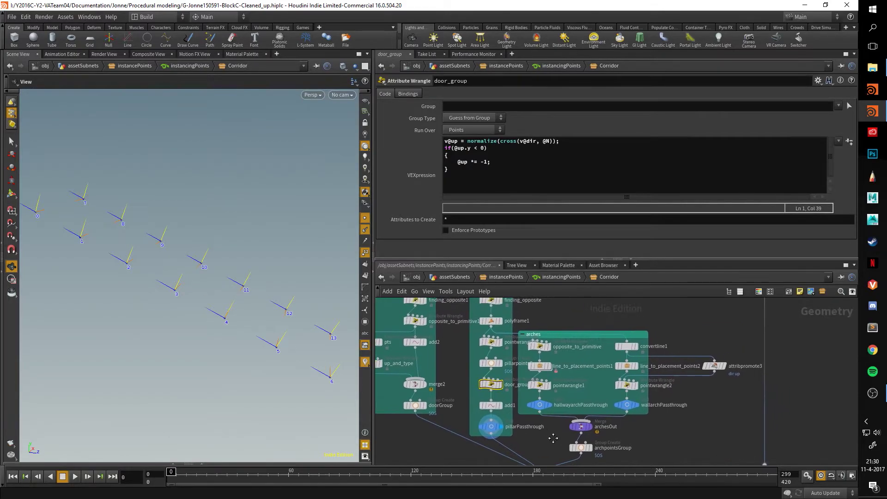
pyautogui.scroll(3, 546, 357)
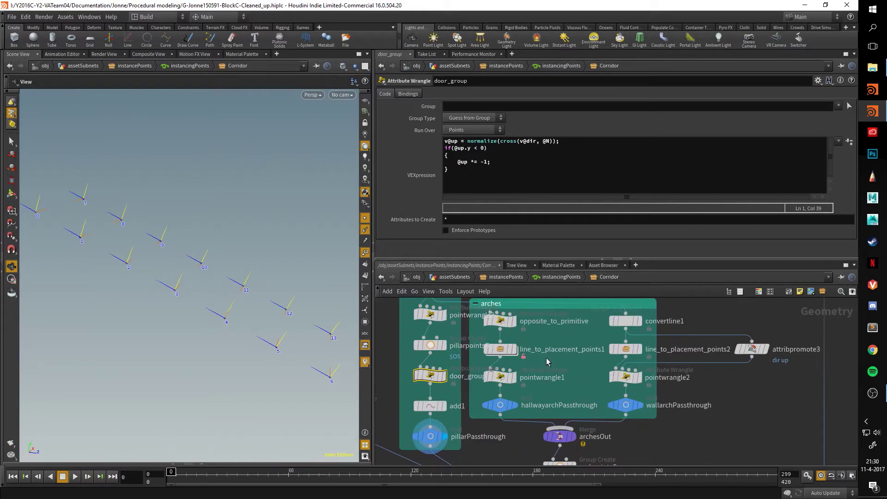
# Compare opposite_to_primitive and convertline1 outputs and inspect opposite_to_primitive's code
pyautogui.click(514, 321)
pyautogui.moveTo(281, 311); pyautogui.dragTo(218, 319)
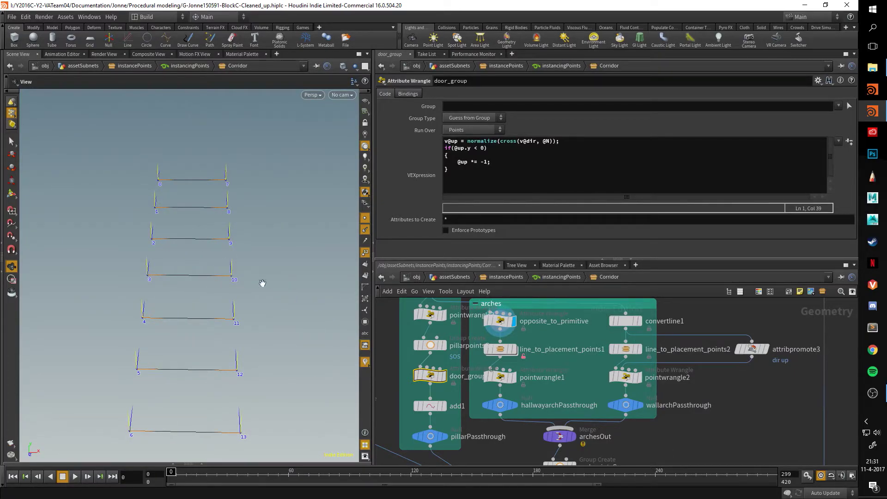
pyautogui.click(638, 320)
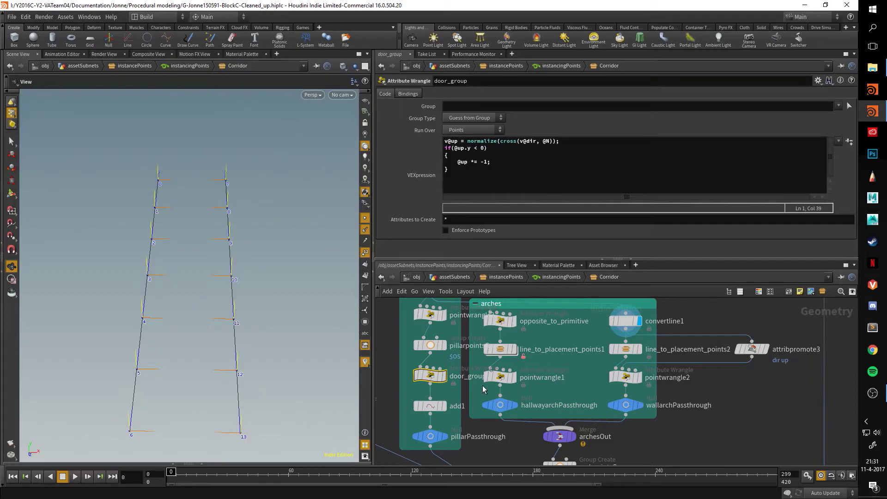
pyautogui.click(512, 321)
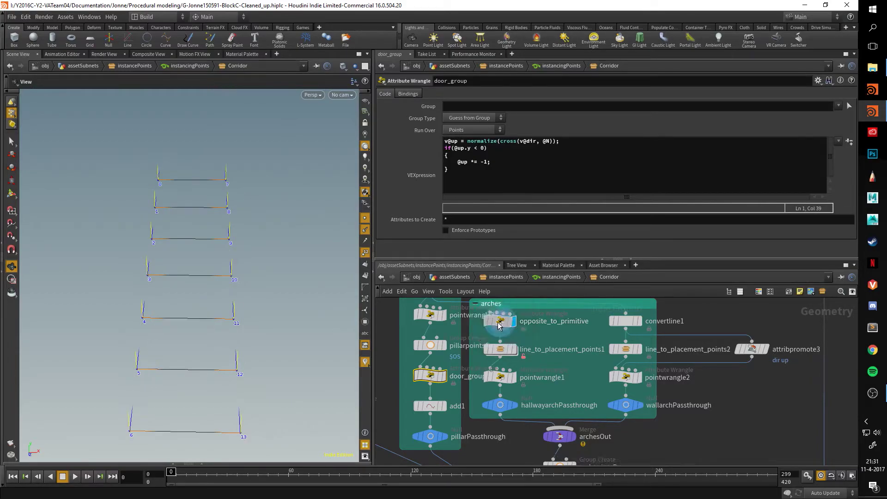
pyautogui.click(499, 320)
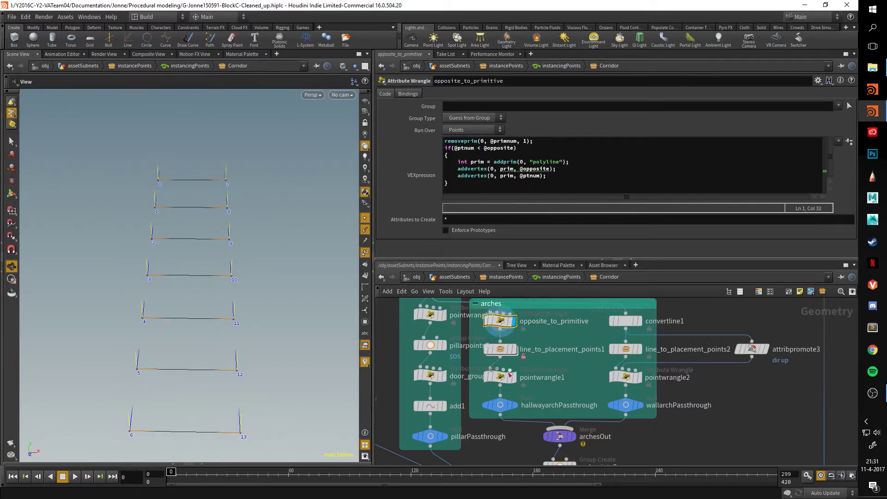
# Display line_to_placement_points1's numbered placement points and view its parameters
pyautogui.click(514, 349)
pyautogui.click(505, 354)
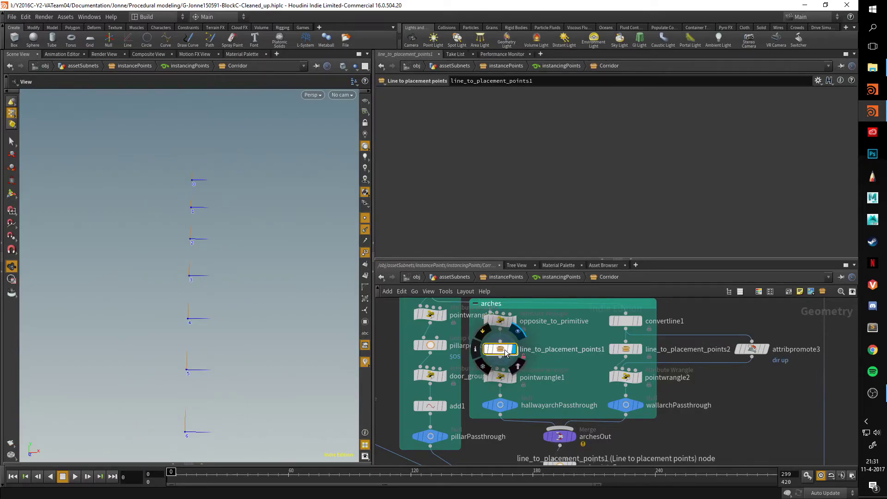
pyautogui.moveTo(217, 277)
pyautogui.mouseDown()
pyautogui.moveTo(297, 277)
pyautogui.moveTo(232, 277)
pyautogui.mouseUp()
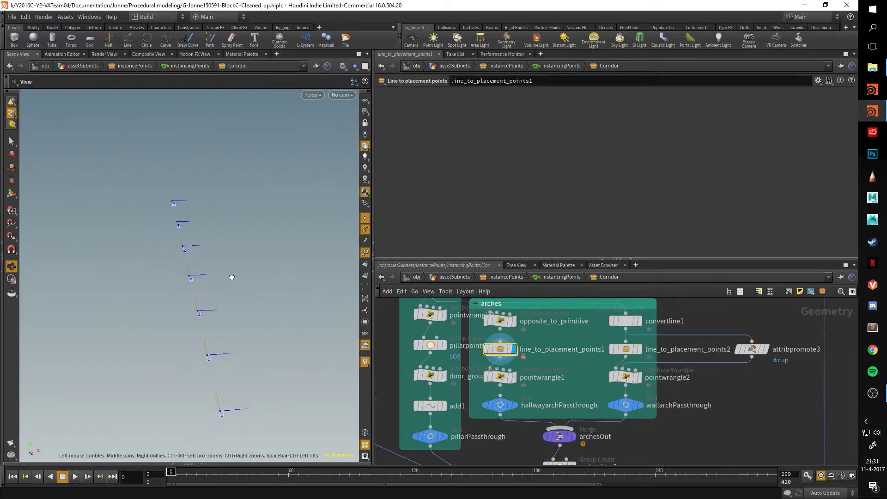
# Inside line_to_placement_points1, inspect convertline1 with primitive numbers, attribpromote1, normalsAndPscale and centrePoints
pyautogui.doubleClick(501, 350)
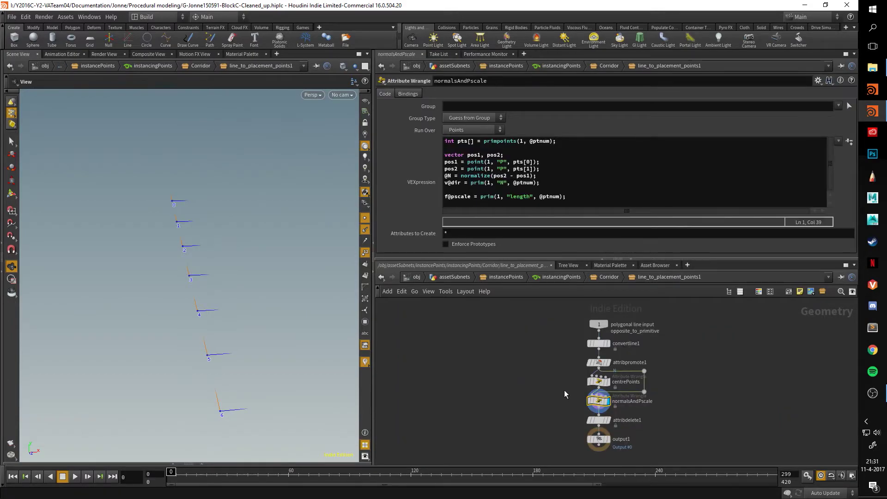
pyautogui.scroll(2, 564, 394)
pyautogui.click(556, 306)
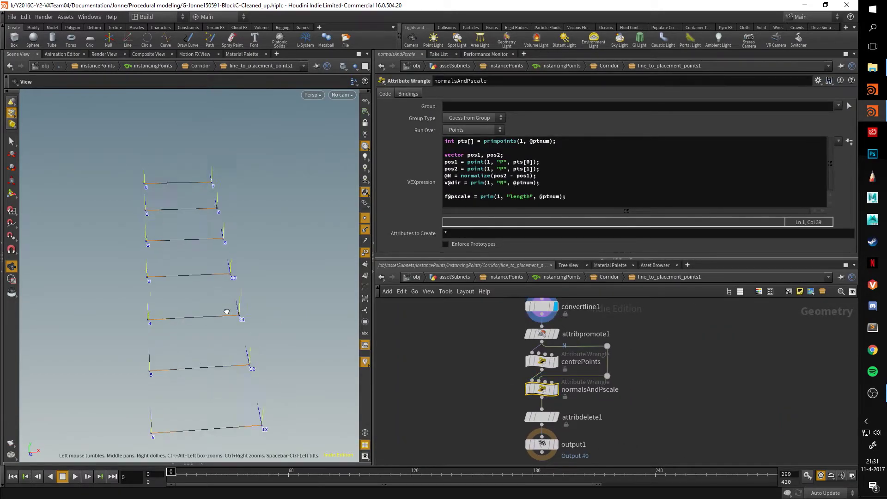
pyautogui.click(365, 276)
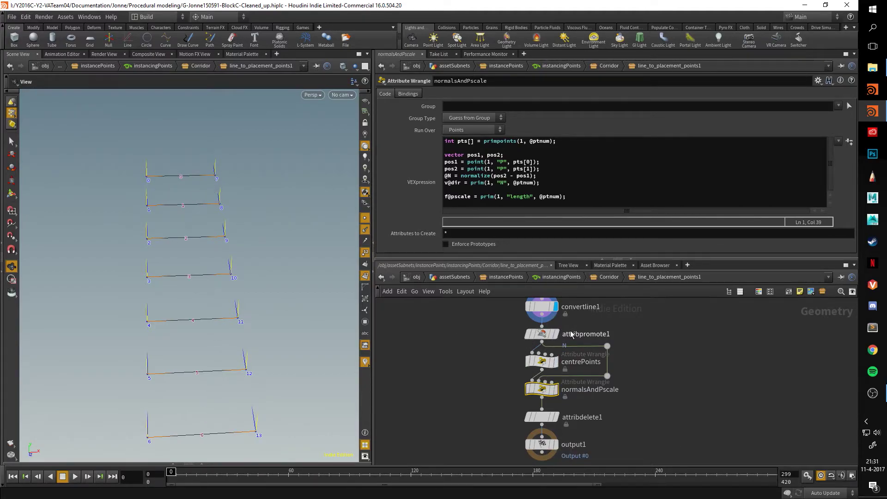
pyautogui.click(542, 333)
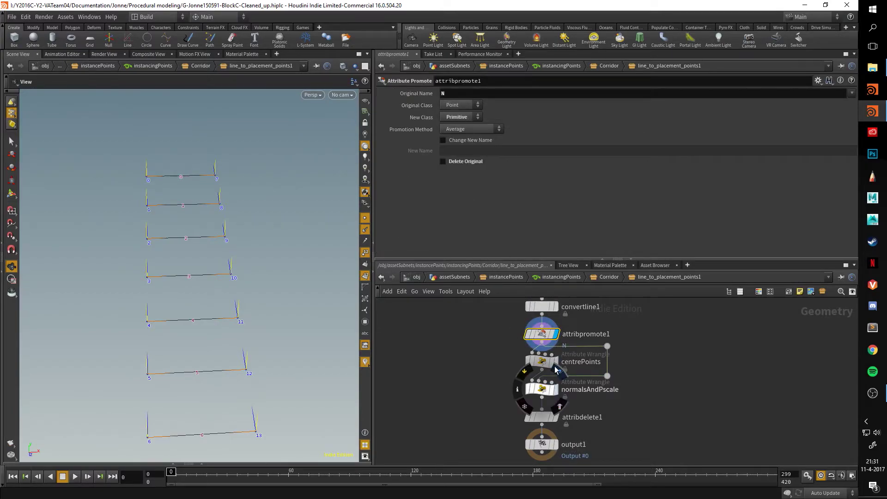
pyautogui.click(550, 390)
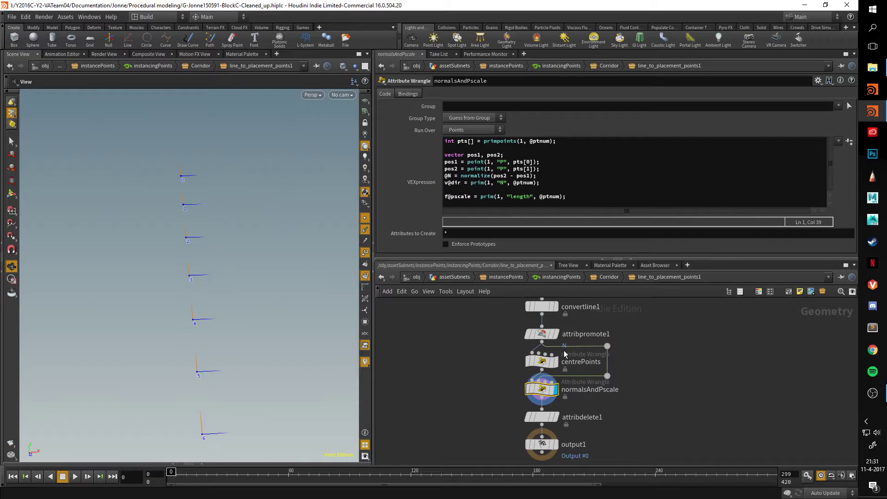
pyautogui.click(552, 361)
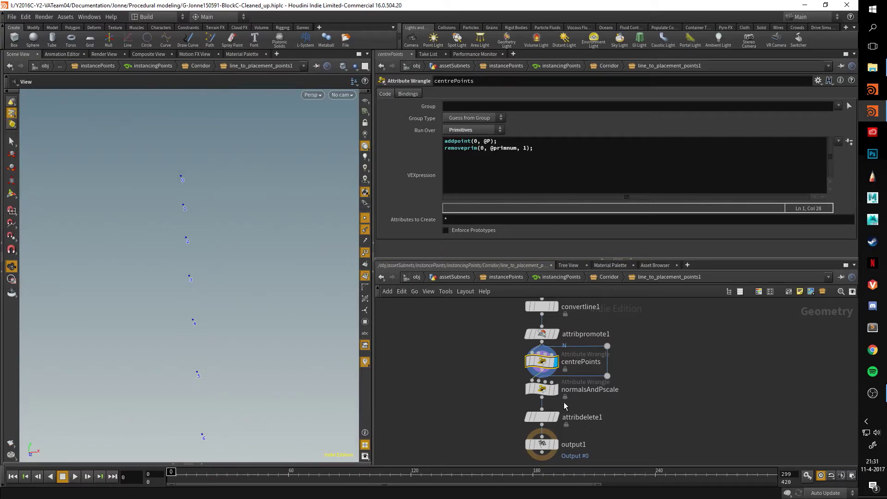
pyautogui.click(546, 391)
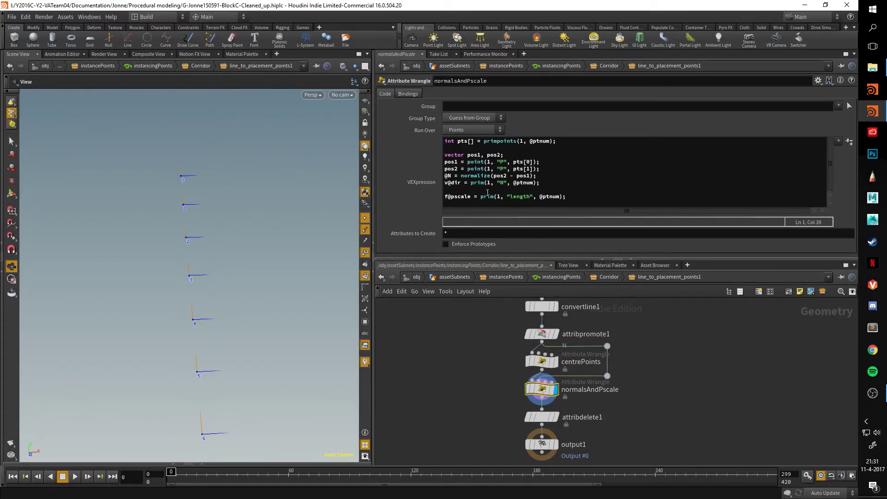
pyautogui.moveTo(275, 320); pyautogui.dragTo(303, 310)
# Set attribdelete1 to delete the length primitive attribute, then return to the Corridor network
pyautogui.moveTo(503, 416); pyautogui.dragTo(495, 367, button='middle')
pyautogui.click(539, 371)
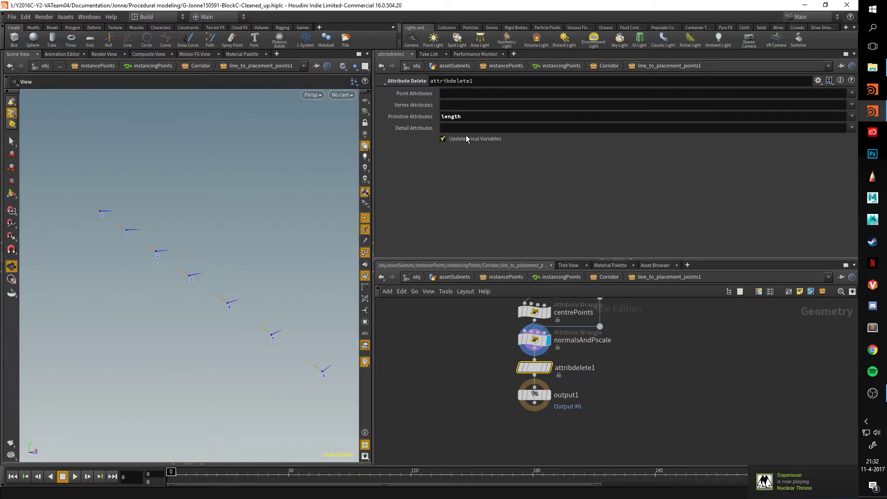
pyautogui.press('Return')
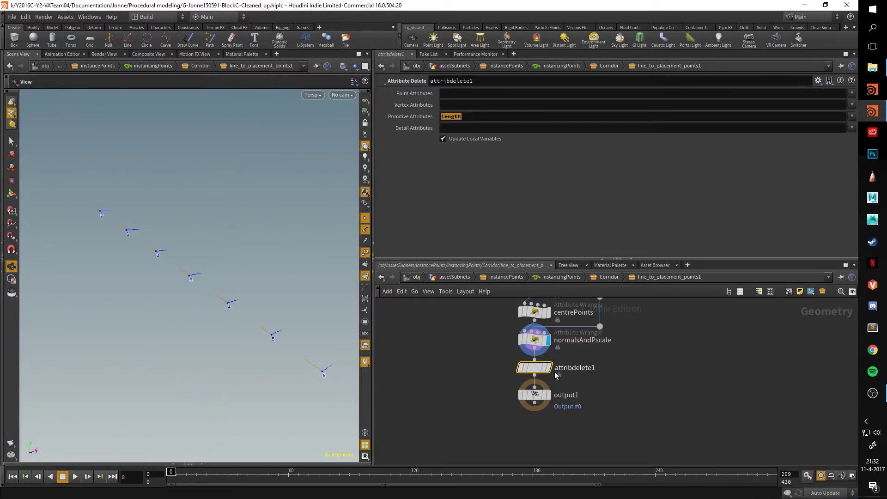
pyautogui.moveTo(552, 382)
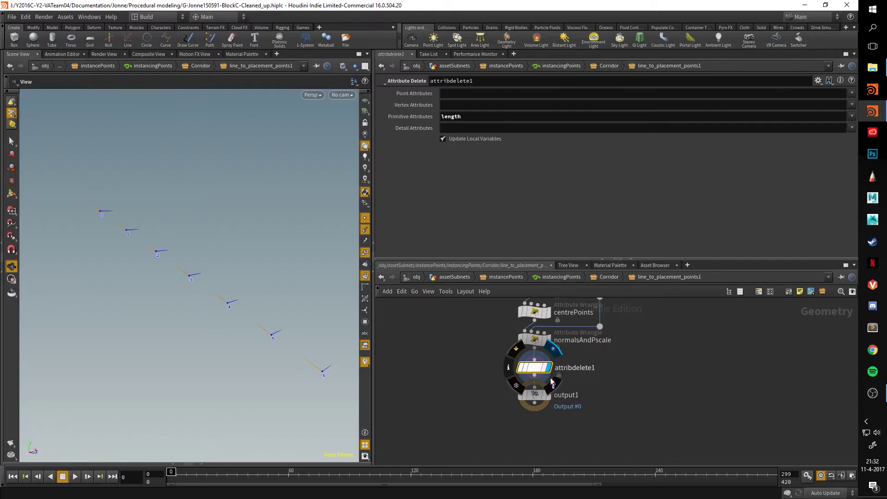
pyautogui.click(611, 278)
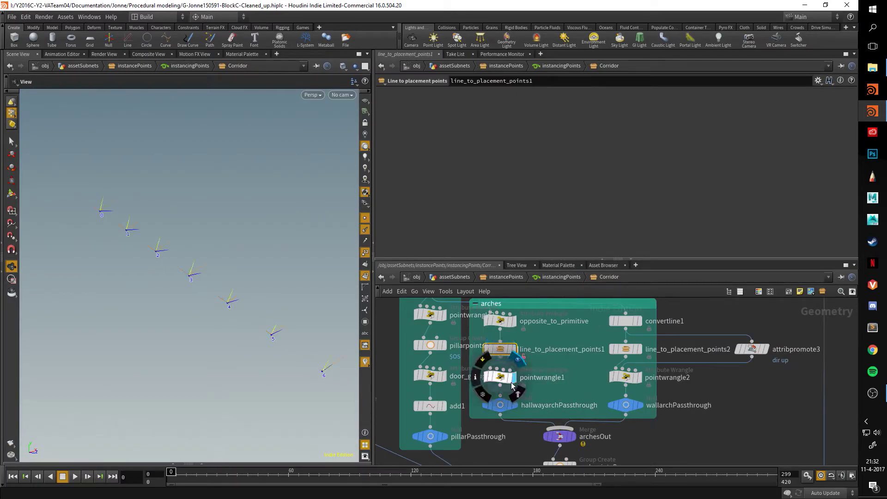
# Read pointwrangle1's VEX setting dir to {1, 1, 1} and orbit the points into a column
pyautogui.click(504, 379)
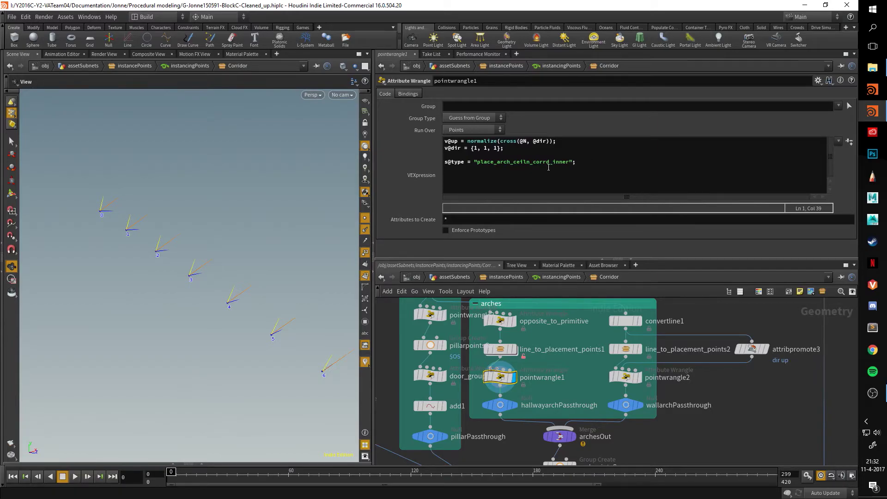
pyautogui.moveTo(511, 148); pyautogui.dragTo(447, 149)
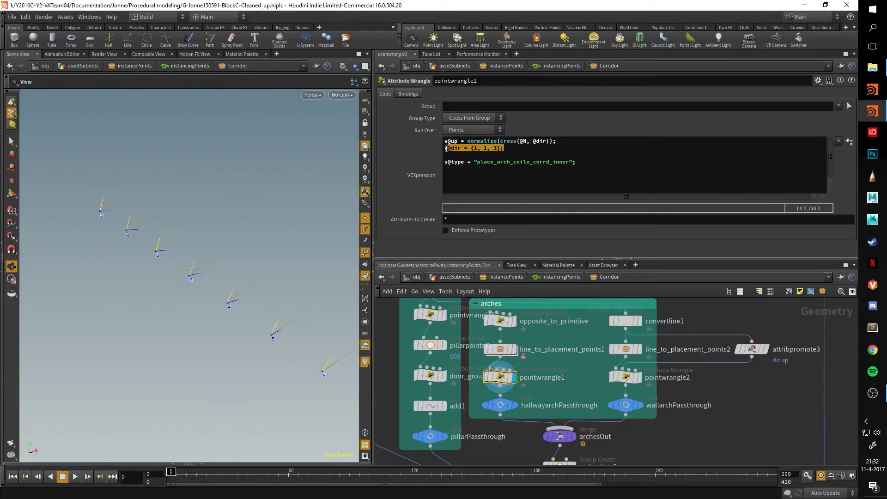
pyautogui.click(526, 148)
pyautogui.moveTo(269, 221); pyautogui.dragTo(257, 281)
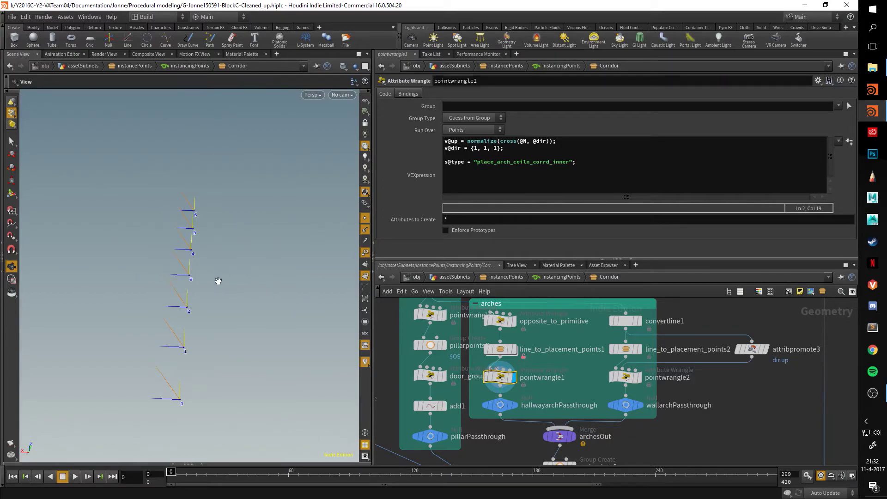
pyautogui.moveTo(192, 340); pyautogui.dragTo(189, 274)
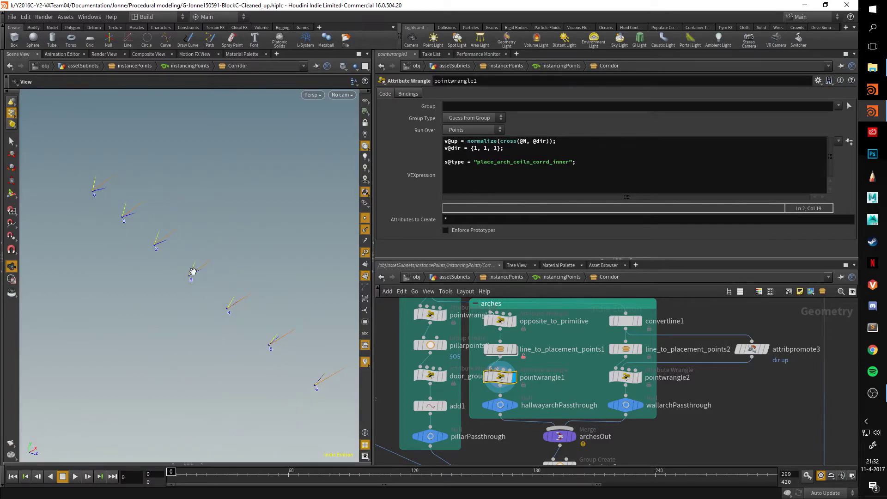
pyautogui.moveTo(173, 319); pyautogui.dragTo(210, 276)
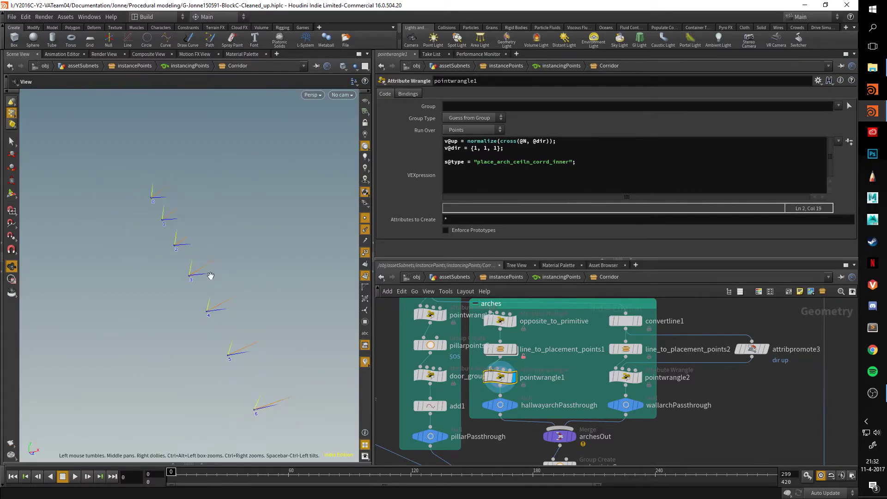
# Display wallarchPassthrough and compare pointwrangle2's place_arch_first_corrd_walls type code against pointwrangle1's
pyautogui.click(640, 406)
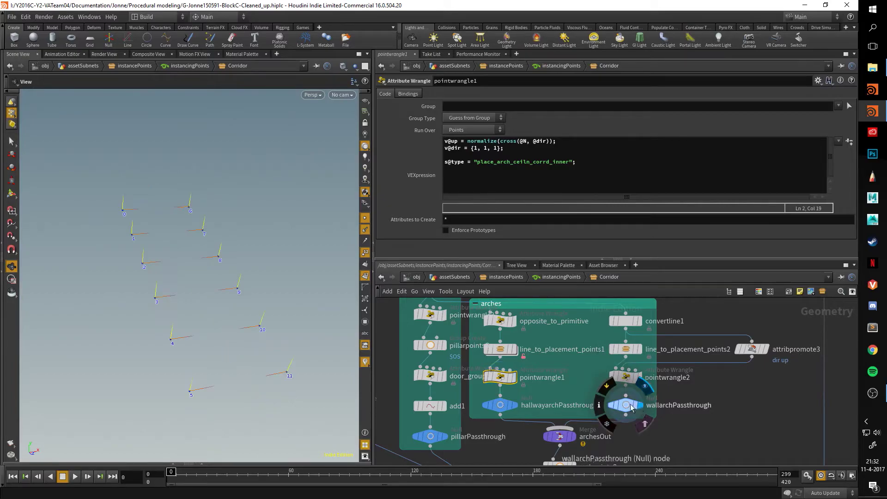
pyautogui.click(627, 405)
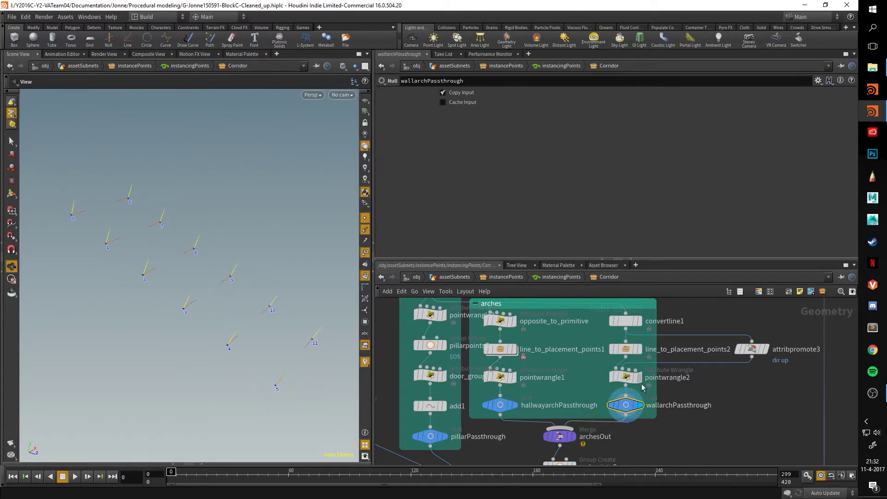
pyautogui.moveTo(707, 393); pyautogui.dragTo(714, 412, button='middle')
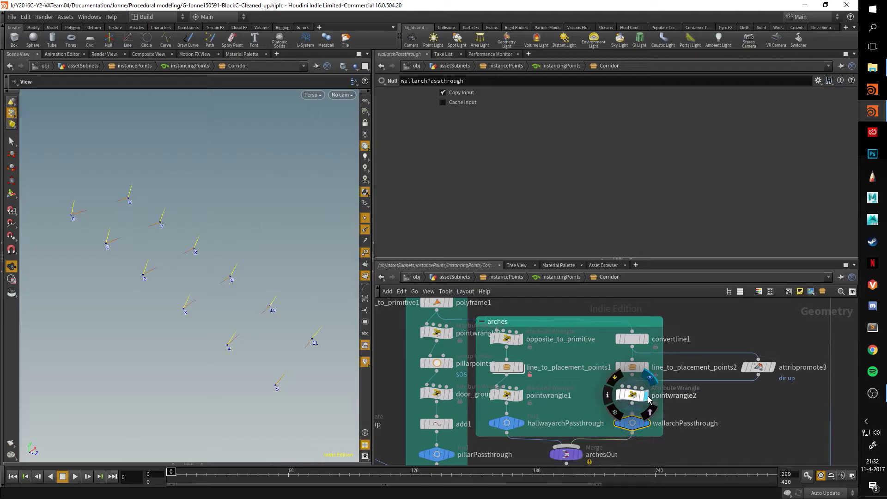
pyautogui.click(634, 396)
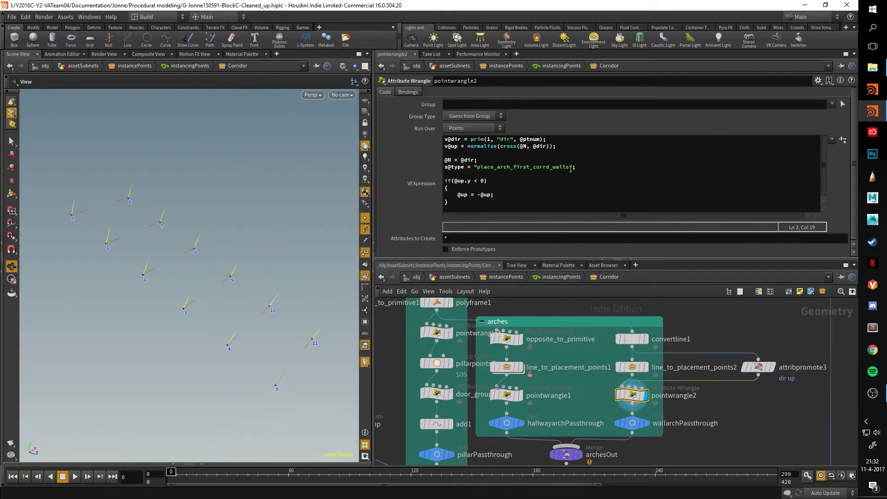
pyautogui.moveTo(570, 167); pyautogui.dragTo(487, 167)
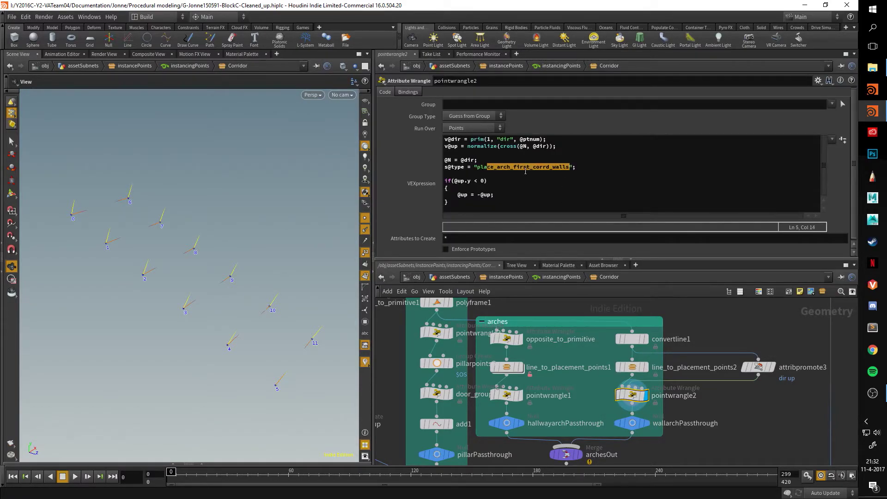
pyautogui.click(507, 395)
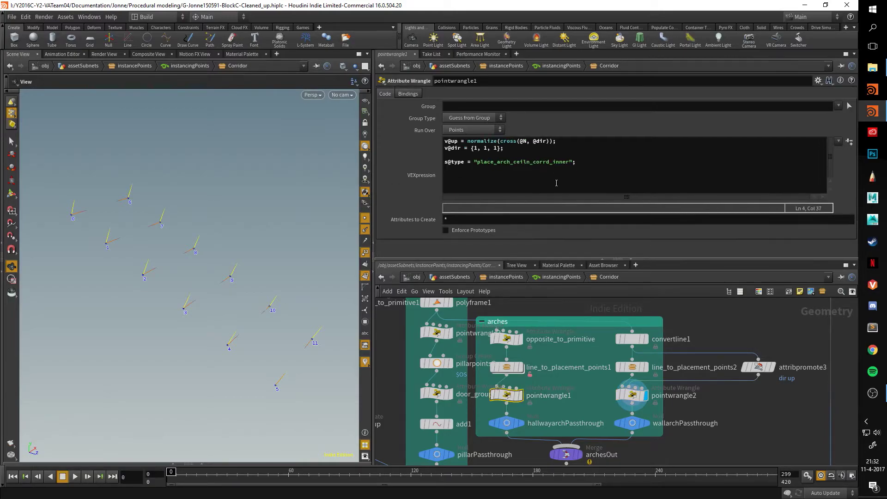
pyautogui.click(632, 395)
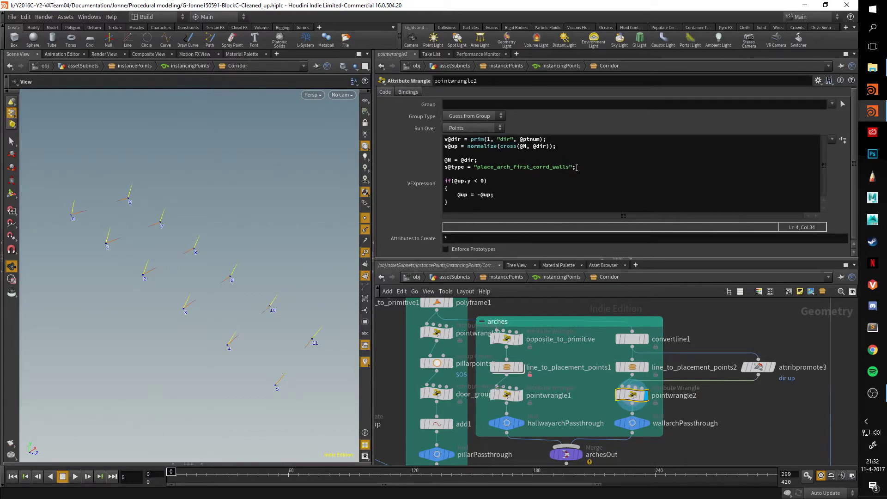
# Orbit the viewport to examine the points' direction lines, ending near merge1 and the group nodes
pyautogui.moveTo(692, 442); pyautogui.dragTo(703, 396, button='middle')
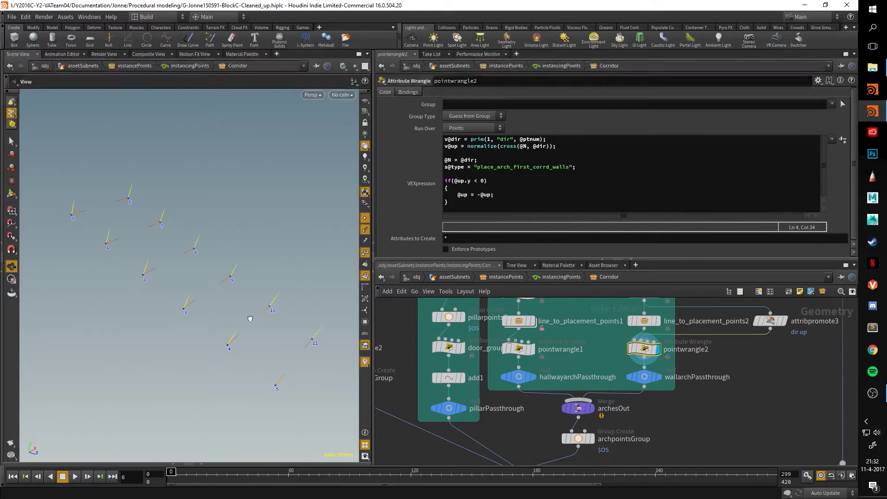
pyautogui.moveTo(250, 317); pyautogui.dragTo(257, 301)
pyautogui.moveTo(208, 318); pyautogui.dragTo(231, 267)
pyautogui.moveTo(202, 293); pyautogui.dragTo(174, 301)
pyautogui.moveTo(148, 297); pyautogui.dragTo(167, 289)
pyautogui.moveTo(164, 302); pyautogui.dragTo(167, 299)
pyautogui.moveTo(732, 361); pyautogui.dragTo(738, 391, button='middle')
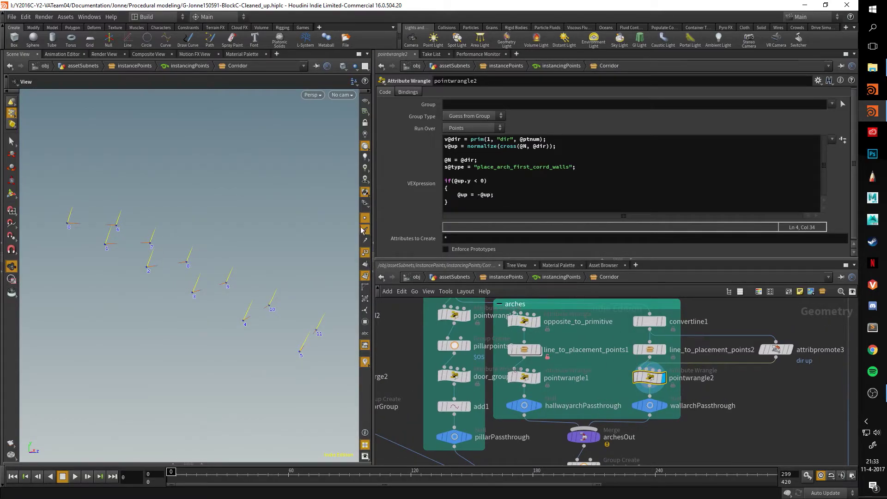
pyautogui.moveTo(228, 320); pyautogui.dragTo(204, 287)
pyautogui.moveTo(214, 295)
pyautogui.mouseDown()
pyautogui.moveTo(141, 297)
pyautogui.moveTo(214, 289)
pyautogui.mouseUp()
pyautogui.moveTo(274, 278); pyautogui.dragTo(183, 292)
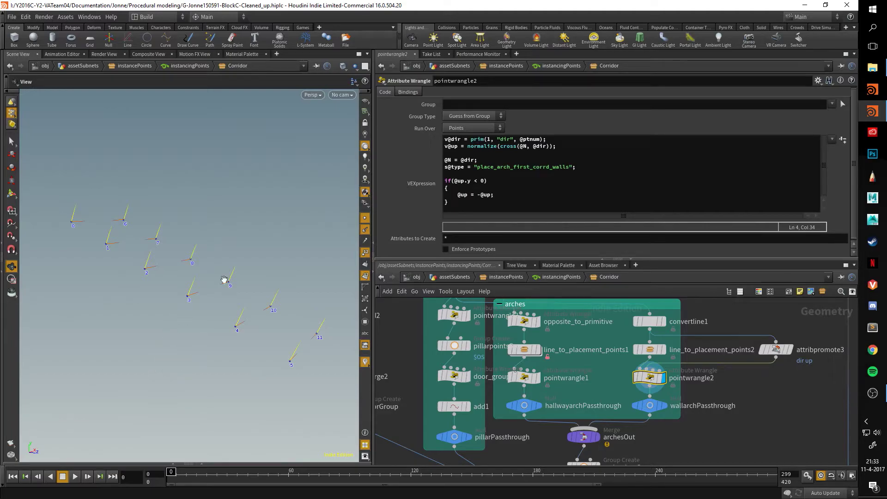
pyautogui.moveTo(651, 460); pyautogui.dragTo(670, 320, button='middle')
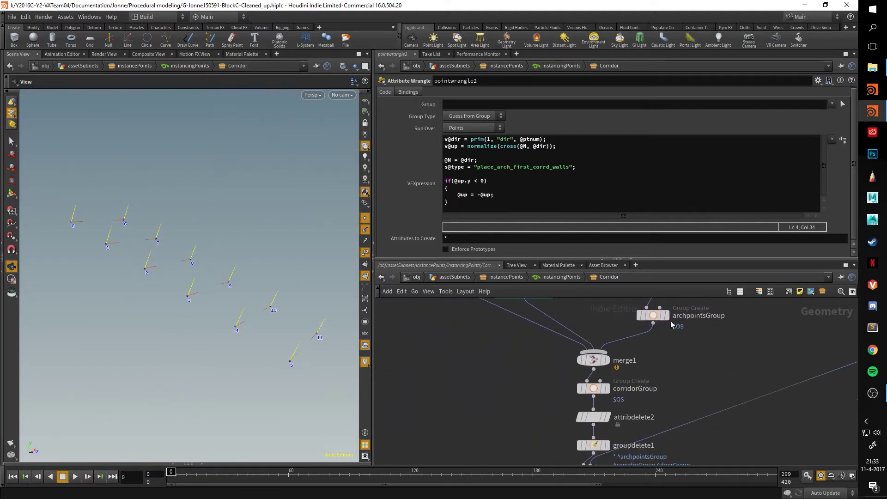
# Step the display through archpointsGroup, merge1, corridorGroup and the final output1 corridor points
pyautogui.click(658, 315)
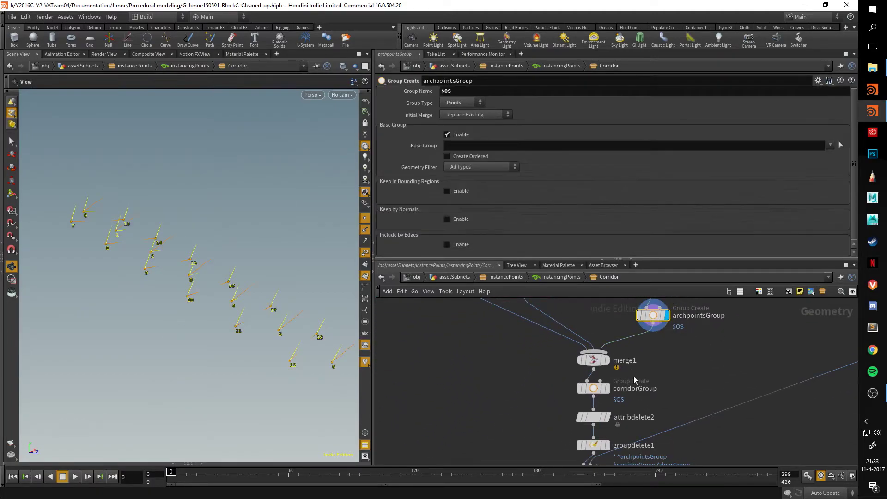
pyautogui.click(607, 360)
pyautogui.moveTo(607, 359); pyautogui.dragTo(594, 319, button='middle')
pyautogui.click(595, 348)
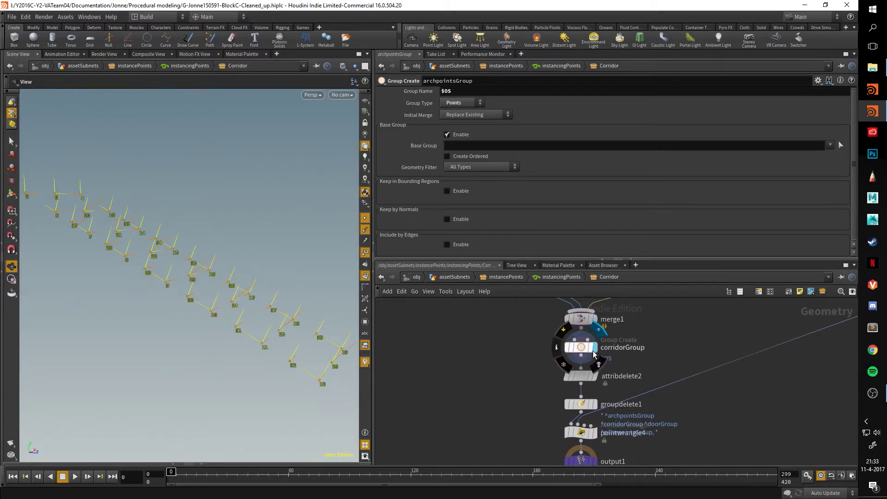
pyautogui.moveTo(614, 464); pyautogui.dragTo(611, 429, button='middle')
pyautogui.click(592, 428)
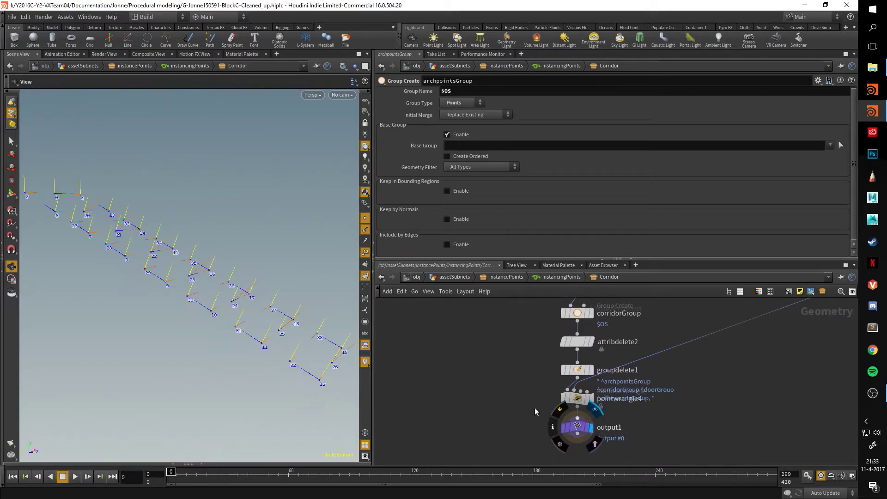
pyautogui.moveTo(218, 303)
pyautogui.mouseDown()
pyautogui.moveTo(314, 279)
pyautogui.moveTo(218, 295)
pyautogui.mouseUp()
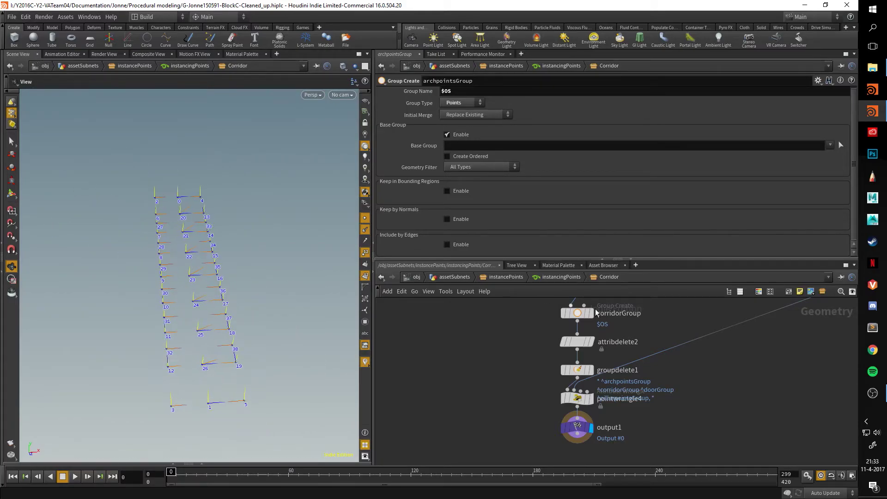
# Back at instancePoints, enable the Max Iterations limit of 7 and dive into the instancingPoints loop
pyautogui.click(563, 278)
pyautogui.moveTo(608, 373); pyautogui.dragTo(573, 366, button='middle')
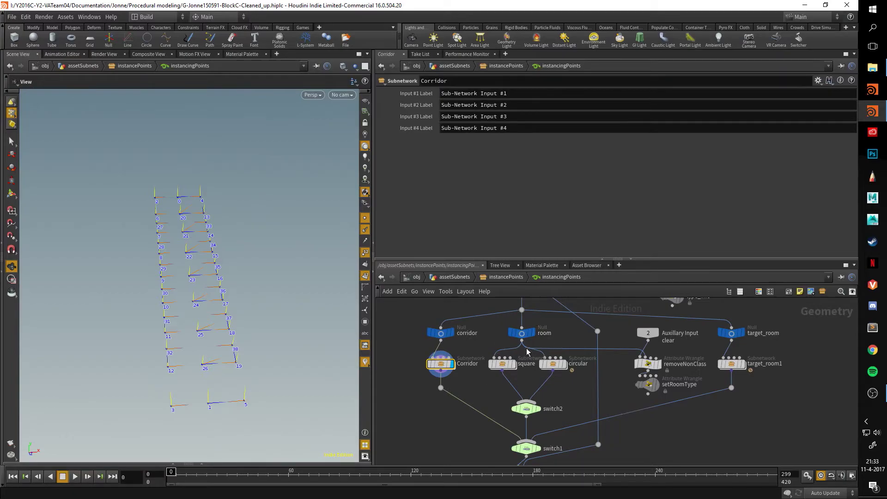
pyautogui.click(512, 276)
pyautogui.moveTo(286, 226); pyautogui.dragTo(201, 244)
pyautogui.click(381, 174)
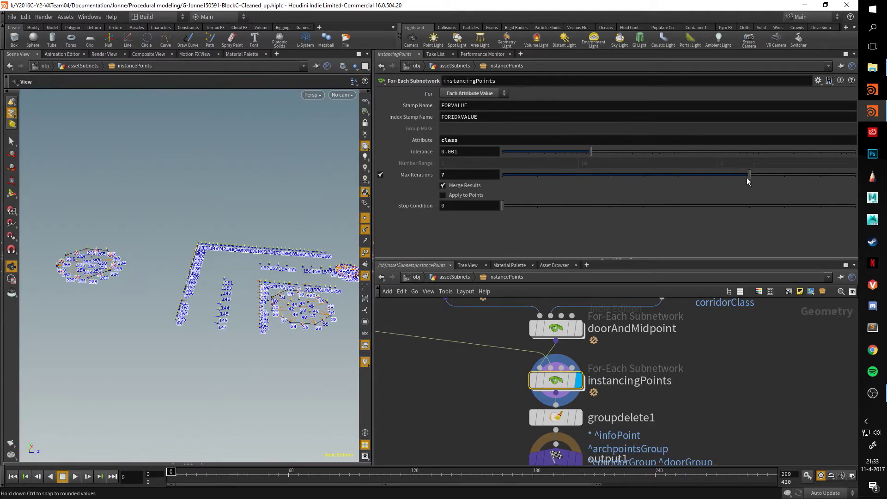
pyautogui.doubleClick(554, 379)
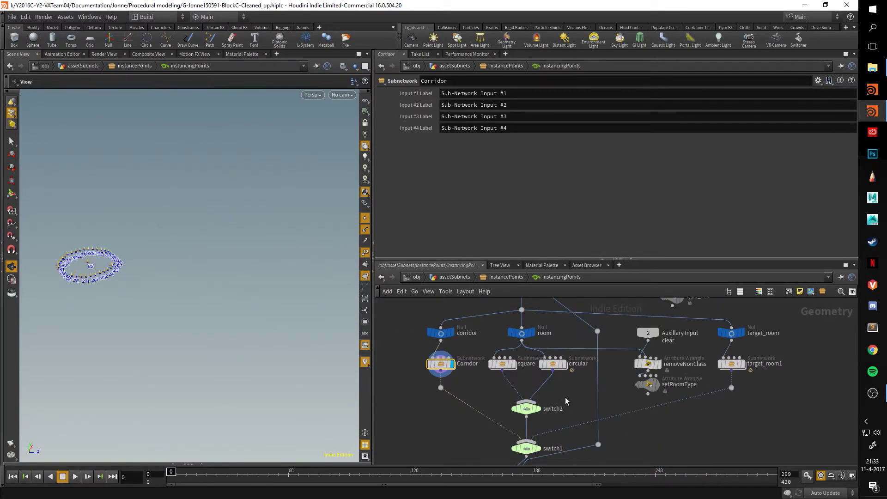
# Peek inside the square room subnetwork, then return to the instancingPoints level
pyautogui.doubleClick(507, 342)
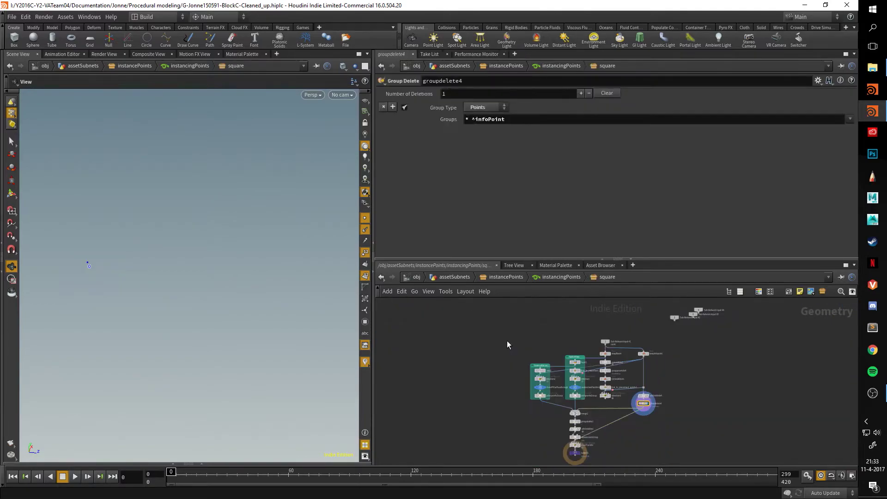
pyautogui.scroll(6, 619, 429)
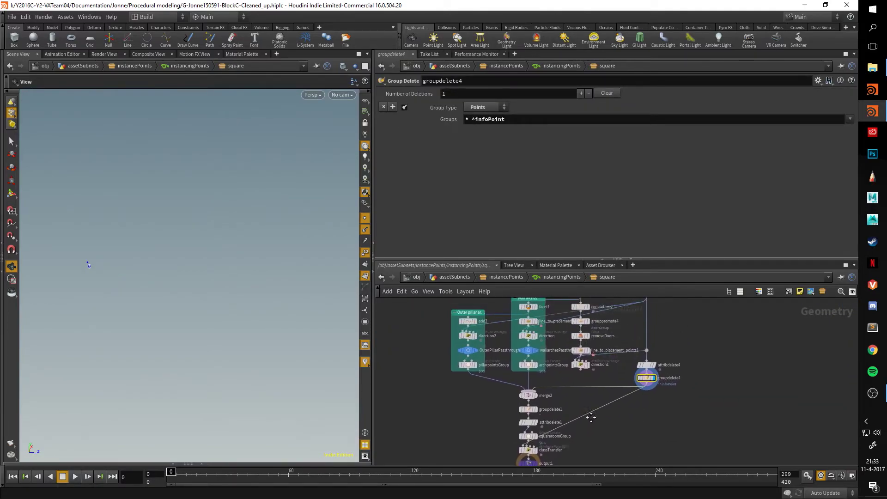
pyautogui.scroll(-4, 596, 400)
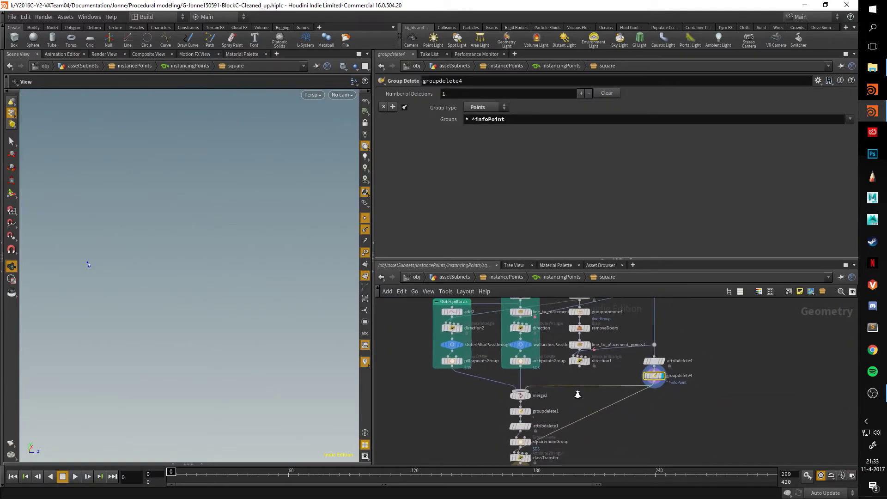
pyautogui.click(560, 277)
# Enter the circular subnetwork and frame its inputs, pillar points, inner arches and wall arches nodes
pyautogui.moveTo(591, 347)
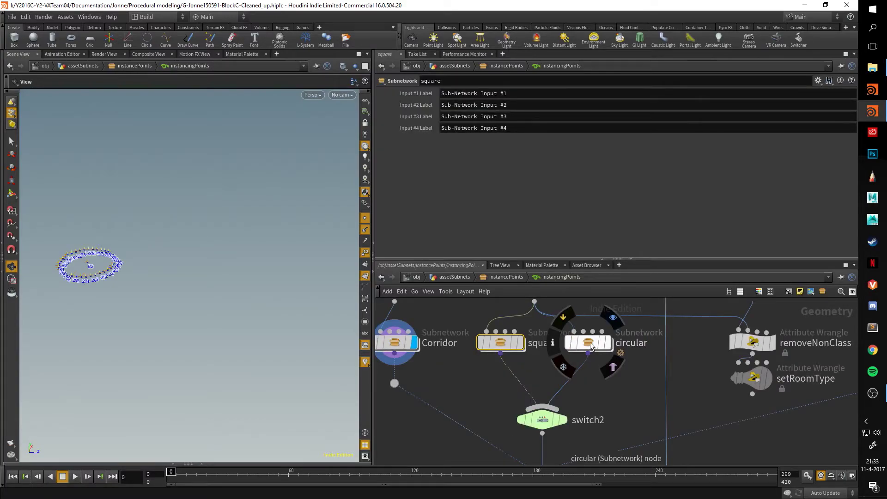
pyautogui.doubleClick(590, 342)
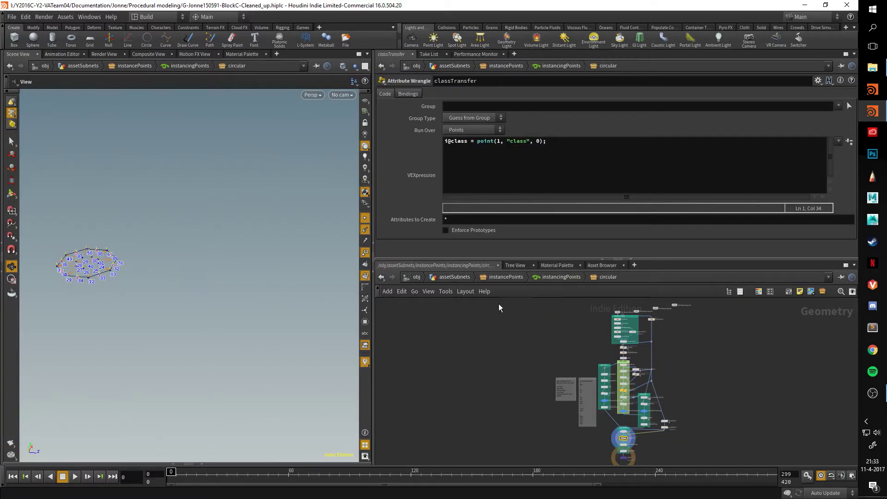
pyautogui.scroll(3, 573, 325)
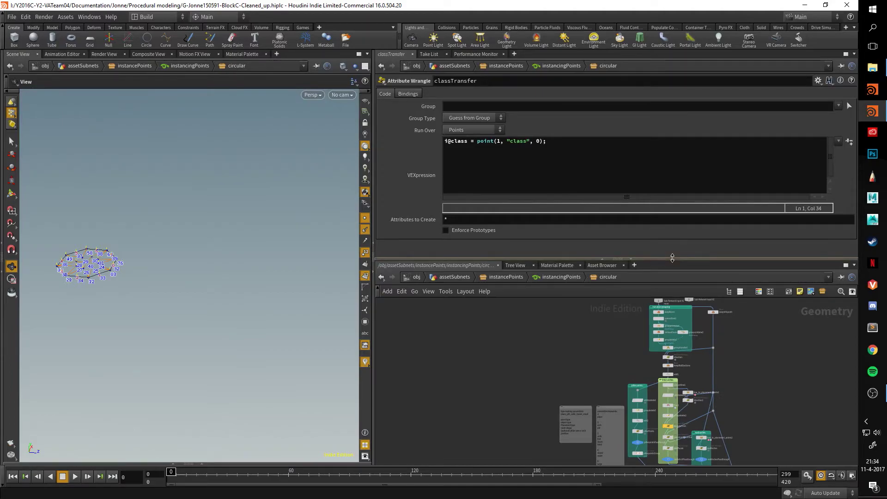
pyautogui.moveTo(671, 259); pyautogui.dragTo(664, 206)
pyautogui.scroll(3, 531, 259)
pyautogui.moveTo(551, 273); pyautogui.dragTo(463, 279, button='middle')
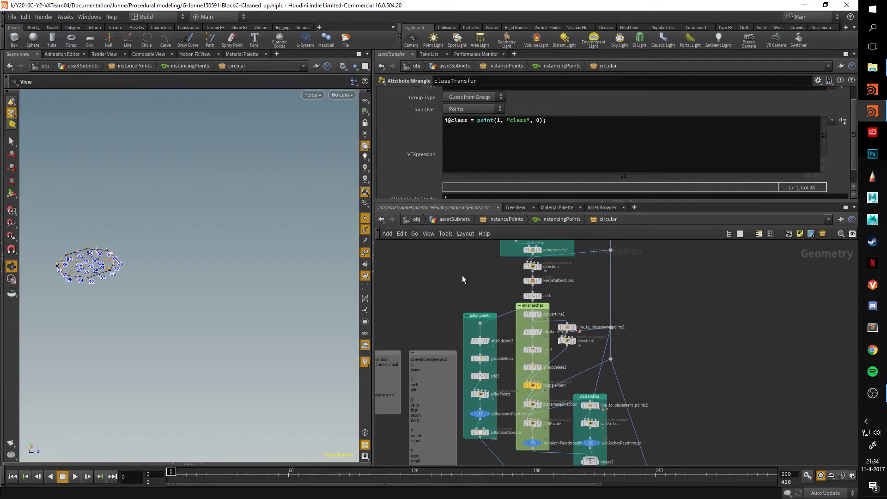
pyautogui.moveTo(472, 311); pyautogui.dragTo(435, 298)
pyautogui.moveTo(434, 298); pyautogui.dragTo(409, 241, button='middle')
pyautogui.moveTo(681, 434); pyautogui.dragTo(549, 328)
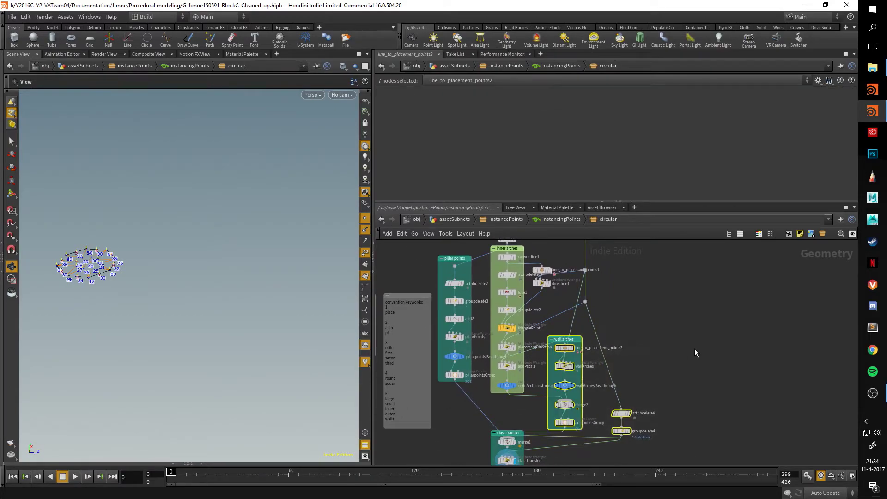
pyautogui.click(695, 348)
pyautogui.moveTo(669, 308); pyautogui.dragTo(702, 337, button='middle')
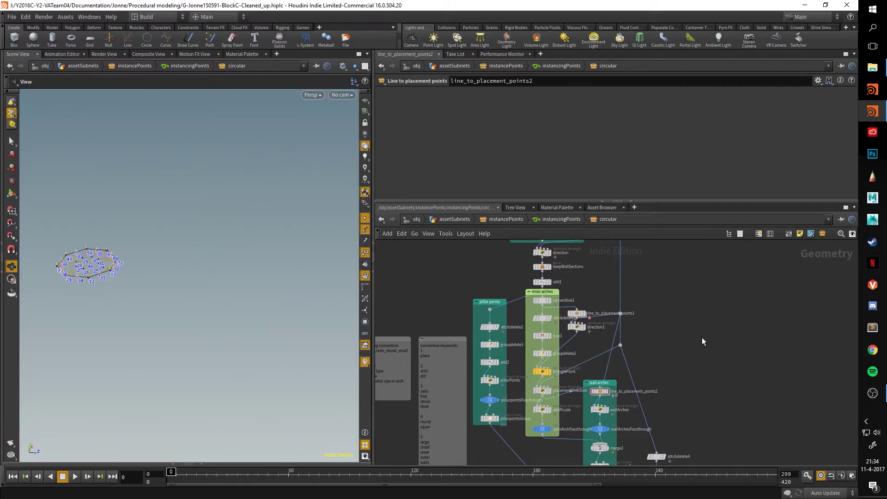
# Display add1's octagon ring without point numbers, viewed from above, with convertline1 in view
pyautogui.click(552, 285)
pyautogui.scroll(3, 650, 328)
pyautogui.moveTo(650, 329); pyautogui.dragTo(783, 284, button='middle')
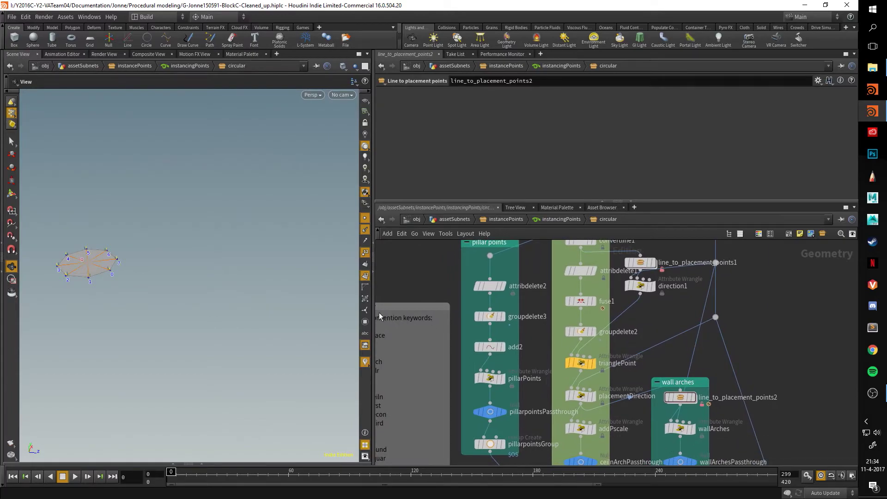
pyautogui.click(365, 217)
pyautogui.moveTo(233, 252); pyautogui.dragTo(255, 196)
pyautogui.scroll(5, 259, 247)
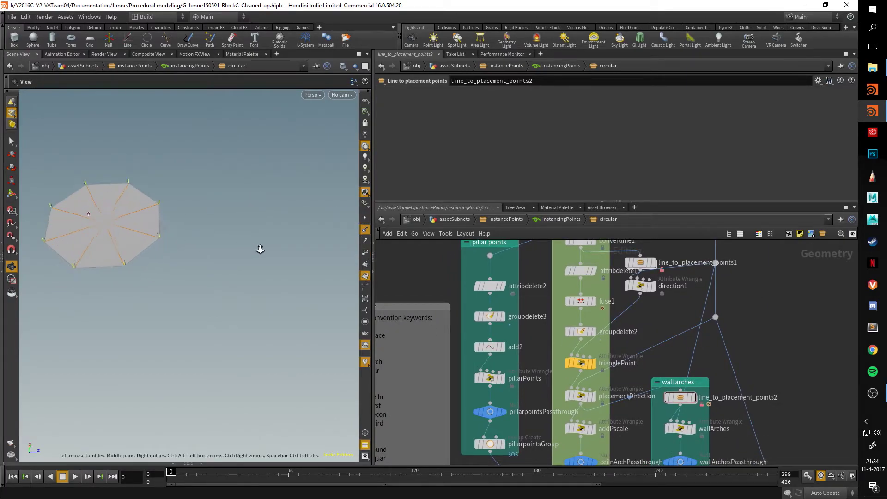
pyautogui.press('h')
pyautogui.moveTo(326, 283); pyautogui.dragTo(216, 297)
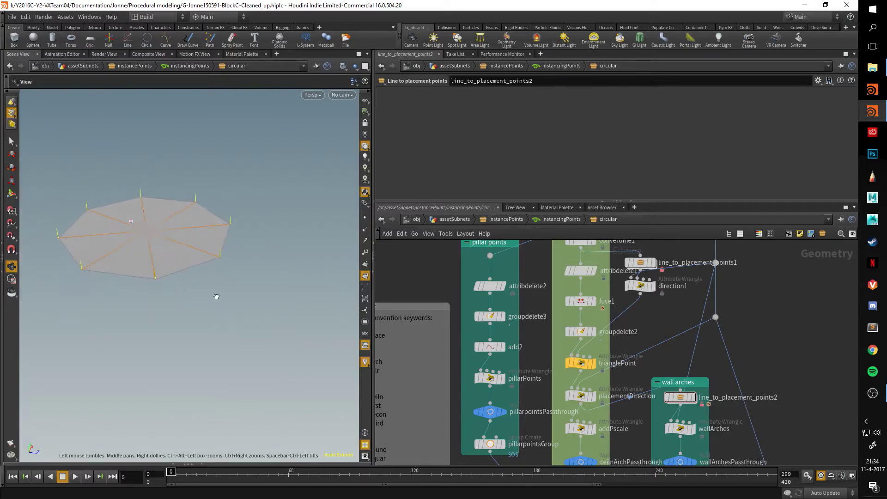
pyautogui.moveTo(154, 228); pyautogui.dragTo(175, 227)
pyautogui.moveTo(635, 308); pyautogui.dragTo(651, 363, button='middle')
pyautogui.moveTo(611, 297)
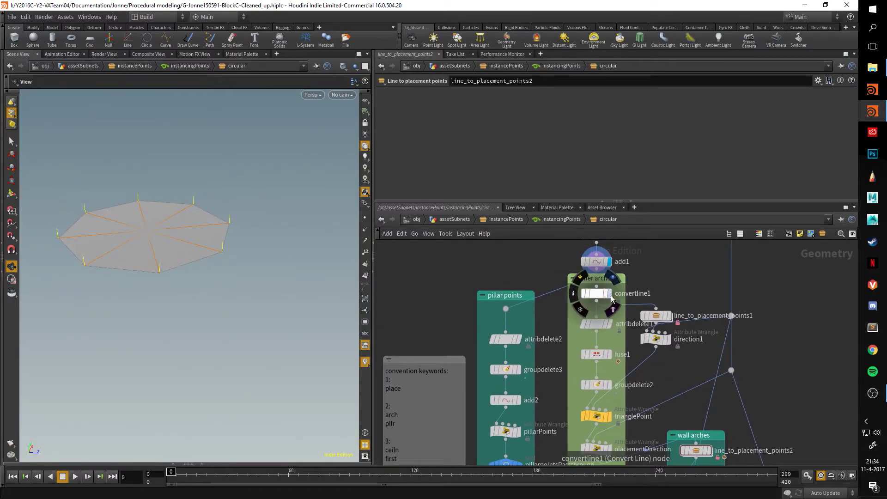
# Compare convertline1's octagon outline with line_to_placement_points1's points, toggling point numbers and dots
pyautogui.click(612, 298)
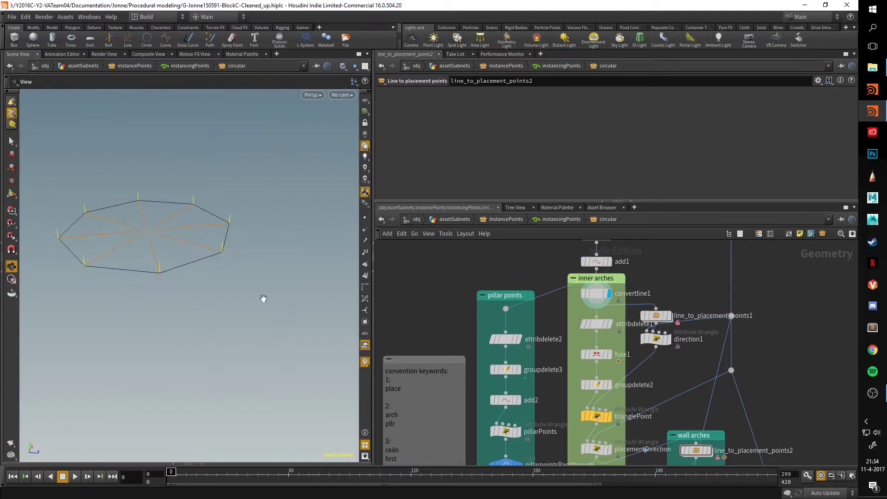
pyautogui.moveTo(261, 299); pyautogui.dragTo(235, 279)
pyautogui.moveTo(636, 381); pyautogui.dragTo(640, 358, button='middle')
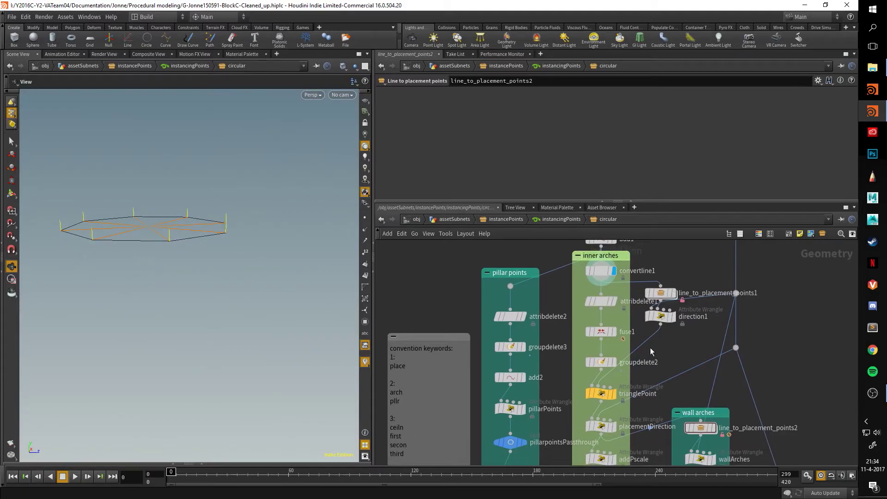
pyautogui.click(674, 293)
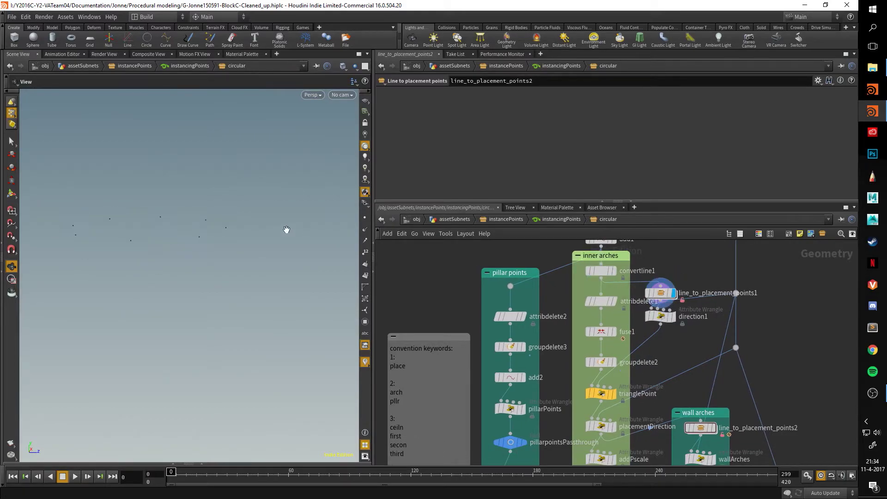
pyautogui.click(613, 271)
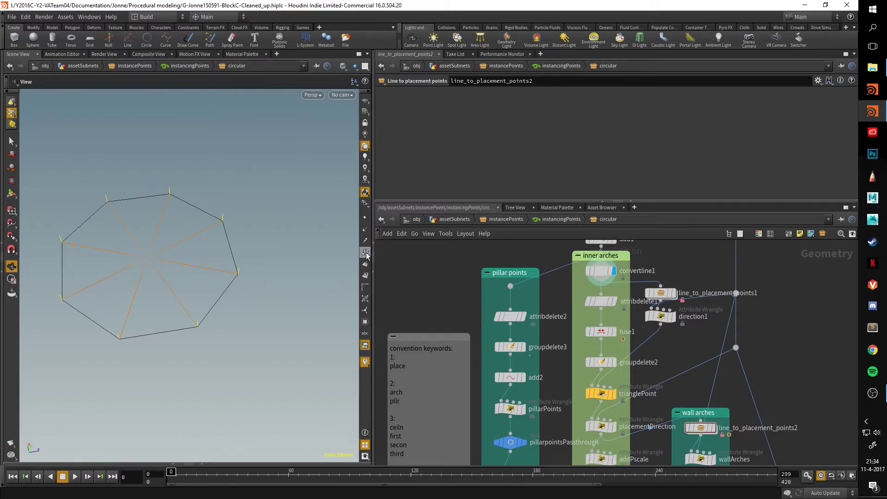
pyautogui.click(365, 275)
pyautogui.click(365, 218)
pyautogui.click(365, 275)
# Tilt the view, recompare the bare points and outline, then display direction1 with its VEX code
pyautogui.moveTo(143, 268); pyautogui.dragTo(139, 294)
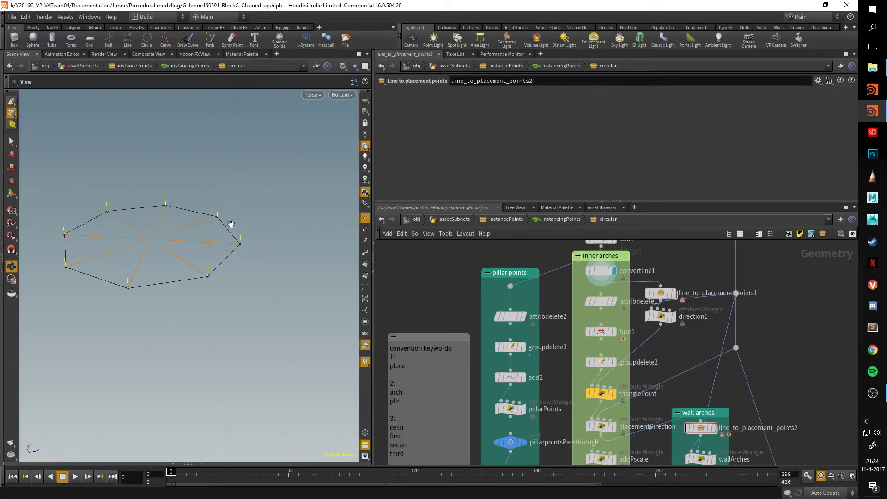
pyautogui.click(673, 293)
pyautogui.click(612, 272)
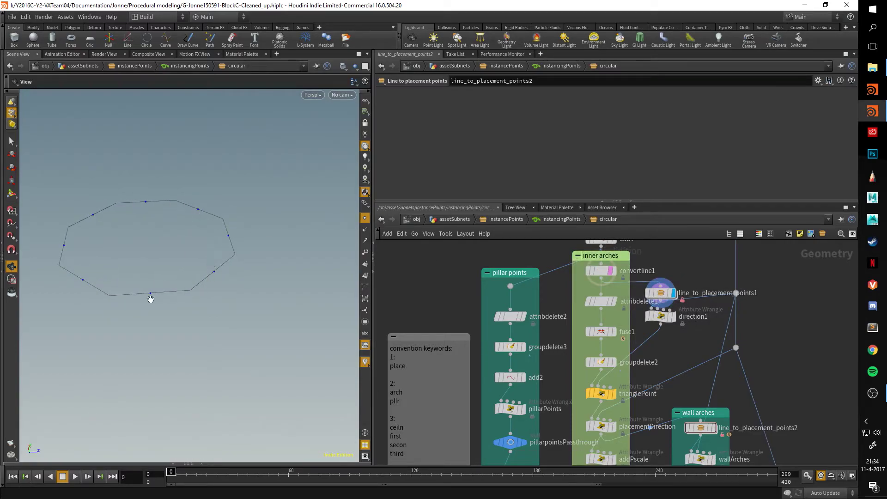
pyautogui.click(672, 318)
pyautogui.click(662, 319)
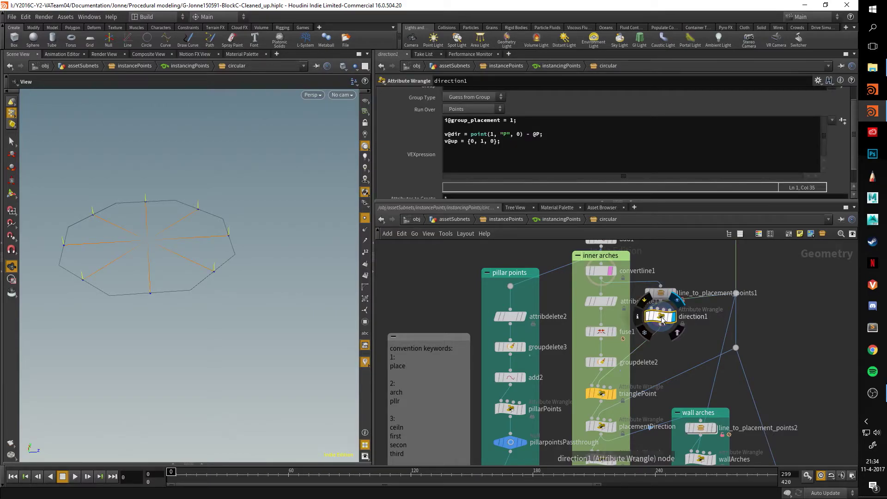
# Display keepInfopoint's centre point without its number, then direction1's vectors, zooming toward trianglePoint
pyautogui.moveTo(763, 297); pyautogui.dragTo(778, 440, button='middle')
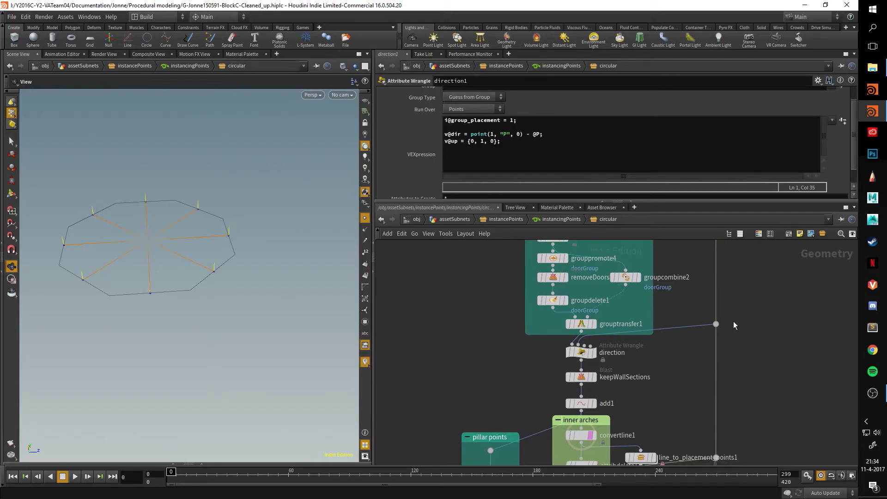
pyautogui.moveTo(733, 320); pyautogui.dragTo(730, 429, button='middle')
pyautogui.click(719, 329)
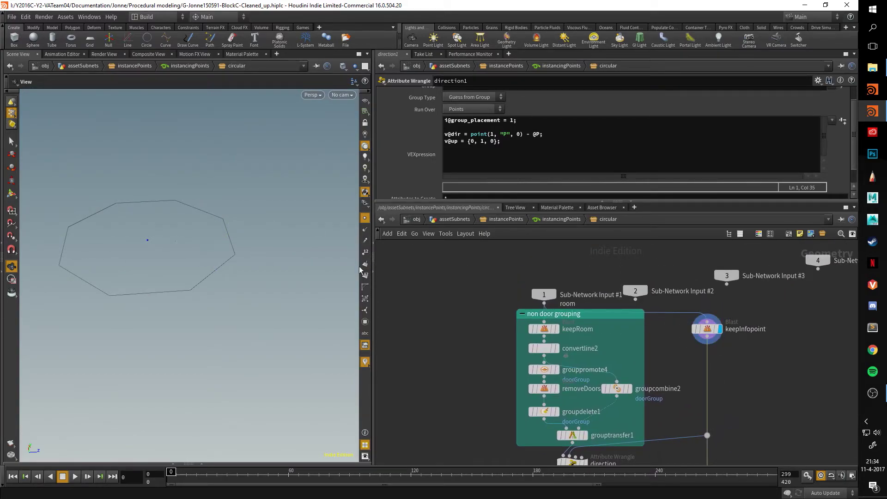
pyautogui.click(365, 252)
pyautogui.moveTo(697, 391); pyautogui.dragTo(680, 253, button='middle')
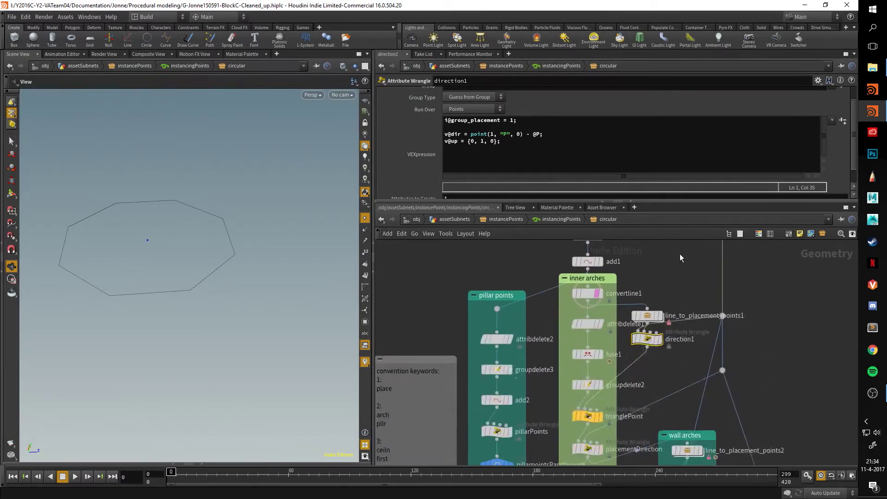
pyautogui.click(660, 339)
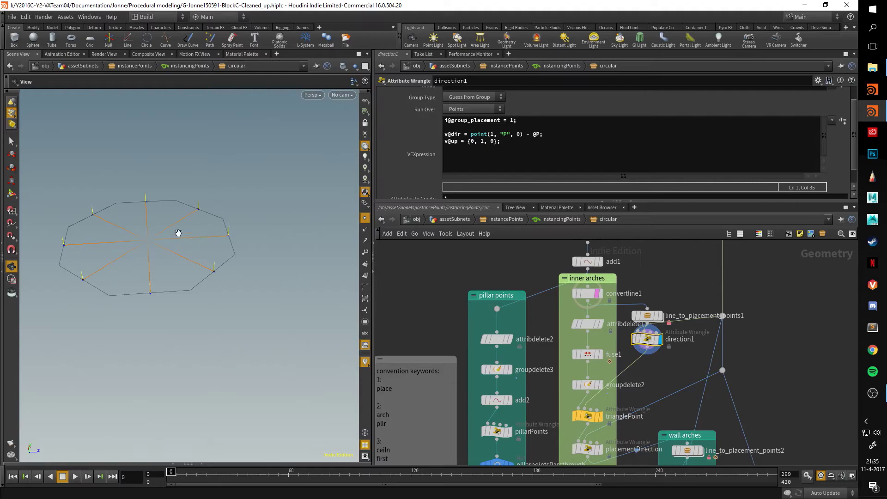
pyautogui.moveTo(649, 406); pyautogui.dragTo(647, 352, button='middle')
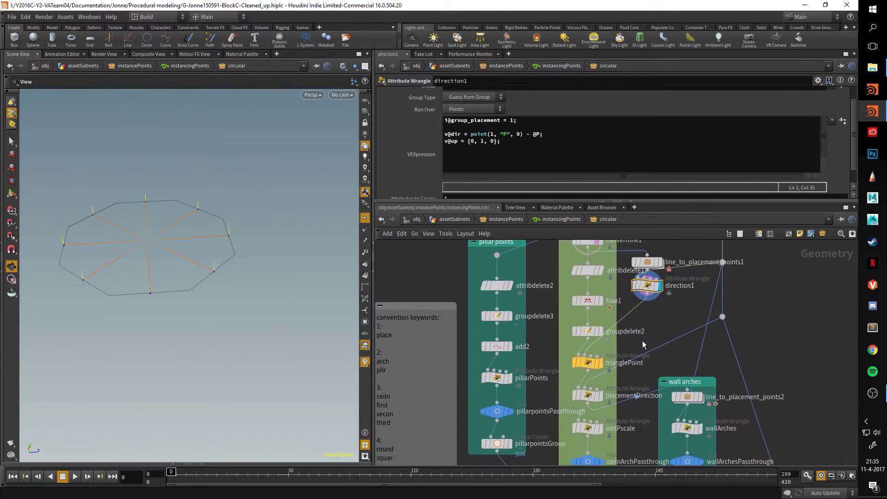
pyautogui.scroll(4, 640, 343)
# Display groupdelete2, then direction1's vectors with point numbers 0–7 on the octagon seen from above
pyautogui.click(561, 377)
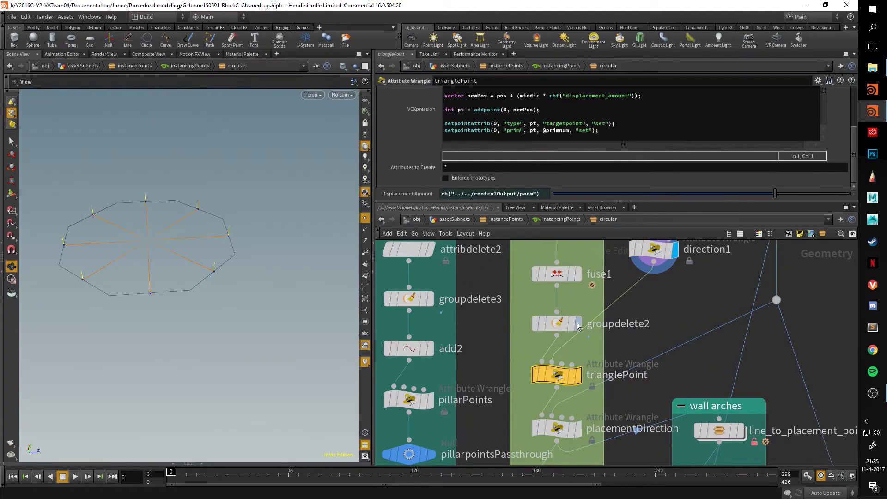
pyautogui.click(578, 323)
pyautogui.moveTo(629, 304); pyautogui.dragTo(626, 364, button='middle')
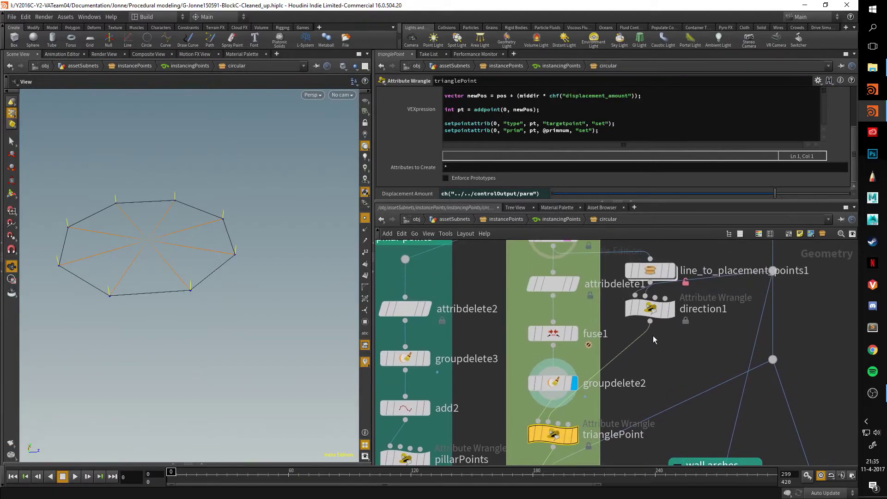
pyautogui.click(669, 308)
pyautogui.click(649, 309)
pyautogui.click(365, 276)
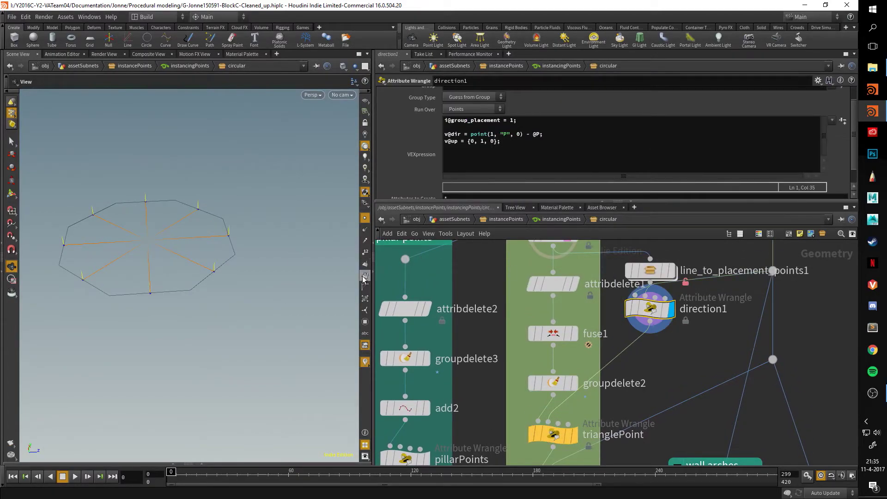
pyautogui.moveTo(190, 254); pyautogui.dragTo(182, 270)
pyautogui.click(365, 253)
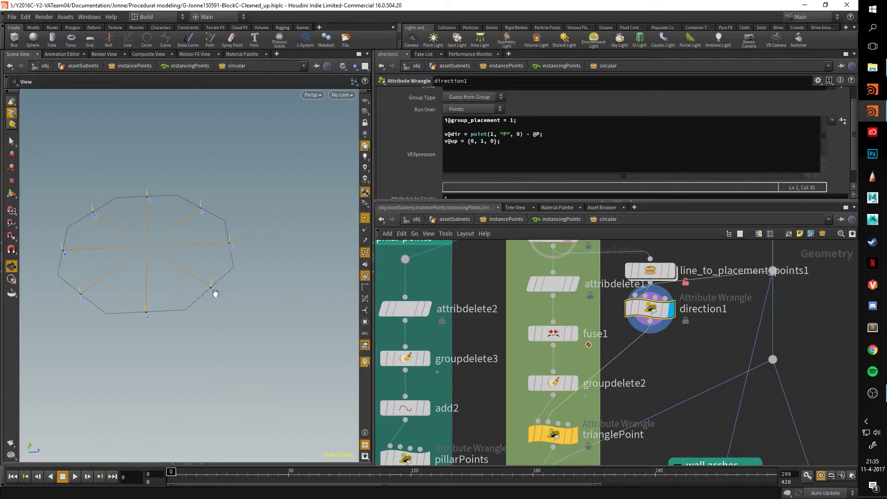
# Display convertline1 then trianglePoint's added interior points, and enlarge the parameter pane to show its full code
pyautogui.moveTo(515, 290); pyautogui.dragTo(510, 354, button='middle')
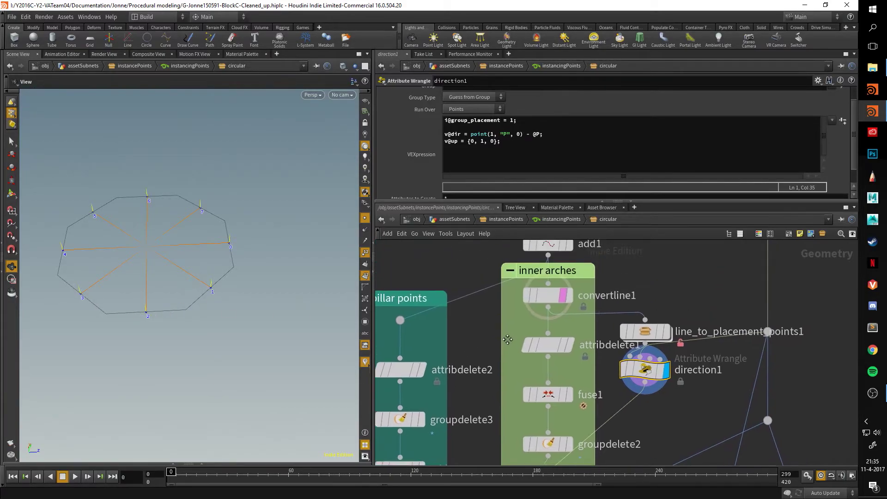
pyautogui.click(569, 299)
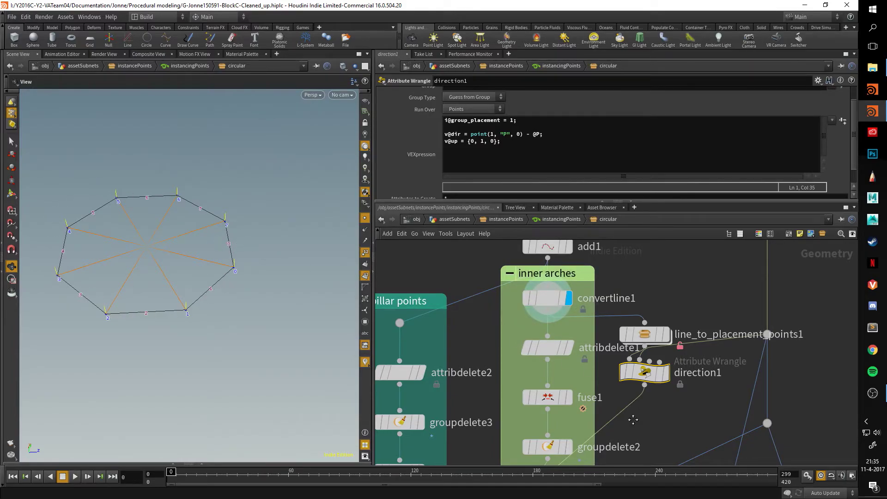
pyautogui.moveTo(633, 420); pyautogui.dragTo(622, 328, button='middle')
pyautogui.click(552, 412)
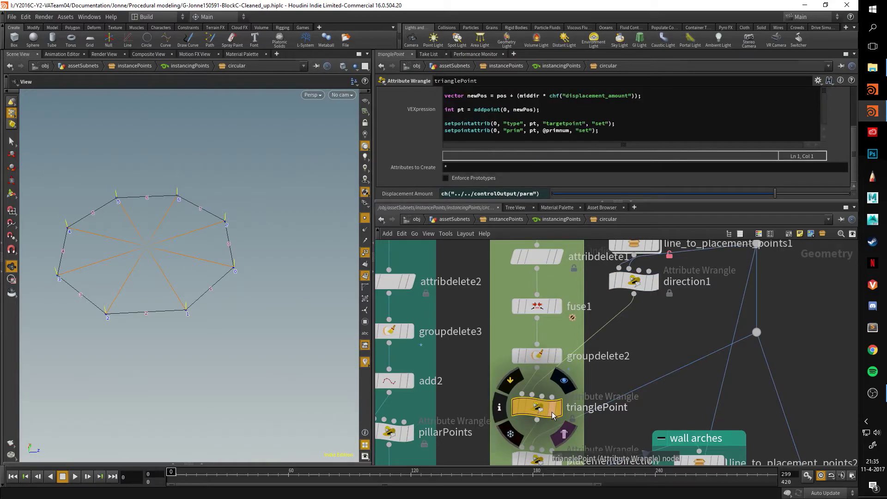
pyautogui.click(555, 409)
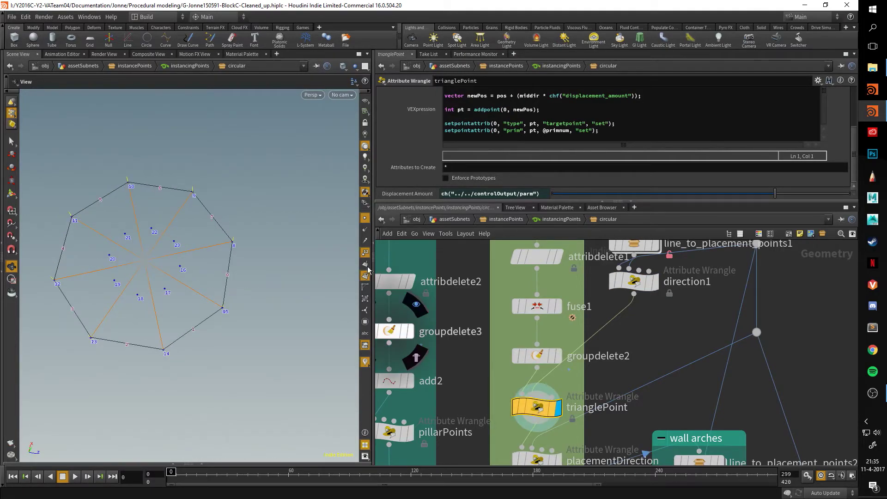
pyautogui.moveTo(624, 393); pyautogui.dragTo(638, 344, button='middle')
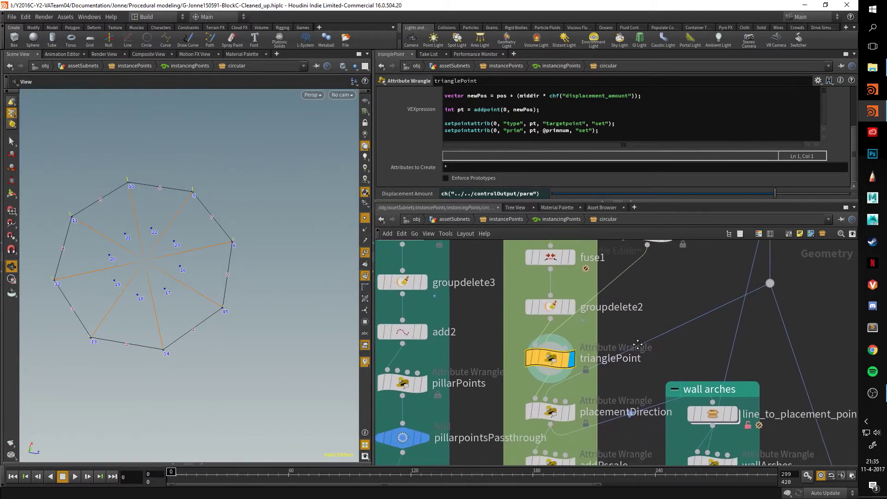
pyautogui.moveTo(168, 271); pyautogui.dragTo(161, 234)
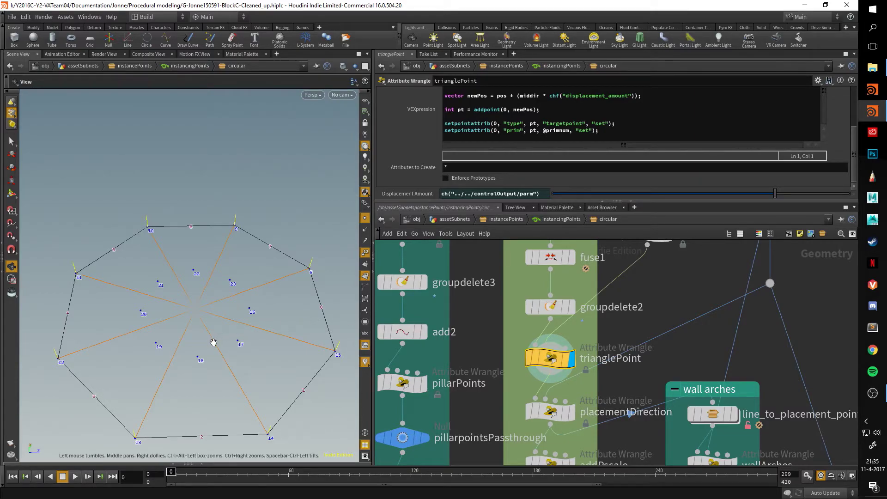
pyautogui.moveTo(212, 342)
pyautogui.mouseDown()
pyautogui.moveTo(212, 317)
pyautogui.moveTo(219, 340)
pyautogui.mouseUp()
pyautogui.moveTo(557, 202); pyautogui.dragTo(554, 330)
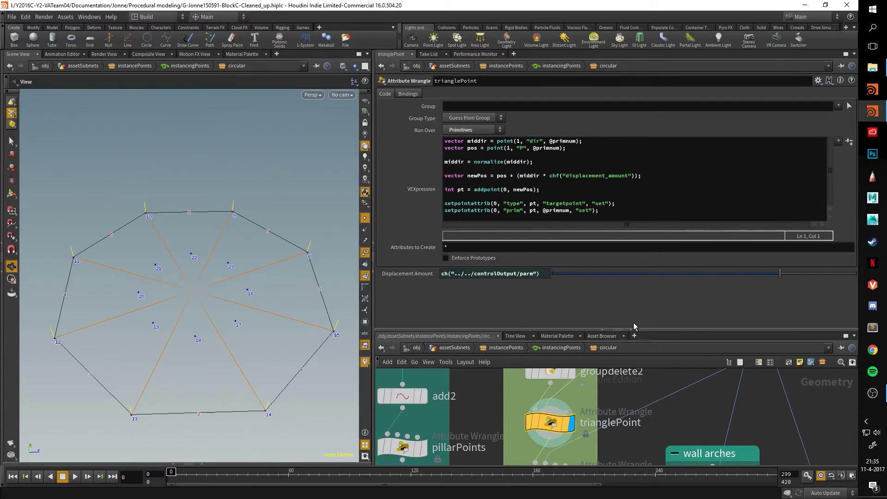
pyautogui.moveTo(634, 328); pyautogui.dragTo(635, 259)
pyautogui.moveTo(664, 314); pyautogui.dragTo(633, 363, button='middle')
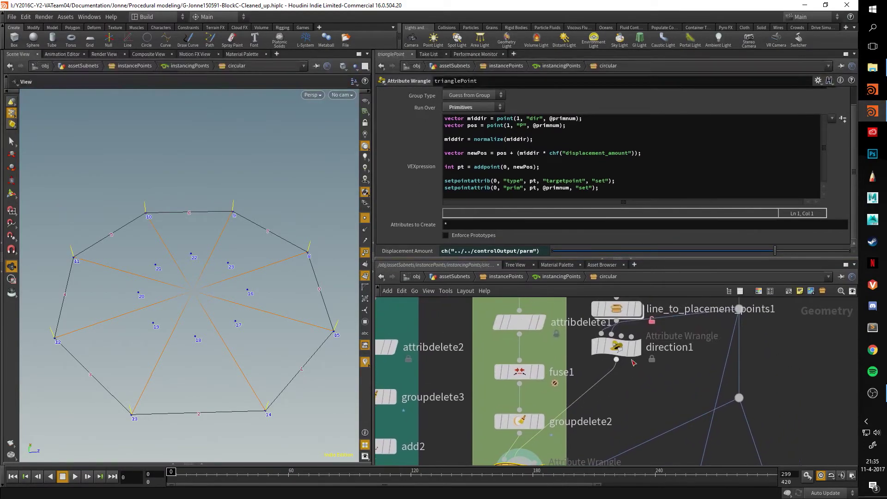
pyautogui.click(637, 346)
pyautogui.click(623, 351)
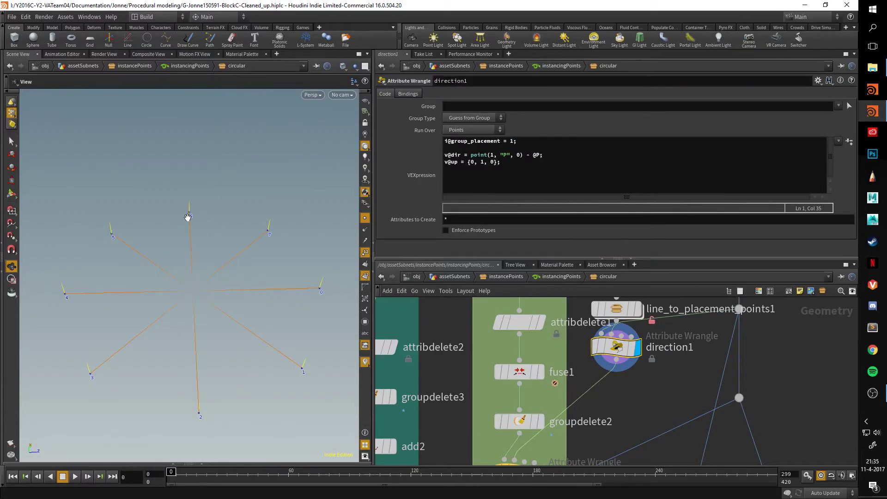
pyautogui.moveTo(686, 400); pyautogui.dragTo(648, 325, button='middle')
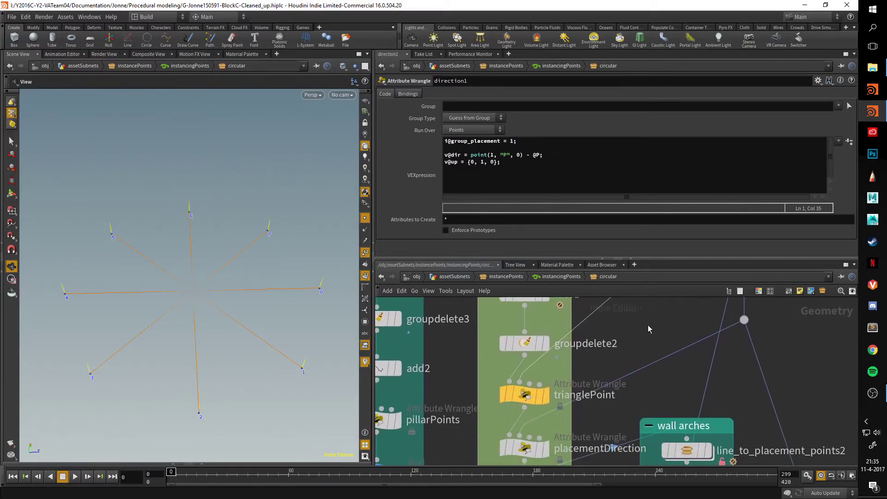
pyautogui.click(546, 395)
pyautogui.click(526, 395)
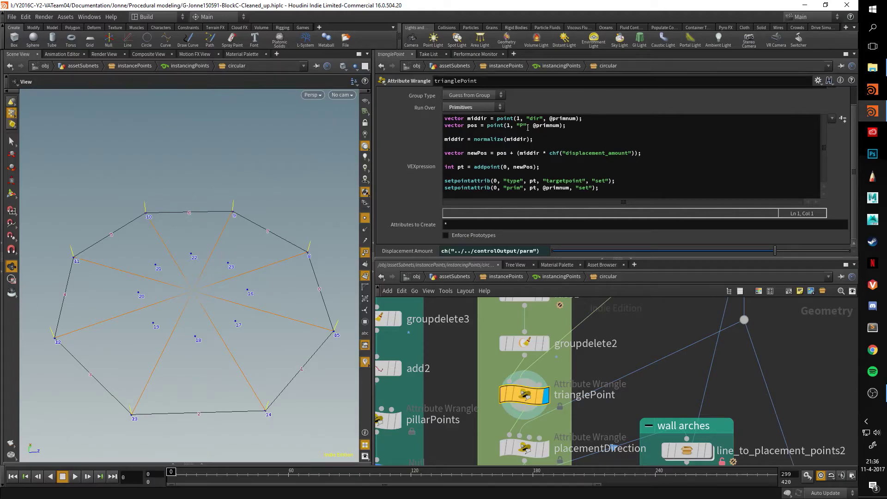
pyautogui.moveTo(583, 118); pyautogui.dragTo(500, 118)
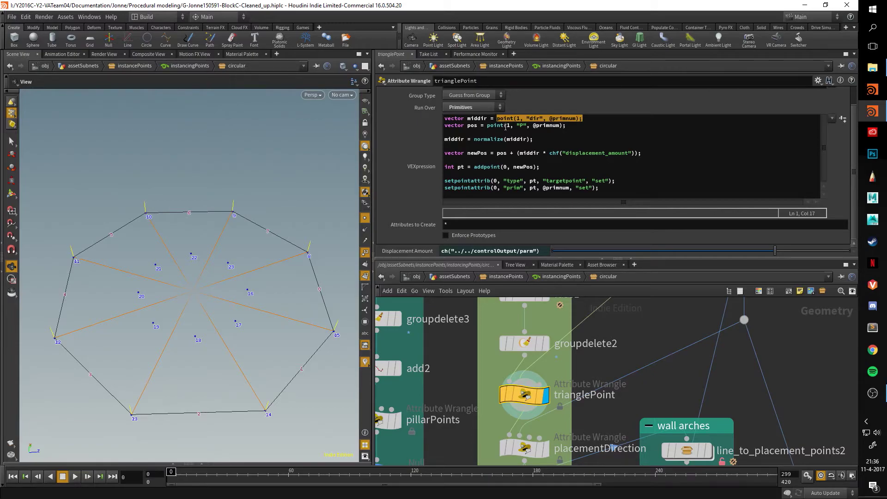
pyautogui.click(594, 121)
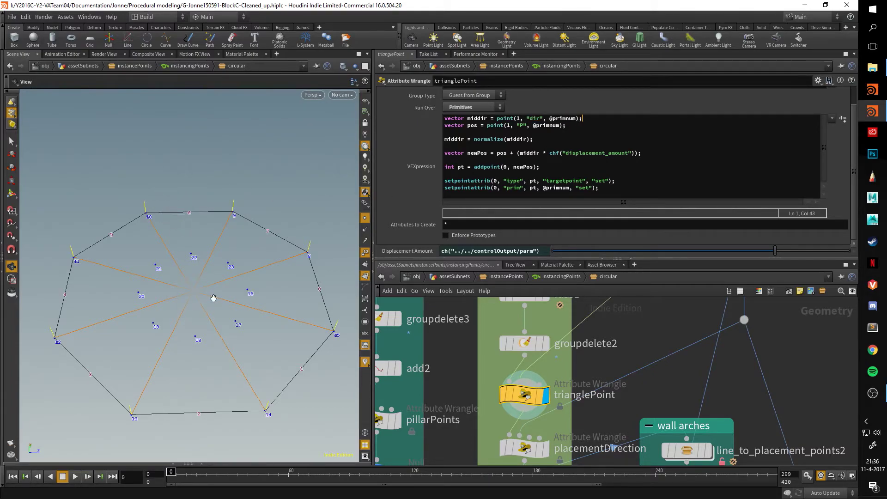
pyautogui.moveTo(775, 251); pyautogui.dragTo(639, 252)
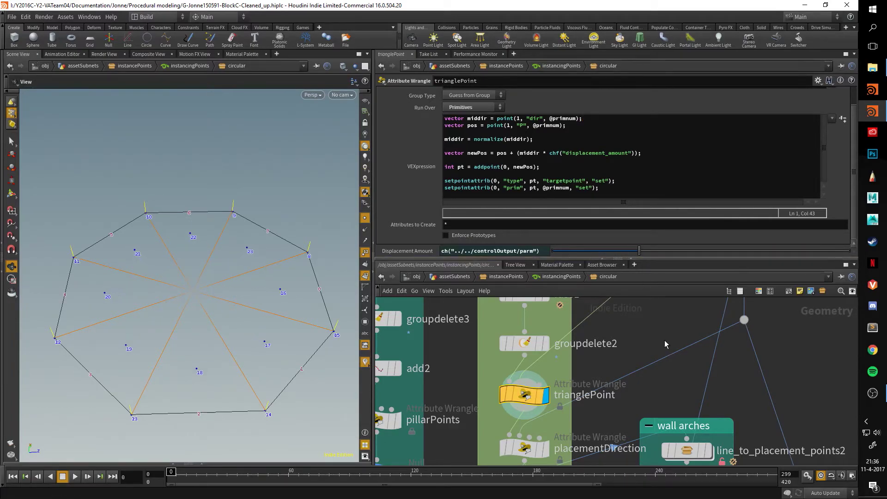
pyautogui.hotkey('ctrl', 'z')
pyautogui.keyDown('alt'); pyautogui.moveTo(263, 254); pyautogui.dragTo(226, 263); pyautogui.keyUp('alt')
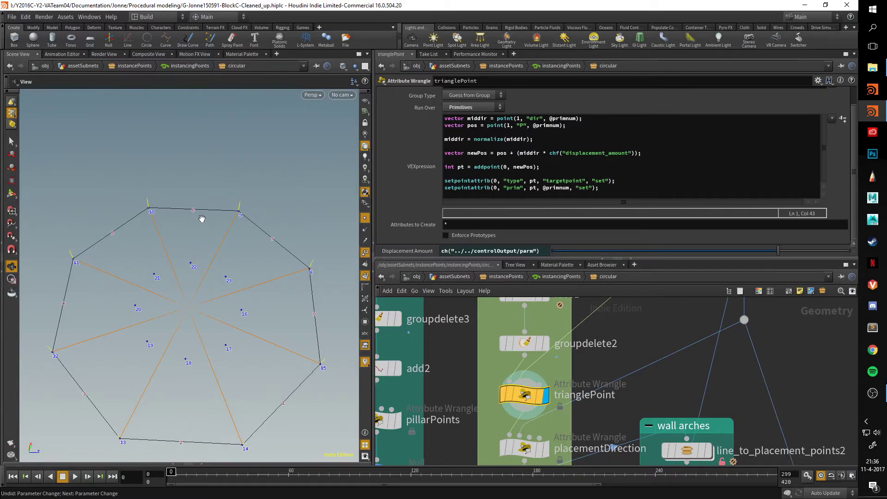
pyautogui.moveTo(778, 251); pyautogui.dragTo(597, 246)
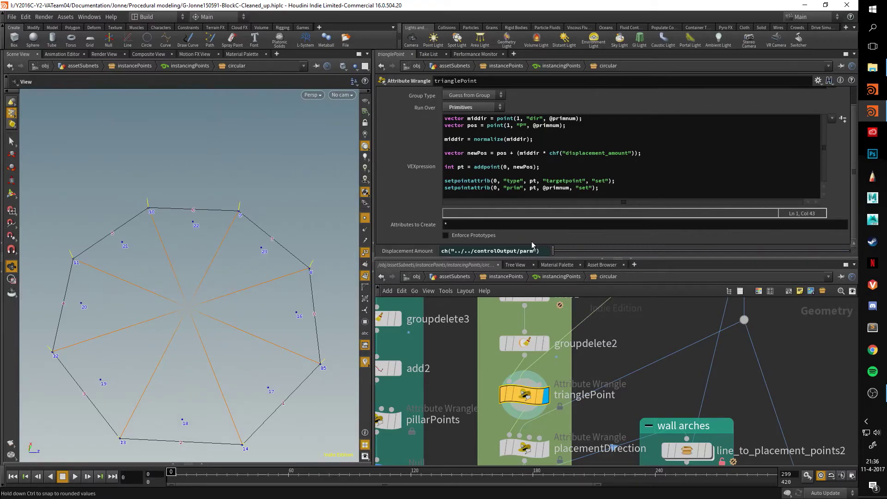
pyautogui.hotkey('ctrl', 'z')
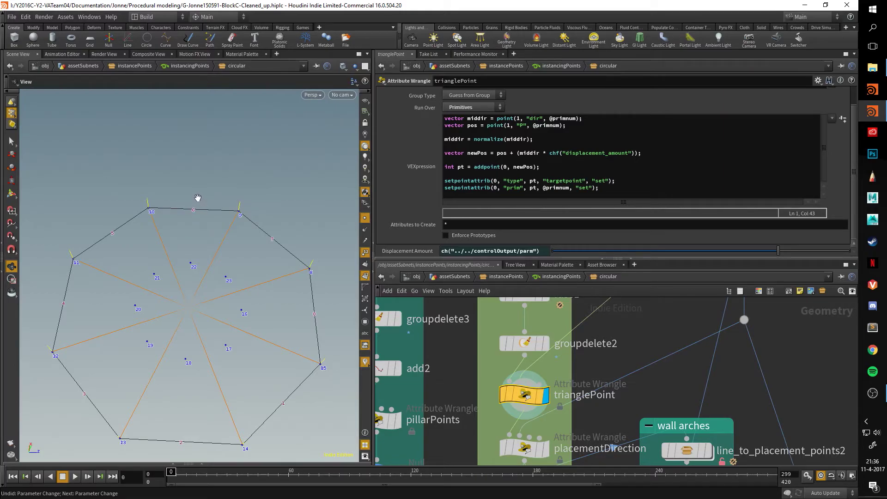
# Display placementDirection's displaced points and lines and view addPscale's full parameters
pyautogui.scroll(-4, 555, 393)
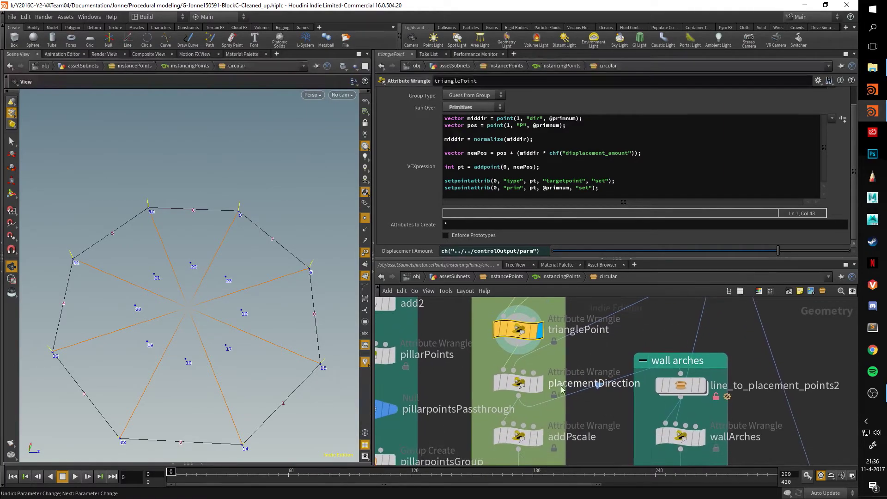
pyautogui.click(540, 387)
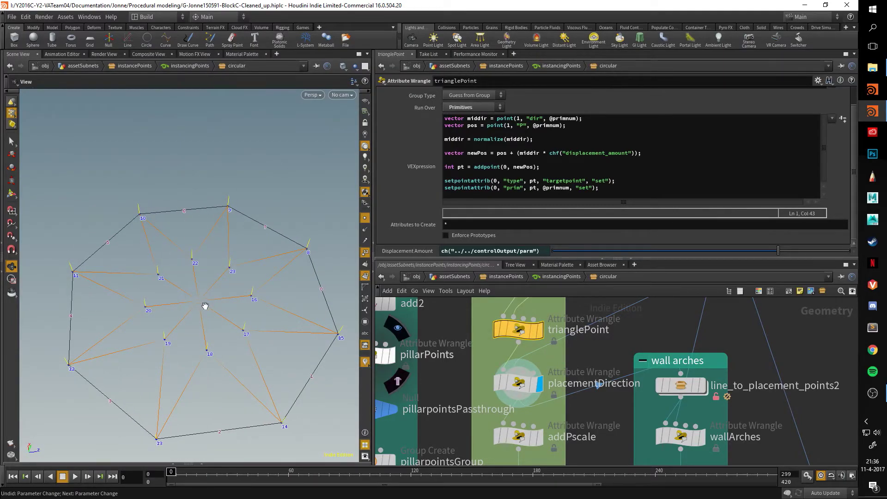
pyautogui.moveTo(203, 306)
pyautogui.mouseDown()
pyautogui.moveTo(200, 336)
pyautogui.moveTo(202, 311)
pyautogui.mouseUp()
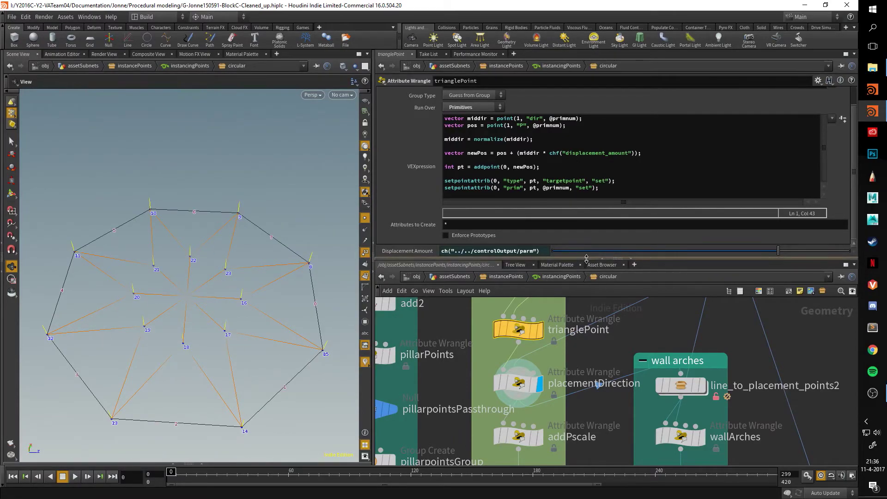
pyautogui.moveTo(585, 259); pyautogui.dragTo(594, 153)
pyautogui.scroll(-3, 597, 353)
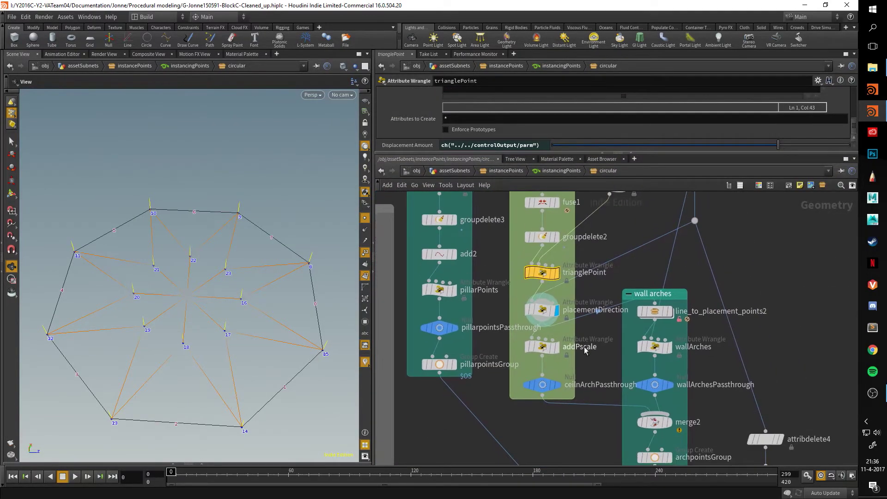
pyautogui.click(550, 350)
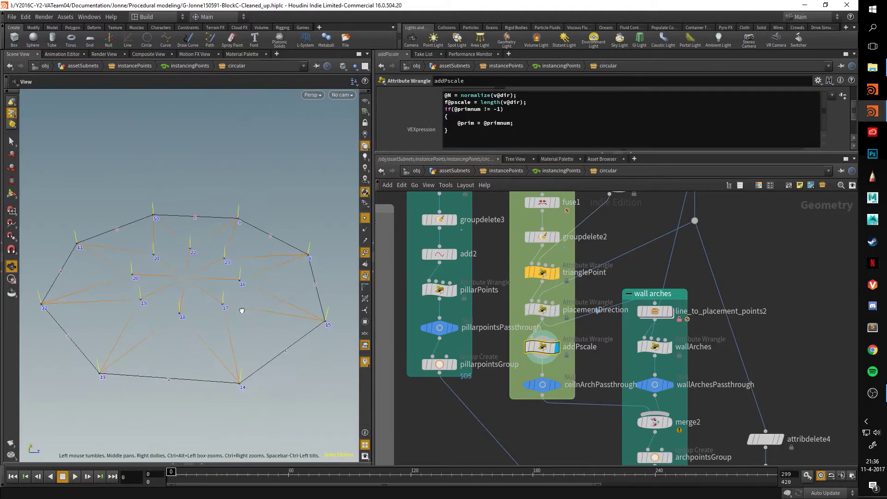
pyautogui.moveTo(478, 153); pyautogui.dragTo(478, 233)
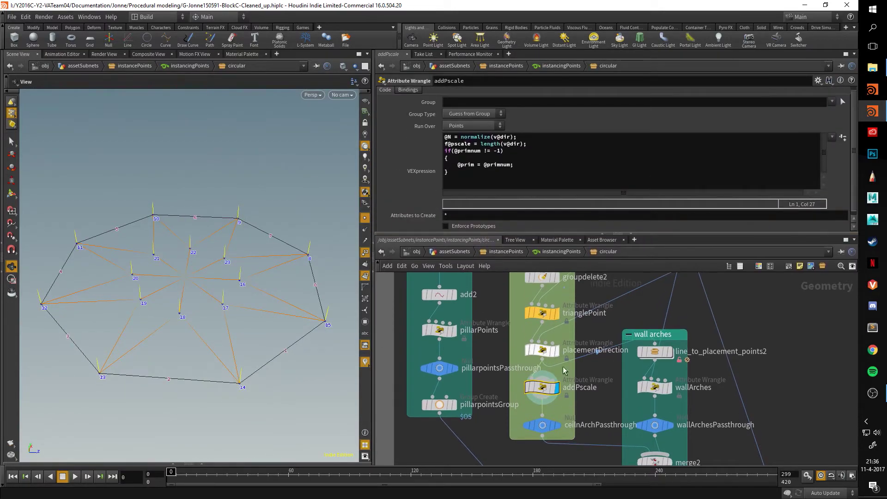
# Display output1's geometry and go back up to the instancingPoints network
pyautogui.moveTo(619, 453); pyautogui.dragTo(586, 338, button='middle')
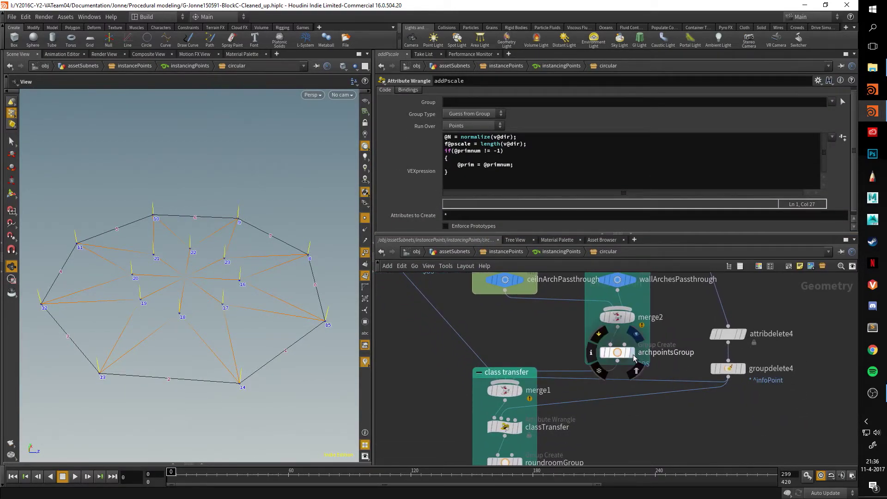
pyautogui.moveTo(615, 369); pyautogui.dragTo(641, 277, button='middle')
pyautogui.click(549, 442)
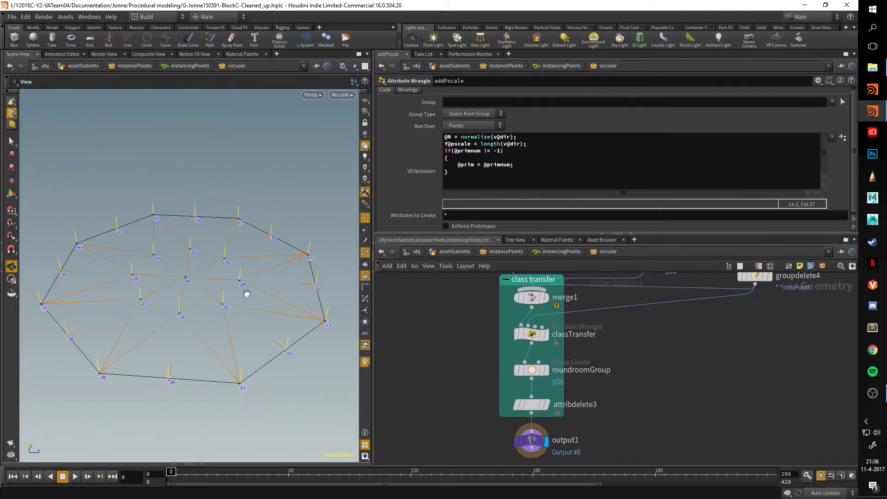
pyautogui.click(559, 252)
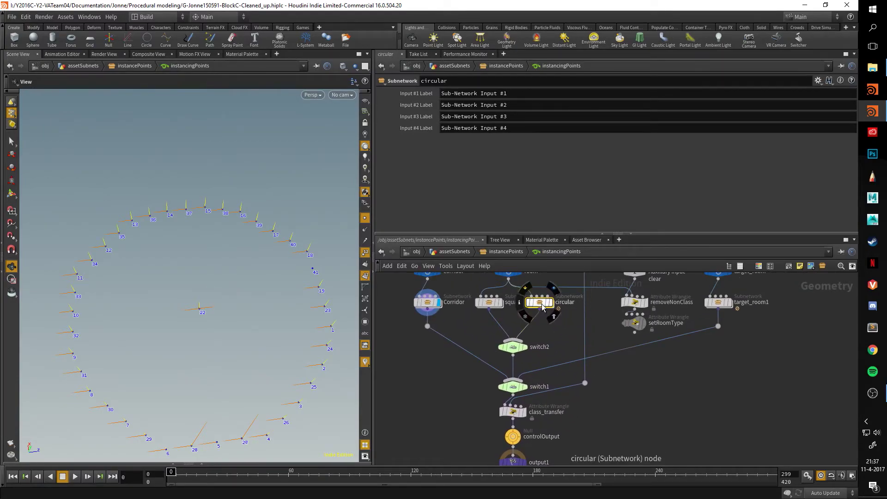
# Reduce instancingPoints' Max Iterations from 7 to 5 and step inside the loop
pyautogui.click(554, 303)
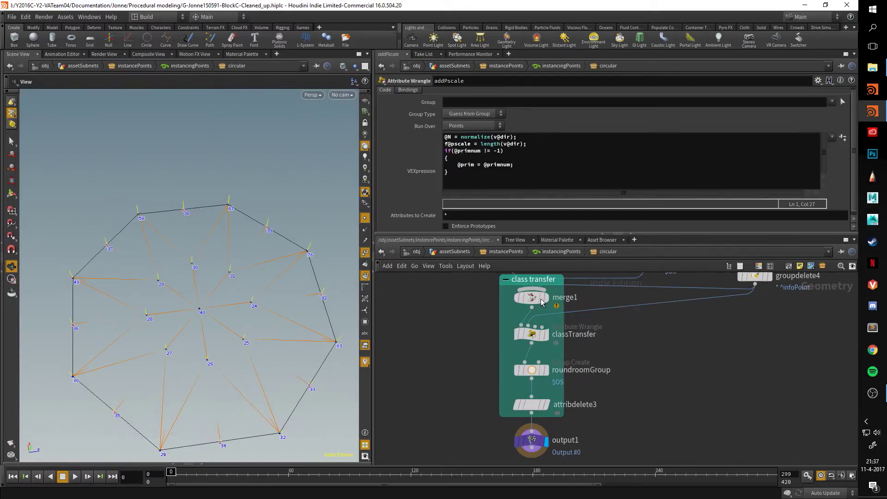
pyautogui.doubleClick(539, 302)
pyautogui.click(559, 253)
pyautogui.click(508, 253)
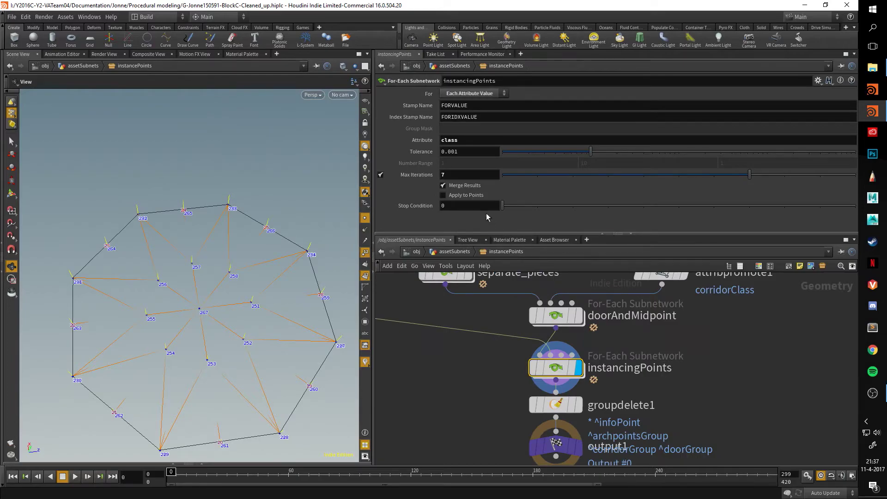
pyautogui.click(675, 175)
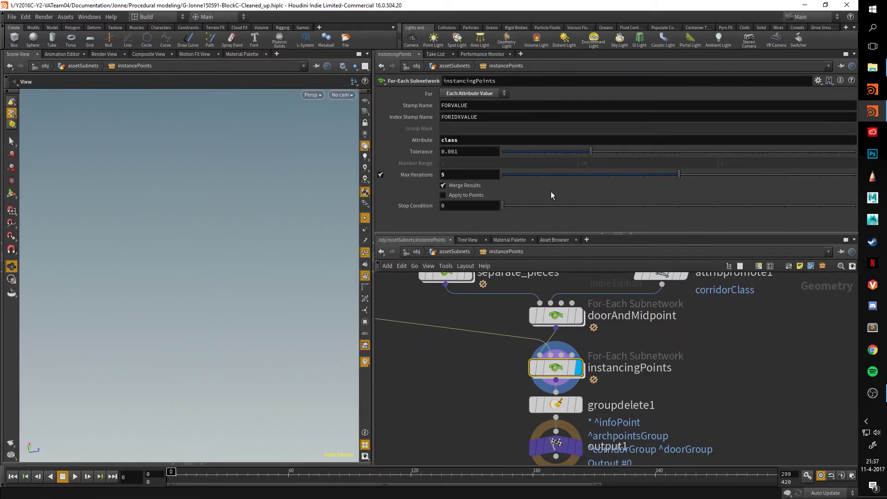
pyautogui.scroll(-5, 228, 224)
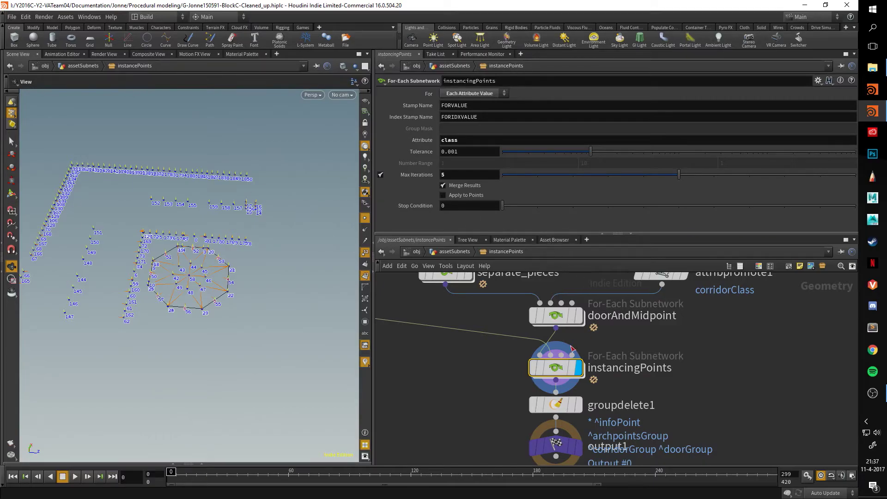
pyautogui.doubleClick(555, 368)
# Display the Corridor branch's output with point numbers hidden
pyautogui.click(643, 367)
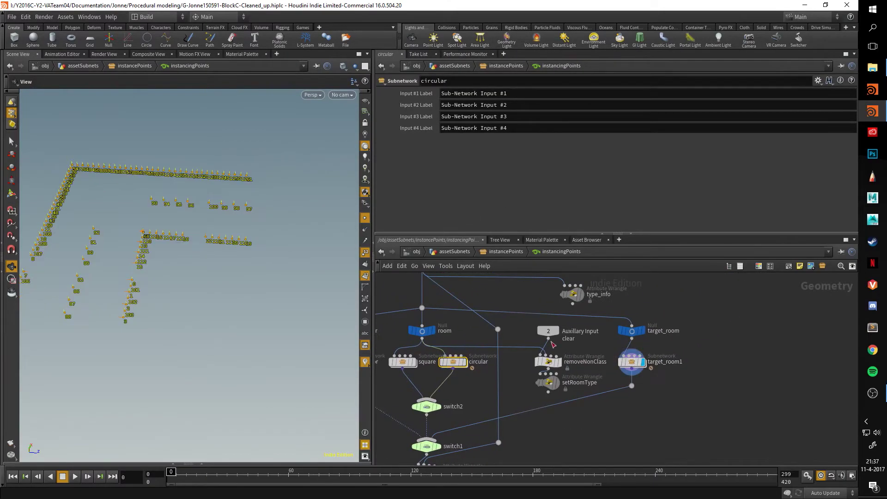
pyautogui.moveTo(504, 386); pyautogui.dragTo(581, 373, button='middle')
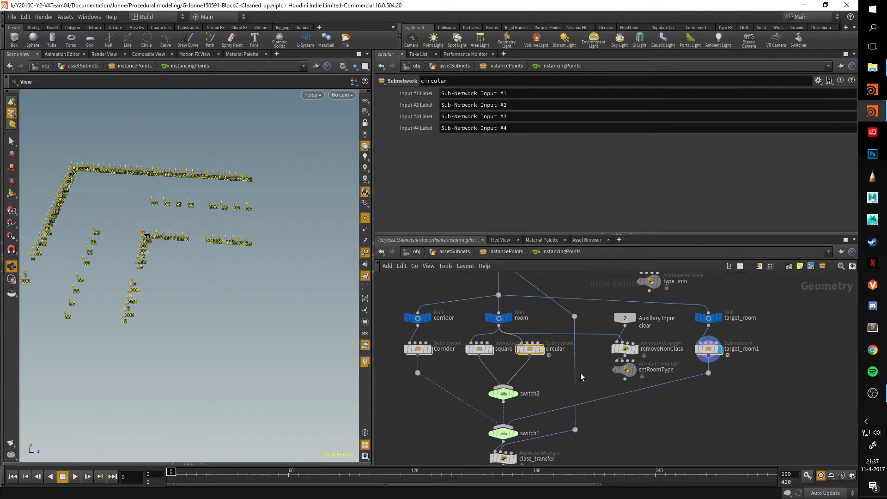
pyautogui.click(425, 349)
pyautogui.click(428, 350)
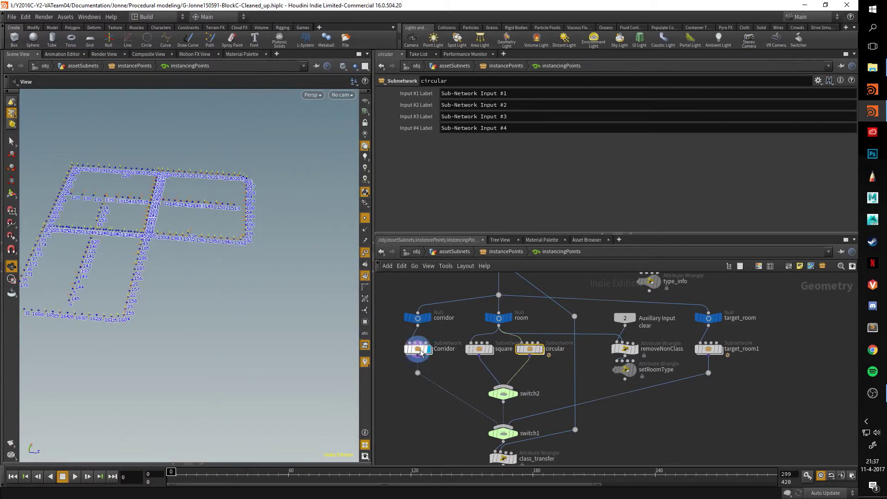
pyautogui.click(365, 253)
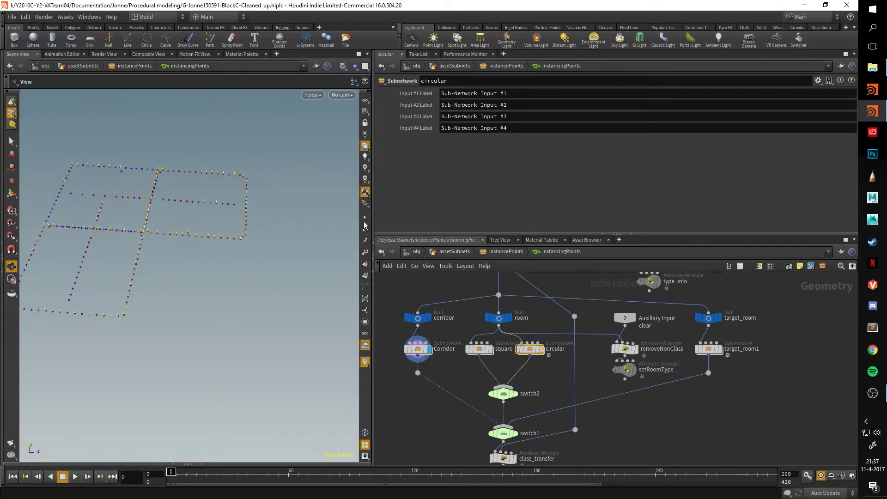
pyautogui.moveTo(285, 257); pyautogui.dragTo(276, 265)
# Compare the square and circular branch outputs in the viewport
pyautogui.click(490, 350)
pyautogui.click(539, 349)
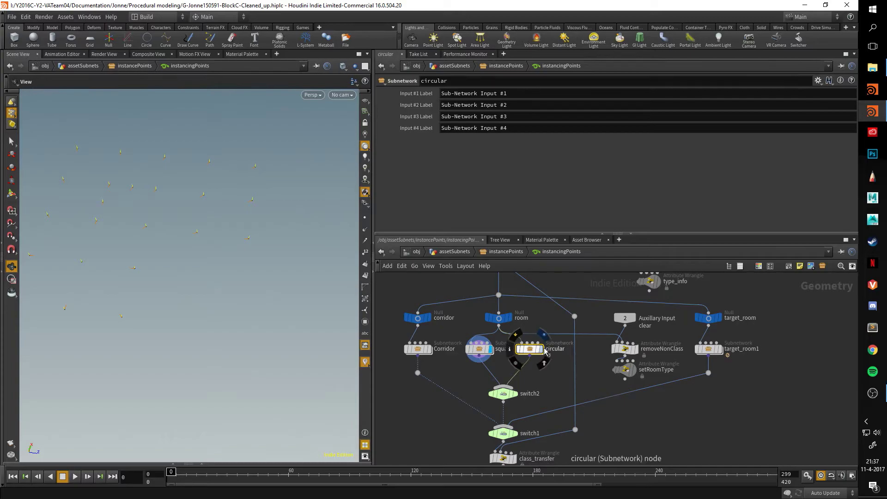
pyautogui.moveTo(217, 254); pyautogui.dragTo(183, 261)
pyautogui.scroll(5, 750, 367)
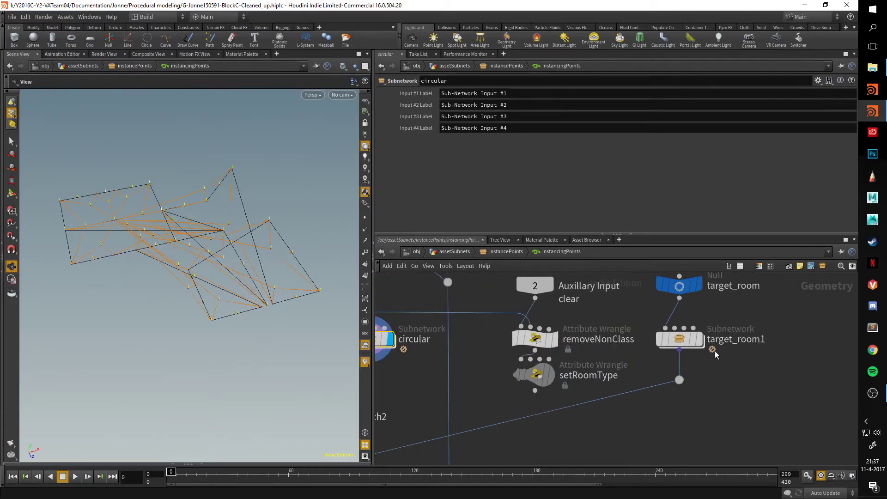
# Return the display flag to target_room1 and bring up its parameters
pyautogui.click(698, 340)
pyautogui.click(684, 340)
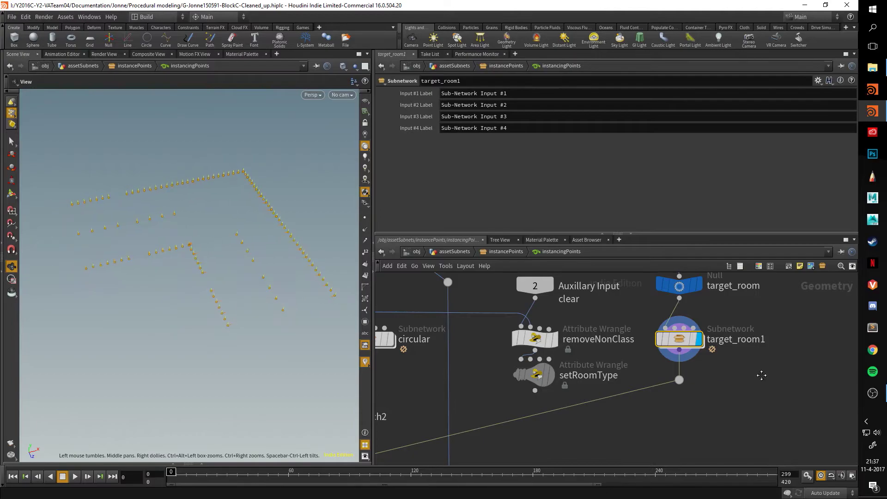
pyautogui.moveTo(240, 284); pyautogui.dragTo(245, 291)
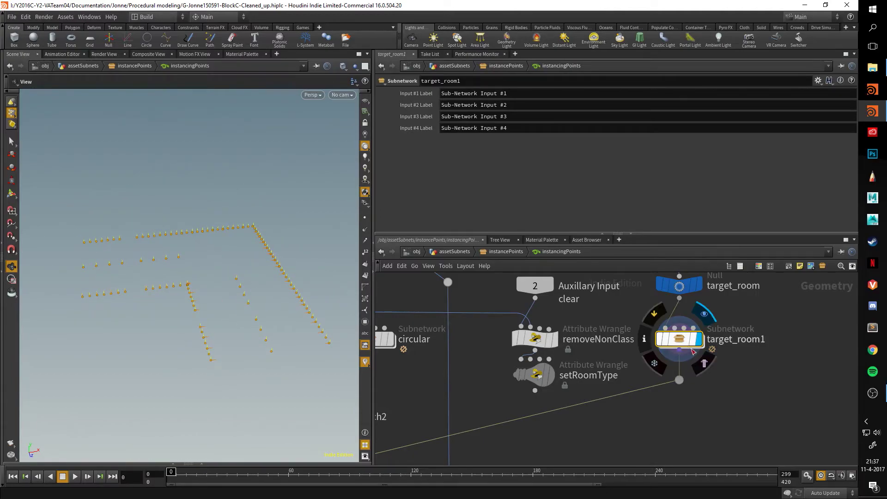
# Dive into target_room1, enlarge the network pane and frame all nodes
pyautogui.doubleClick(684, 340)
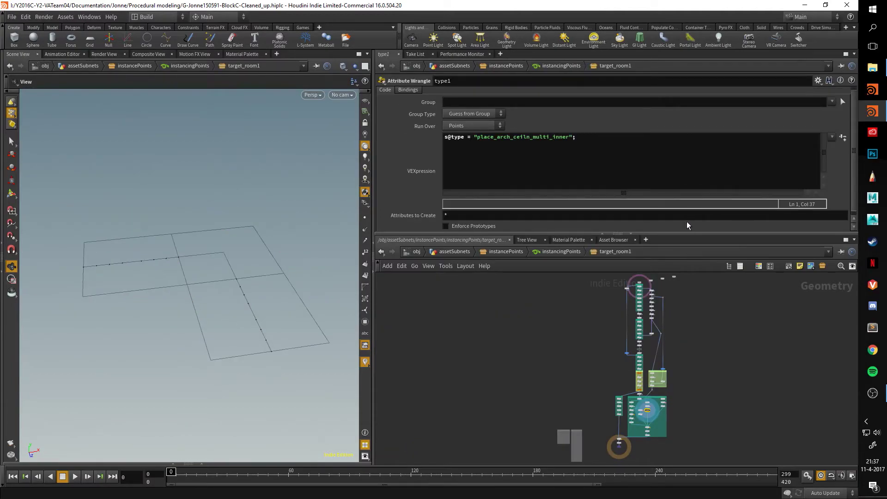
pyautogui.moveTo(686, 233); pyautogui.dragTo(688, 139)
pyautogui.press('h')
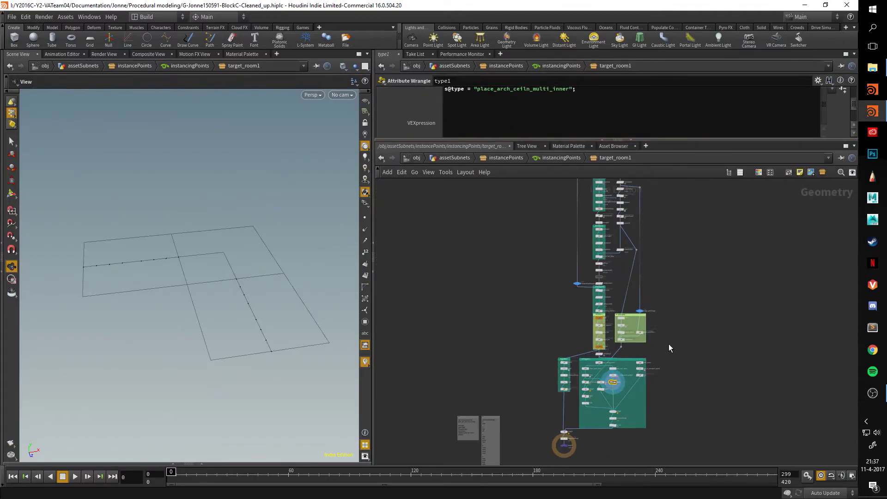
pyautogui.moveTo(669, 348); pyautogui.dragTo(689, 352, button='middle')
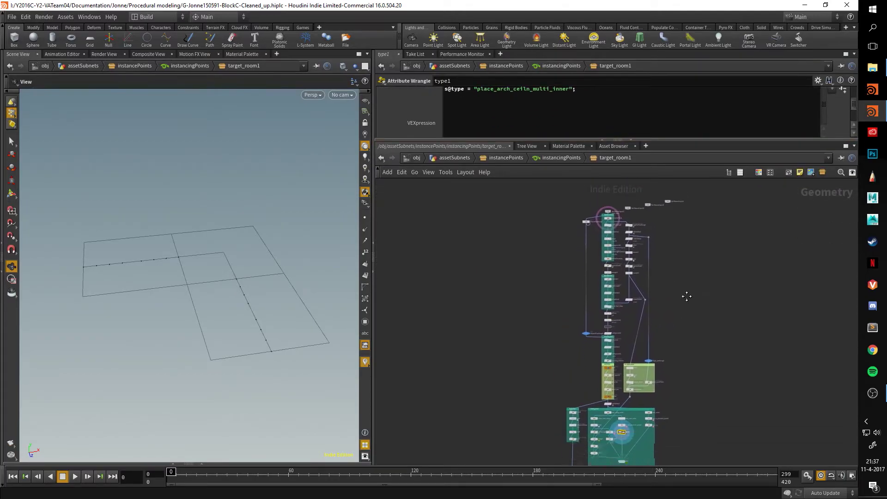
pyautogui.moveTo(686, 296); pyautogui.dragTo(686, 326, button='middle')
pyautogui.scroll(3, 683, 270)
pyautogui.scroll(-3, 682, 265)
# Survey the upper and middle node columns and the naming pieces box
pyautogui.moveTo(551, 206); pyautogui.dragTo(521, 295)
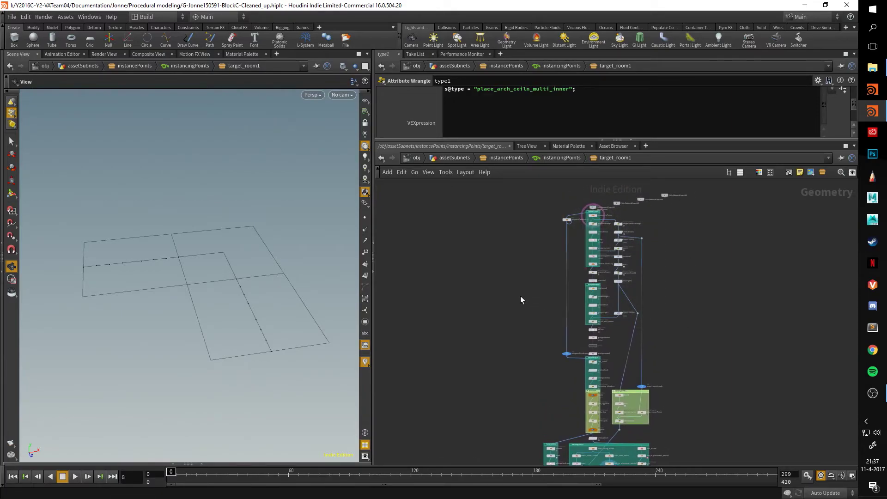
pyautogui.moveTo(520, 295); pyautogui.dragTo(524, 269, button='middle')
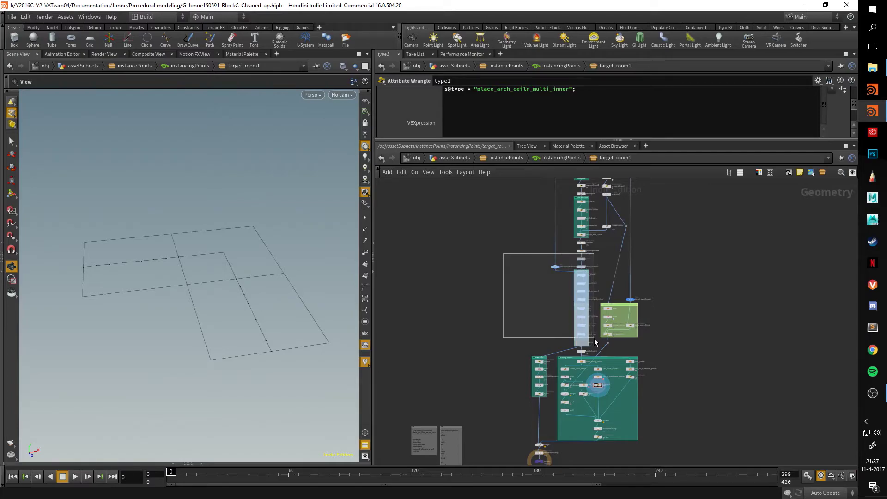
pyautogui.moveTo(595, 342); pyautogui.dragTo(549, 316)
pyautogui.scroll(5, 564, 297)
pyautogui.scroll(-5, 552, 296)
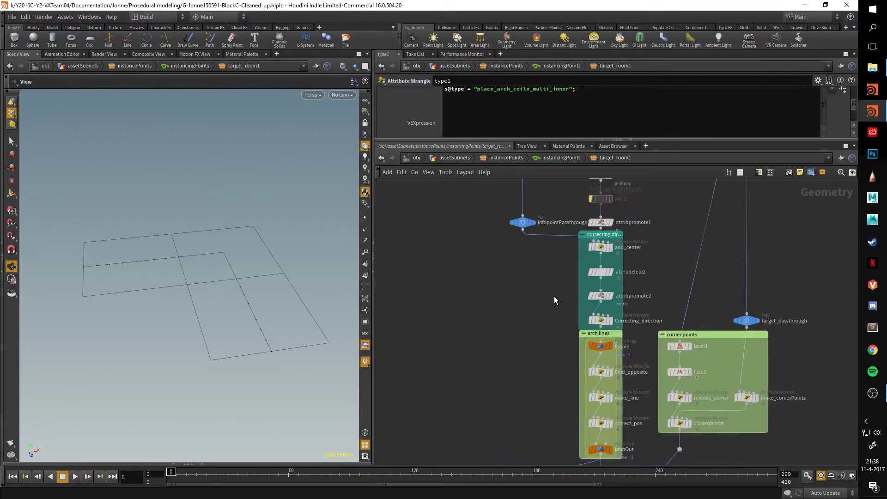
pyautogui.moveTo(549, 306); pyautogui.dragTo(515, 274, button='middle')
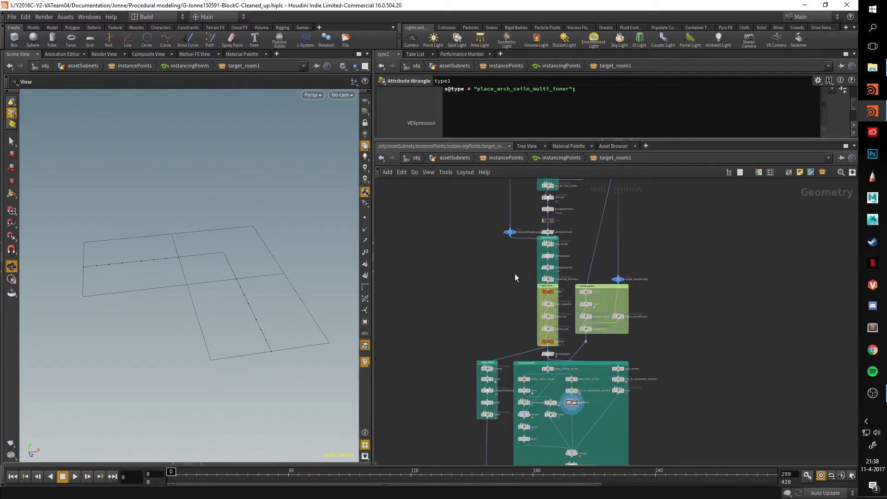
pyautogui.moveTo(697, 371); pyautogui.dragTo(675, 286, button='middle')
pyautogui.moveTo(651, 395); pyautogui.dragTo(655, 361)
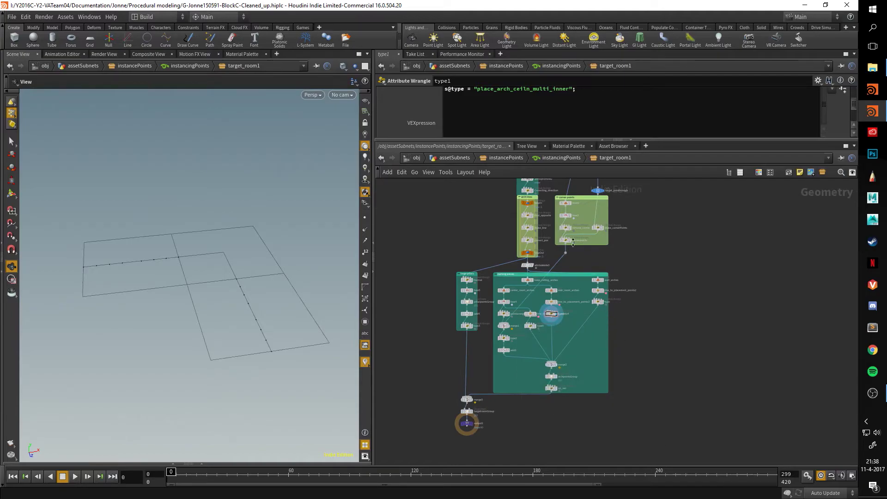
# Enlarge the parameter pane and read the type2 and type4 wrangle code
pyautogui.moveTo(522, 138); pyautogui.dragTo(522, 266)
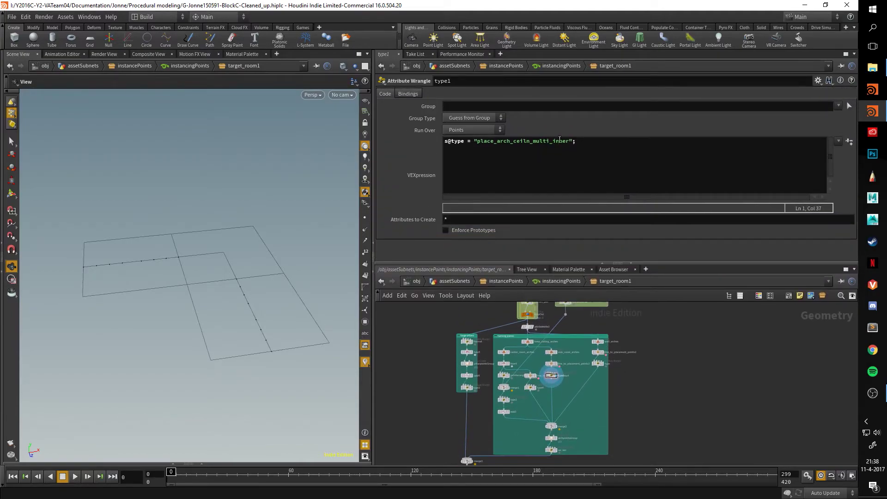
pyautogui.scroll(5, 516, 401)
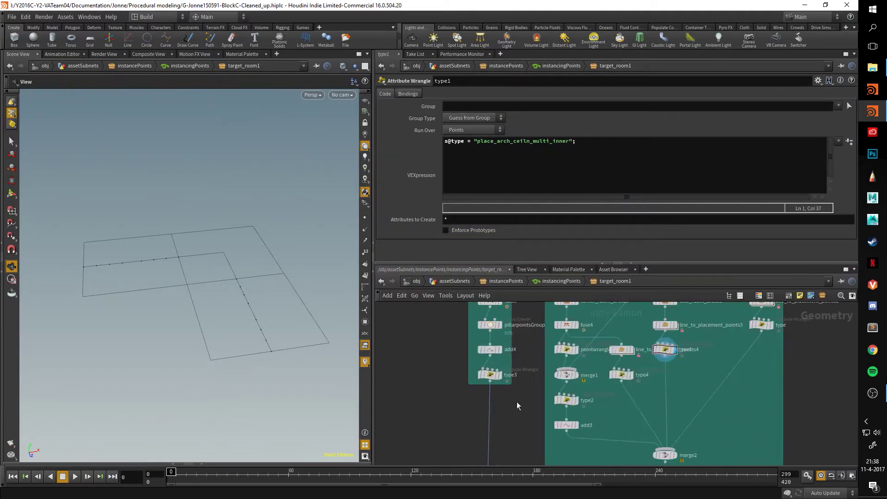
pyautogui.click(567, 400)
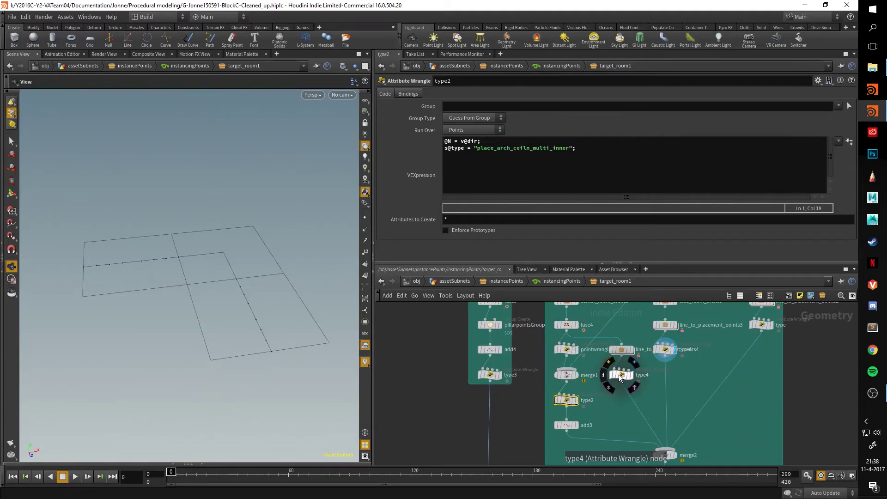
pyautogui.click(621, 375)
# Pan through merge2, archpointsGroup and corner points nodes up to the network inputs
pyautogui.moveTo(789, 369); pyautogui.dragTo(783, 416, button='middle')
pyautogui.scroll(-3, 767, 404)
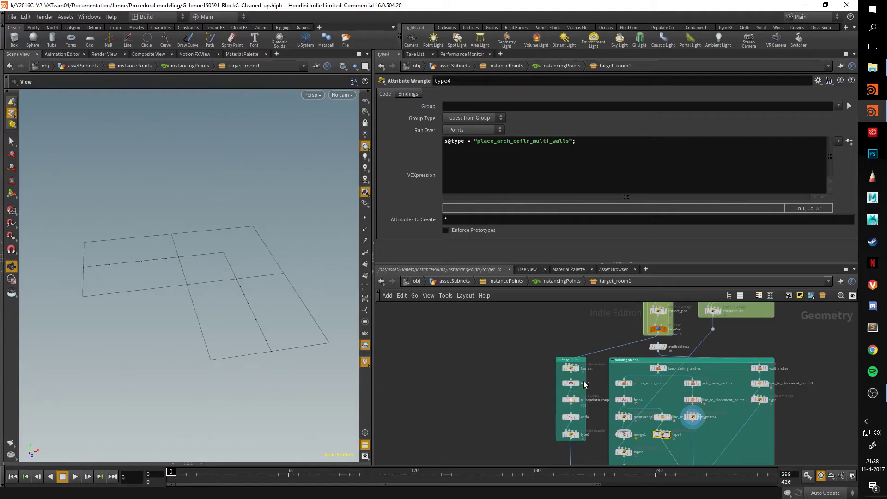
pyautogui.moveTo(584, 385); pyautogui.dragTo(574, 319, button='middle')
pyautogui.moveTo(572, 421); pyautogui.dragTo(512, 263, button='middle')
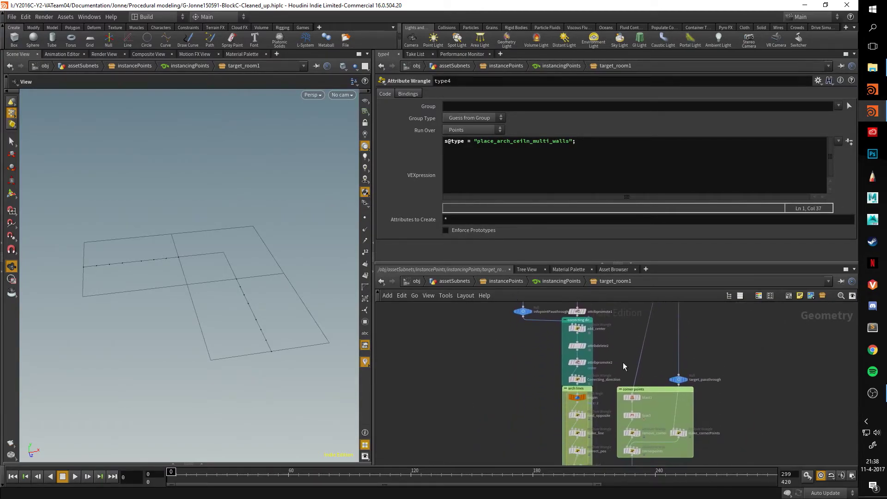
pyautogui.moveTo(645, 317); pyautogui.dragTo(619, 430, button='middle')
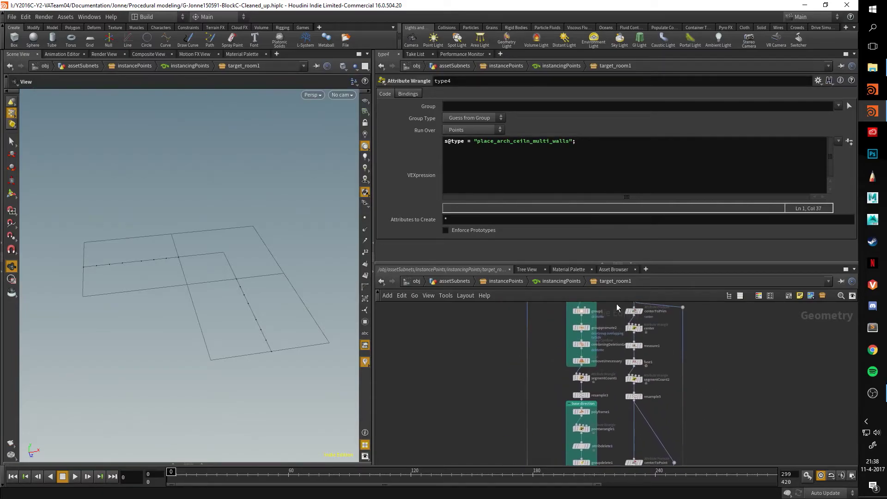
pyautogui.moveTo(616, 304); pyautogui.dragTo(605, 397, button='middle')
pyautogui.scroll(3, 606, 398)
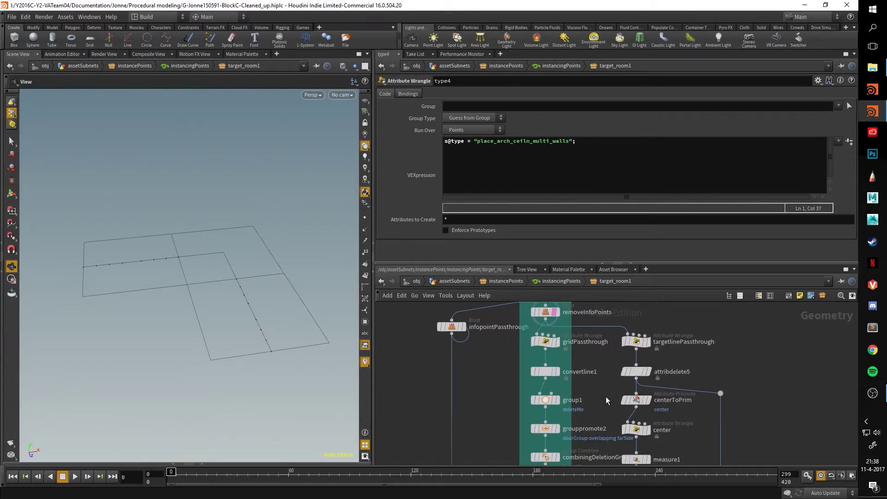
# Display gridPassthrough's grid planes and code, tumbling to a higher angle
pyautogui.click(555, 342)
pyautogui.click(546, 345)
pyautogui.keyDown('alt'); pyautogui.moveTo(277, 266); pyautogui.dragTo(260, 310); pyautogui.keyUp('alt')
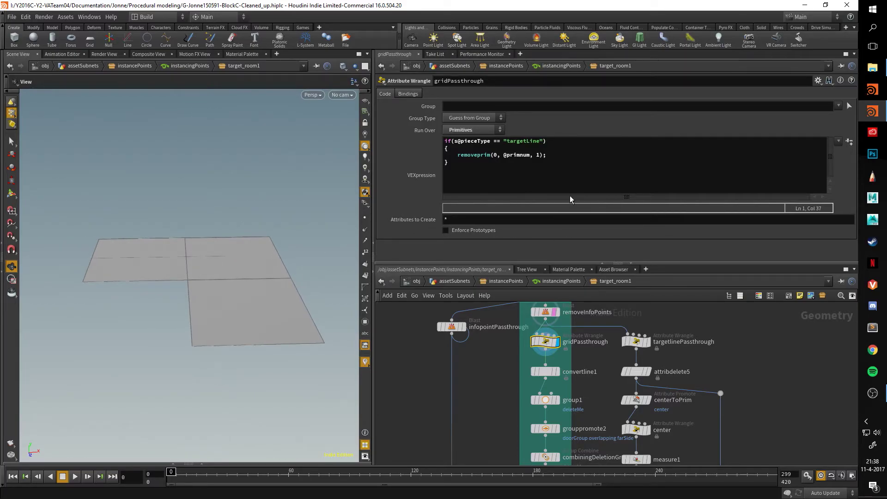
pyautogui.keyDown('alt'); pyautogui.moveTo(252, 264); pyautogui.dragTo(271, 264); pyautogui.keyUp('alt')
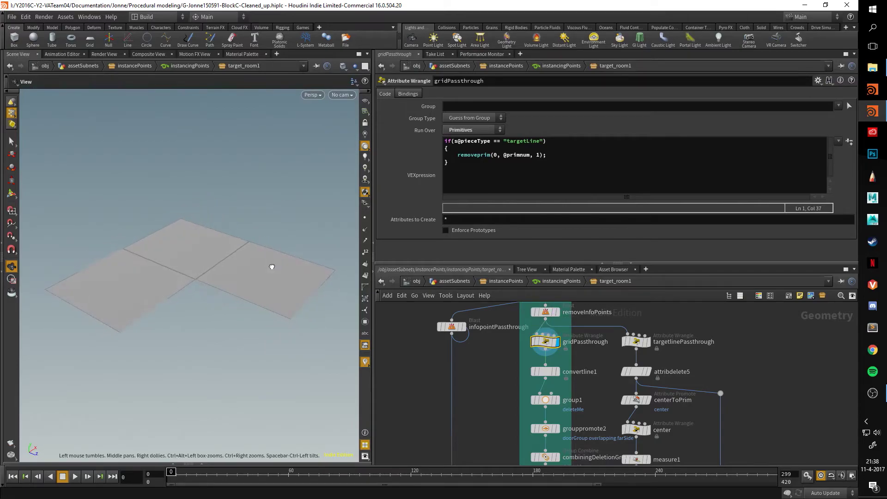
# Check targetlinePassthrough's kept lines and code, then removeUnecessary's output
pyautogui.click(649, 342)
pyautogui.click(636, 342)
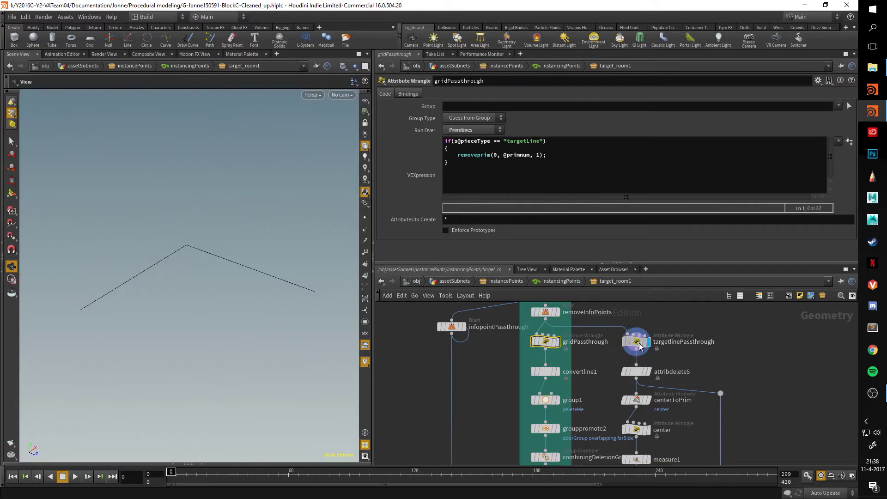
pyautogui.click(556, 342)
pyautogui.moveTo(592, 405); pyautogui.dragTo(594, 342, button='middle')
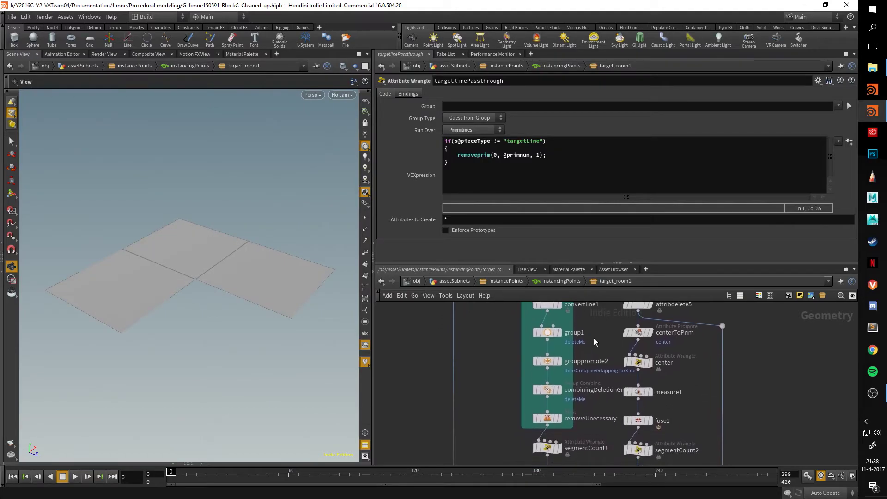
pyautogui.click(559, 418)
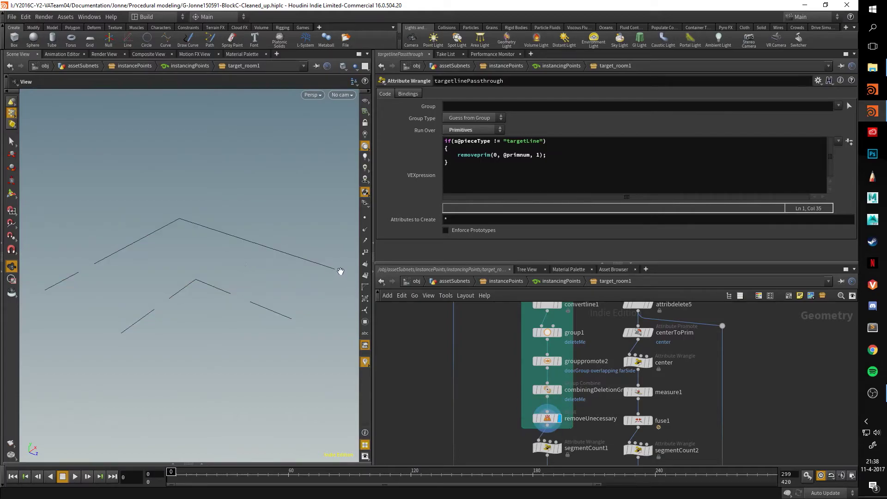
pyautogui.moveTo(580, 301); pyautogui.dragTo(553, 353, button='middle')
# Return the display flag to gridPassthrough and show its code
pyautogui.click(563, 361)
pyautogui.click(554, 361)
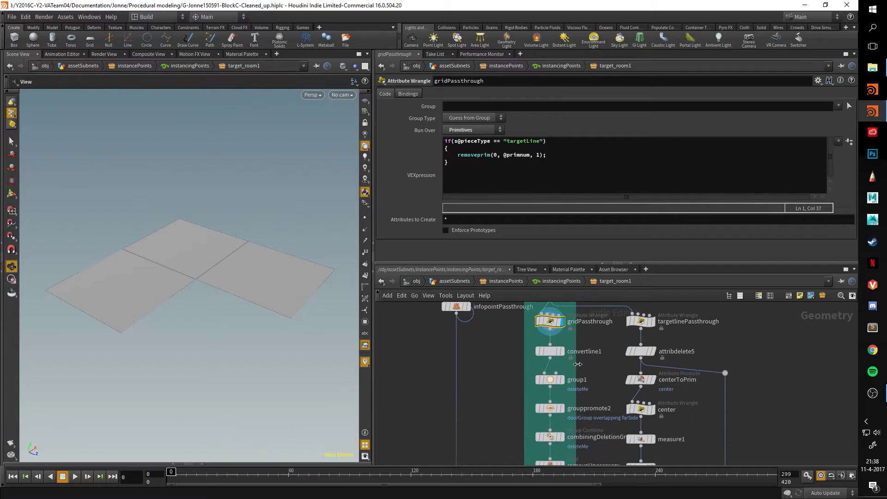
# Display convertline1's grid with point and primitive numbers turned on
pyautogui.click(554, 353)
pyautogui.click(553, 354)
pyautogui.moveTo(293, 261); pyautogui.dragTo(314, 291)
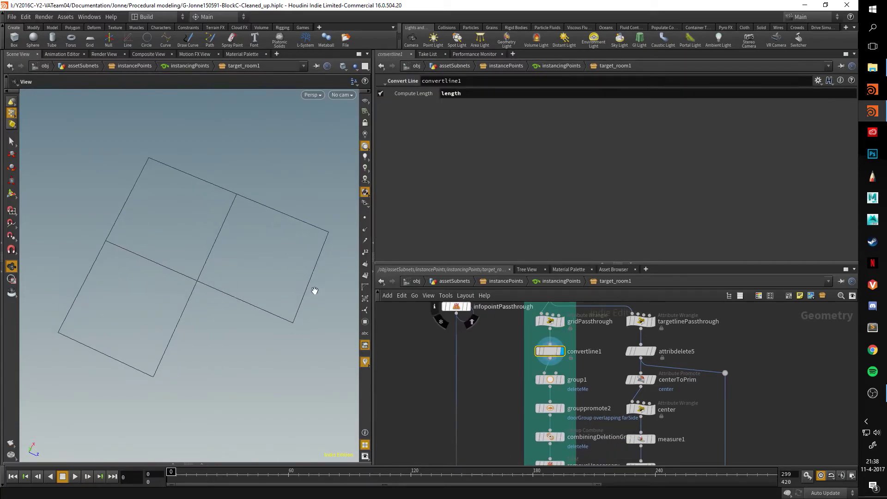
pyautogui.click(368, 255)
pyautogui.moveTo(254, 284); pyautogui.dragTo(242, 242)
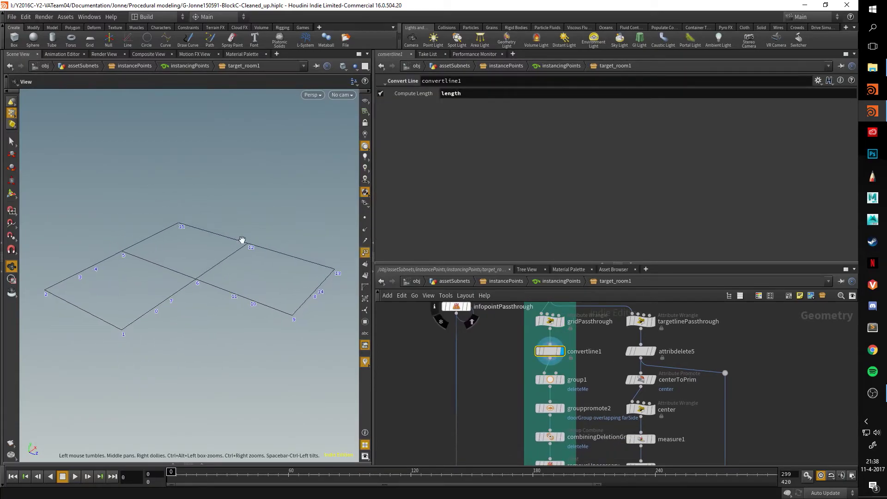
pyautogui.click(366, 276)
pyautogui.moveTo(273, 304); pyautogui.dragTo(230, 310)
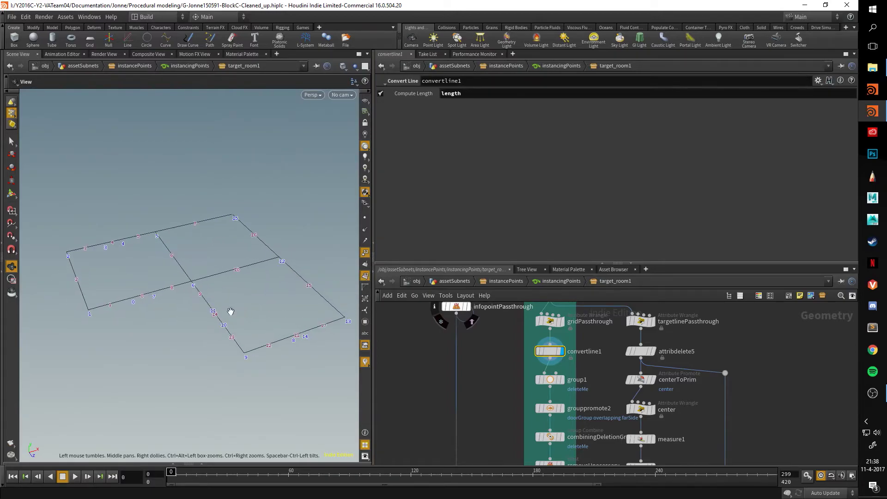
pyautogui.scroll(3, 137, 250)
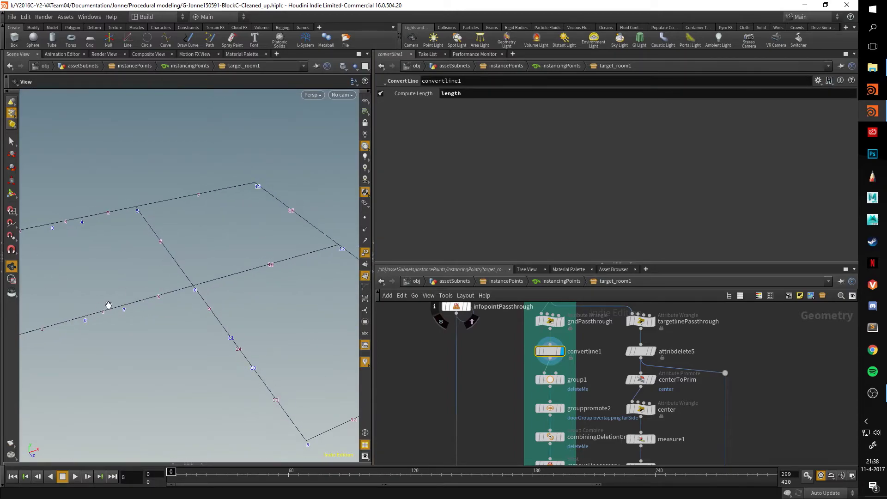
pyautogui.scroll(-2, 93, 304)
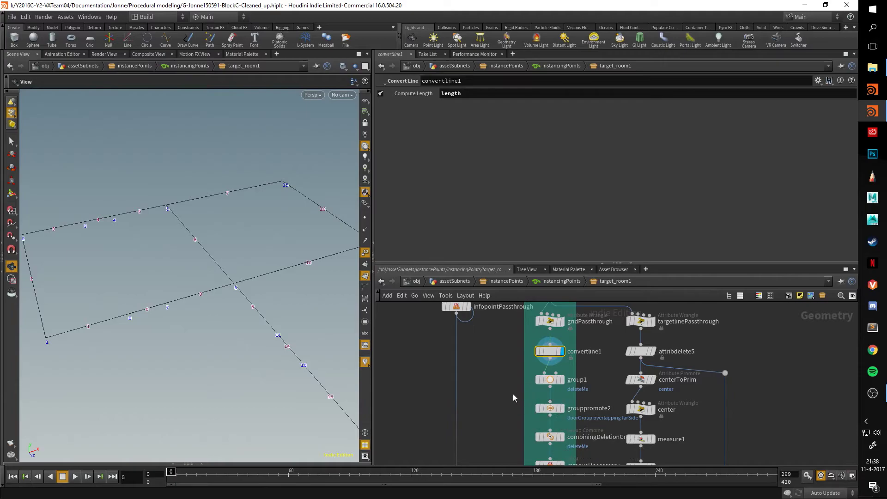
# Inspect group1 and grouppromote2's promoted group, orbiting the numbered grid from several angles
pyautogui.moveTo(512, 394); pyautogui.dragTo(504, 369, button='middle')
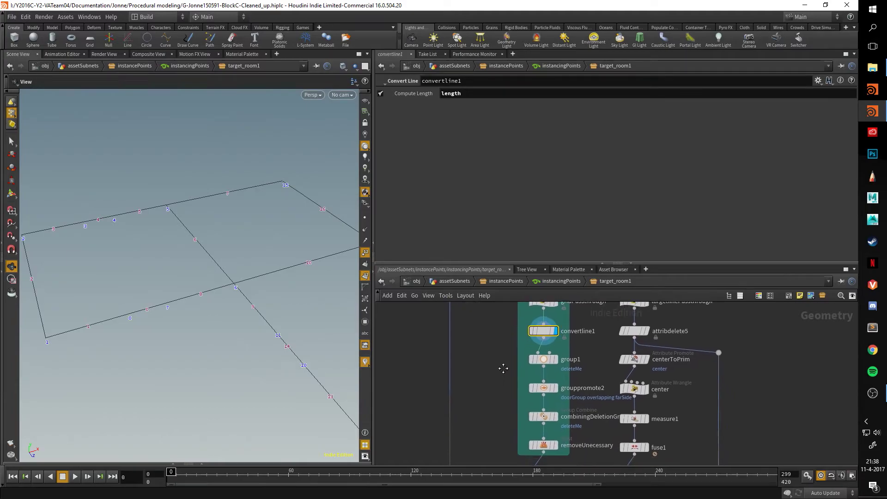
pyautogui.click(541, 362)
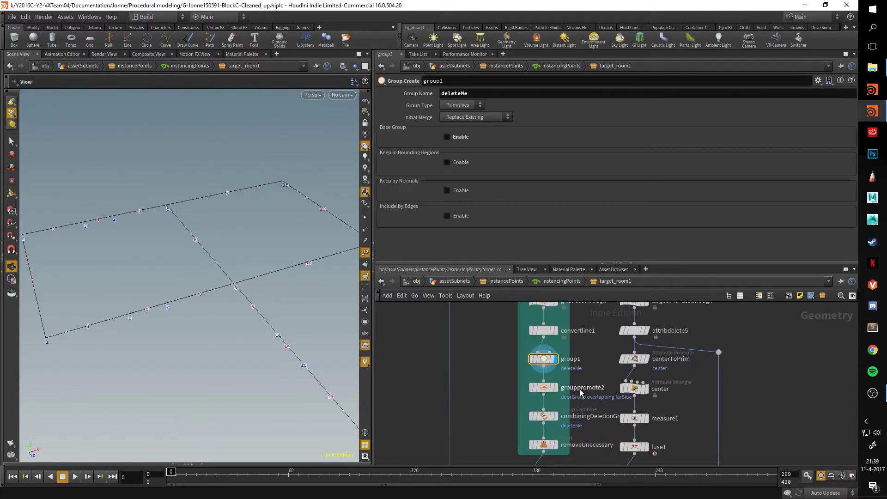
pyautogui.click(544, 387)
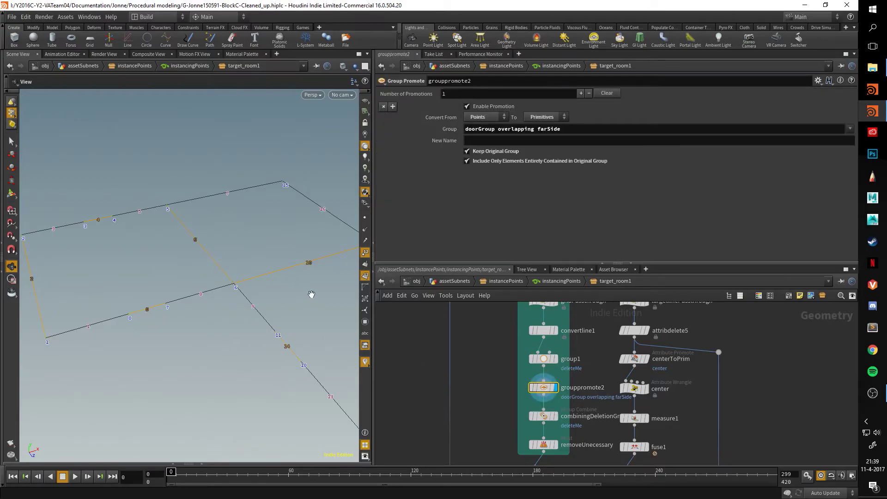
pyautogui.moveTo(311, 294); pyautogui.dragTo(172, 303)
pyautogui.moveTo(176, 272); pyautogui.dragTo(194, 259)
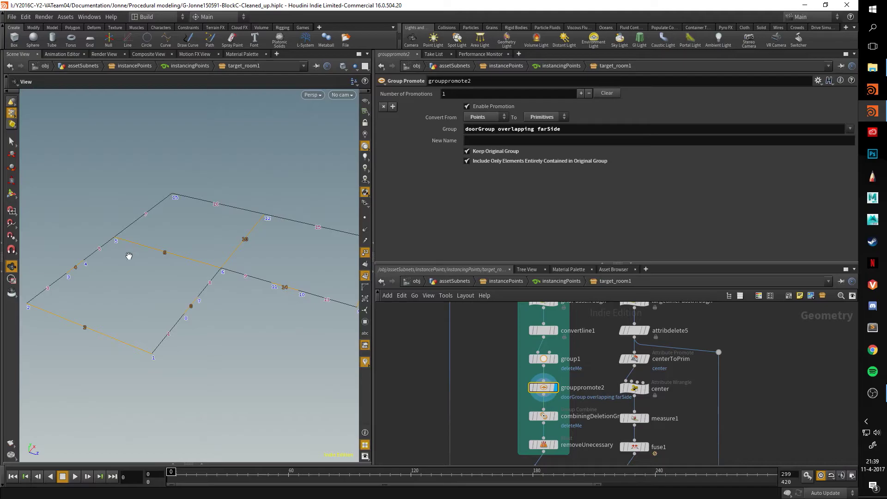
pyautogui.moveTo(129, 256); pyautogui.dragTo(153, 268)
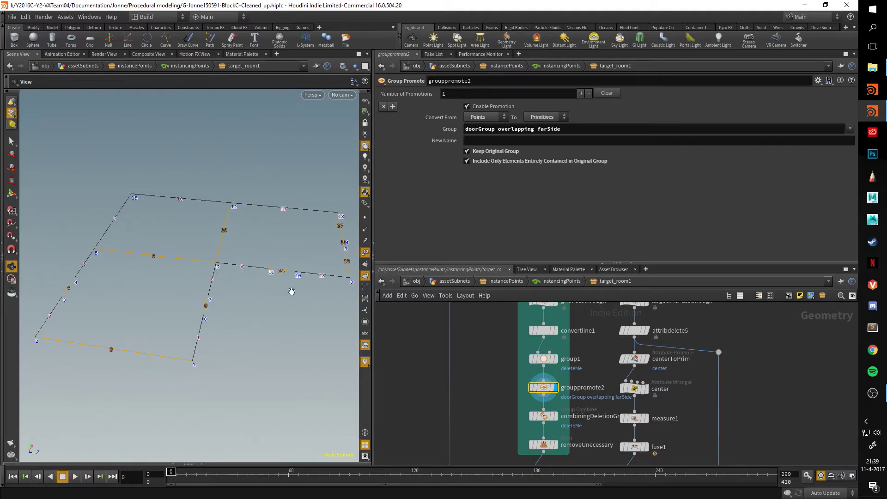
pyautogui.moveTo(291, 291); pyautogui.dragTo(206, 292)
pyautogui.moveTo(239, 331); pyautogui.dragTo(227, 259)
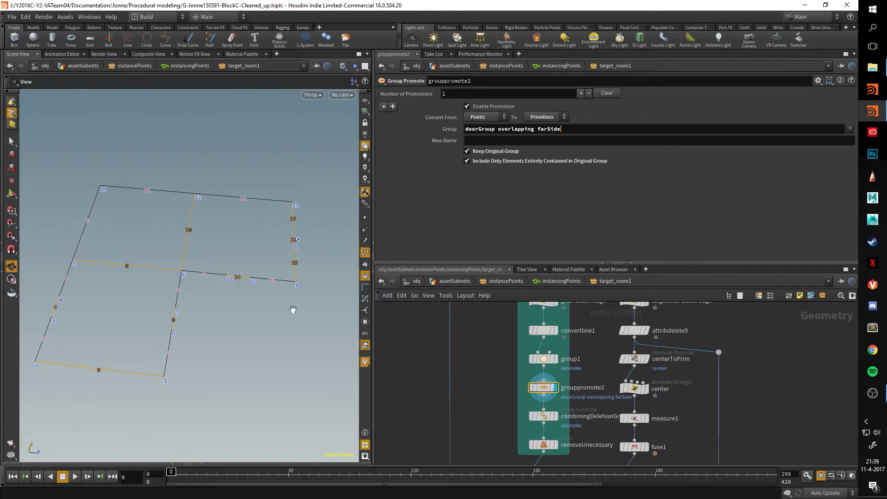
pyautogui.moveTo(293, 309); pyautogui.dragTo(181, 298)
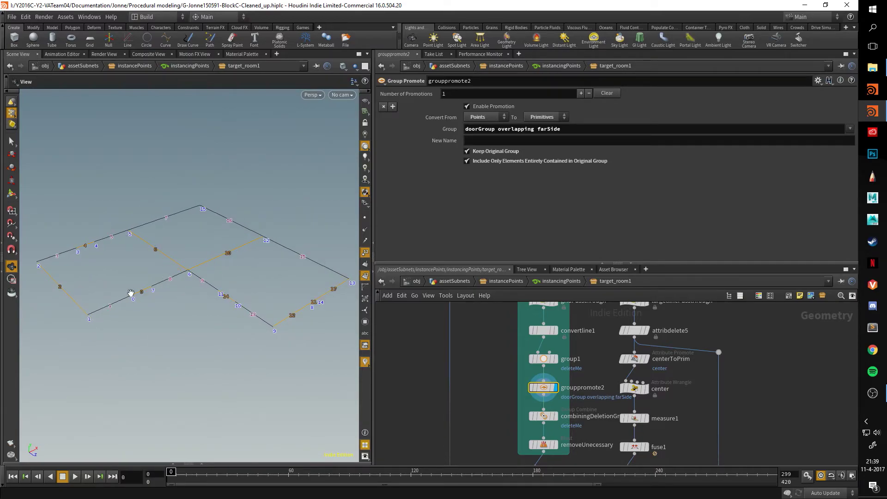
pyautogui.moveTo(130, 293); pyautogui.dragTo(129, 307)
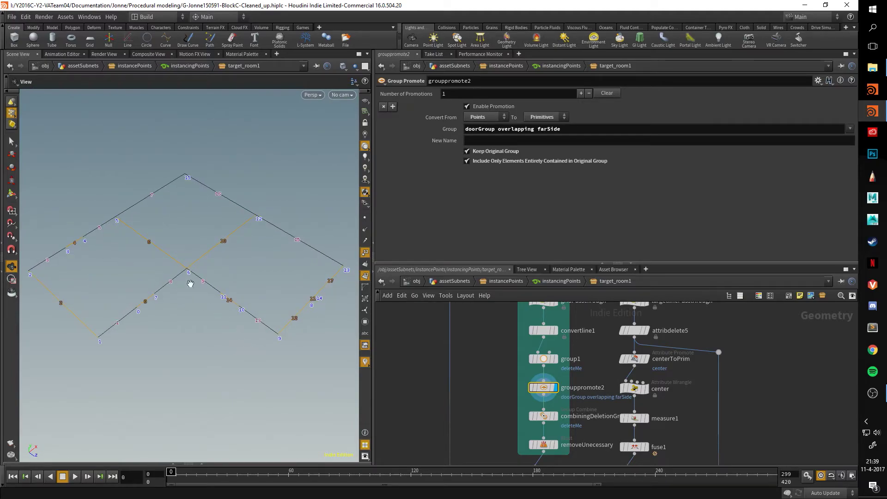
pyautogui.moveTo(190, 284); pyautogui.dragTo(188, 308)
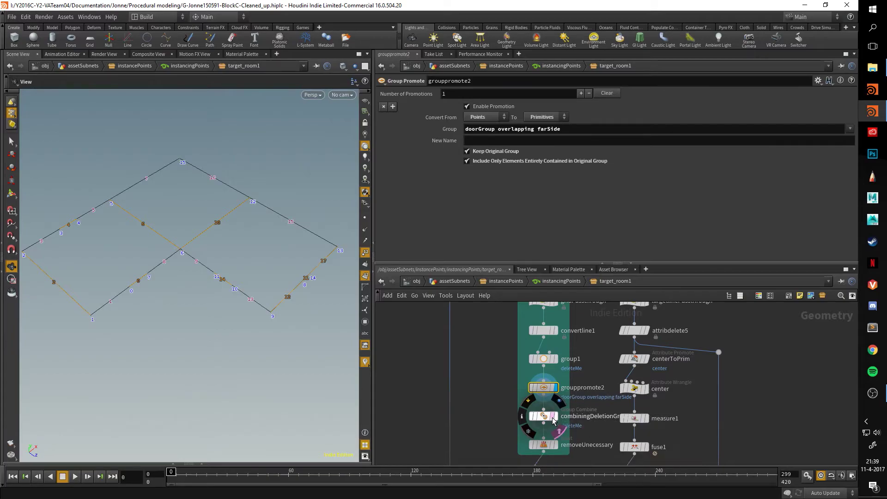
# Template combiningDeletionGroups and display removeUnecessary's output
pyautogui.click(561, 432)
pyautogui.moveTo(595, 438); pyautogui.dragTo(590, 394, button='middle')
pyautogui.click(549, 401)
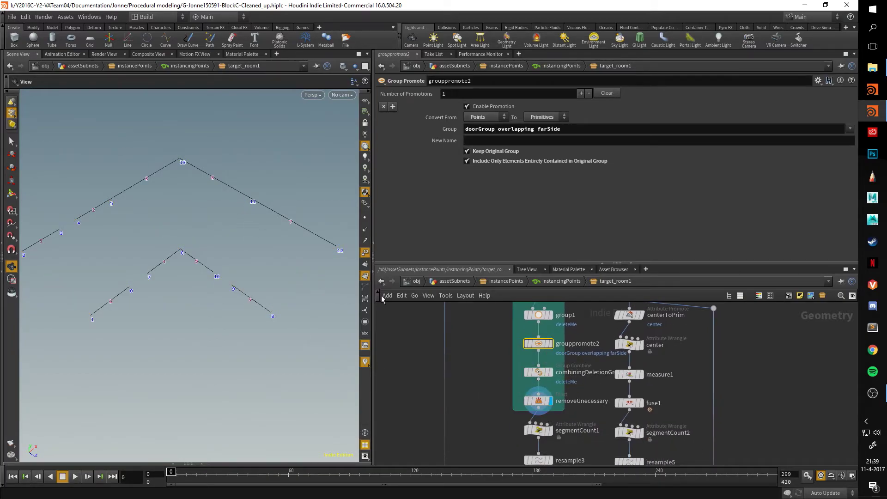
# Read segmentCount1's VEX, highlighting the num_segments line
pyautogui.moveTo(333, 265); pyautogui.dragTo(171, 282)
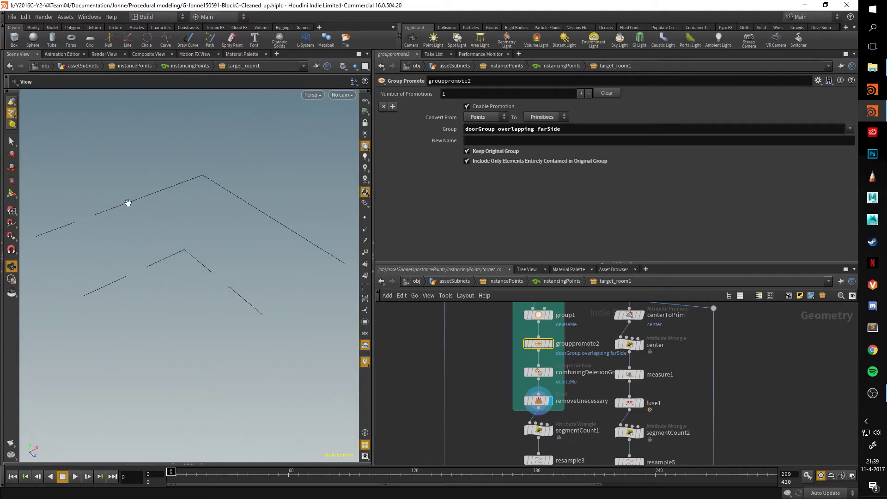
pyautogui.moveTo(487, 403); pyautogui.dragTo(472, 314, button='middle')
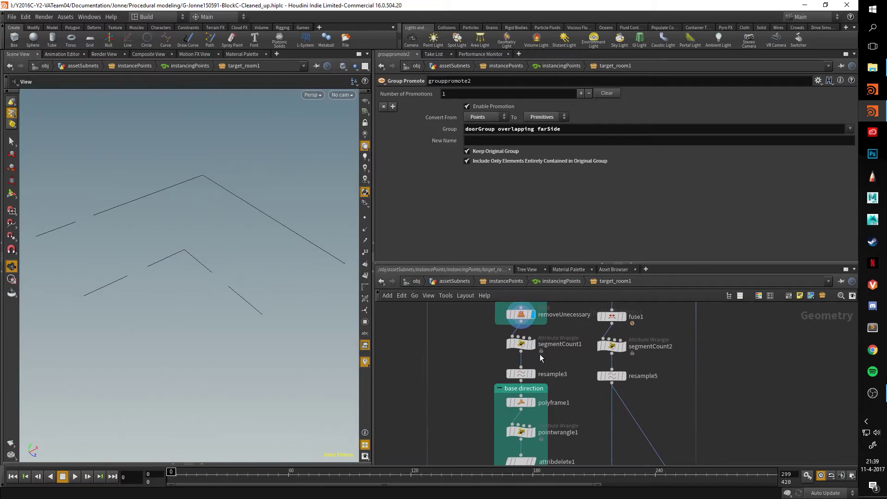
pyautogui.click(521, 344)
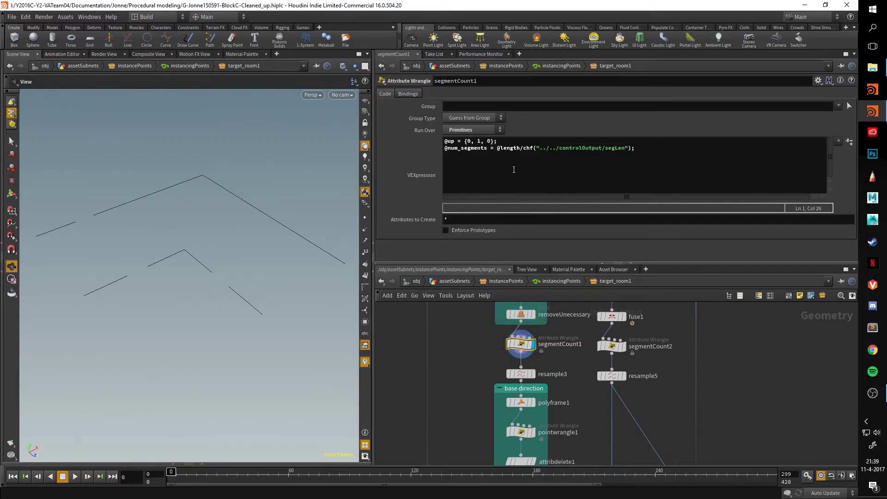
pyautogui.moveTo(642, 150); pyautogui.dragTo(445, 147)
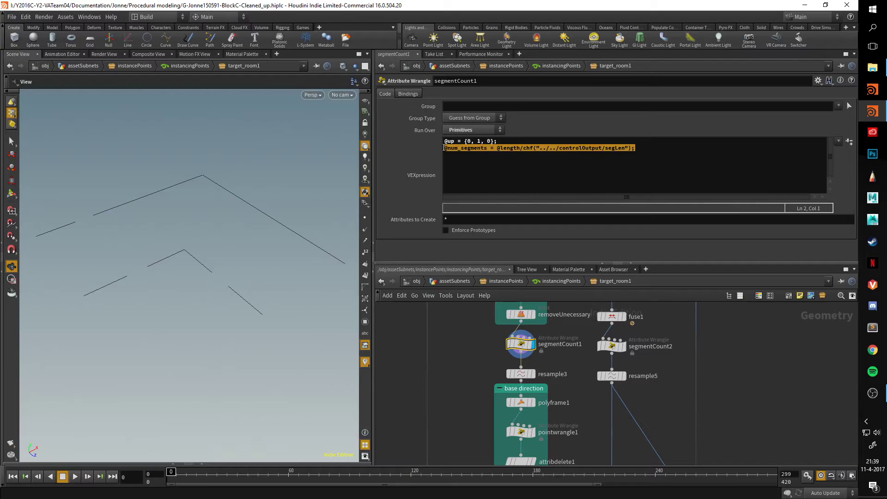
# Check resample3's Maximum Segments of 10 and bring polyframe1 into view
pyautogui.click(521, 374)
pyautogui.moveTo(263, 231); pyautogui.dragTo(291, 241)
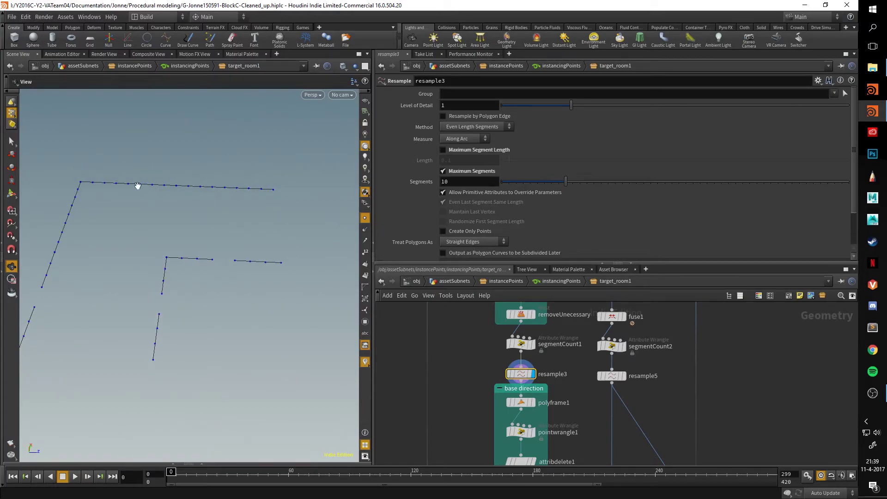
pyautogui.moveTo(451, 415); pyautogui.dragTo(448, 348, button='middle')
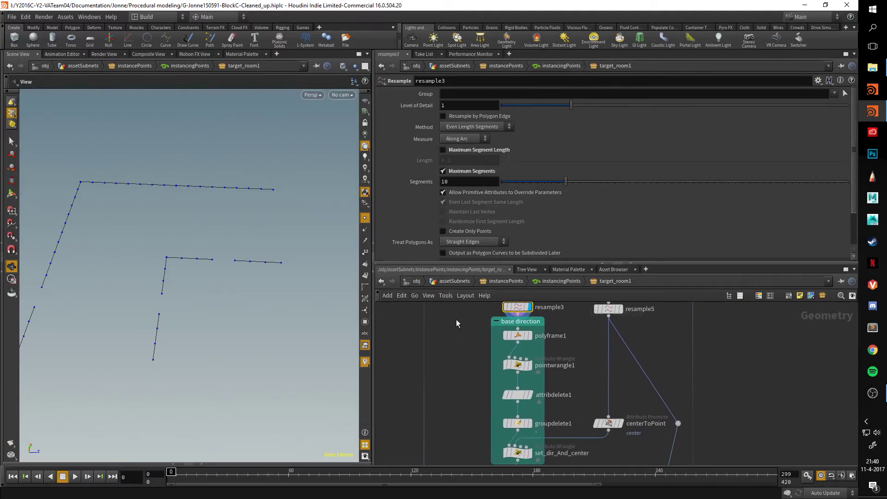
# Compare resample3 and polyframe1 outputs, orbiting the resampled curves, and locate pointwrangle1
pyautogui.click(532, 339)
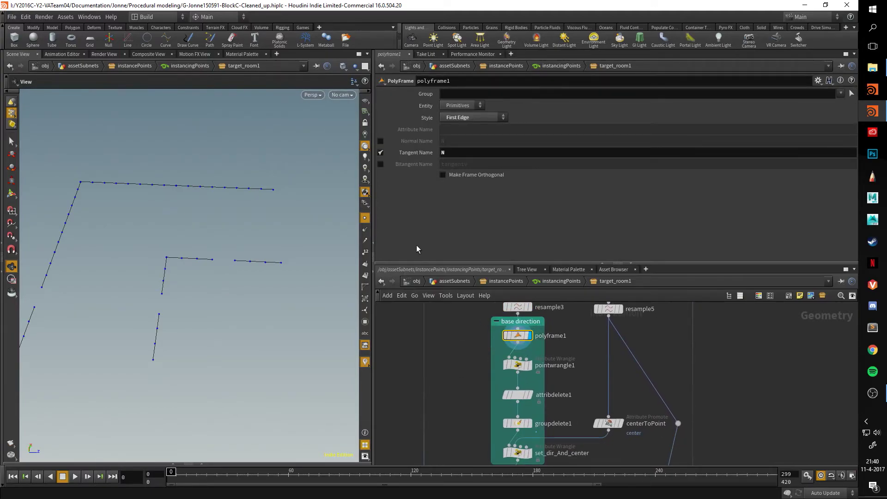
pyautogui.moveTo(298, 221); pyautogui.dragTo(377, 262)
pyautogui.moveTo(542, 339); pyautogui.dragTo(546, 369, button='middle')
pyautogui.click(534, 337)
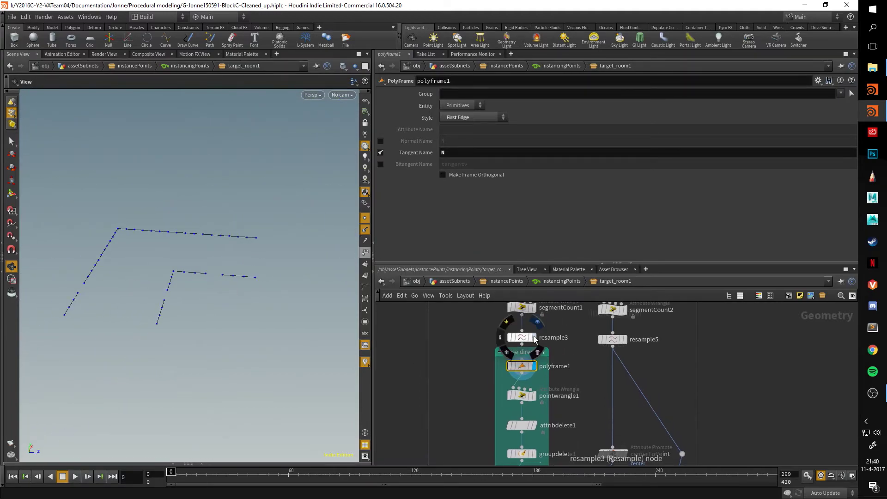
pyautogui.click(533, 366)
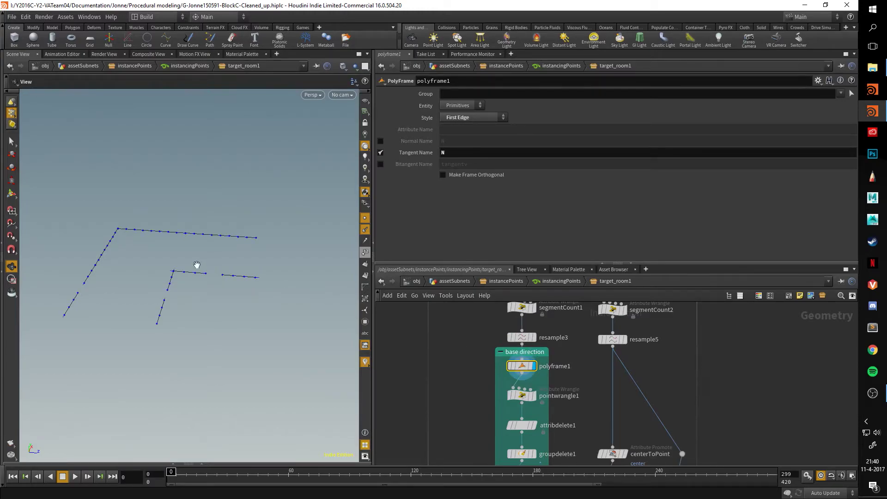
pyautogui.scroll(5, 197, 264)
pyautogui.moveTo(211, 298); pyautogui.dragTo(229, 264)
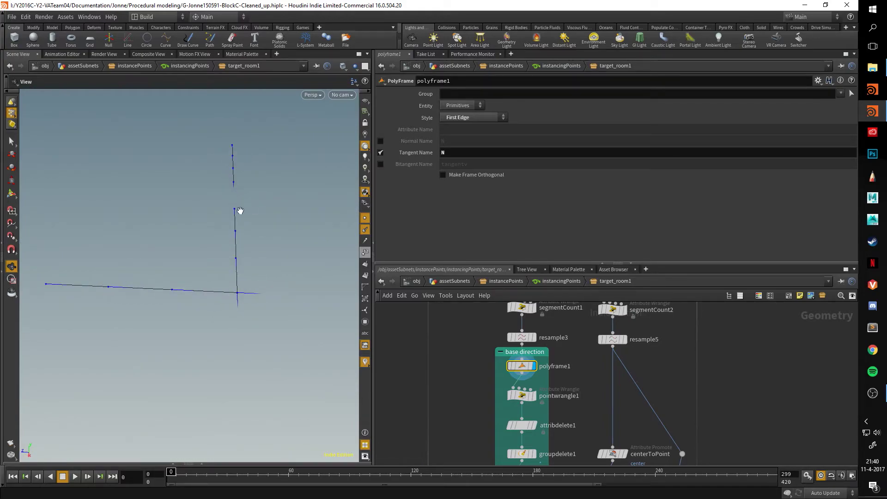
pyautogui.moveTo(235, 307); pyautogui.dragTo(328, 284)
pyautogui.moveTo(116, 273); pyautogui.dragTo(125, 277, button='middle')
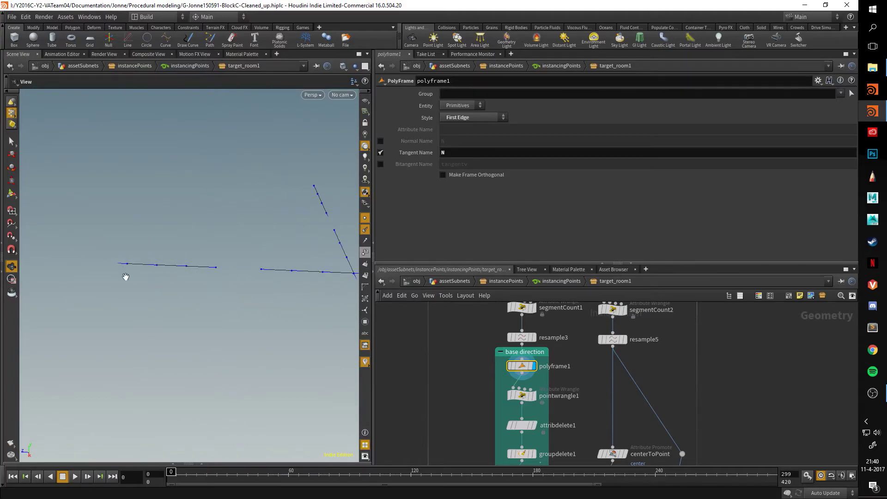
pyautogui.moveTo(245, 278); pyautogui.dragTo(171, 300)
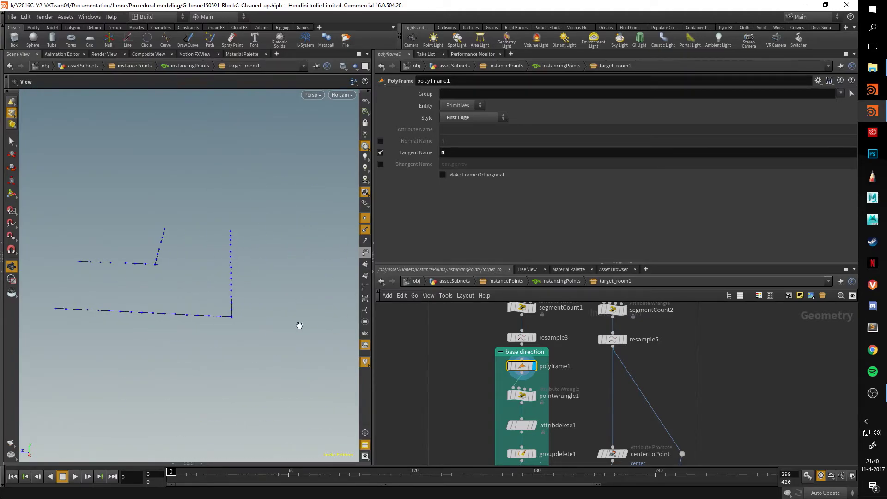
pyautogui.moveTo(536, 411); pyautogui.dragTo(536, 367, button='middle')
# Display pointwrangle1's output and its dirTemp code
pyautogui.click(536, 359)
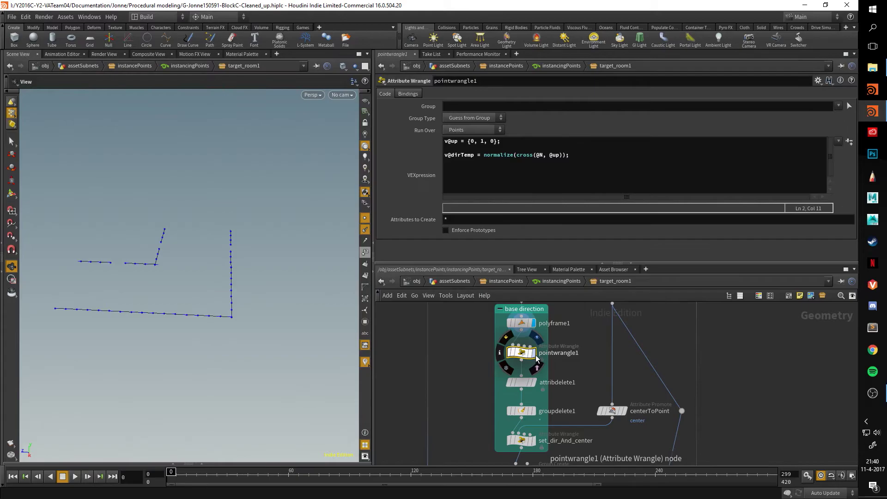
pyautogui.click(535, 353)
pyautogui.moveTo(205, 334); pyautogui.dragTo(217, 307)
pyautogui.scroll(5, 249, 293)
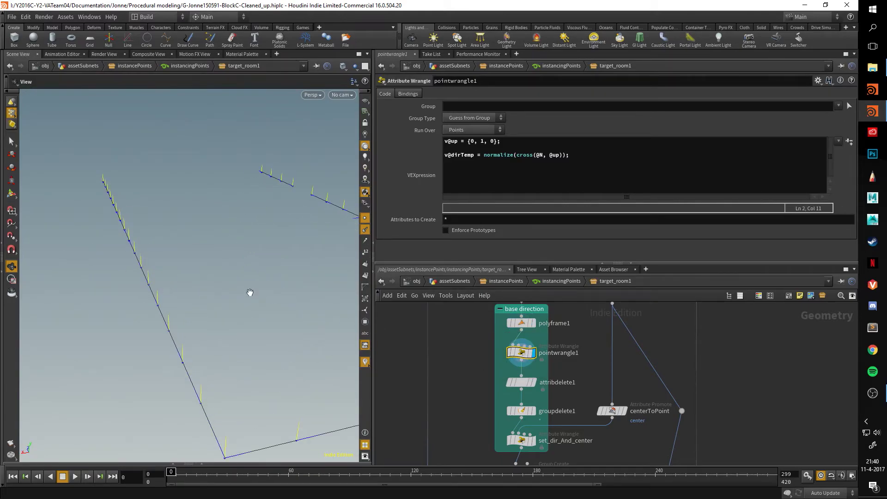
# Enable the 'direction vec' scene visualizer in Display Options
pyautogui.press('d')
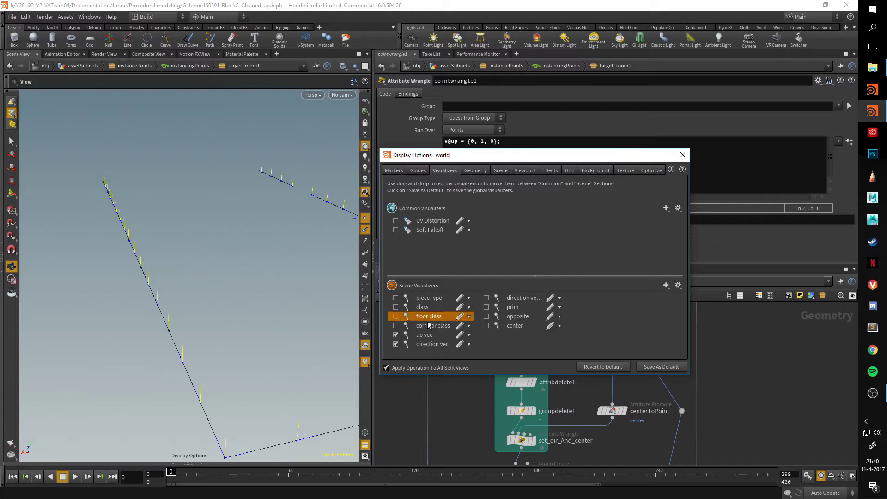
pyautogui.click(676, 156)
pyautogui.moveTo(285, 293); pyautogui.dragTo(240, 292)
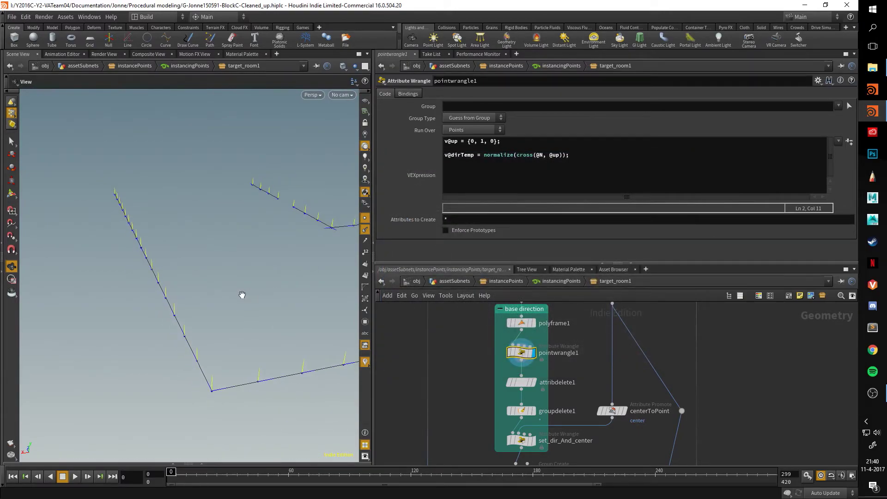
pyautogui.press('d')
pyautogui.moveTo(485, 319); pyautogui.dragTo(485, 303)
pyautogui.click(486, 298)
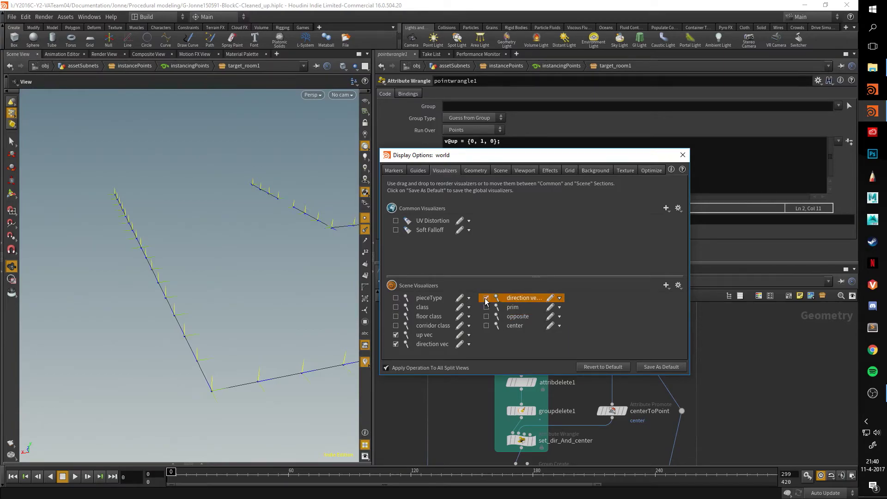
pyautogui.click(681, 156)
# Widen the 3D viewport and switch to Top view of the corridor lines
pyautogui.moveTo(323, 224); pyautogui.dragTo(204, 246)
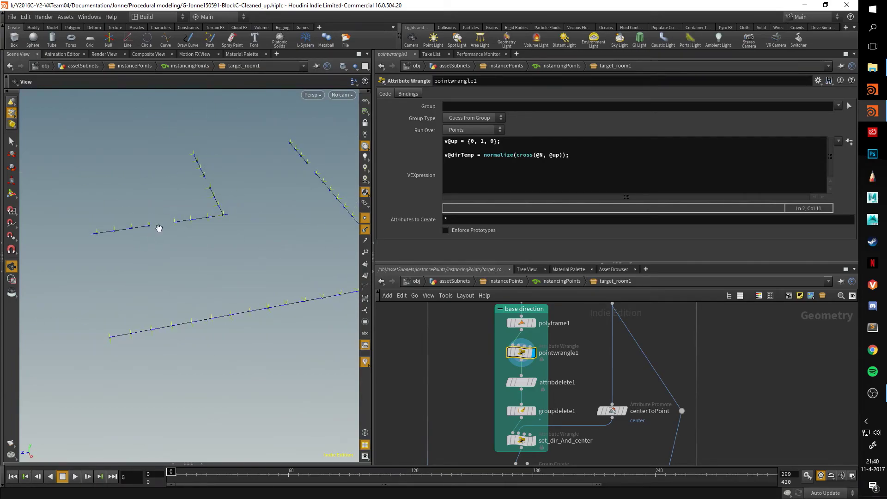
pyautogui.moveTo(204, 234); pyautogui.dragTo(262, 237)
pyautogui.moveTo(213, 276); pyautogui.dragTo(211, 234)
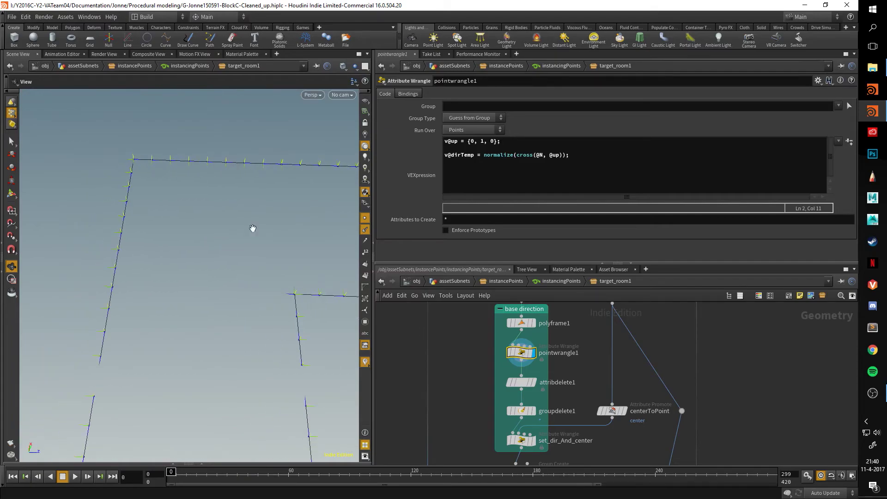
pyautogui.moveTo(373, 199); pyautogui.dragTo(509, 187)
pyautogui.moveTo(302, 270); pyautogui.dragTo(293, 294)
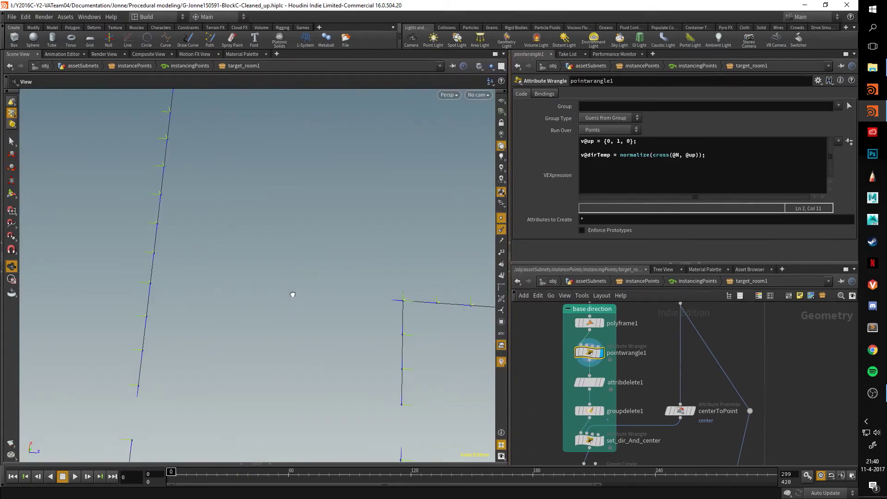
pyautogui.hotkey('space', '2')
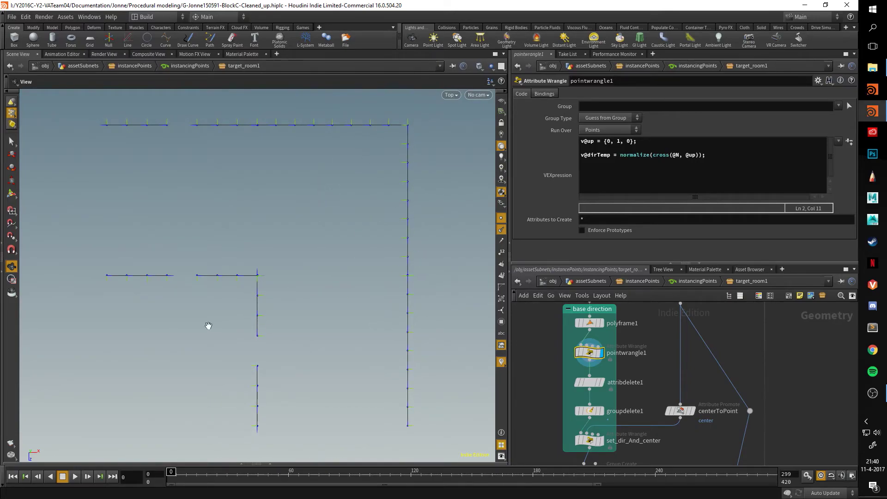
# Display set_dir_And_center's direction lines and code, briefly comparing centerToPoint's points
pyautogui.moveTo(644, 397); pyautogui.dragTo(661, 325, button='middle')
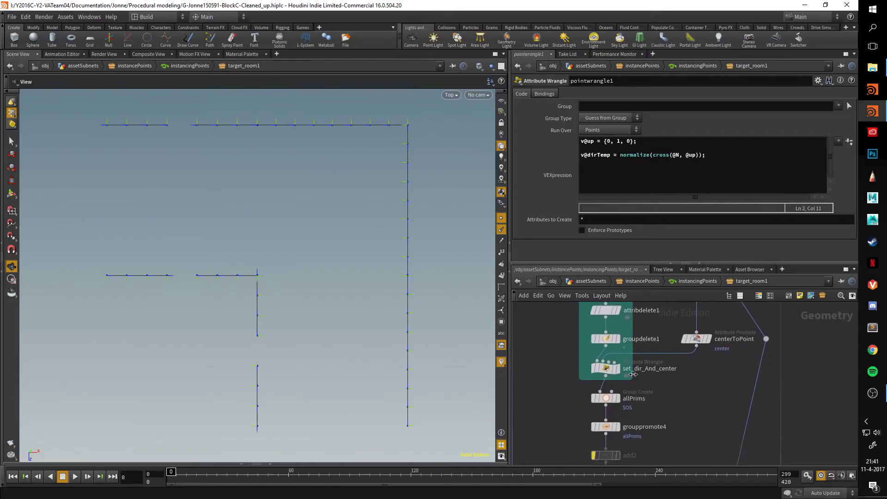
pyautogui.click(619, 371)
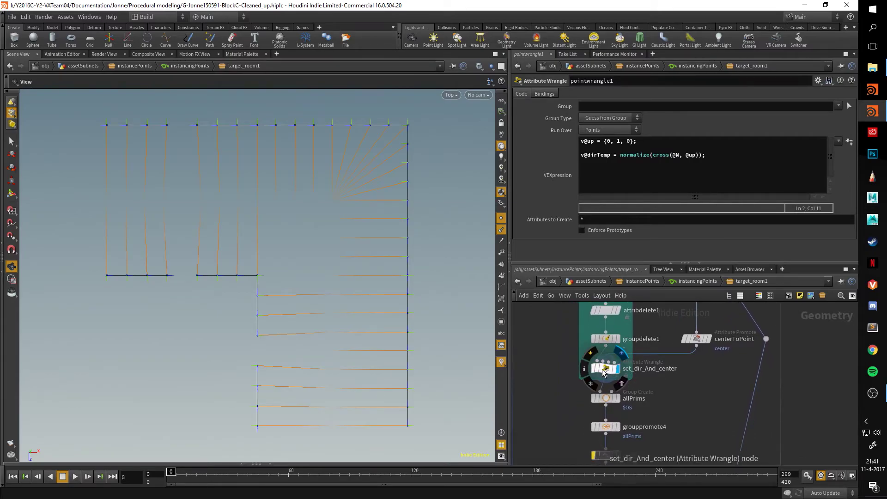
pyautogui.click(603, 372)
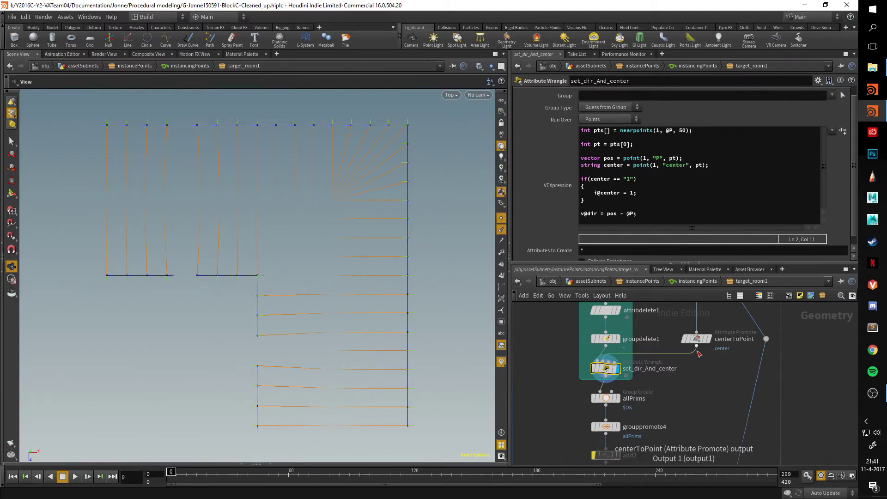
pyautogui.moveTo(717, 371); pyautogui.dragTo(689, 435, button='middle')
pyautogui.click(680, 403)
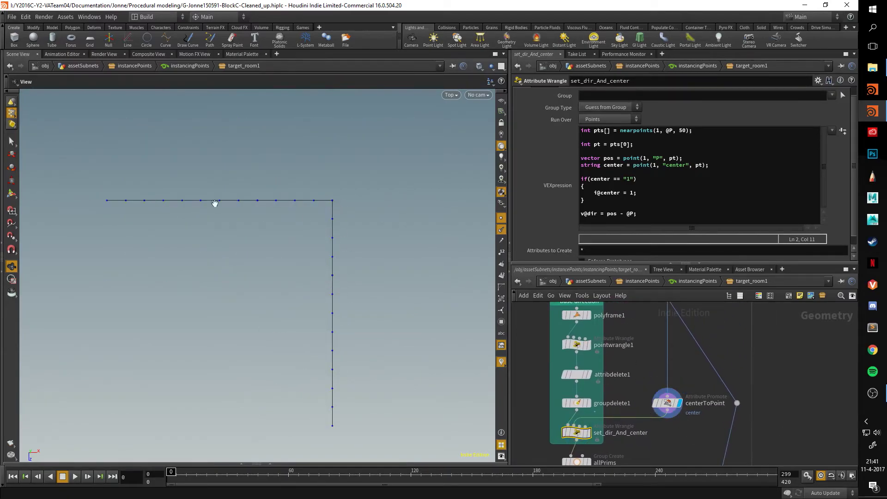
pyautogui.click(588, 432)
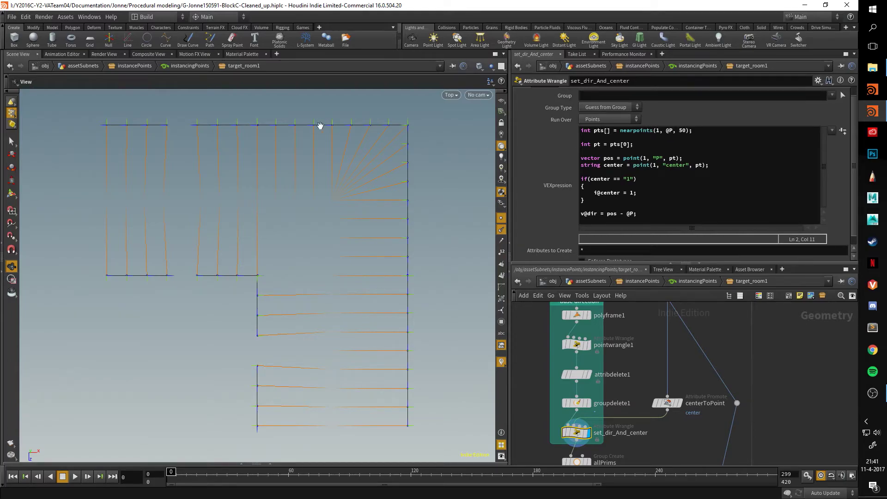
# Re-centre the top view and bring up add_center's code
pyautogui.moveTo(351, 136); pyautogui.dragTo(339, 143)
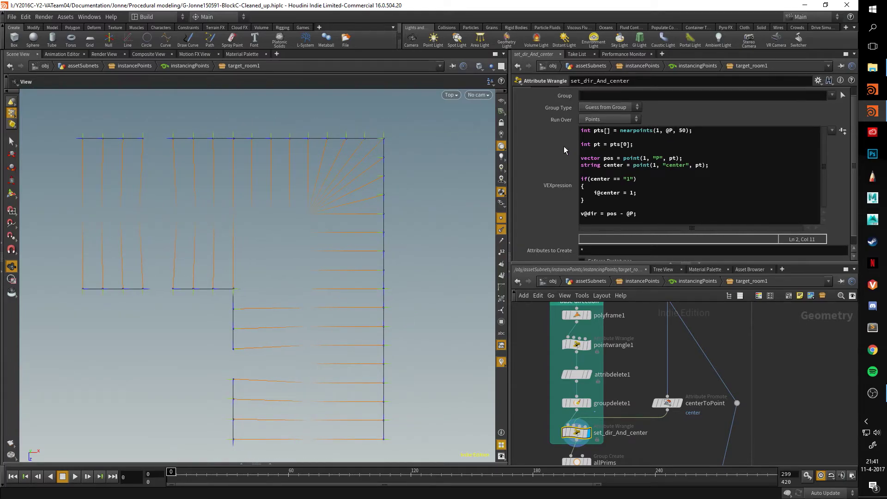
pyautogui.scroll(1, 542, 149)
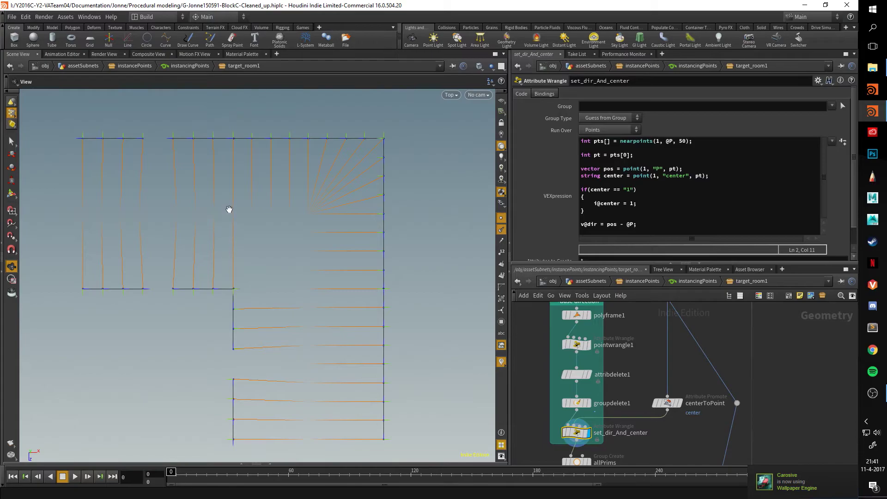
pyautogui.moveTo(226, 239); pyautogui.dragTo(314, 224, button='middle')
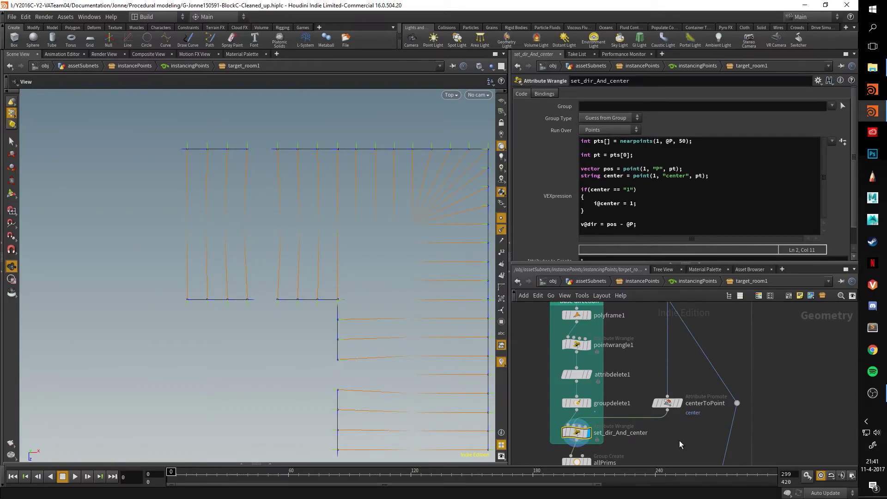
pyautogui.moveTo(679, 439); pyautogui.dragTo(683, 314, button='middle')
pyautogui.moveTo(653, 372); pyautogui.dragTo(647, 329, button='middle')
pyautogui.click(597, 320)
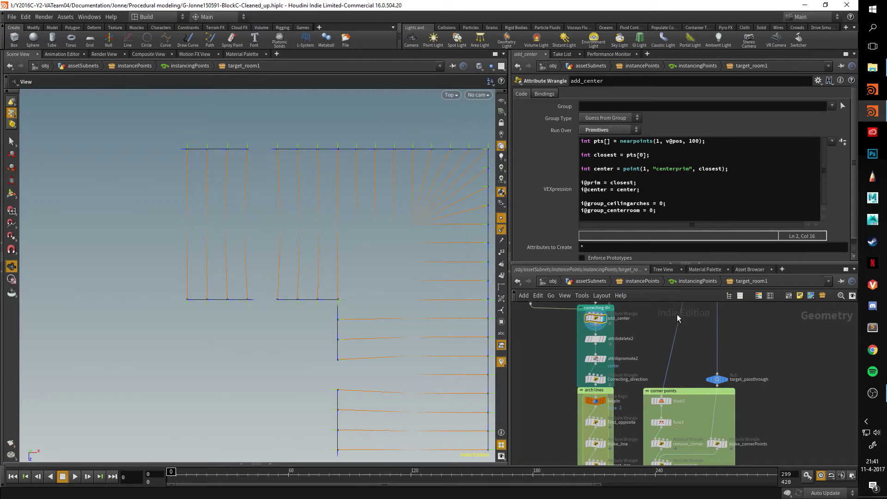
pyautogui.scroll(-1, 536, 187)
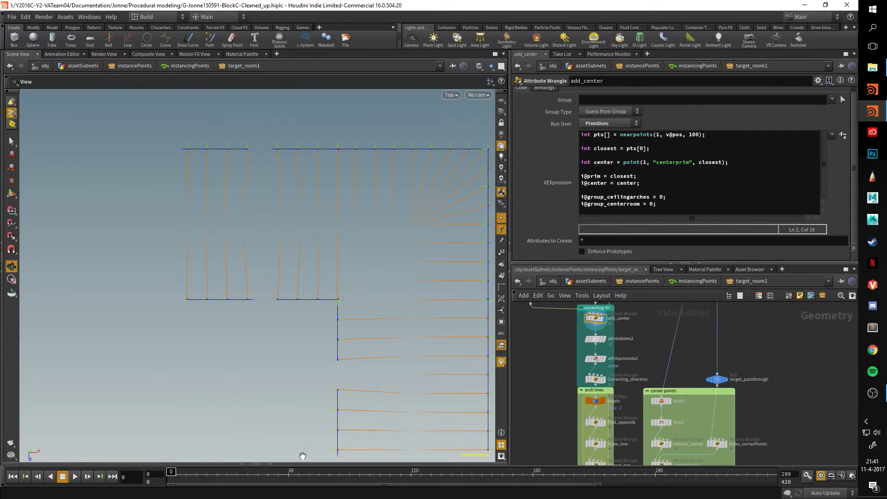
pyautogui.click(270, 464)
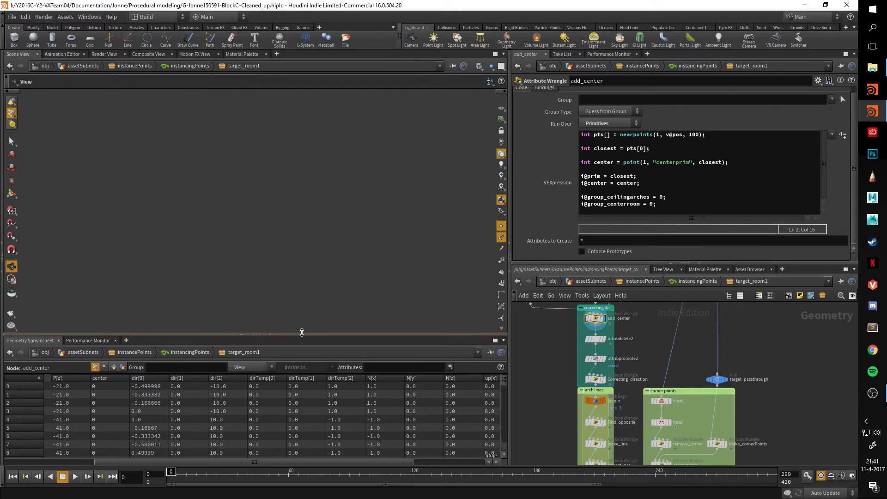
pyautogui.moveTo(296, 359); pyautogui.dragTo(296, 238)
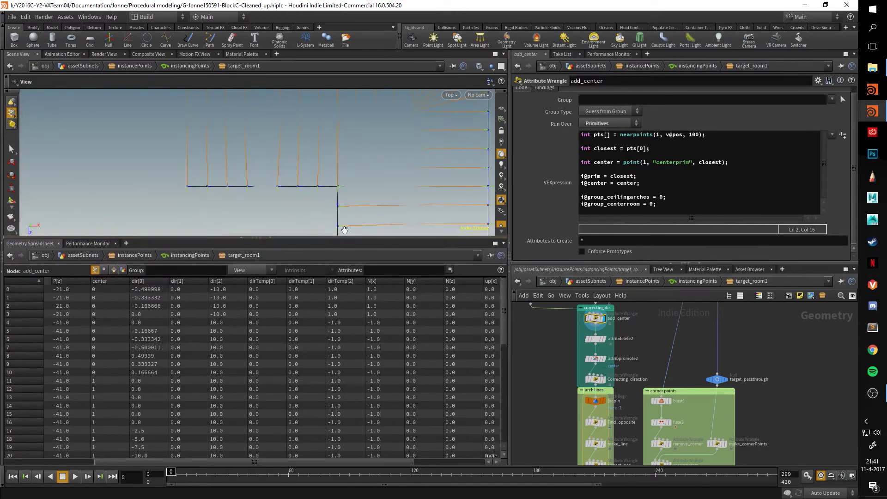
pyautogui.moveTo(166, 459); pyautogui.dragTo(47, 298)
pyautogui.click(113, 270)
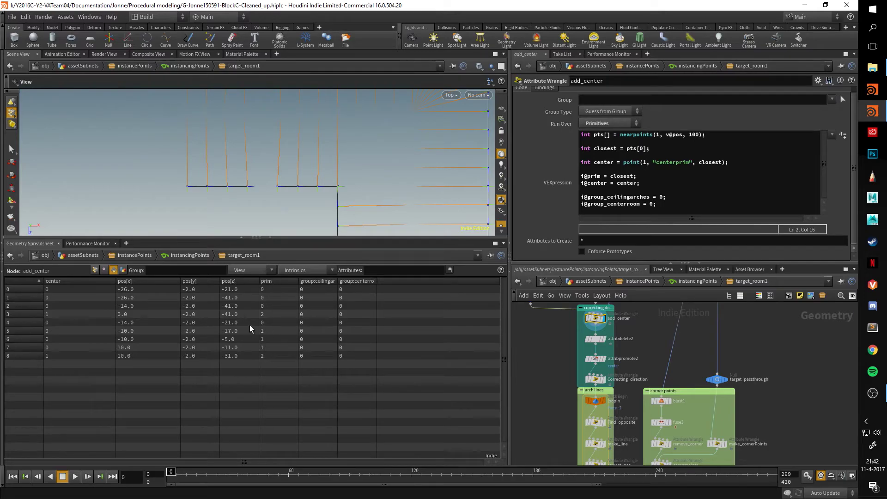
pyautogui.scroll(5, 317, 212)
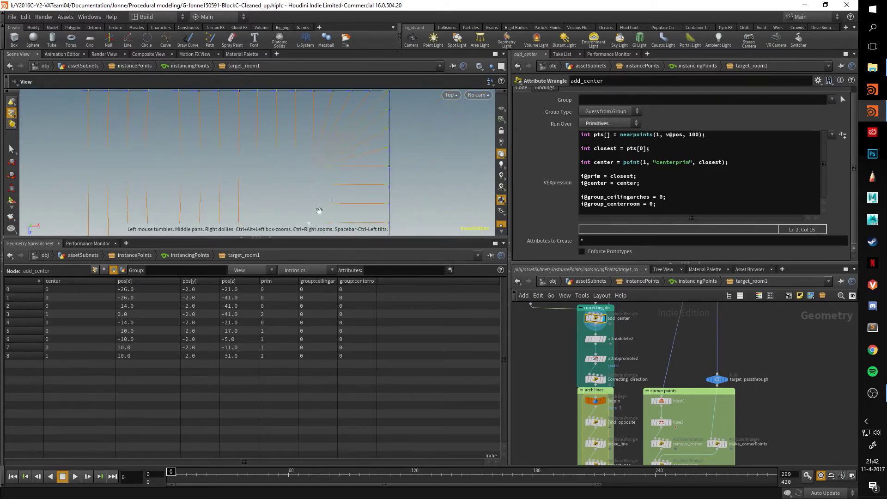
pyautogui.scroll(-3, 353, 152)
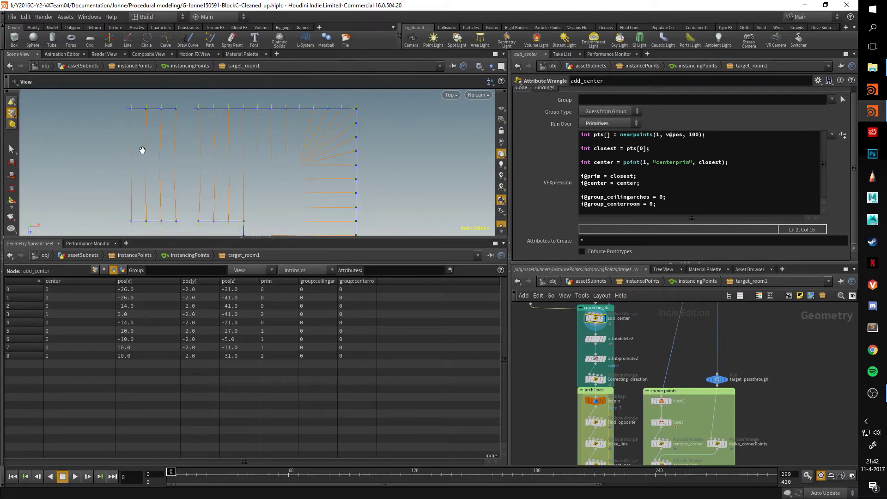
pyautogui.moveTo(341, 204); pyautogui.dragTo(323, 179, button='middle')
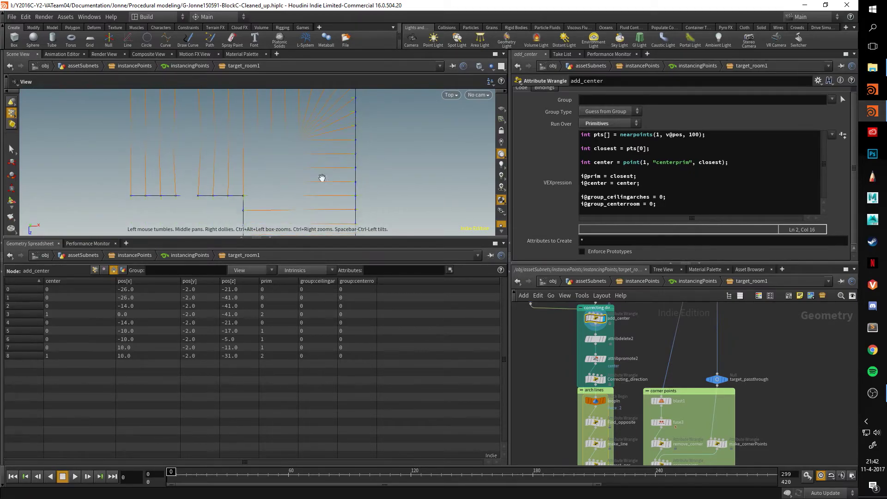
pyautogui.click(270, 241)
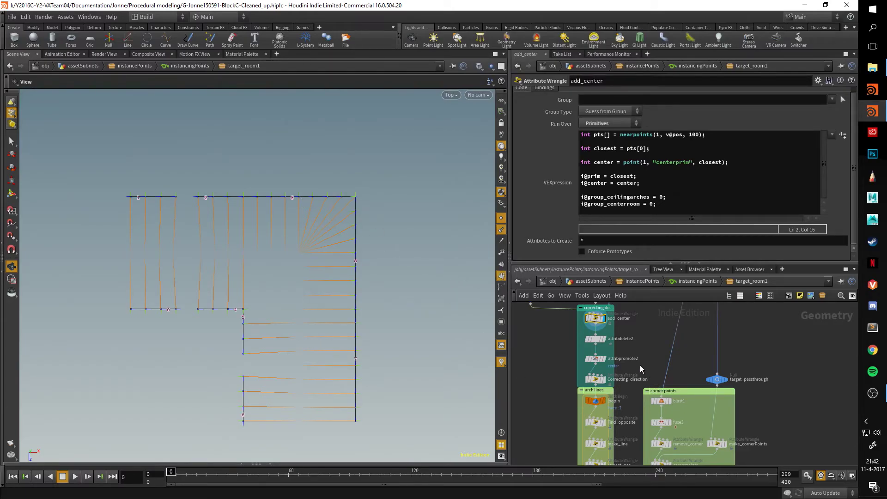
pyautogui.moveTo(607, 377)
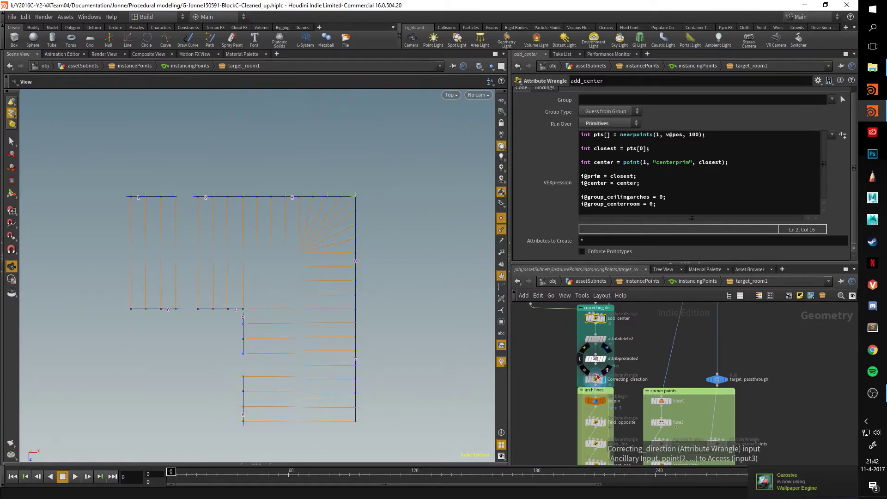
pyautogui.scroll(2, 587, 382)
# Show Correcting_direction's full VEX, highlighting the if(i@center == 0) check, and zoom the top view
pyautogui.click(594, 386)
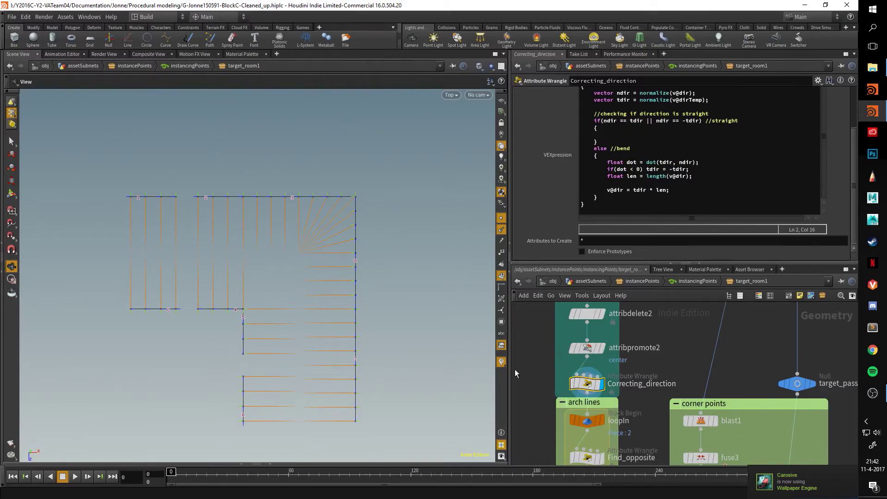
pyautogui.moveTo(596, 262); pyautogui.dragTo(596, 369)
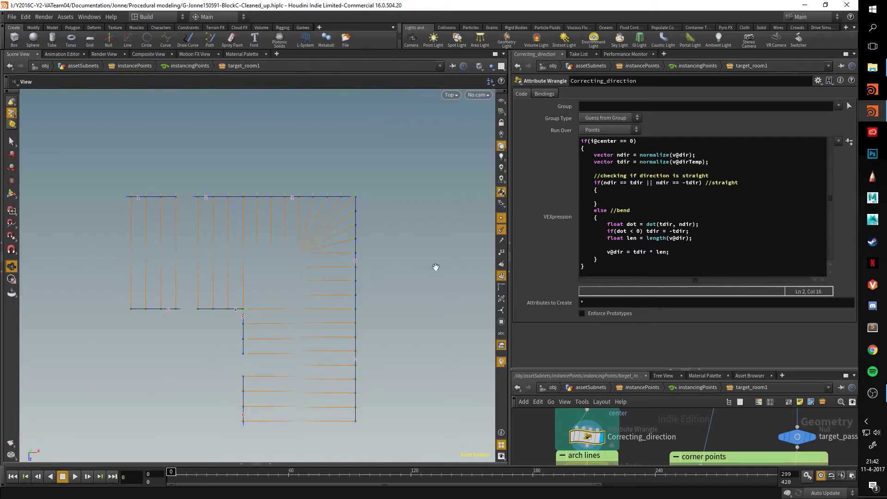
pyautogui.moveTo(291, 261); pyautogui.dragTo(234, 124, button='right')
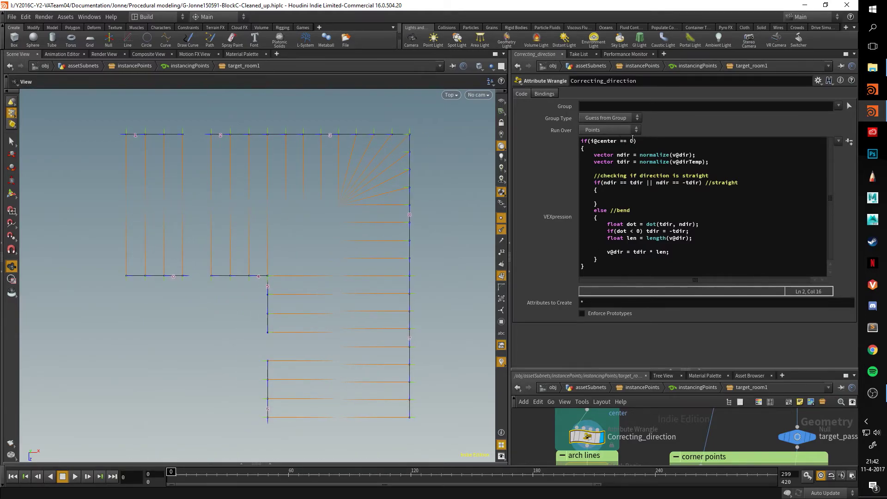
pyautogui.moveTo(629, 141); pyautogui.dragTo(575, 144)
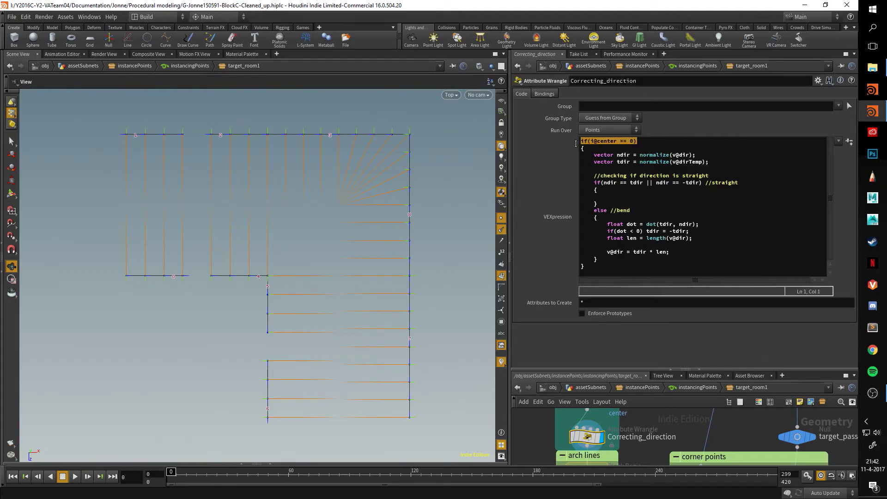
pyautogui.click(647, 141)
pyautogui.moveTo(277, 151); pyautogui.dragTo(258, 217, button='middle')
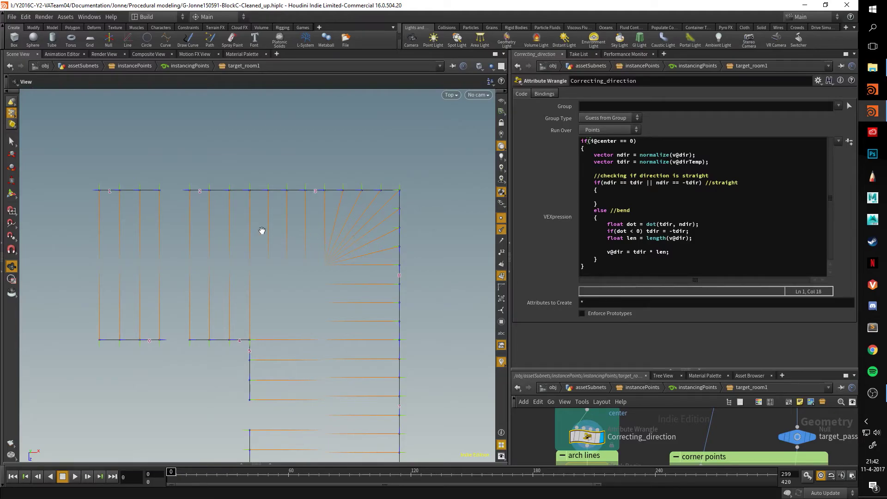
pyautogui.moveTo(235, 300); pyautogui.dragTo(260, 258, button='middle')
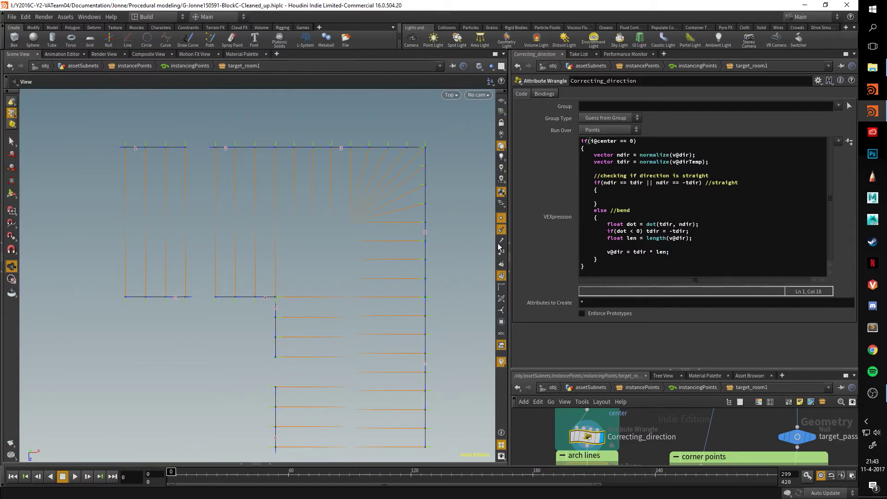
# Resize the panes around Correcting_direction's code and pan the network down to the arch lines loop's loopOut
pyautogui.moveTo(649, 370); pyautogui.dragTo(647, 260)
pyautogui.moveTo(605, 348)
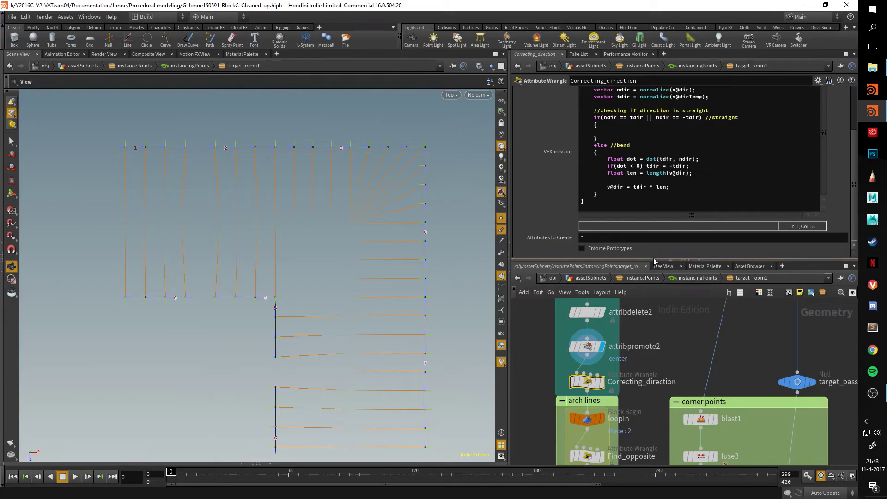
pyautogui.moveTo(656, 259); pyautogui.dragTo(651, 284)
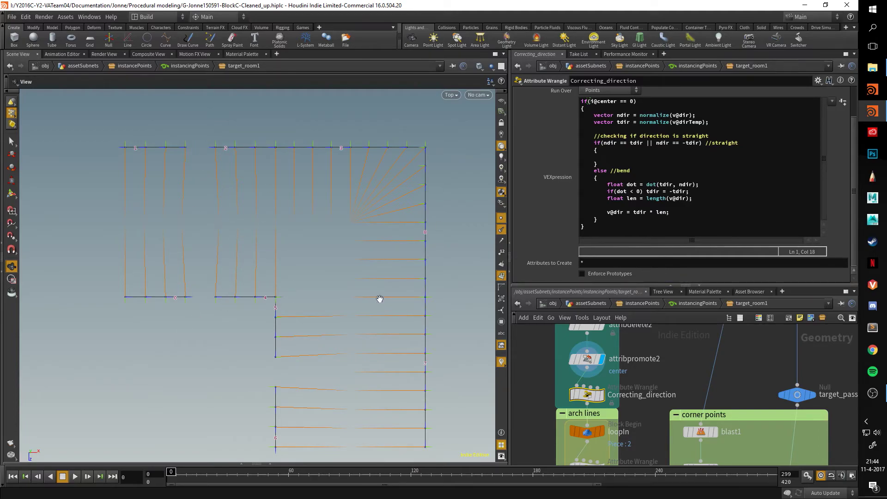
pyautogui.moveTo(657, 285); pyautogui.dragTo(651, 170)
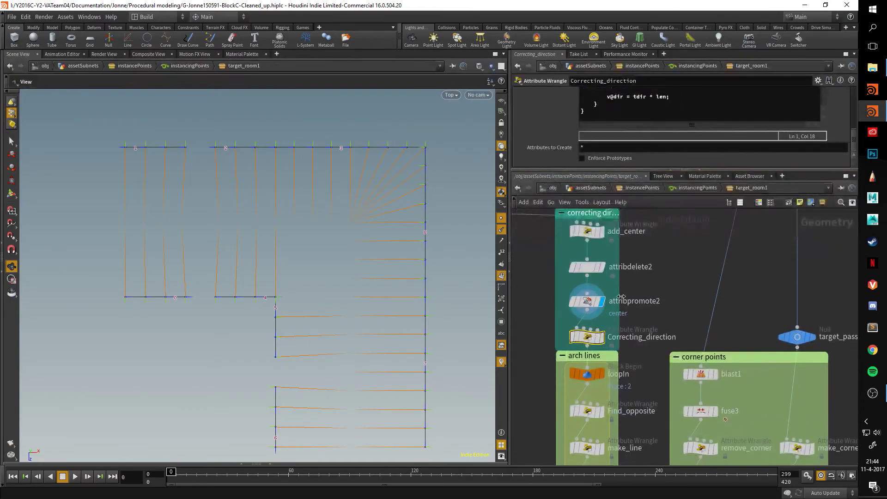
pyautogui.moveTo(638, 357); pyautogui.dragTo(666, 257, button='middle')
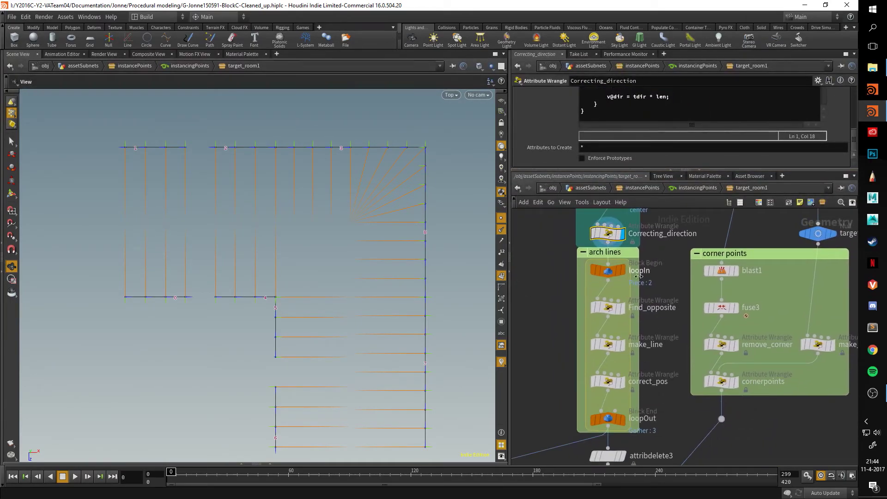
# Display loopOut and loopIn, then inspect Find_opposite's VEX, highlighting the if(i@center == 0) line
pyautogui.click(624, 419)
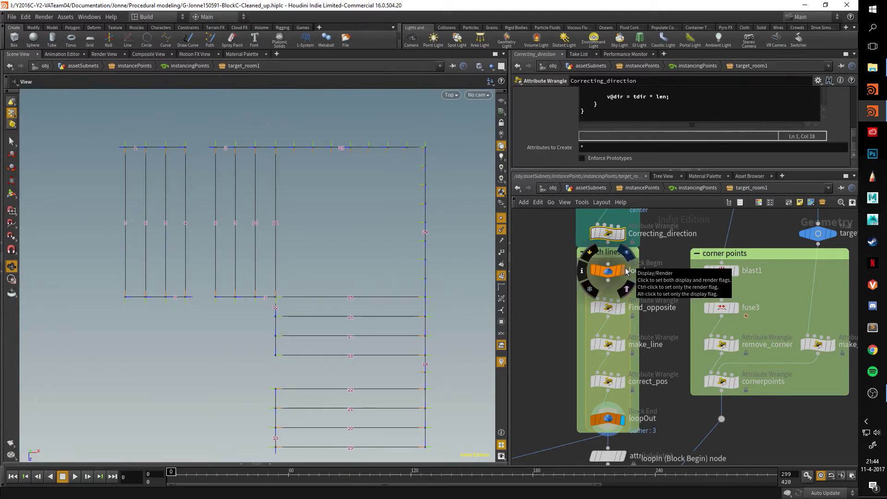
pyautogui.click(626, 272)
pyautogui.moveTo(622, 318)
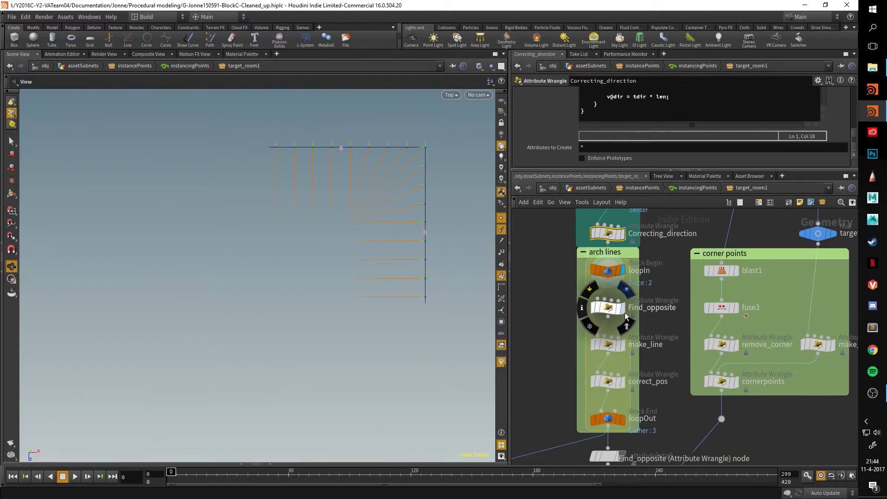
pyautogui.click(623, 308)
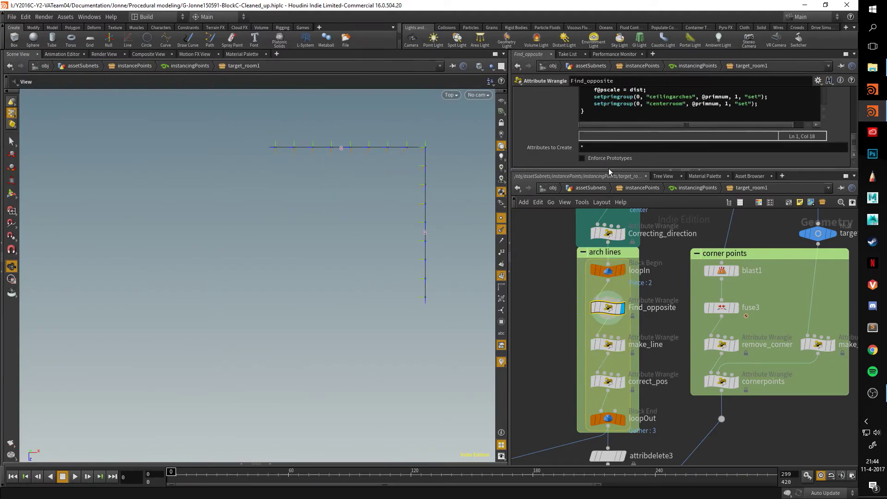
pyautogui.moveTo(609, 171); pyautogui.dragTo(614, 358)
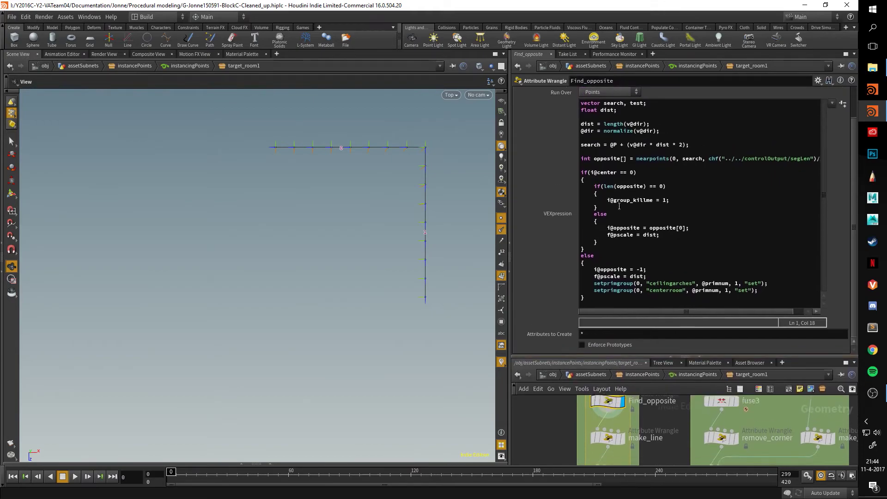
pyautogui.moveTo(641, 170); pyautogui.dragTo(578, 174)
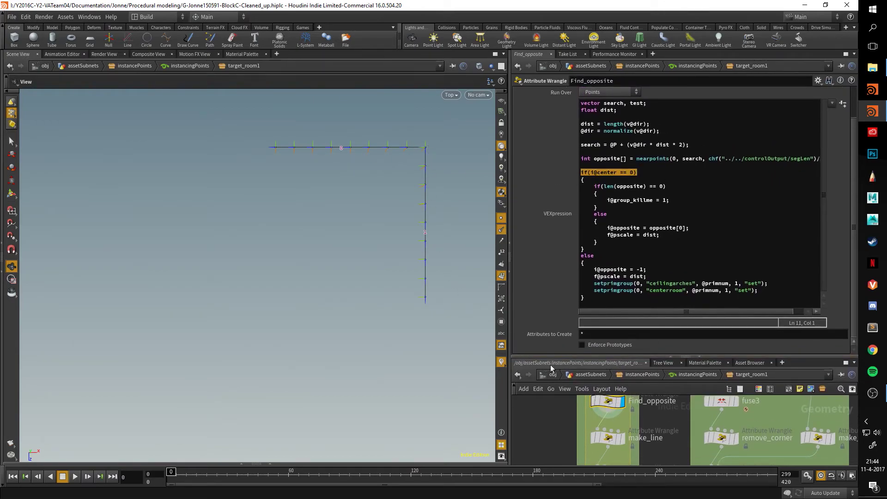
# Lower loopOut's Max Iterations from 2 to 1 and display the loop's output
pyautogui.moveTo(552, 357); pyautogui.dragTo(555, 275)
pyautogui.moveTo(600, 416); pyautogui.dragTo(620, 348, button='middle')
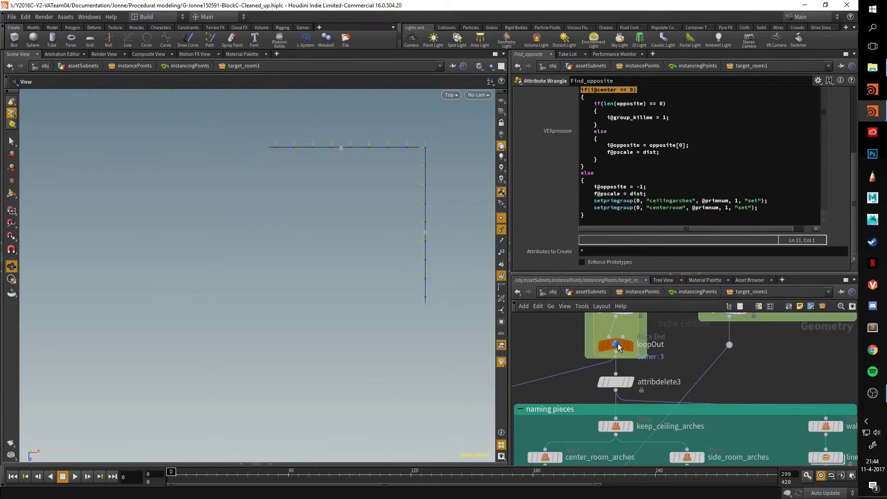
pyautogui.click(617, 345)
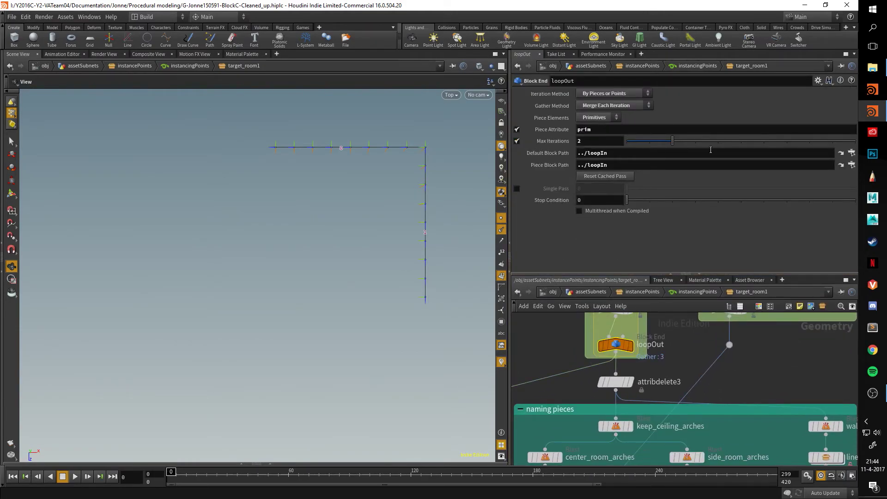
pyautogui.moveTo(672, 141); pyautogui.dragTo(652, 141)
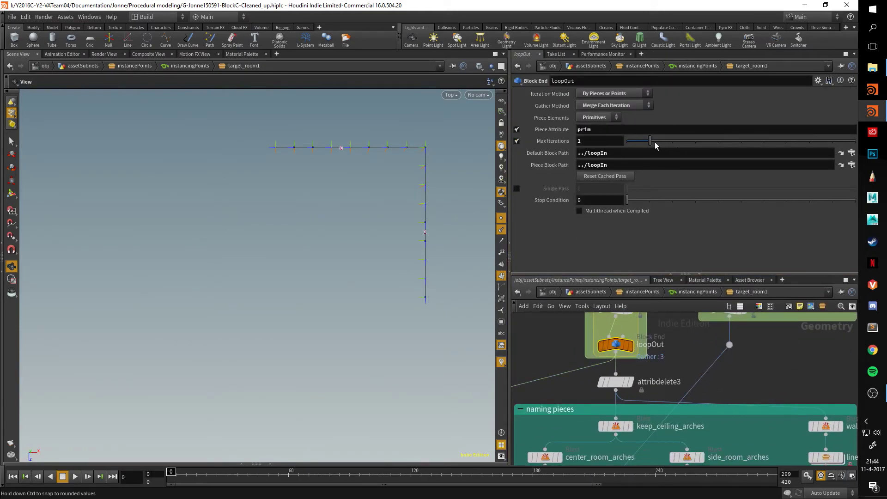
pyautogui.click(629, 345)
pyautogui.scroll(5, 669, 348)
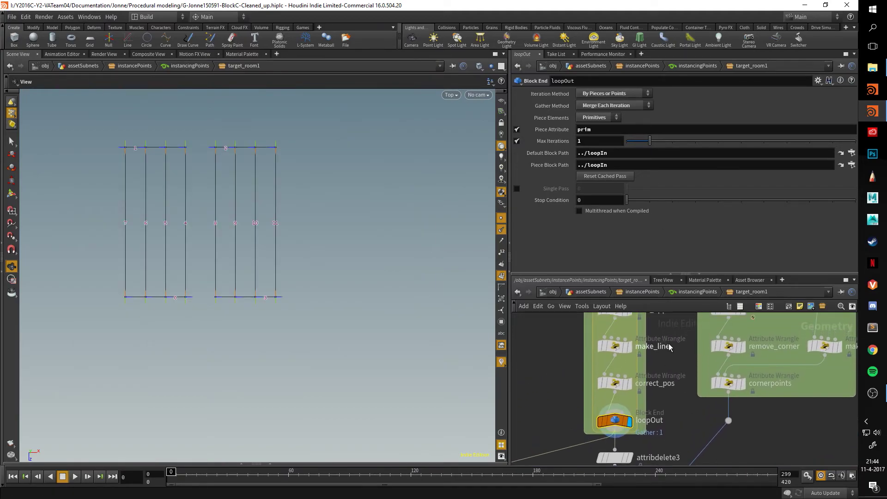
pyautogui.scroll(4, 670, 348)
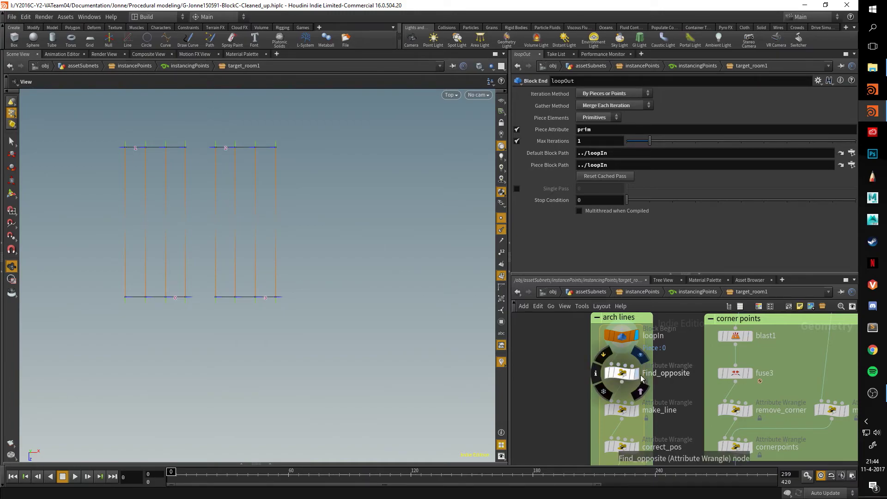
# Reselect Find_opposite, point out its else branch, and expand the geometry spreadsheet
pyautogui.click(627, 380)
pyautogui.scroll(2, 626, 168)
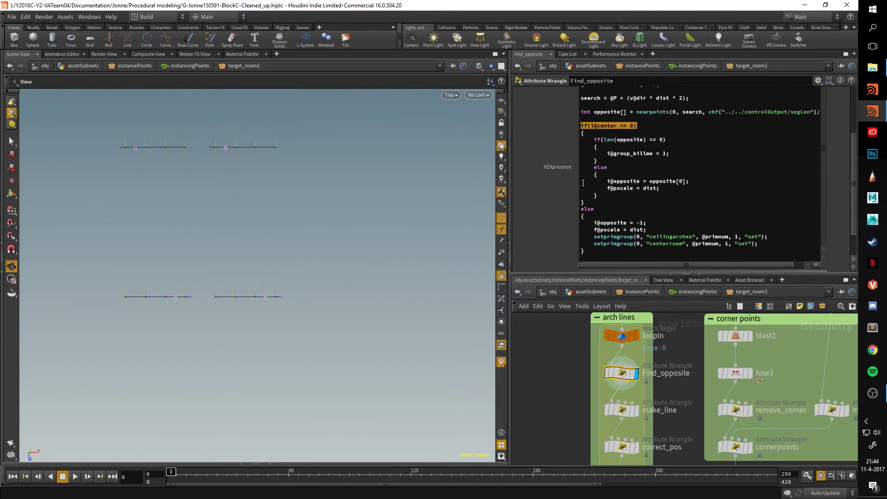
pyautogui.click(627, 167)
pyautogui.scroll(3, 562, 144)
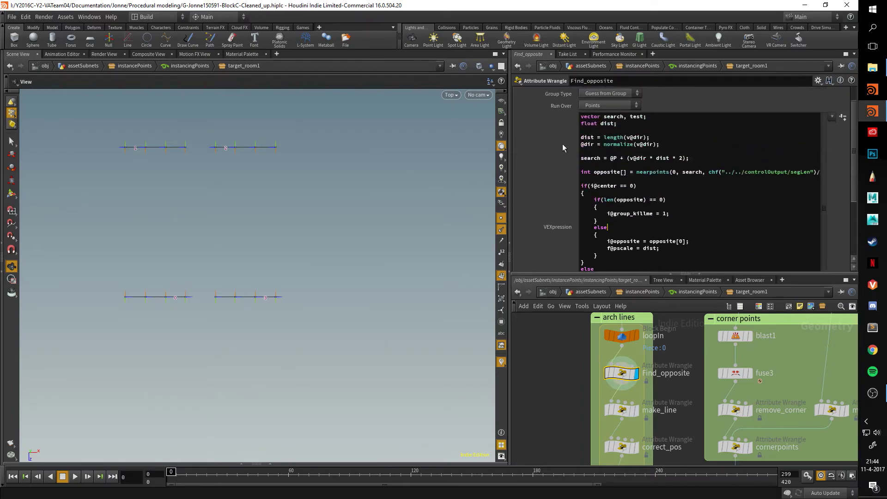
pyautogui.scroll(-1, 562, 144)
pyautogui.scroll(-1, 554, 142)
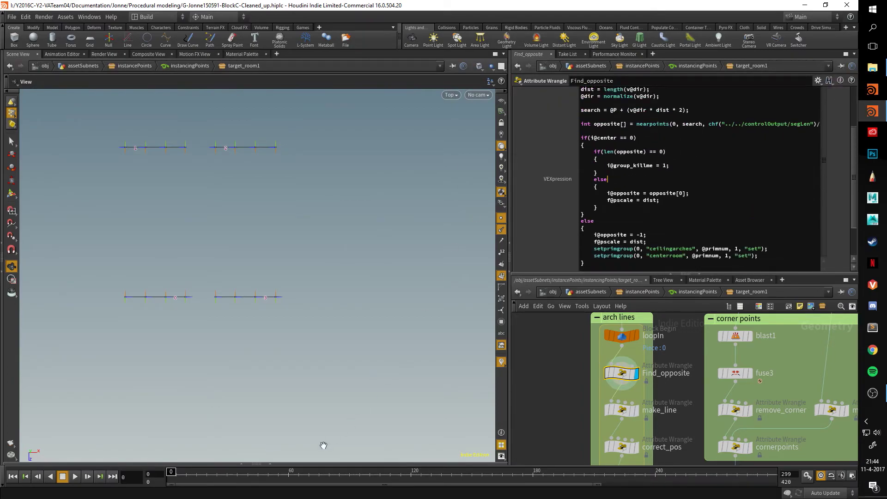
pyautogui.click(270, 464)
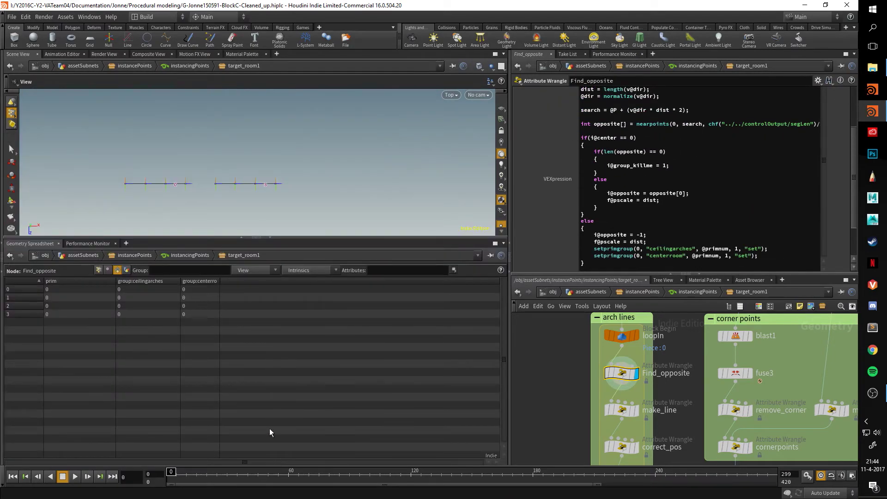
# Switch the spreadsheet to Points, scroll through the opposite and pscale columns, then collapse it
pyautogui.click(99, 270)
pyautogui.moveTo(267, 460); pyautogui.dragTo(478, 426)
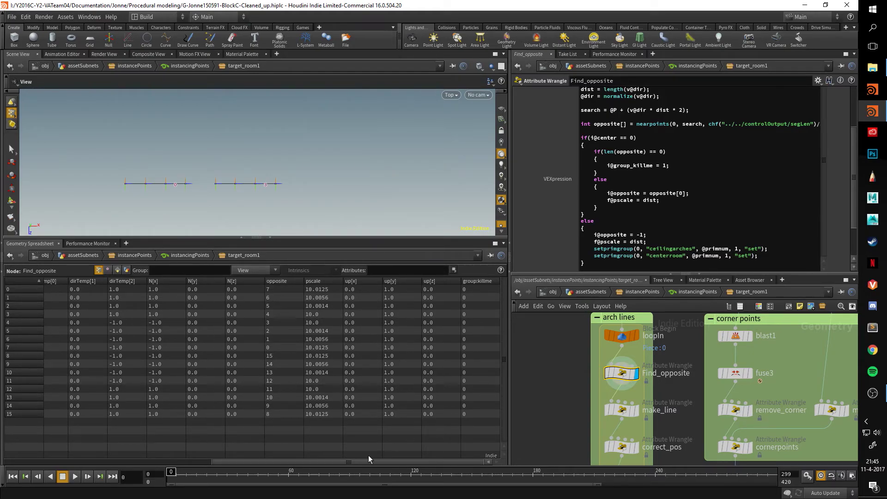
pyautogui.moveTo(353, 463); pyautogui.dragTo(333, 464)
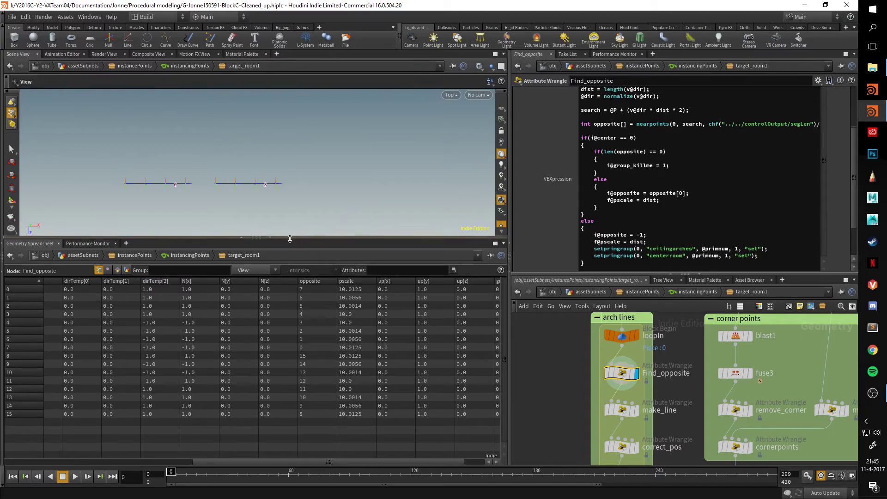
pyautogui.click(269, 239)
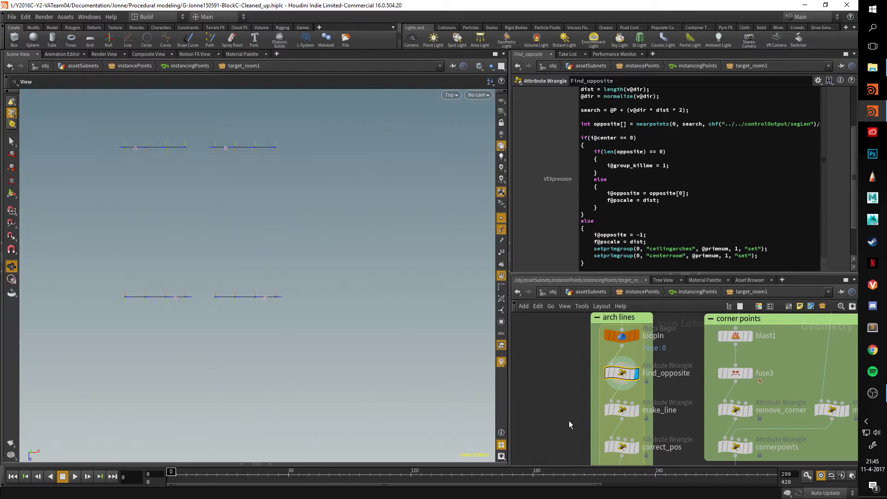
# Display make_line and correct_pos, then set loopOut Max Iterations to 0 and frame the result
pyautogui.click(638, 415)
pyautogui.scroll(-3, 564, 382)
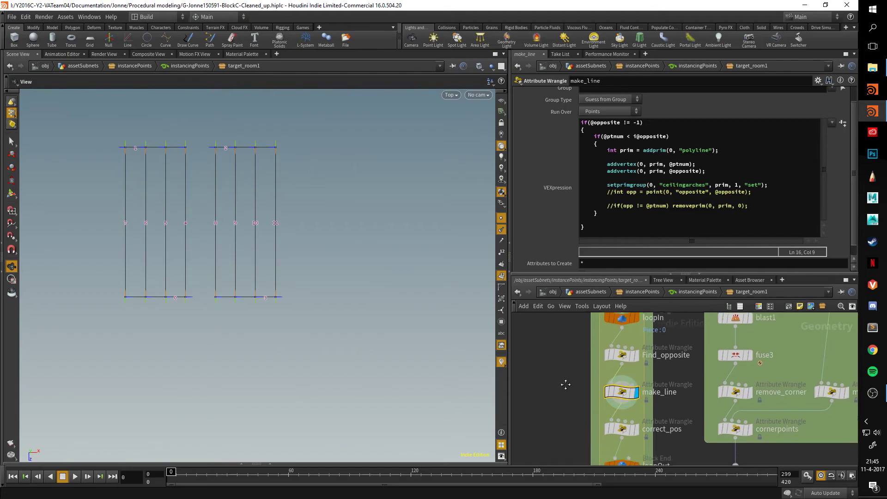
pyautogui.moveTo(629, 386)
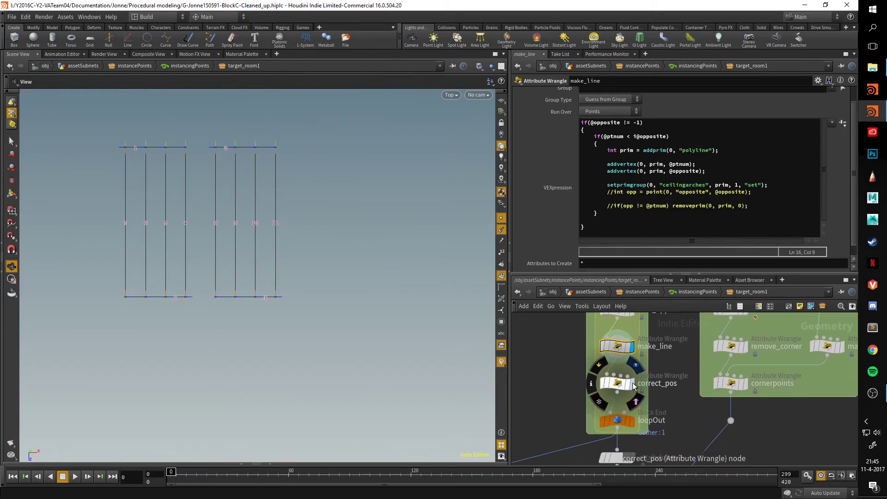
pyautogui.click(634, 387)
pyautogui.click(618, 421)
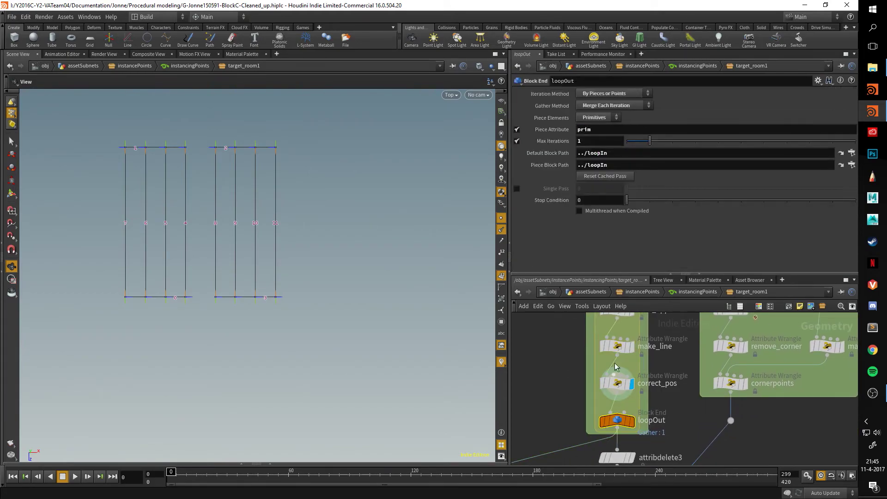
pyautogui.moveTo(642, 145); pyautogui.dragTo(630, 143)
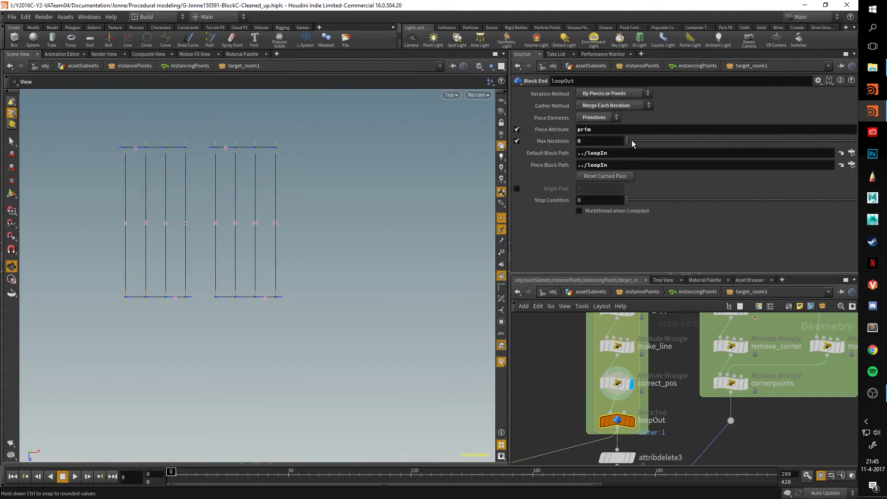
pyautogui.click(631, 421)
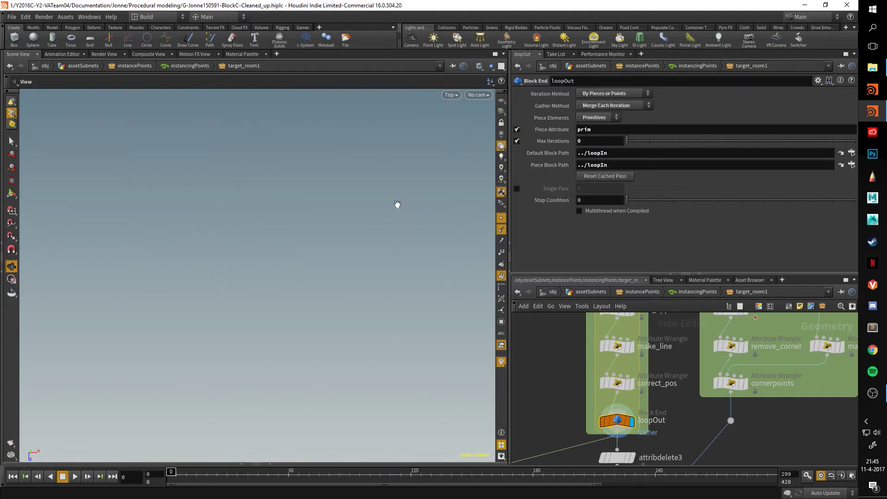
pyautogui.press('f')
# Raise Max Iterations to 4, settle on 2, and pan the viewport onto make_line's lines
pyautogui.moveTo(631, 146); pyautogui.dragTo(672, 142)
pyautogui.press('f')
pyautogui.moveTo(649, 361); pyautogui.dragTo(655, 401, button='middle')
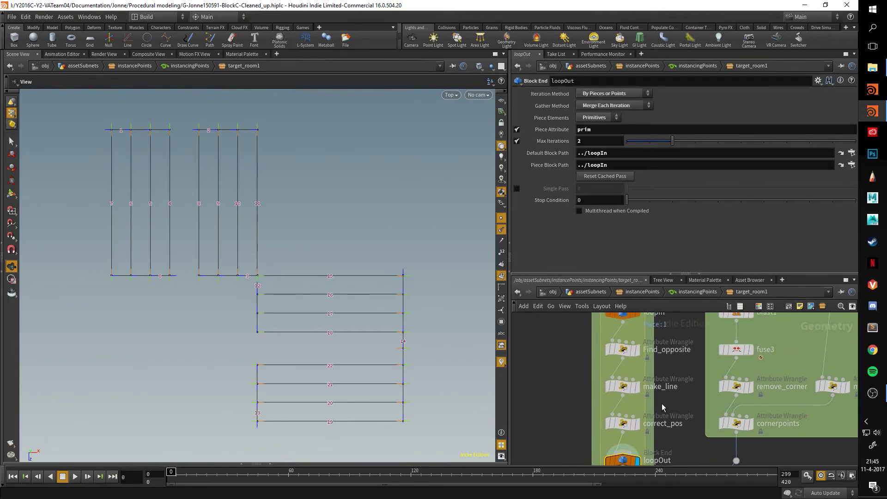
pyautogui.click(637, 384)
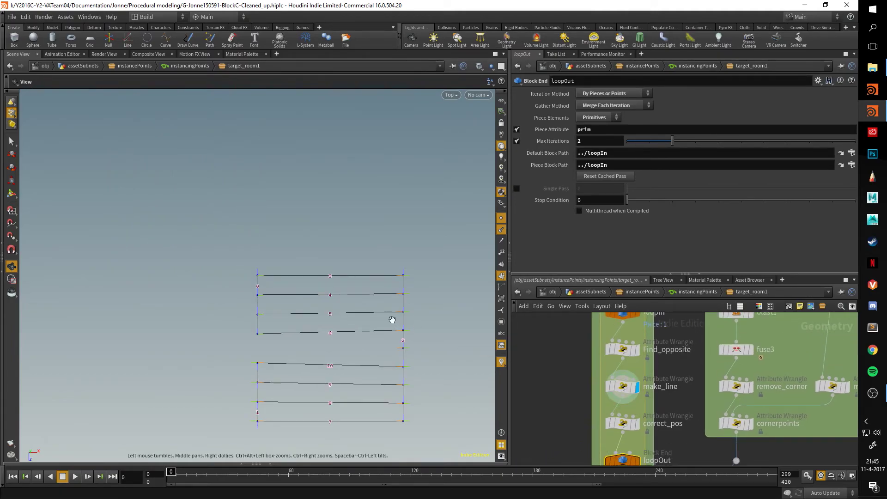
pyautogui.scroll(2, 328, 276)
pyautogui.scroll(3, 328, 276)
pyautogui.moveTo(414, 267); pyautogui.dragTo(337, 238, button='middle')
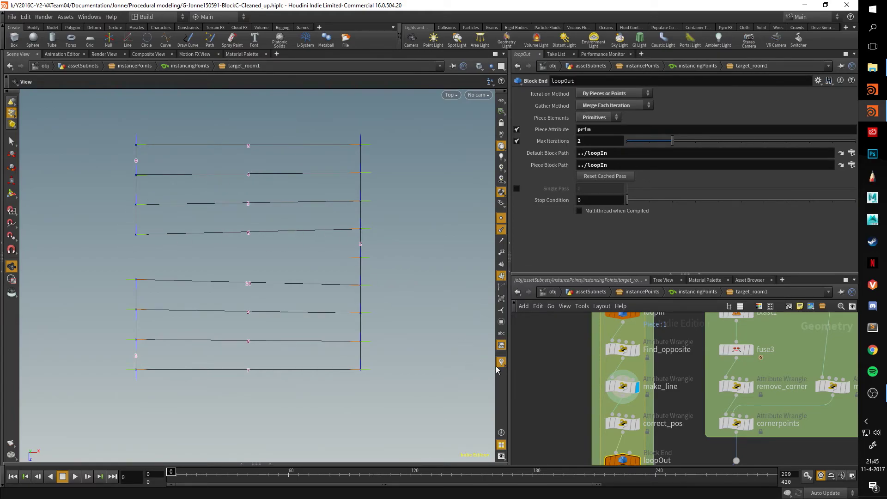
pyautogui.moveTo(682, 441); pyautogui.dragTo(681, 387, button='middle')
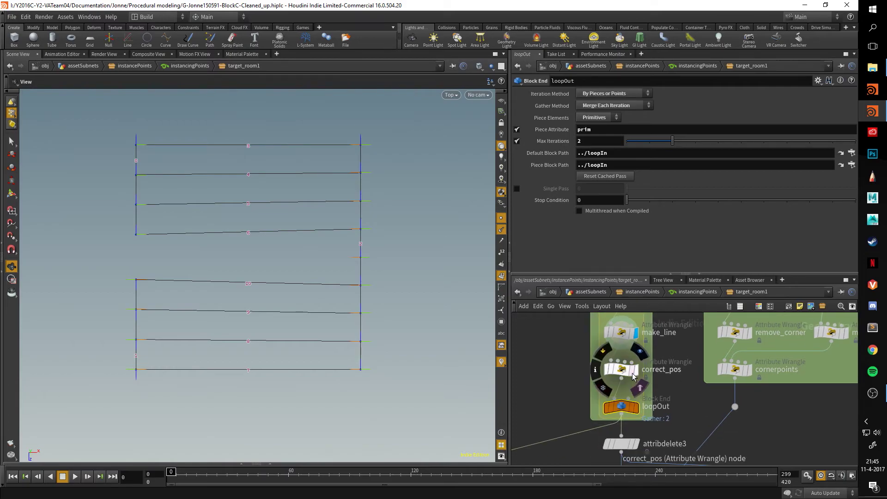
# Read correct_pos's VEX and toggle between make_line's slanted and correct_pos's straightened lines
pyautogui.click(639, 375)
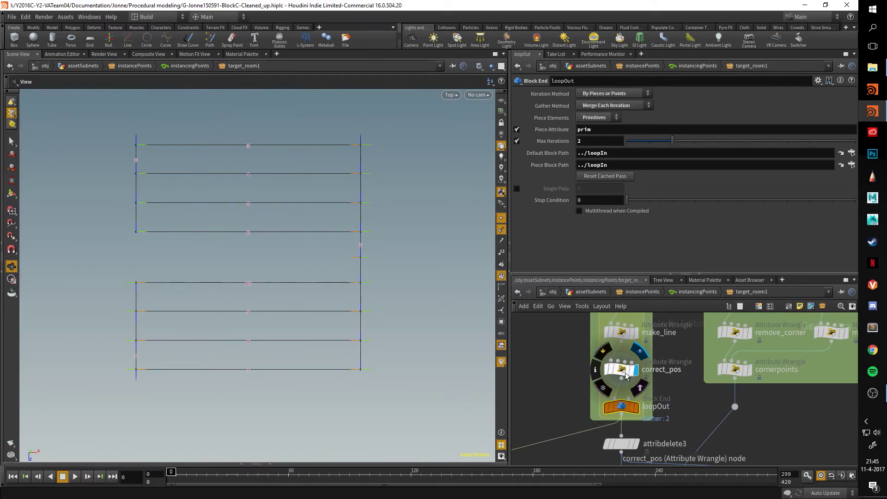
pyautogui.click(621, 369)
pyautogui.moveTo(672, 363); pyautogui.dragTo(672, 378, button='middle')
pyautogui.scroll(-1, 573, 148)
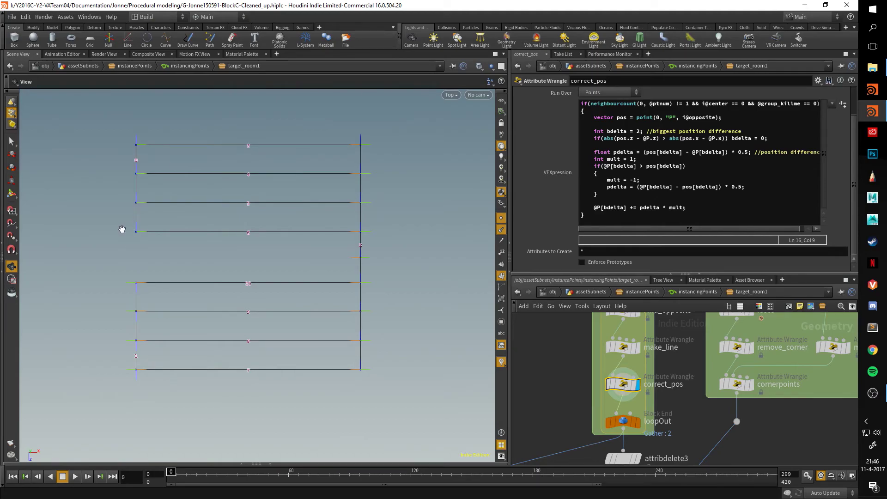
pyautogui.click(637, 347)
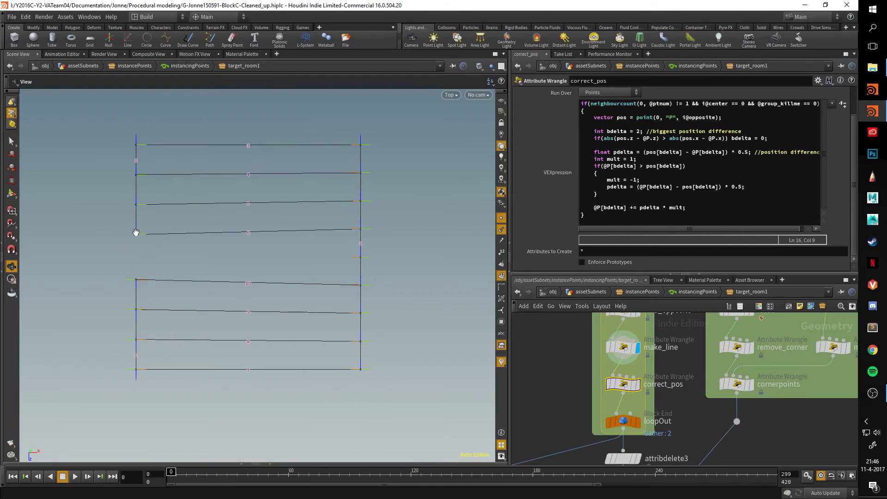
pyautogui.click(638, 386)
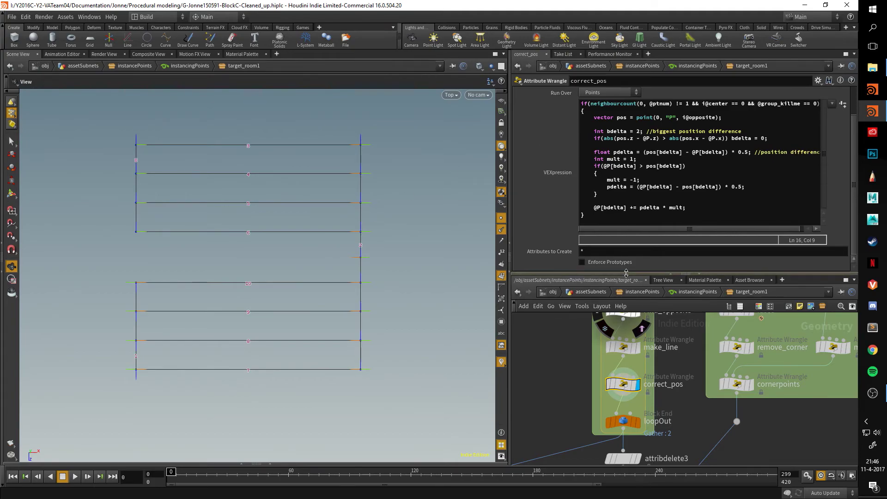
pyautogui.moveTo(620, 273); pyautogui.dragTo(620, 151)
# Display and frame loopOut, then disable its Max Iterations limit
pyautogui.click(641, 361)
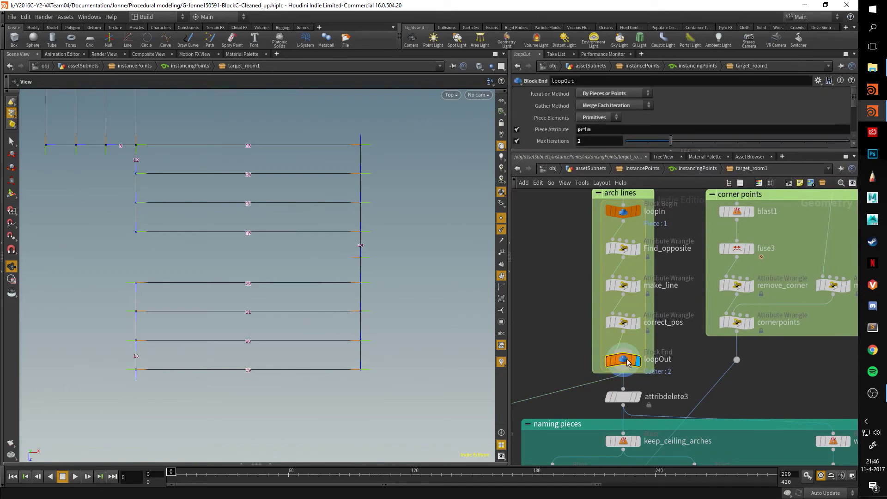
pyautogui.press('f')
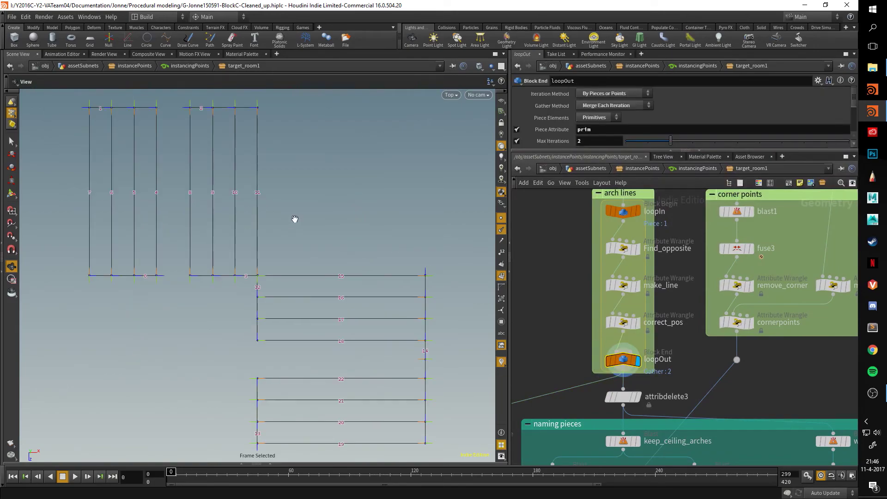
pyautogui.click(517, 141)
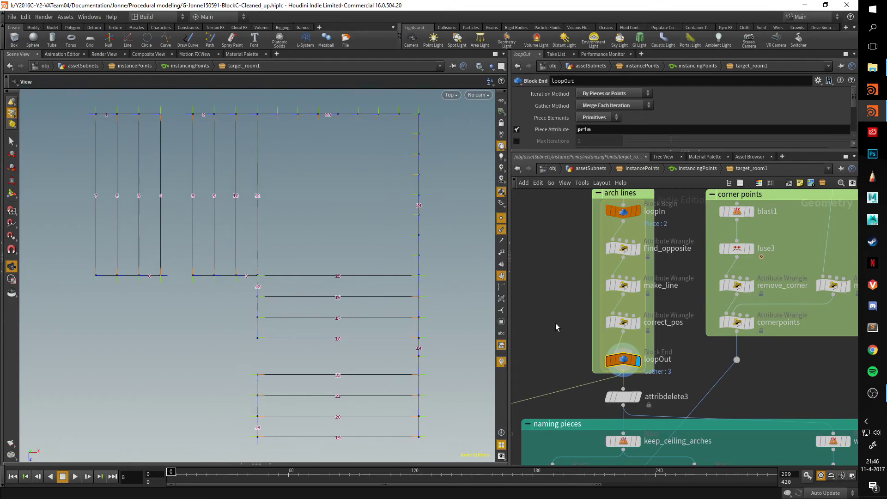
pyautogui.scroll(-2, 555, 300)
pyautogui.scroll(-2, 556, 261)
# Display up_vec's up vectors, orbit to inspect them, and pan to the corner points nodes
pyautogui.moveTo(664, 315); pyautogui.dragTo(692, 262, button='middle')
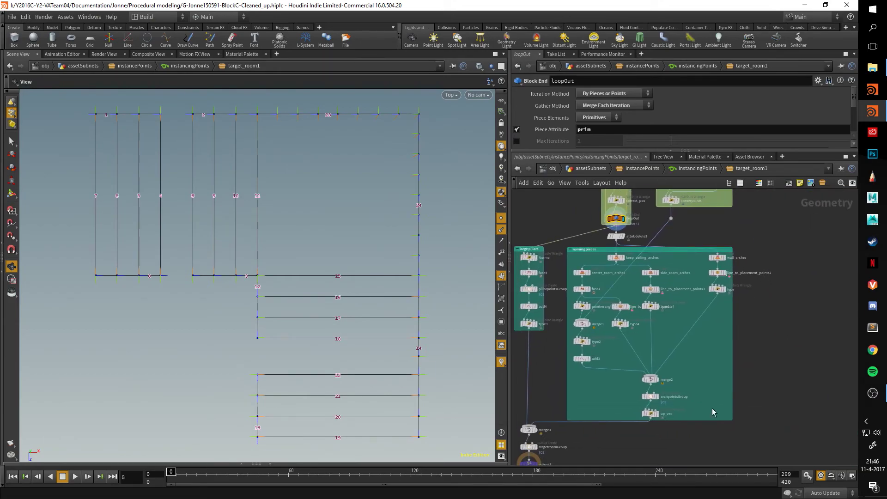
pyautogui.moveTo(736, 390); pyautogui.dragTo(810, 340, button='middle')
pyautogui.scroll(3, 721, 406)
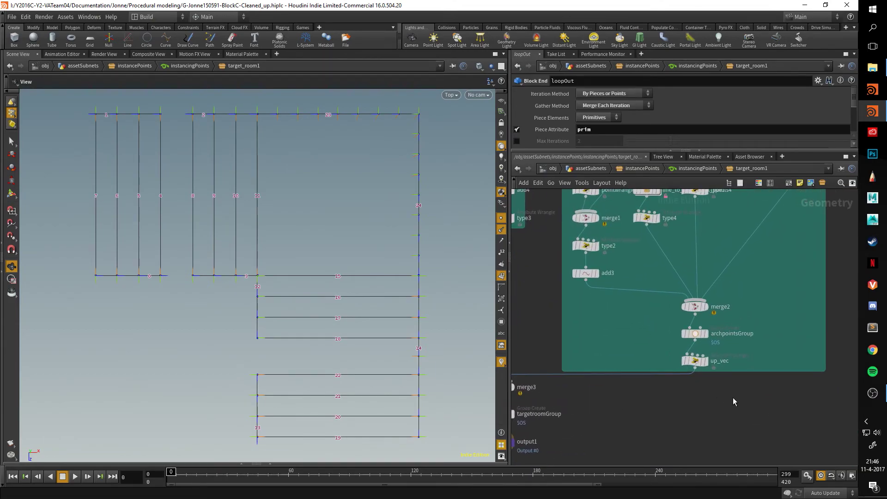
pyautogui.click(693, 361)
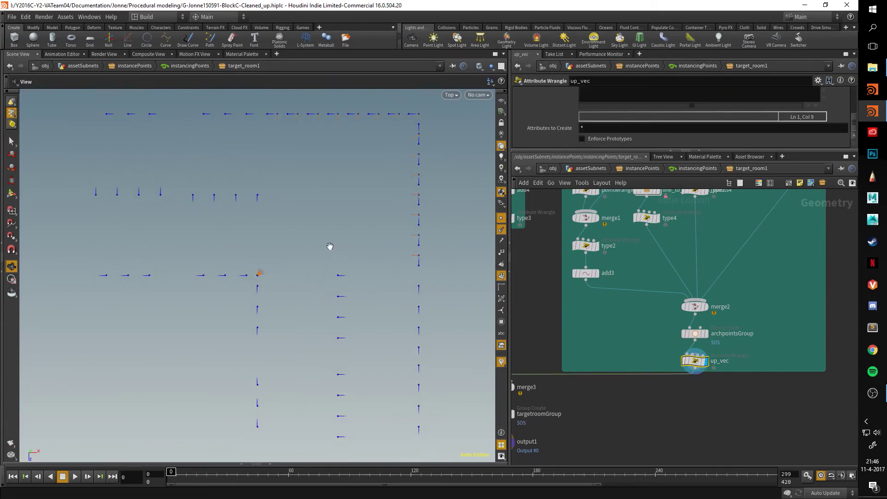
pyautogui.moveTo(325, 303); pyautogui.dragTo(296, 319)
pyautogui.scroll(-3, 630, 323)
pyautogui.moveTo(630, 324); pyautogui.dragTo(701, 346, button='middle')
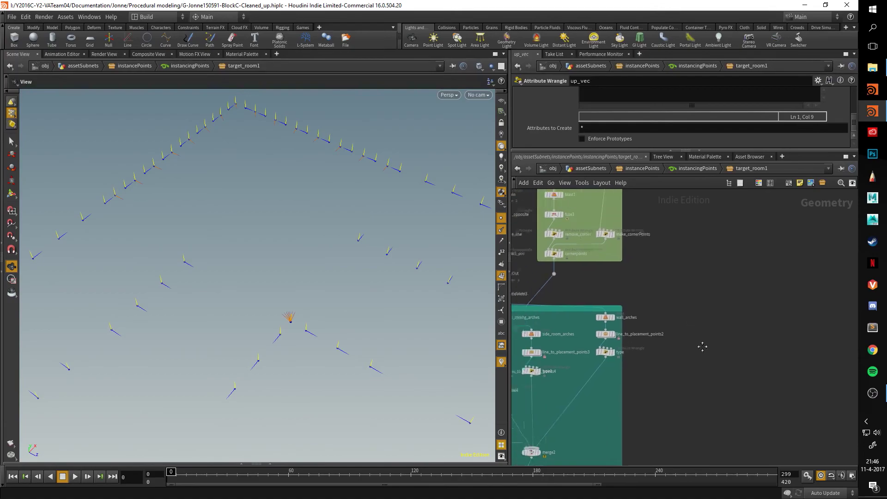
pyautogui.scroll(3, 634, 325)
pyautogui.scroll(2, 634, 325)
# Frame and orbit blast1's corner line, then view the full arch-line grid straight on
pyautogui.click(629, 281)
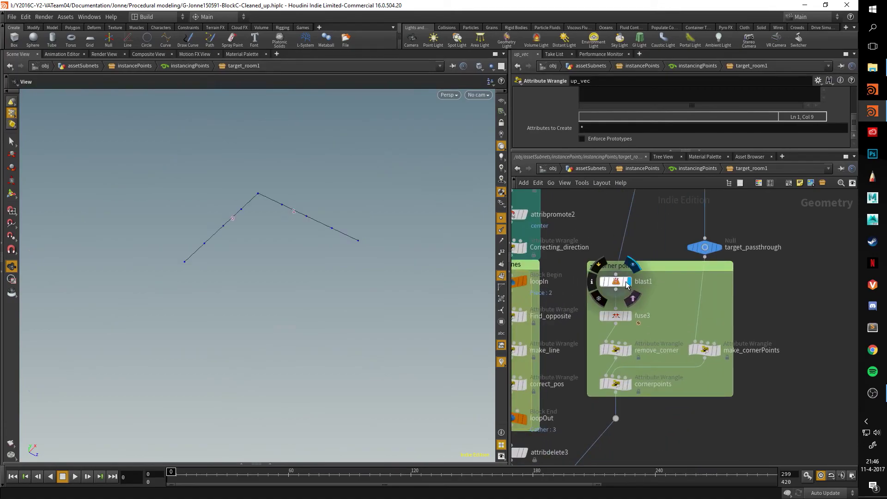
pyautogui.press('f')
pyautogui.moveTo(329, 235); pyautogui.dragTo(285, 271)
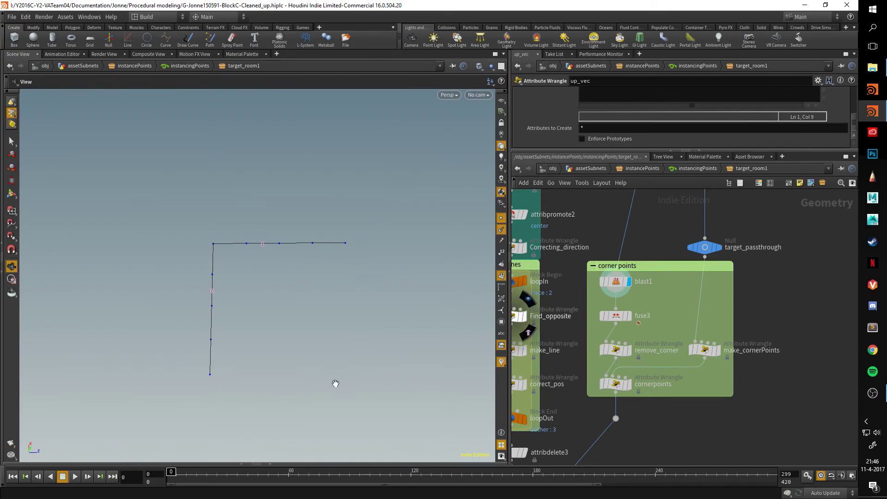
pyautogui.moveTo(564, 330); pyautogui.dragTo(569, 271, button='middle')
pyautogui.click(576, 365)
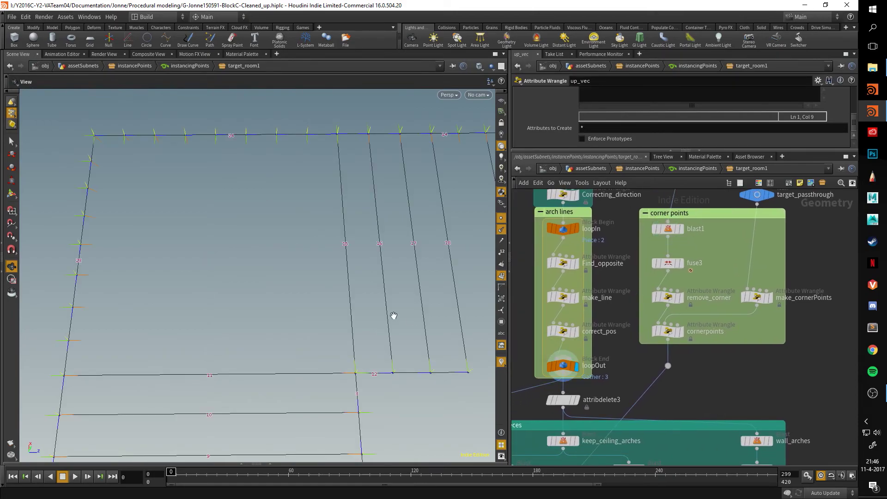
pyautogui.moveTo(394, 315); pyautogui.dragTo(140, 140)
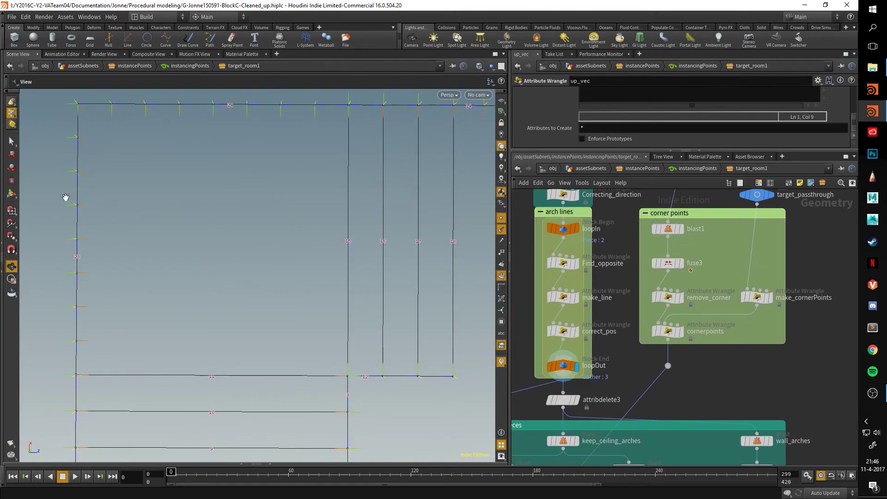
pyautogui.scroll(-3, 333, 337)
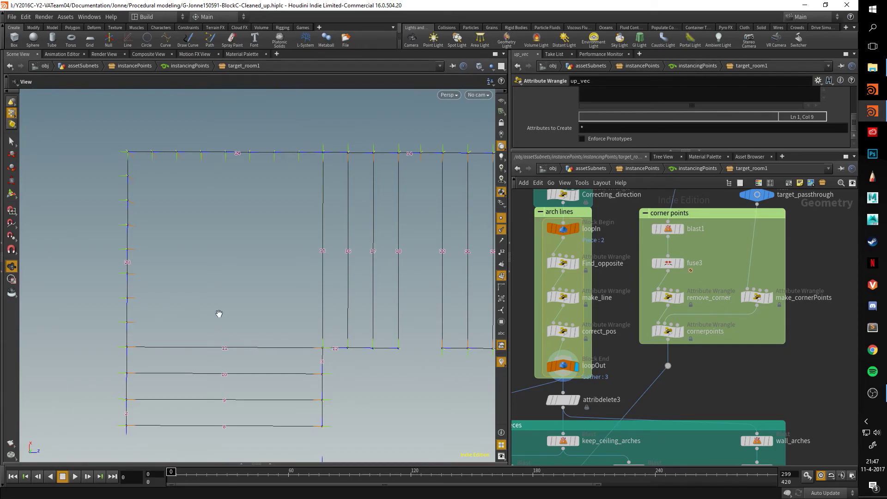
# Step through blast1, remove_corner, fuse3 and removeInfoPoints outputs to trace the corner line's source
pyautogui.click(680, 229)
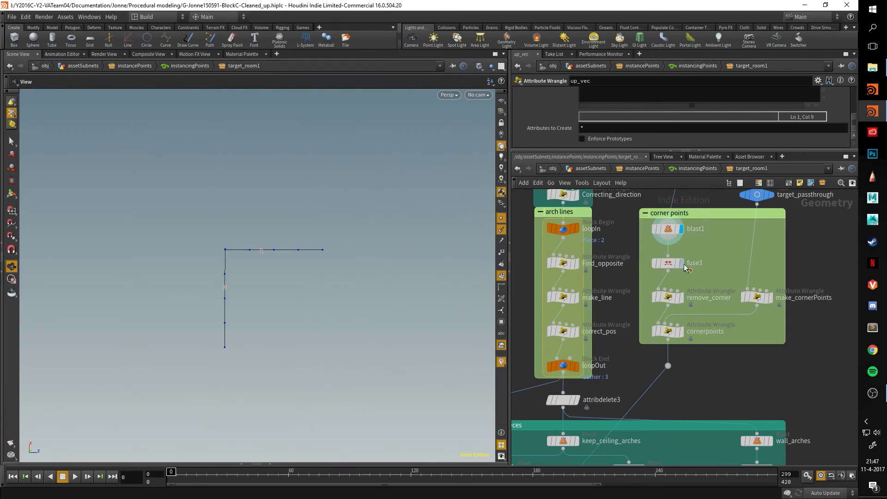
pyautogui.click(680, 297)
pyautogui.click(672, 299)
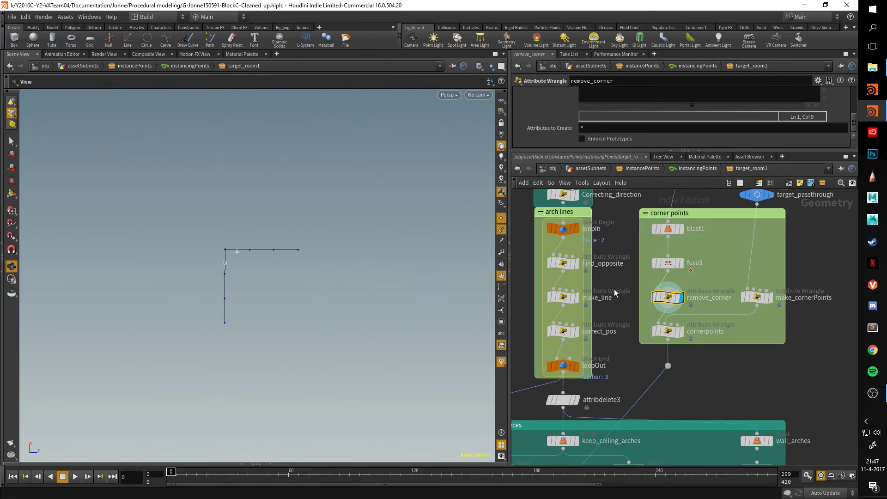
pyautogui.click(681, 263)
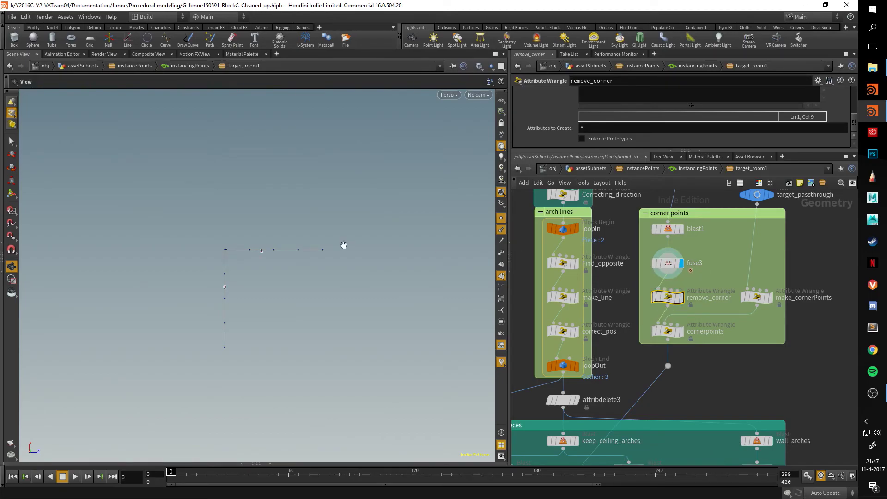
pyautogui.scroll(-3, 634, 308)
pyautogui.moveTo(633, 265); pyautogui.dragTo(691, 451, button='middle')
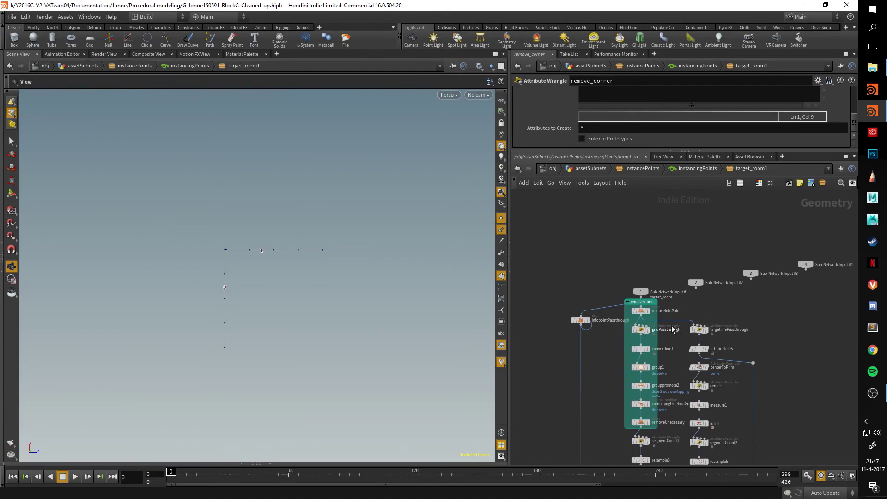
pyautogui.click(641, 311)
pyautogui.click(649, 314)
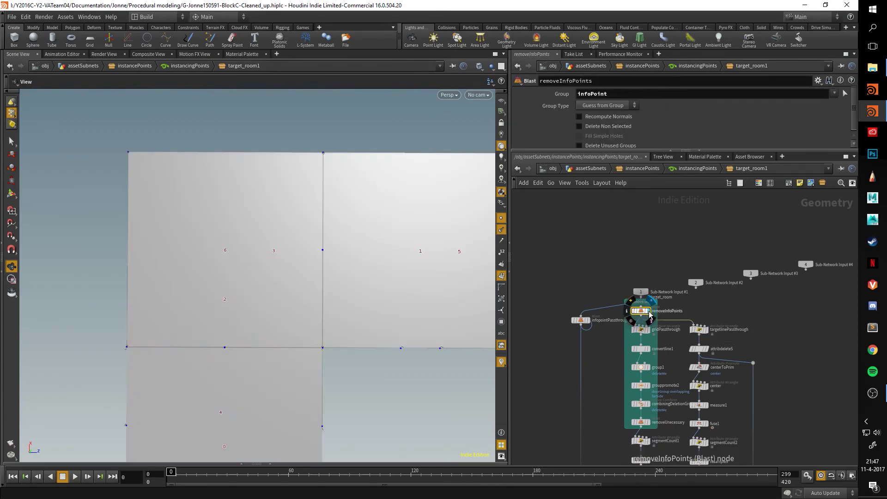
# Display blast1, remove_corner, then the cornerpoints wrangle with its code
pyautogui.moveTo(715, 367); pyautogui.dragTo(707, 198, button='middle')
pyautogui.scroll(5, 664, 341)
pyautogui.click(660, 338)
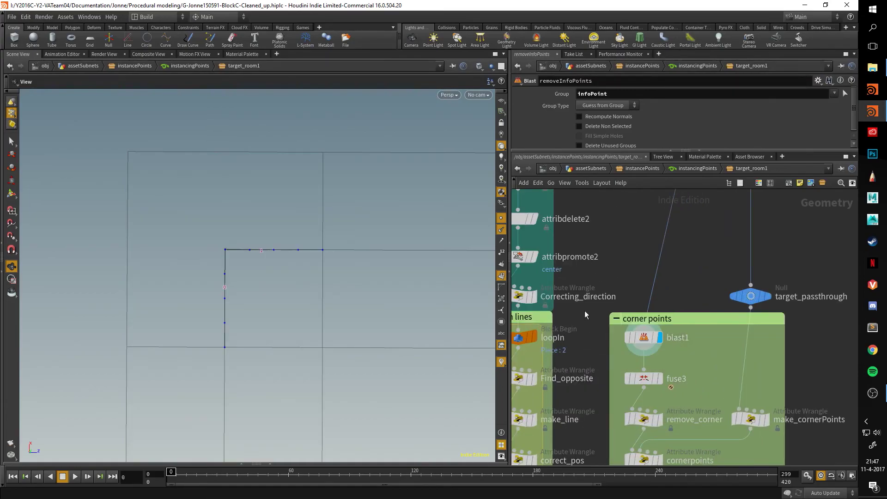
pyautogui.moveTo(325, 257); pyautogui.dragTo(307, 244)
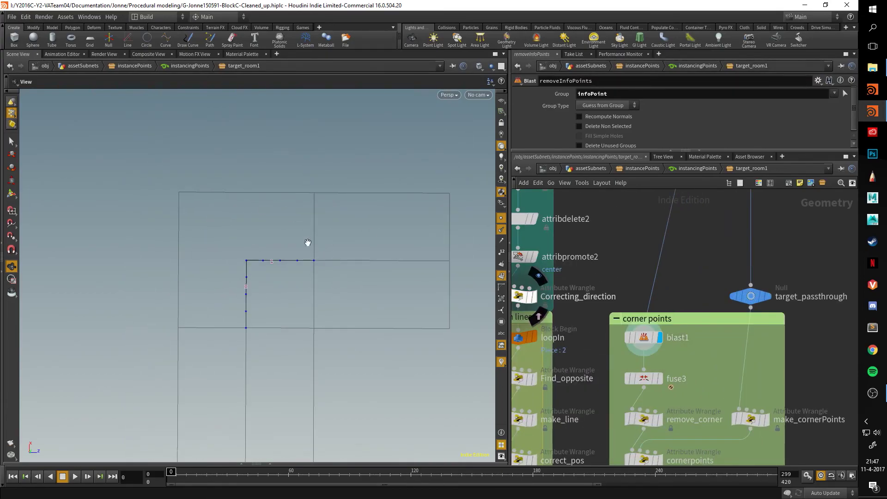
pyautogui.moveTo(685, 403); pyautogui.dragTo(691, 354, button='middle')
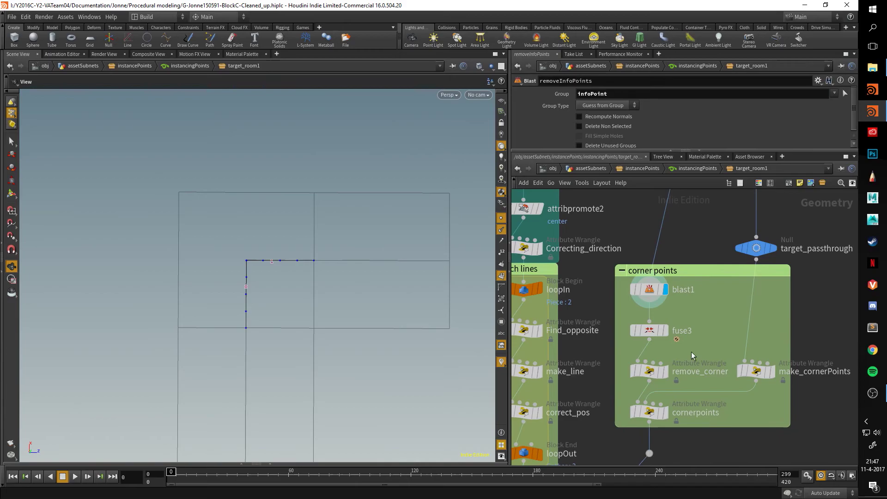
pyautogui.click(666, 371)
pyautogui.moveTo(286, 250); pyautogui.dragTo(402, 328)
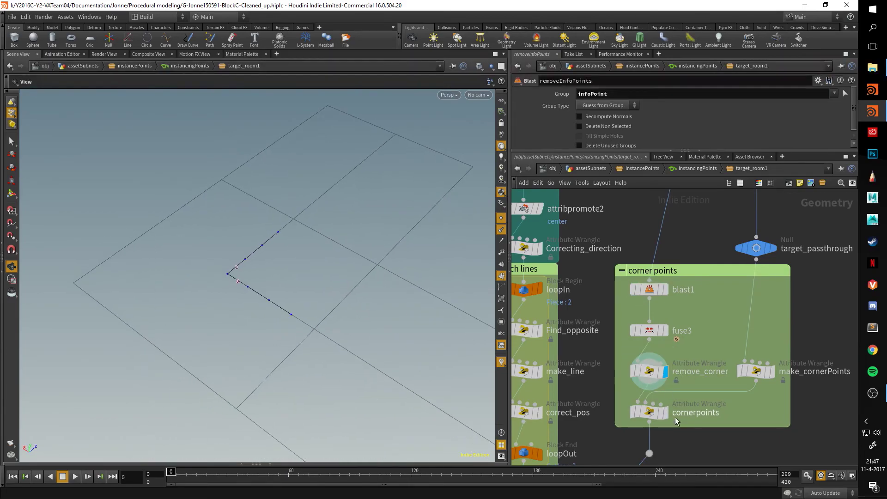
pyautogui.moveTo(666, 420)
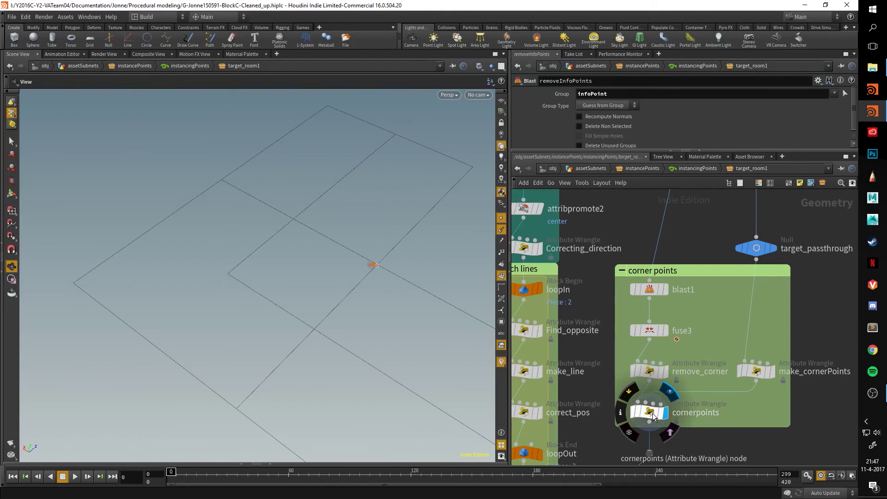
pyautogui.click(666, 413)
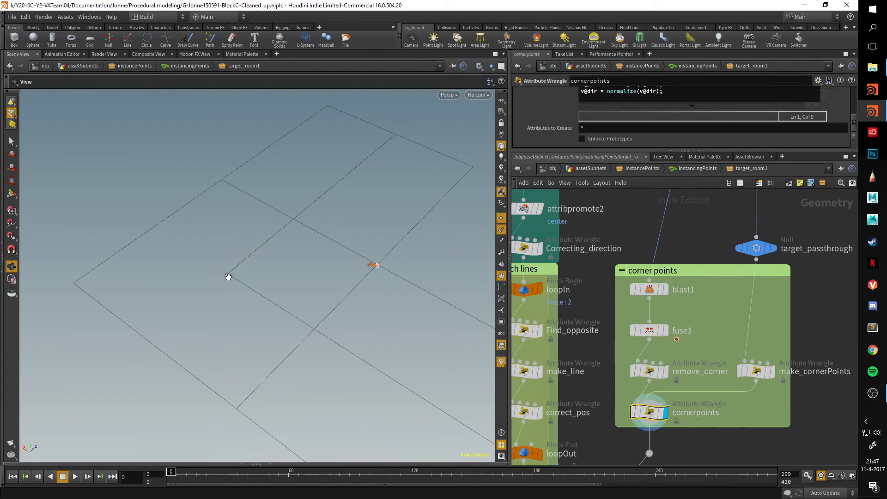
# Display make_cornerPoints and enlarge the parameter pane to read its VEX code
pyautogui.click(752, 371)
pyautogui.moveTo(591, 151); pyautogui.dragTo(592, 308)
pyautogui.click(742, 377)
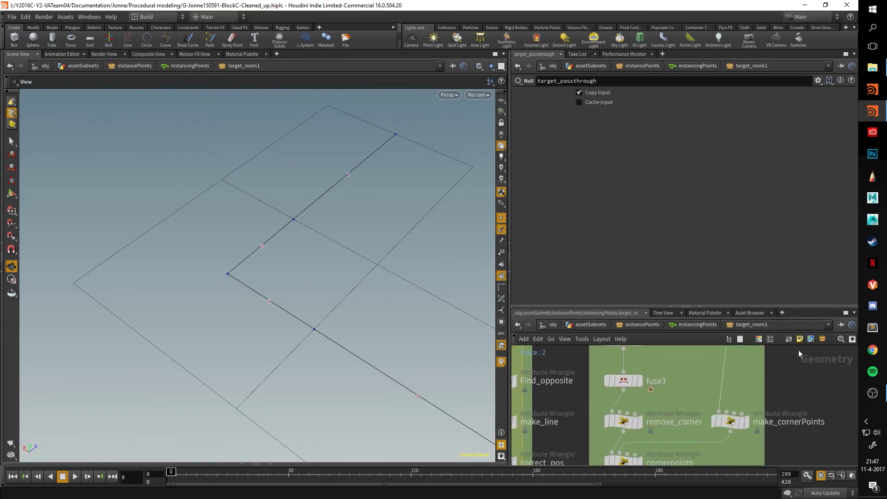
pyautogui.moveTo(815, 429); pyautogui.dragTo(799, 351, button='middle')
pyautogui.click(748, 424)
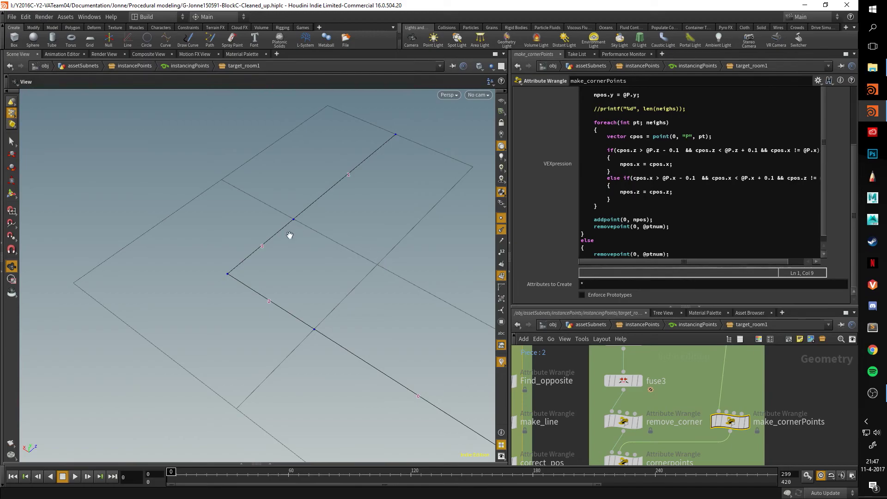
pyautogui.scroll(3, 534, 238)
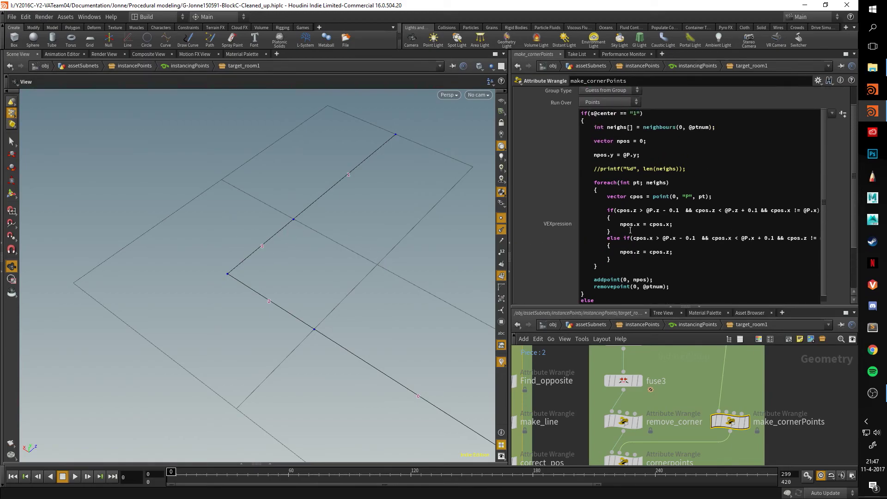
pyautogui.scroll(-1, 645, 249)
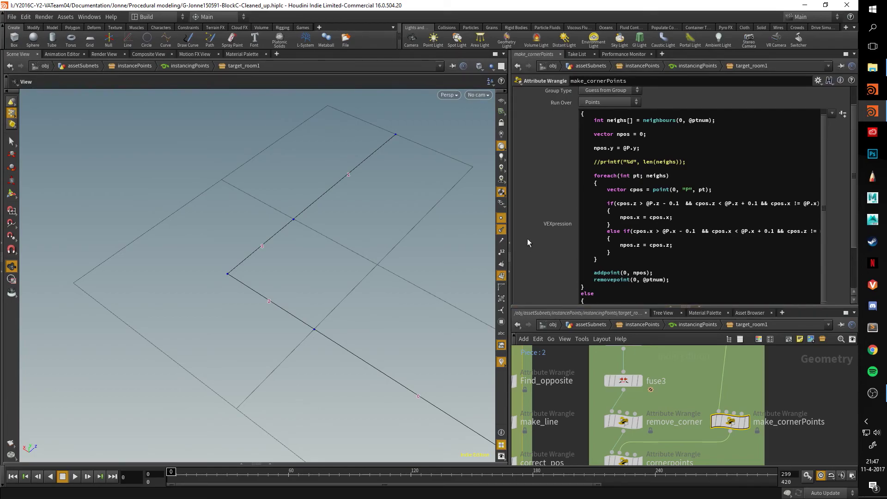
# Widen the parameter pane, orbit the view, and turn on point numbers for the corner points
pyautogui.moveTo(510, 208); pyautogui.dragTo(446, 208)
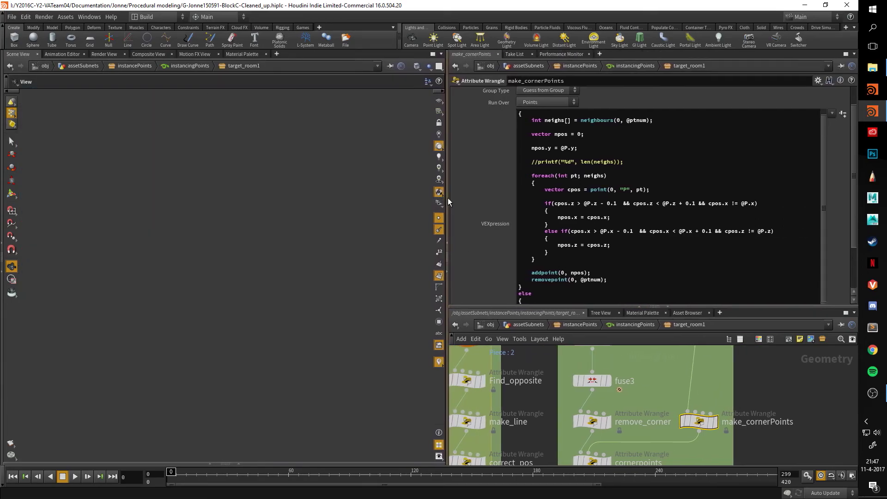
pyautogui.moveTo(406, 255); pyautogui.dragTo(309, 245)
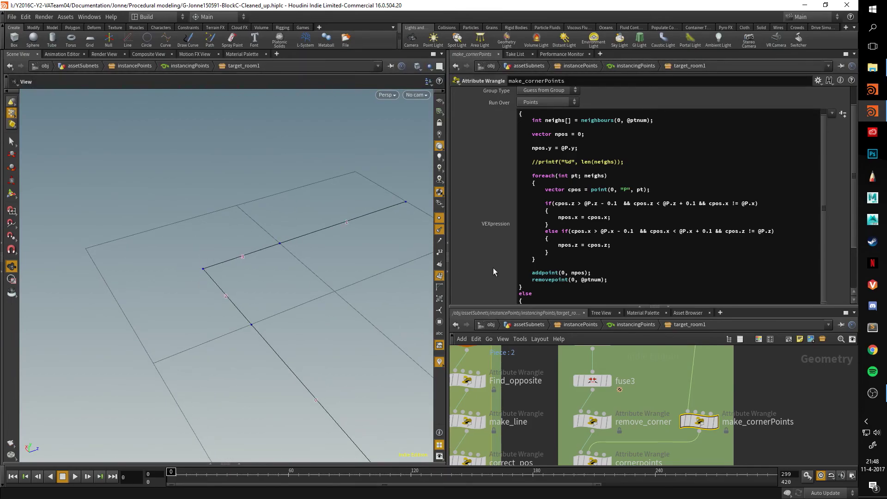
pyautogui.click(438, 255)
pyautogui.moveTo(291, 259); pyautogui.dragTo(264, 337)
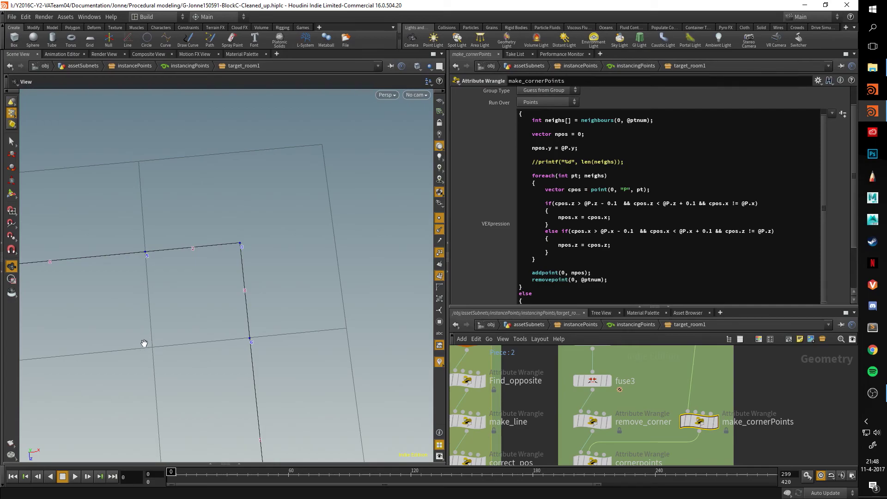
pyautogui.moveTo(609, 465); pyautogui.dragTo(615, 419, button='middle')
# Compare cornerpoints' output with remove_corner's numbered corner points
pyautogui.moveTo(615, 419)
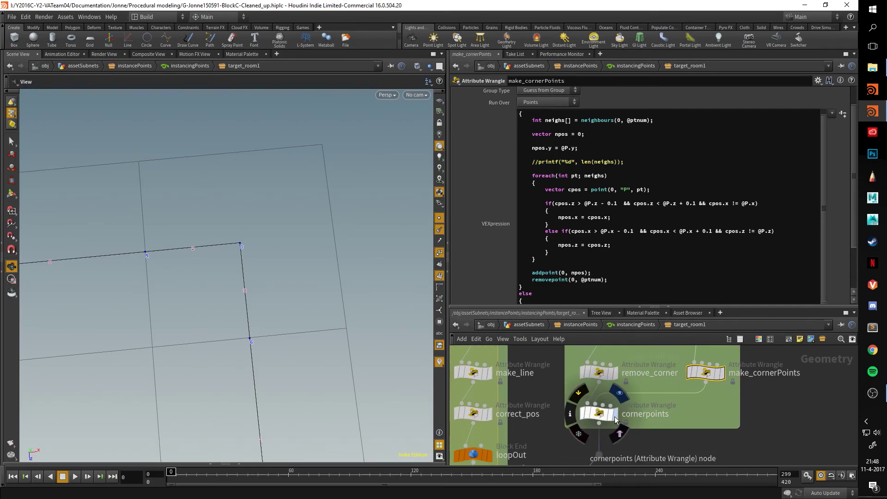
pyautogui.click(616, 419)
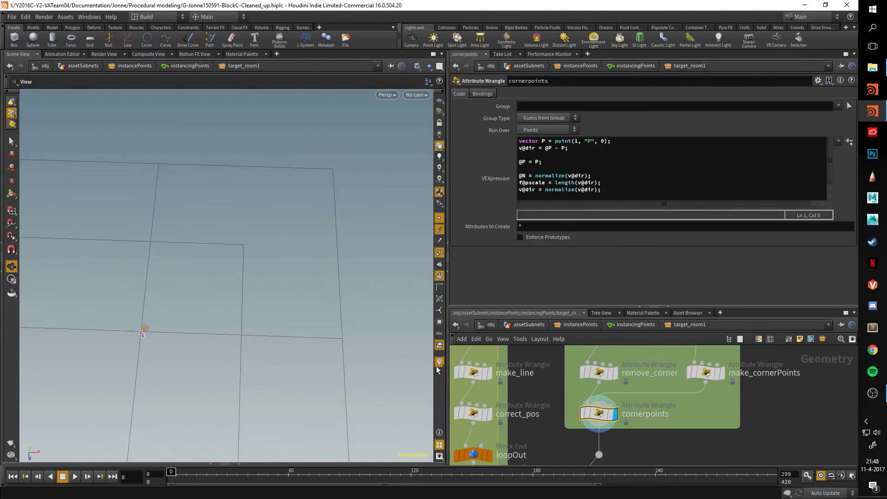
pyautogui.click(615, 372)
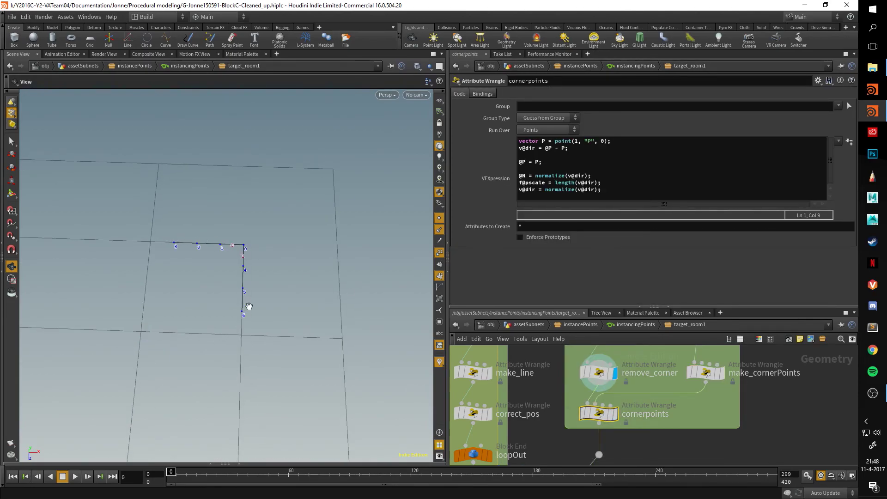
pyautogui.click(615, 413)
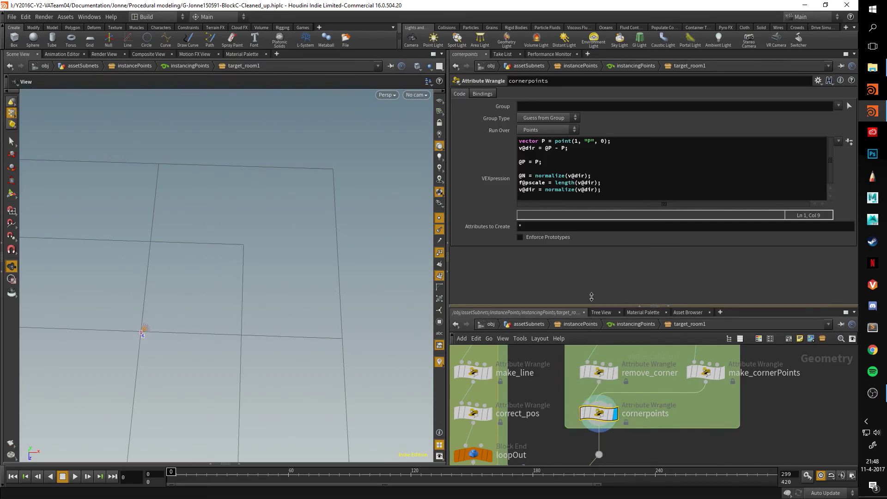
# Enlarge the network, pan to the merge nodes, and orbit around merge1's combined points
pyautogui.moveTo(589, 307); pyautogui.dragTo(600, 183)
pyautogui.moveTo(621, 373); pyautogui.dragTo(796, 279, button='middle')
pyautogui.moveTo(643, 356); pyautogui.dragTo(688, 232, button='middle')
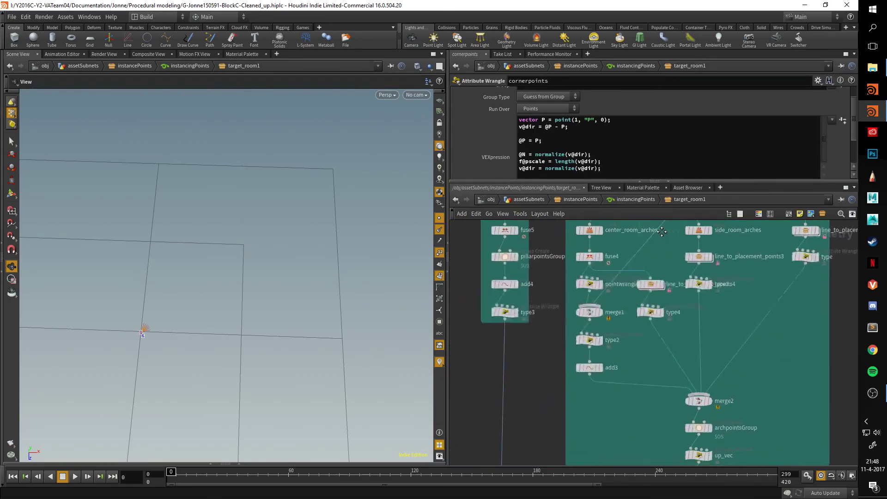
pyautogui.click(600, 312)
pyautogui.moveTo(278, 281); pyautogui.dragTo(313, 256)
pyautogui.moveTo(275, 217); pyautogui.dragTo(312, 279)
pyautogui.scroll(-3, 531, 370)
pyautogui.scroll(-3, 530, 370)
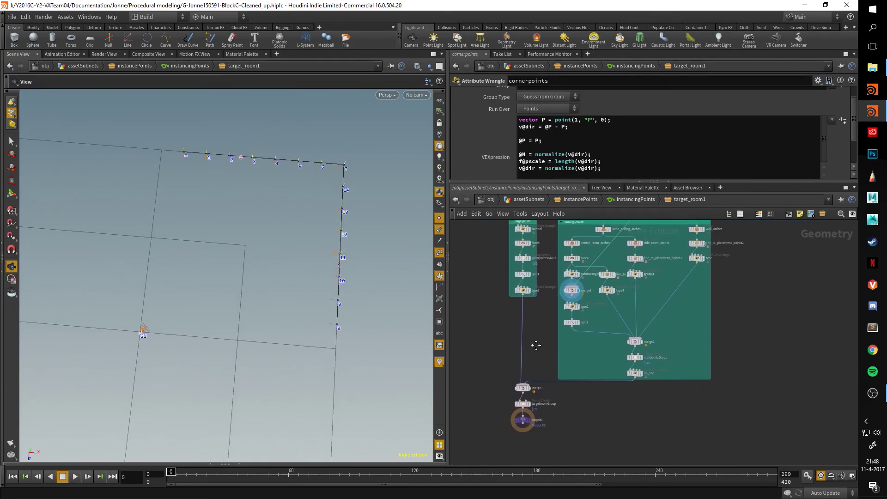
# Display removeNonClass's L-shaped room polygon, then untick instancingPoints' Max Iterations at instancePoints level
pyautogui.click(635, 199)
pyautogui.moveTo(535, 359); pyautogui.dragTo(643, 344, button='middle')
pyautogui.click(710, 310)
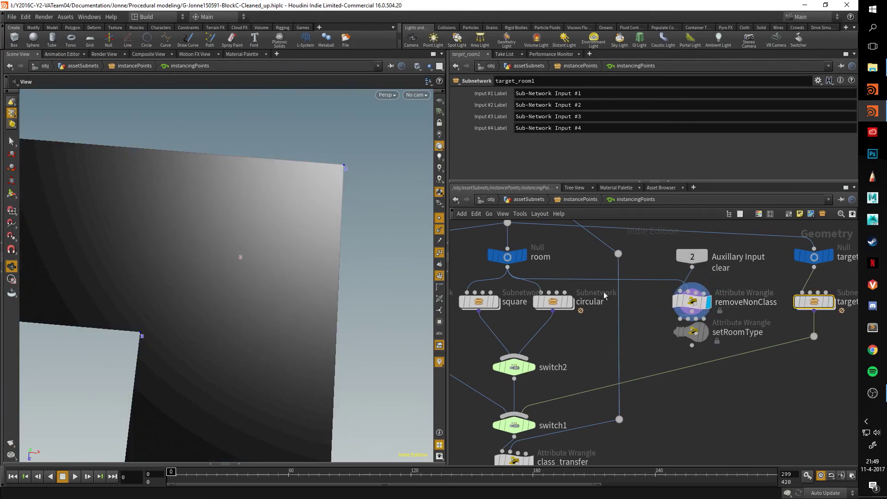
pyautogui.moveTo(240, 256); pyautogui.dragTo(272, 235)
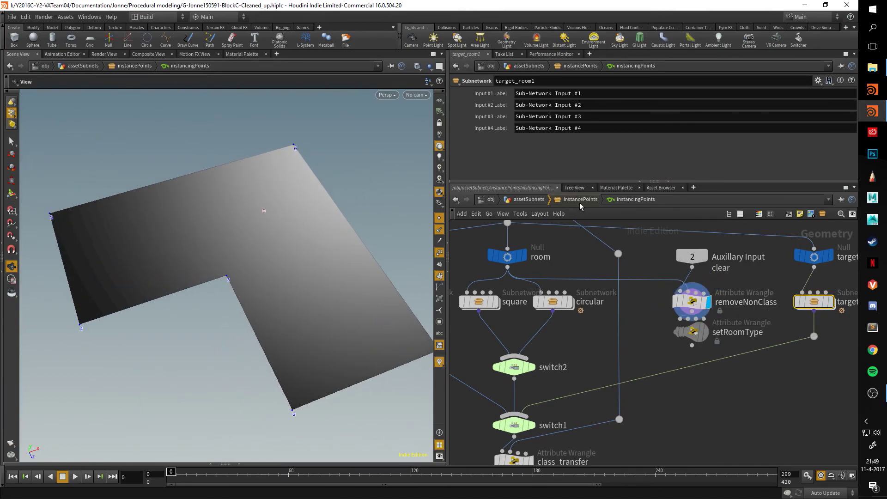
pyautogui.click(560, 202)
pyautogui.click(455, 175)
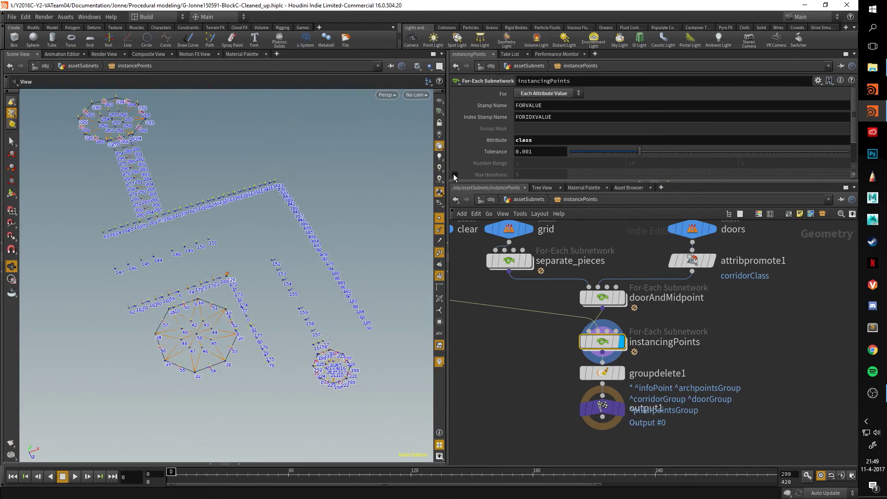
# Restore the instancingPoints iteration limit at 7 and dive inside the loop
pyautogui.click(454, 175)
pyautogui.moveTo(709, 175); pyautogui.dragTo(761, 175)
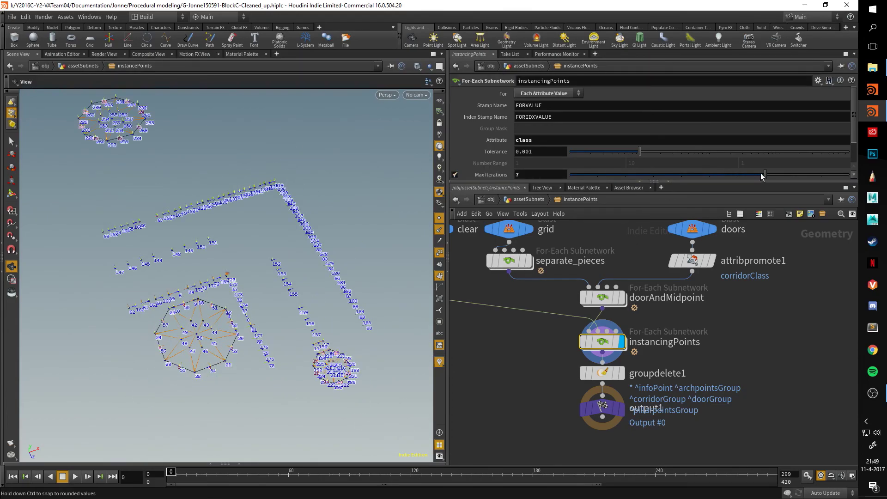
pyautogui.doubleClick(602, 341)
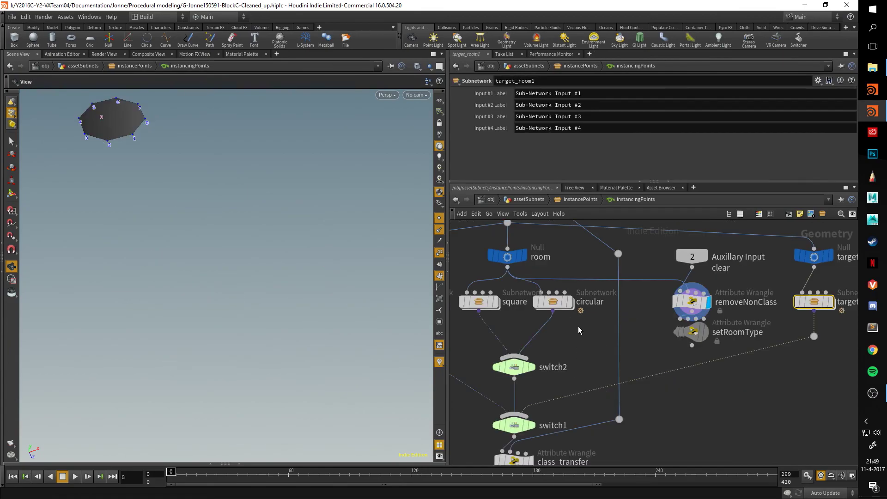
pyautogui.moveTo(578, 327); pyautogui.dragTo(598, 382, button='middle')
# Read removeNonClass's VEX code in an enlarged parameter pane
pyautogui.click(713, 357)
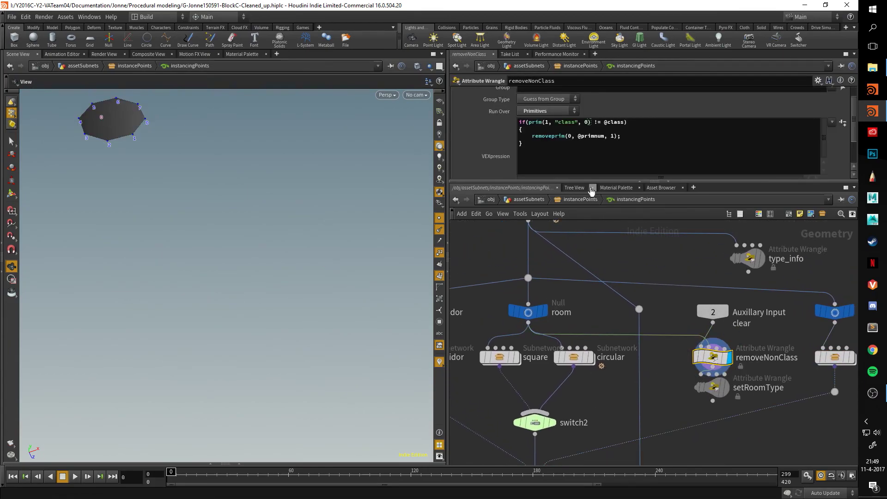
pyautogui.moveTo(589, 181); pyautogui.dragTo(590, 216)
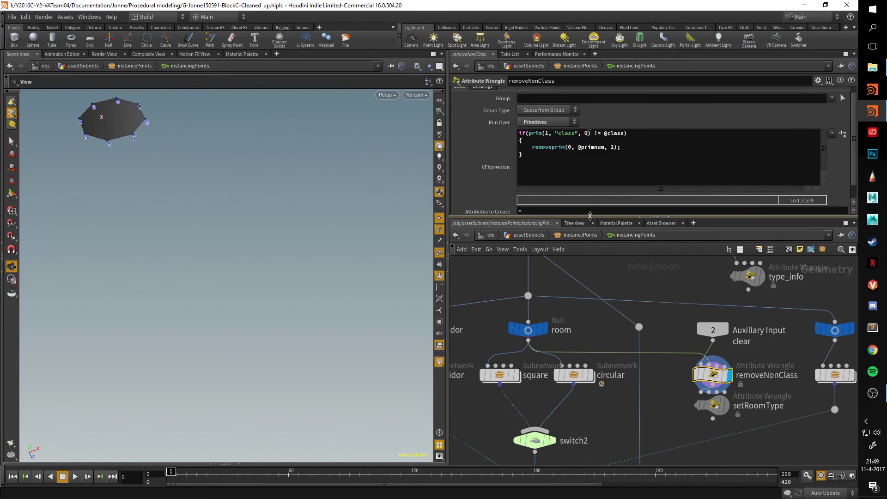
pyautogui.moveTo(541, 162); pyautogui.dragTo(502, 134)
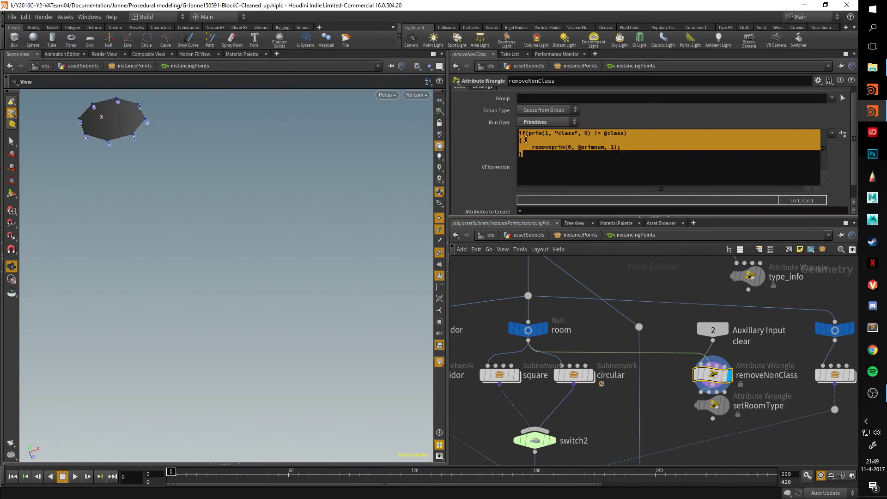
pyautogui.click(555, 171)
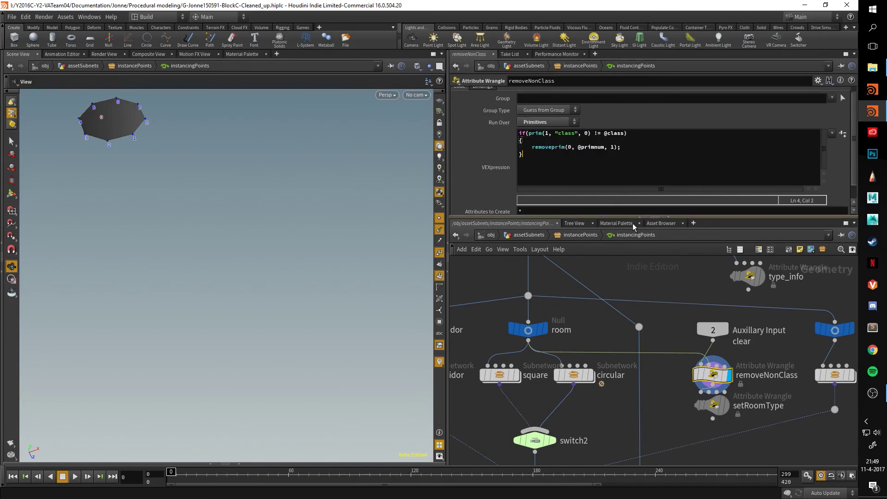
# Read setRoomType's point-count check on the octagon room, then return to the instancePoints network
pyautogui.click(714, 406)
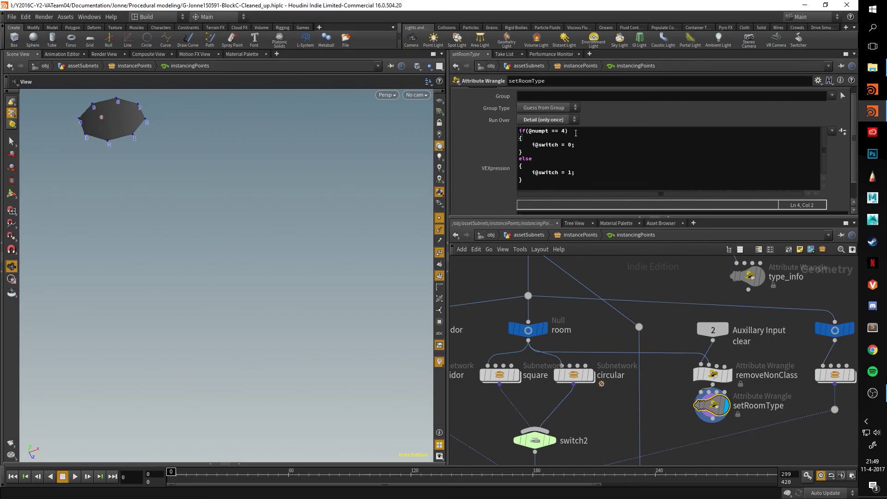
pyautogui.moveTo(575, 133); pyautogui.dragTo(506, 130)
pyautogui.moveTo(289, 122); pyautogui.dragTo(257, 232, button='middle')
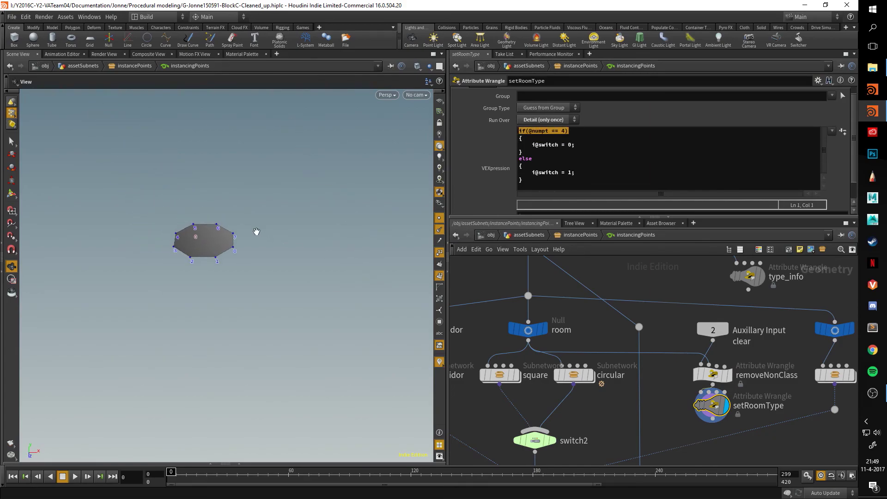
pyautogui.moveTo(632, 278); pyautogui.dragTo(600, 278, button='middle')
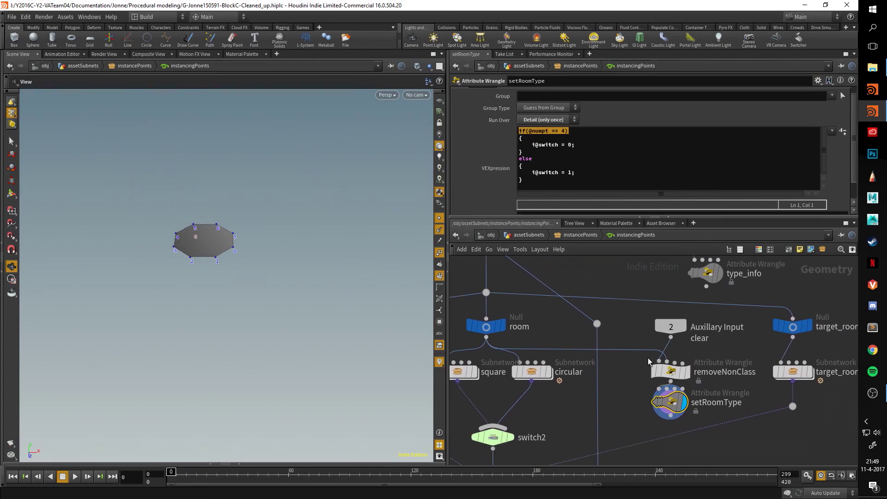
pyautogui.scroll(3, 650, 342)
pyautogui.scroll(-1, 623, 295)
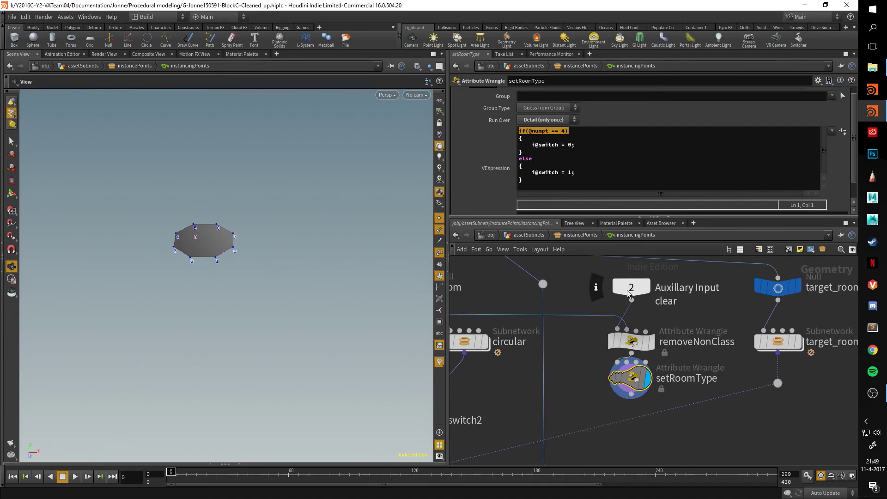
pyautogui.click(580, 234)
# Go up to the instancePoints network and frame its graph up to the input node
pyautogui.moveTo(610, 279); pyautogui.dragTo(607, 309, button='middle')
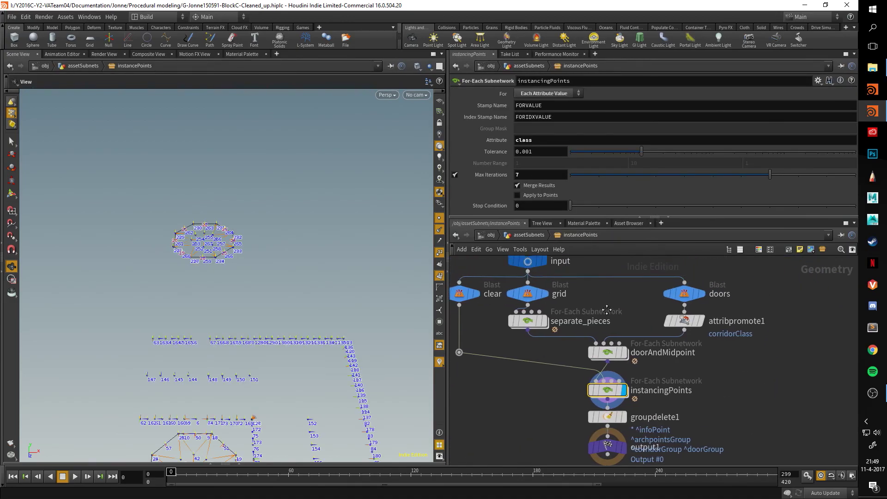
pyautogui.press('h')
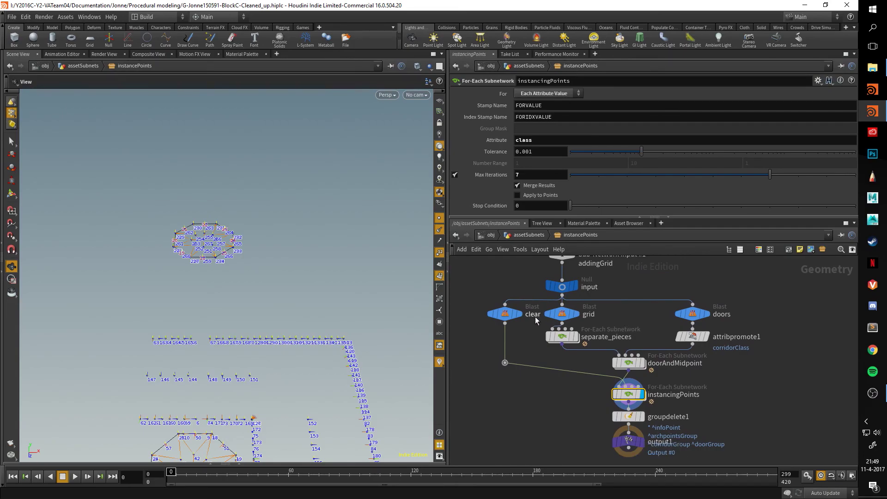
pyautogui.moveTo(523, 317)
pyautogui.scroll(3, 544, 382)
pyautogui.moveTo(513, 292); pyautogui.dragTo(532, 339, button='middle')
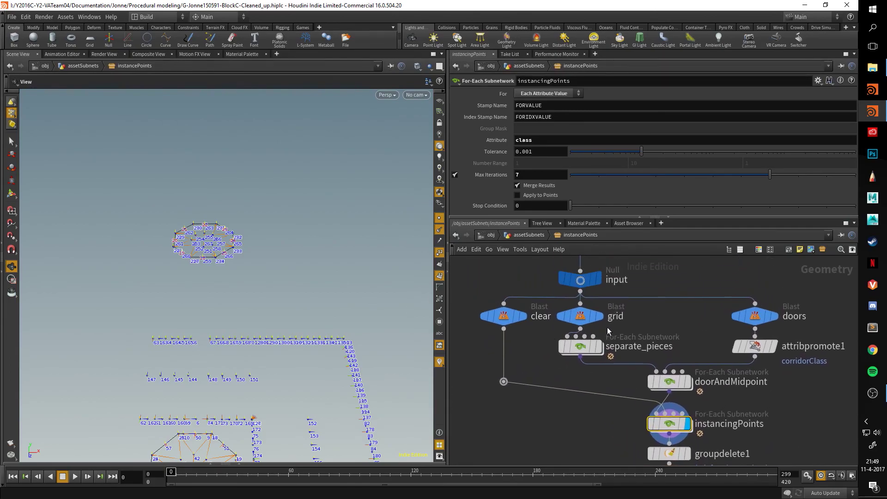
# Preview the grid Blast output, then the clear Blast's room floor shapes
pyautogui.click(599, 316)
pyautogui.moveTo(288, 308); pyautogui.dragTo(278, 275, button='middle')
pyautogui.click(521, 316)
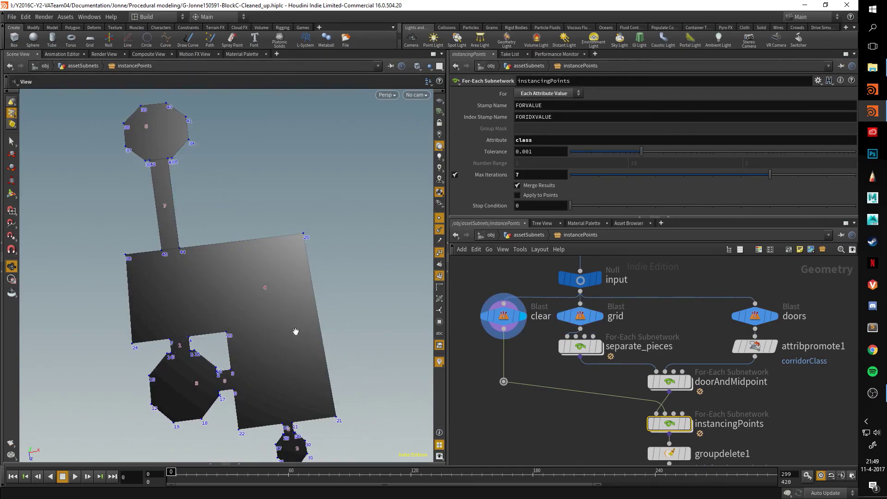
# Inspect the octagon room, corridor and round platform, then dive into the instancingPoints loop
pyautogui.moveTo(287, 339); pyautogui.dragTo(292, 322, button='middle')
pyautogui.scroll(5, 197, 258)
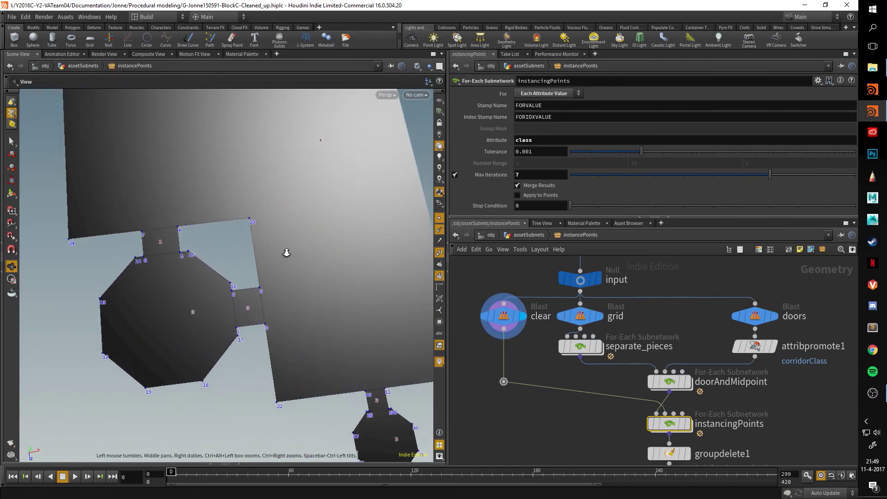
pyautogui.moveTo(284, 262); pyautogui.dragTo(276, 259, button='middle')
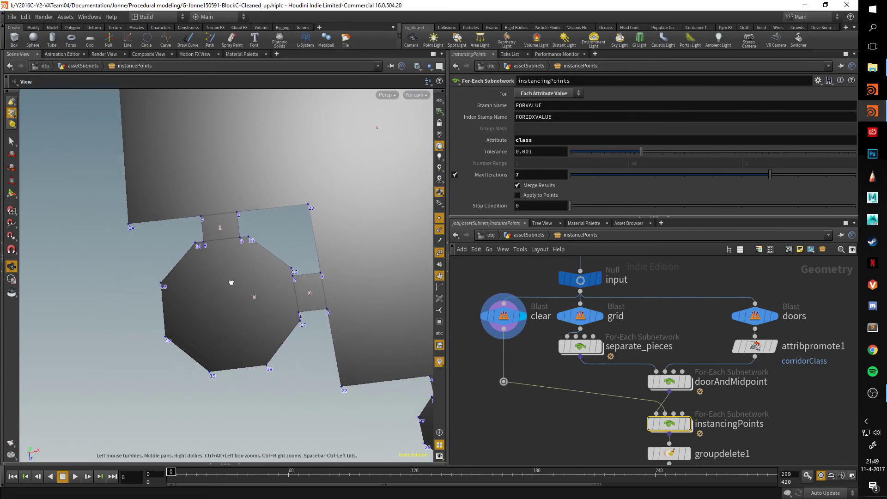
pyautogui.moveTo(231, 283); pyautogui.dragTo(204, 193)
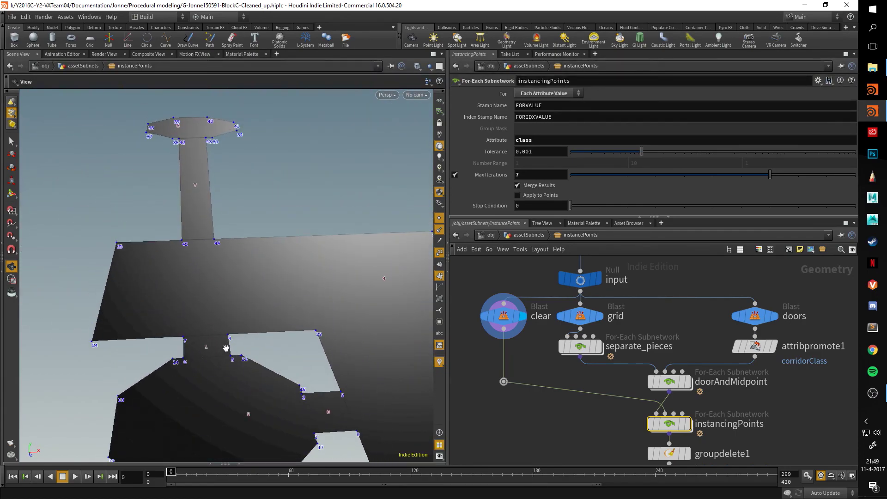
pyautogui.moveTo(377, 294); pyautogui.dragTo(83, 396)
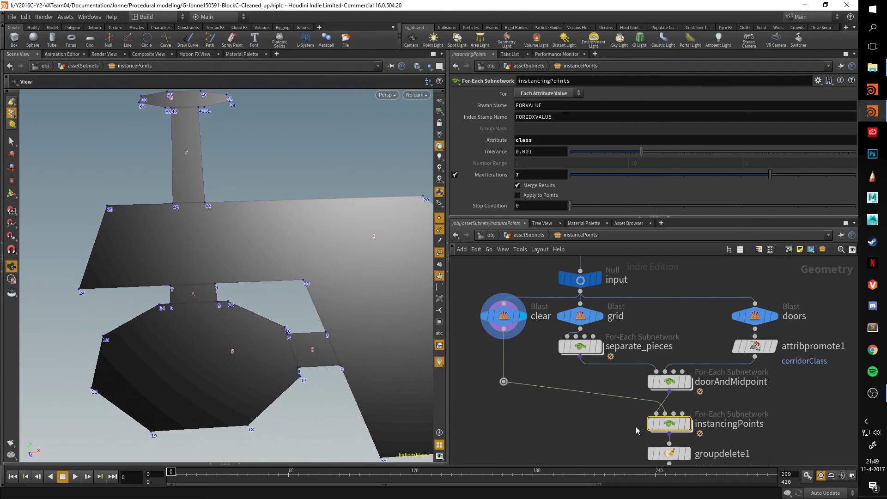
pyautogui.doubleClick(665, 425)
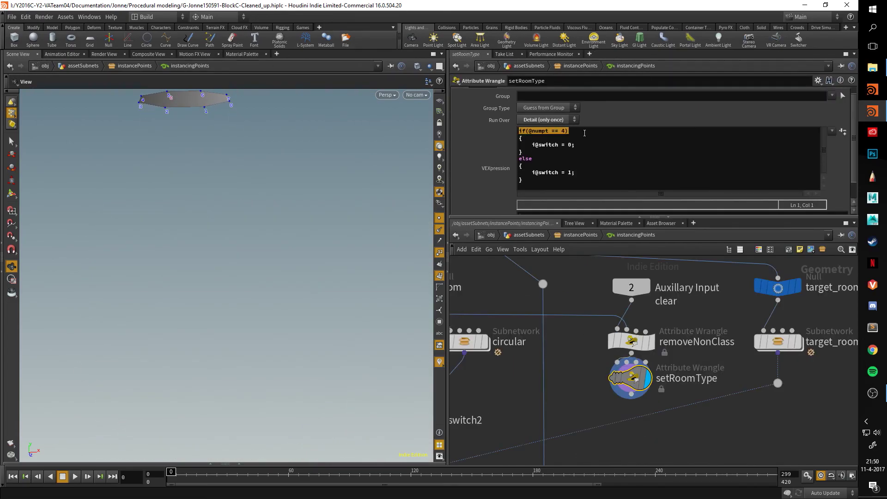
# Check setRoomType's point-count test, frame the octagon room, and select the square and circular subnetworks
pyautogui.click(585, 133)
pyautogui.hotkey('space', 'h')
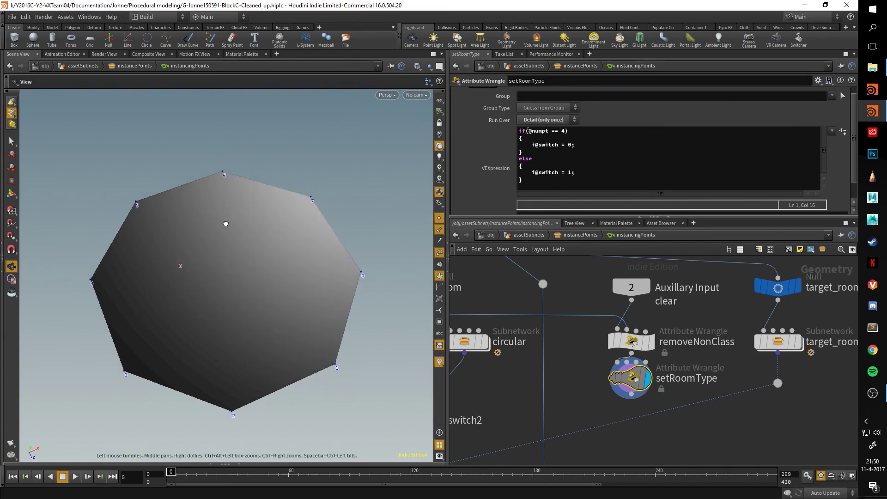
pyautogui.moveTo(225, 223); pyautogui.dragTo(324, 214)
pyautogui.moveTo(586, 376); pyautogui.dragTo(759, 346, button='middle')
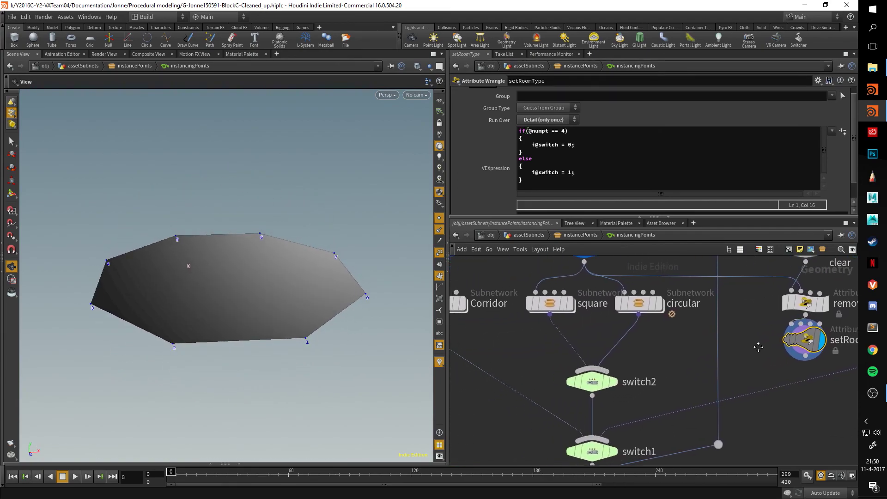
pyautogui.click(572, 309)
pyautogui.moveTo(704, 341); pyautogui.dragTo(596, 273, button='middle')
pyautogui.click(560, 332)
# Preview class_transfer's points and normals, view its VEX, then return to instancePoints
pyautogui.scroll(-3, 584, 325)
pyautogui.click(555, 342)
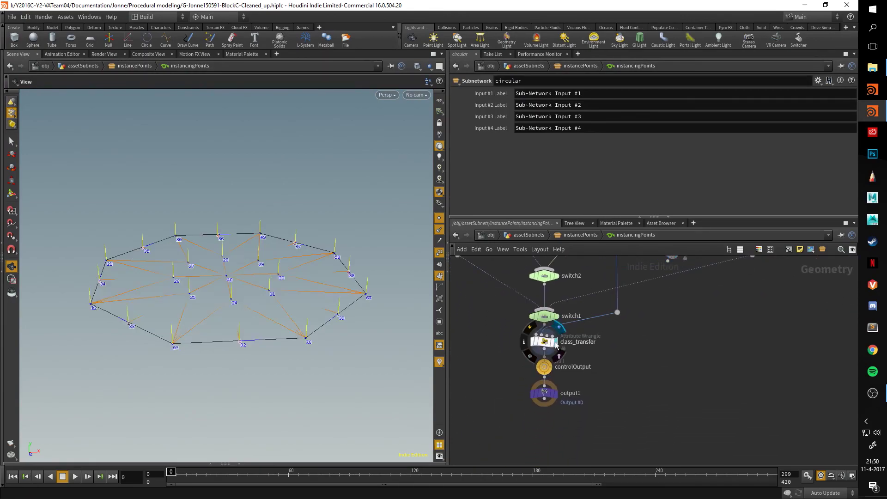
pyautogui.click(548, 341)
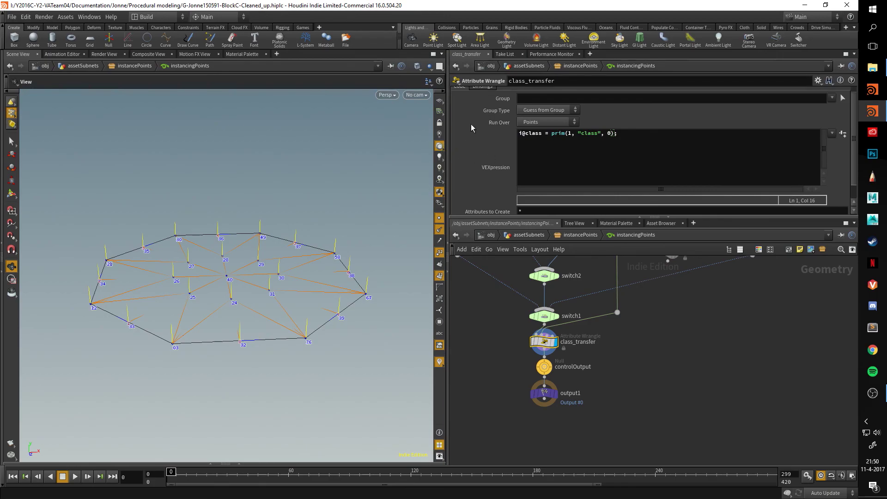
pyautogui.moveTo(558, 395)
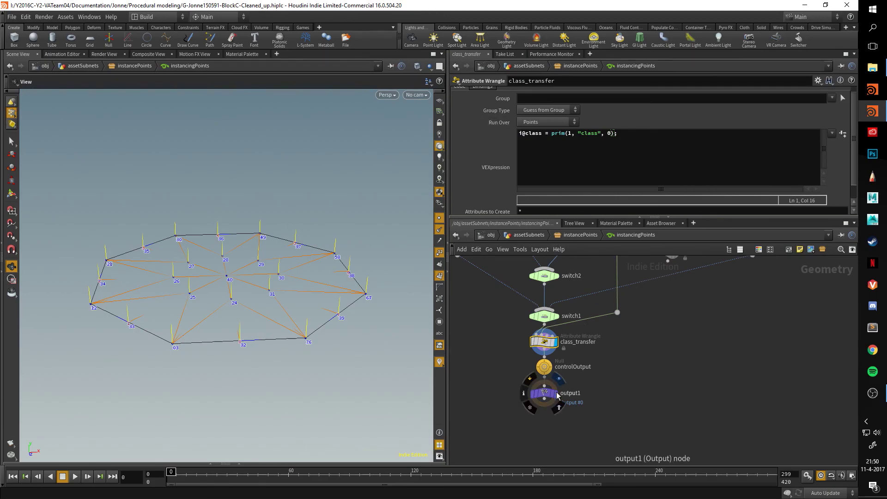
pyautogui.click(580, 235)
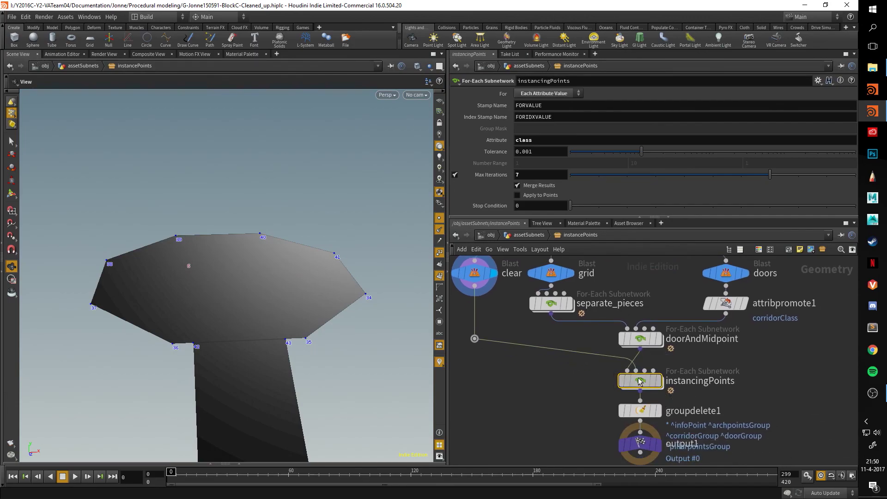
# Preview output1's instanced points across the floor layout with point numbers hidden
pyautogui.moveTo(319, 259); pyautogui.dragTo(298, 319)
pyautogui.click(656, 444)
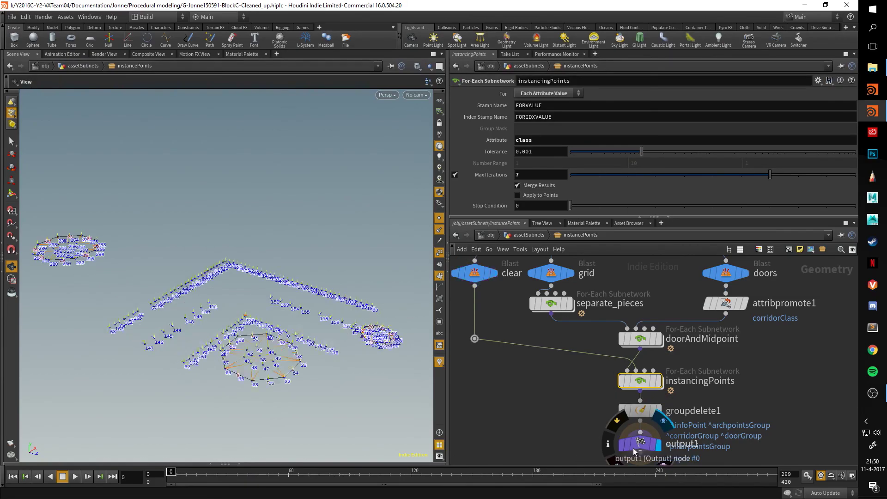
pyautogui.click(440, 252)
# In assetSubnets, preview place_arches and the proof_of_concept_visuals model, then frame instancePoints' points
pyautogui.click(535, 236)
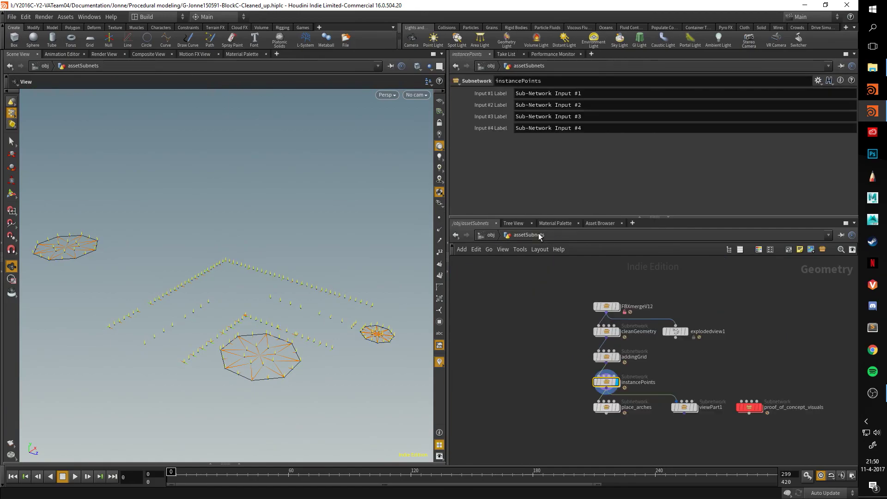
pyautogui.click(618, 407)
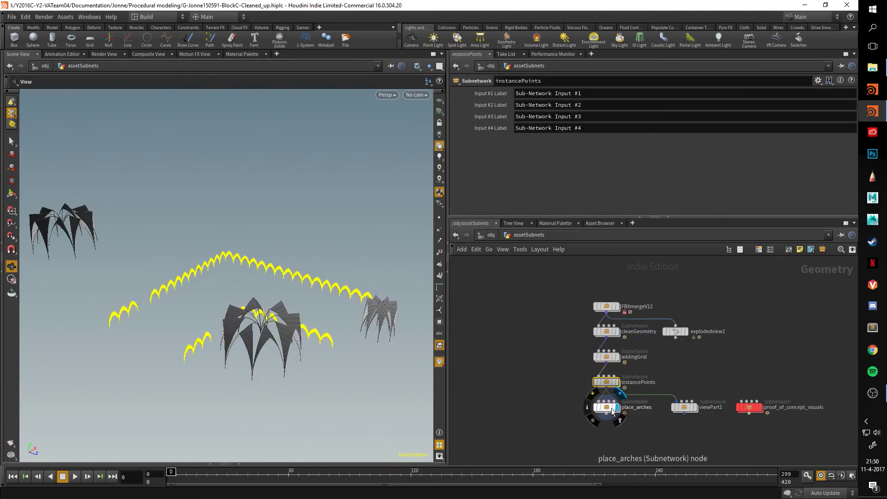
pyautogui.click(760, 409)
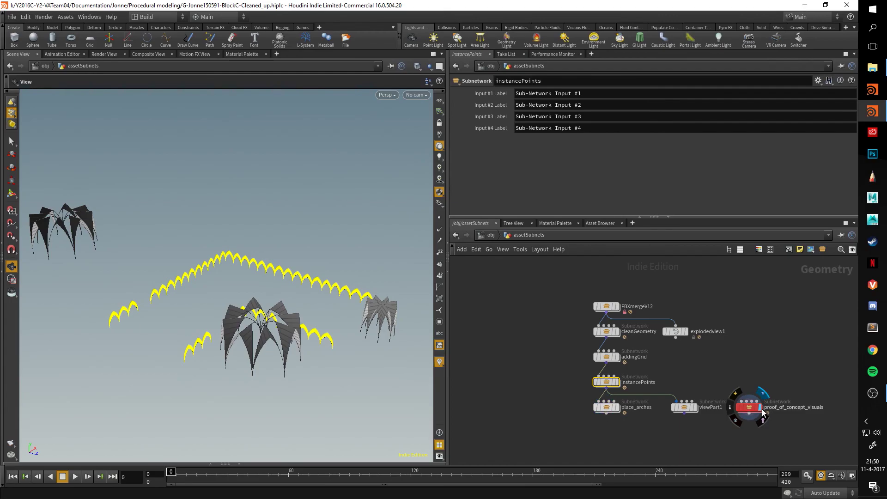
pyautogui.moveTo(333, 264); pyautogui.dragTo(365, 256)
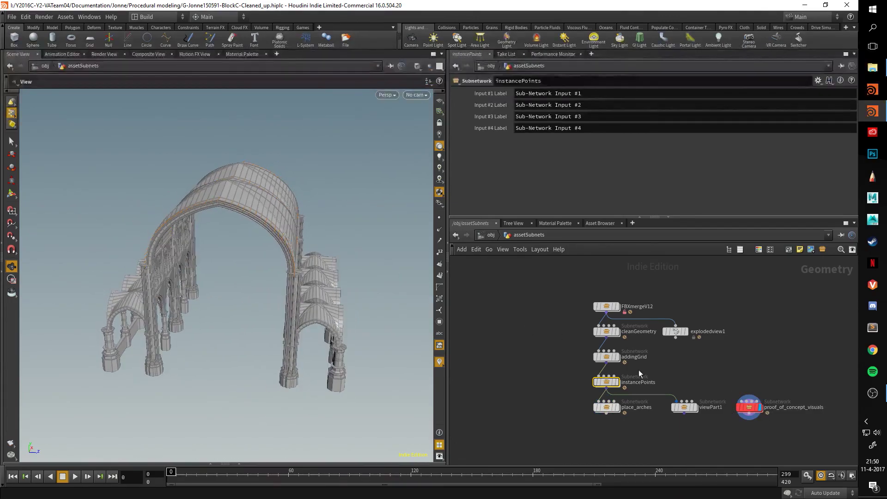
pyautogui.click(617, 383)
pyautogui.press('f')
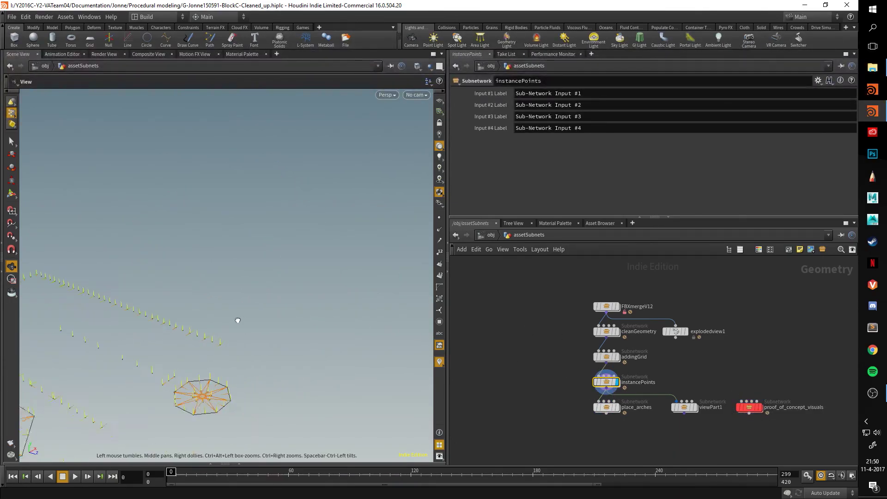